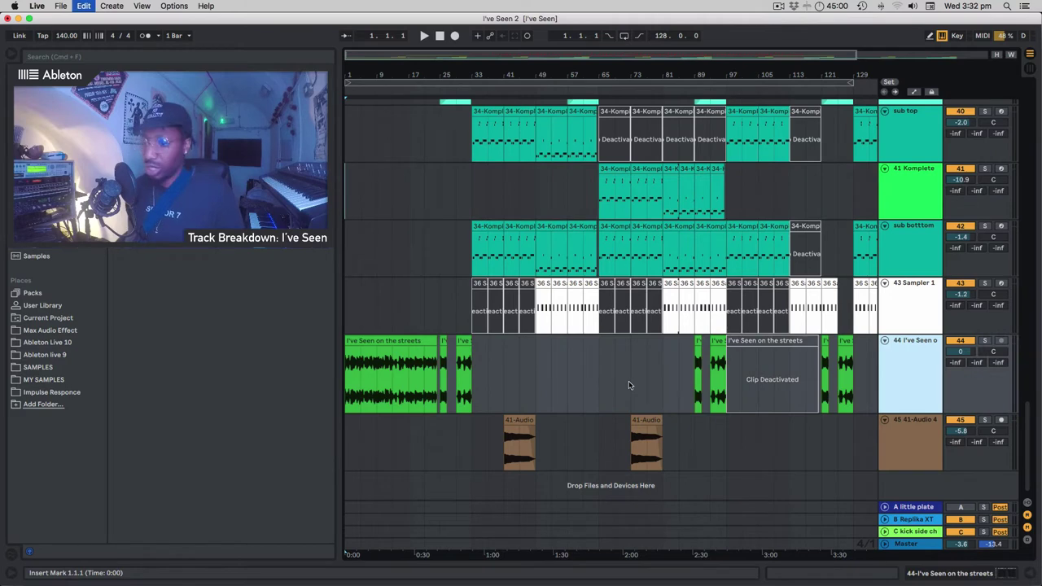
Paste a copy of the "I've Seen on the streets" track and fill its opening gaps so one clip runs continuously to bar 33.
key(super+v)
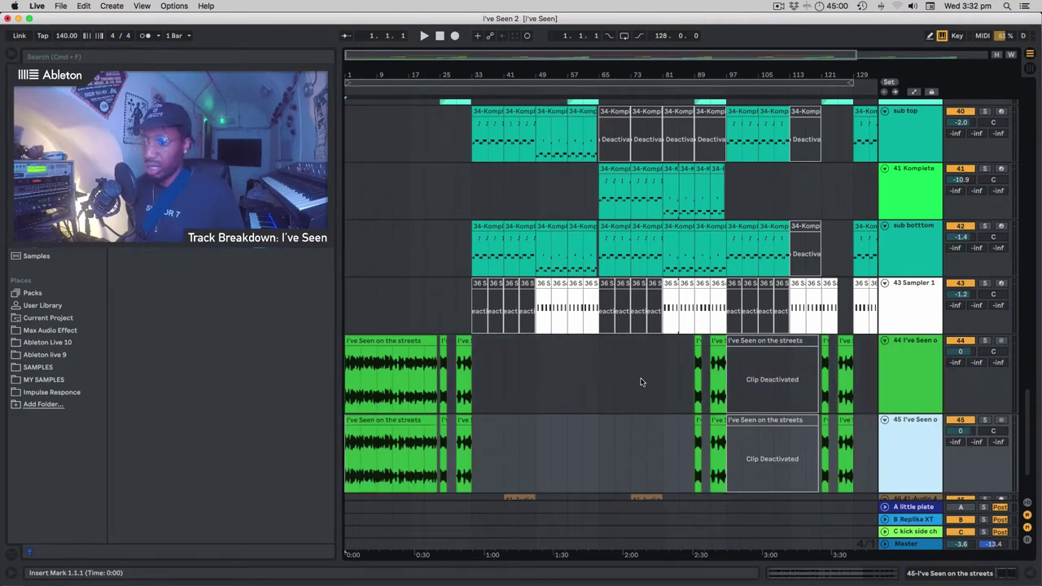
scroll(641, 382, down, 2)
click(489, 368)
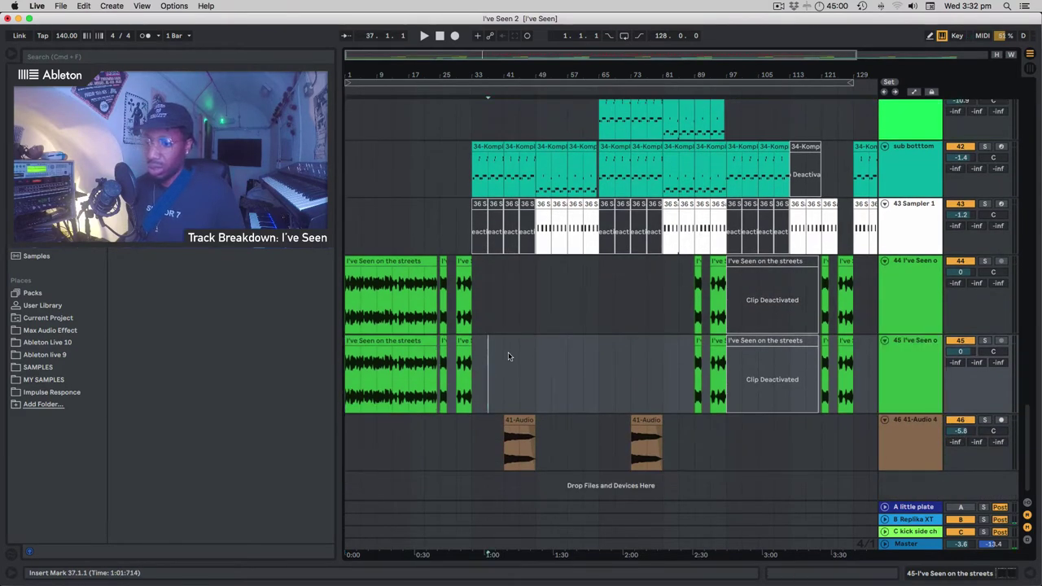
drag(508, 356, 545, 355)
key(Delete)
click(427, 359)
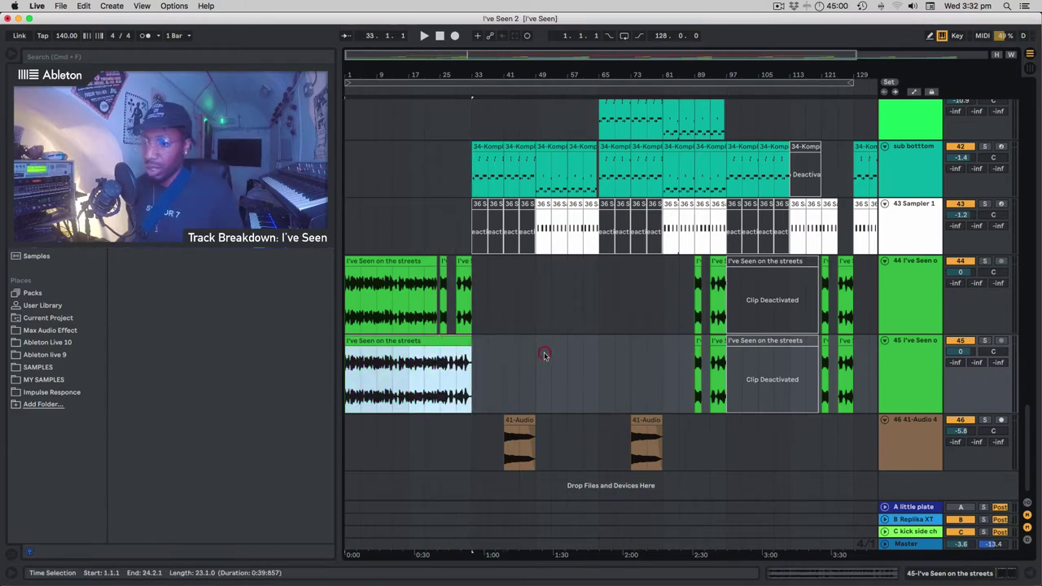
click(544, 355)
Bypass the Audio Effect Rack, SoundShifter and Saturation Knob on the duplicated track 45.
double_click(892, 358)
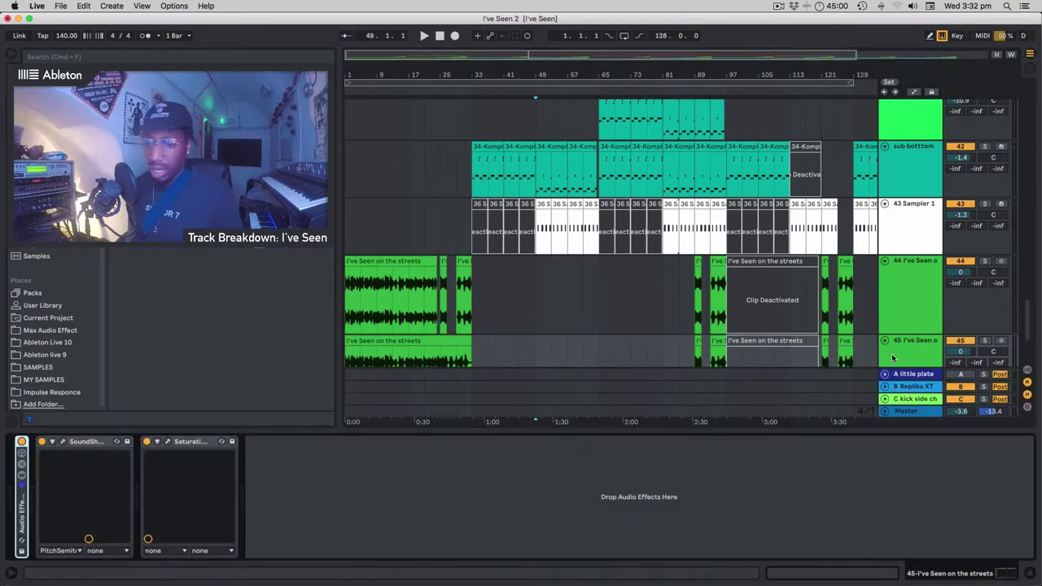
click(25, 441)
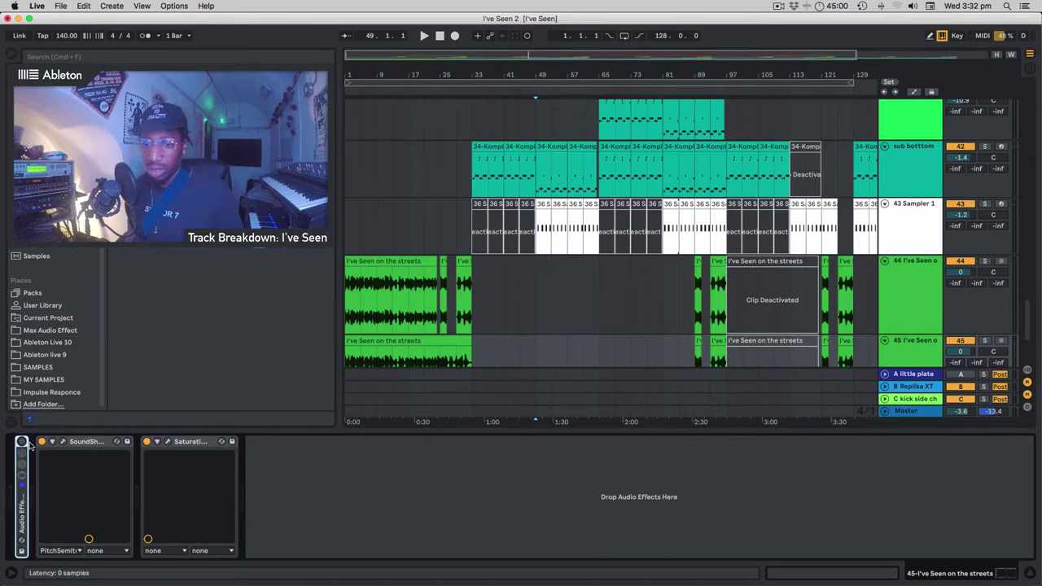
click(41, 441)
click(147, 442)
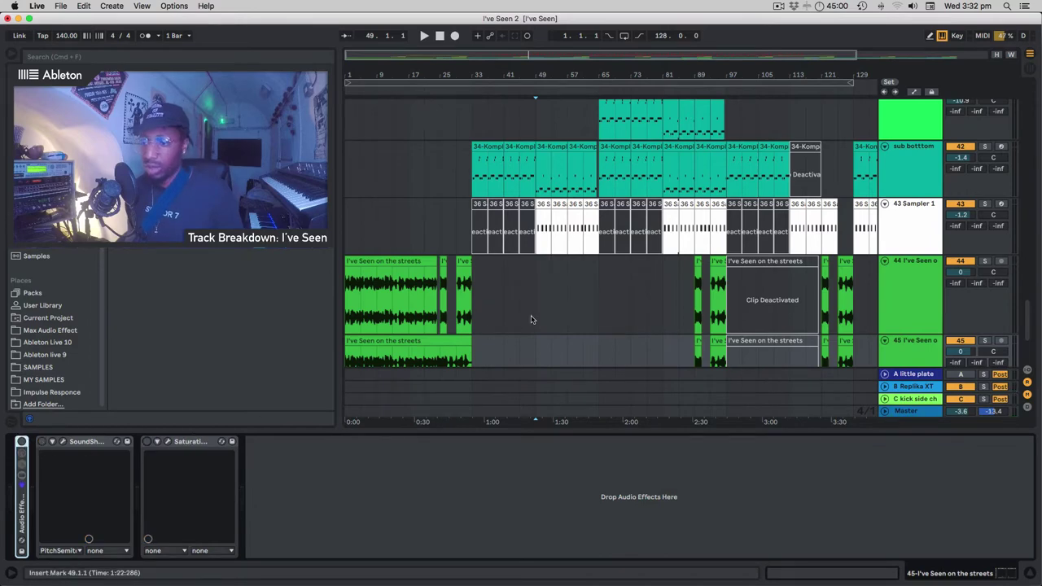
Solo track 45 and play its opening clip from bar 1 to hear the vocal without effects.
scroll(541, 320, down, 3)
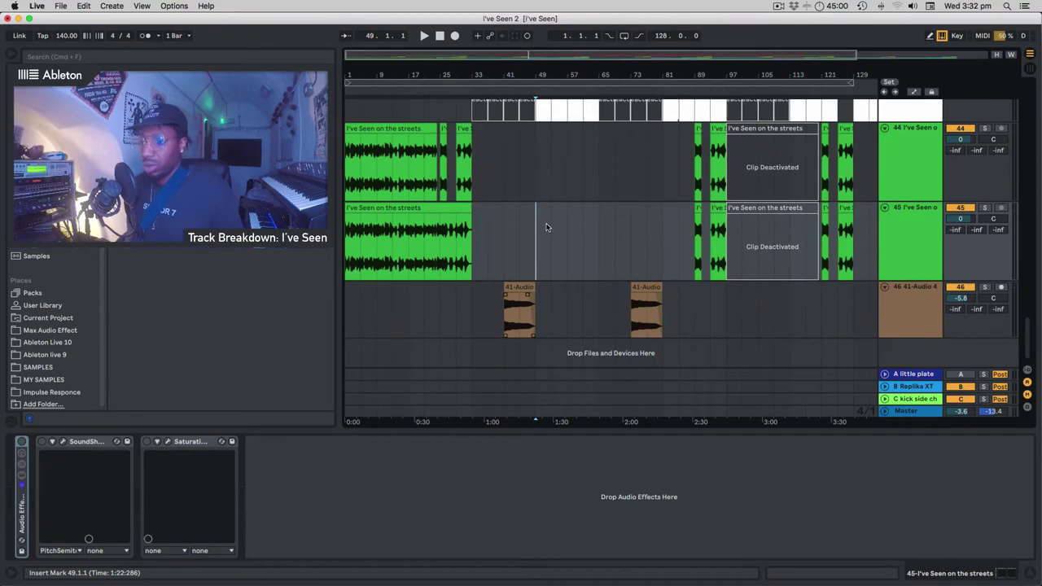
click(416, 209)
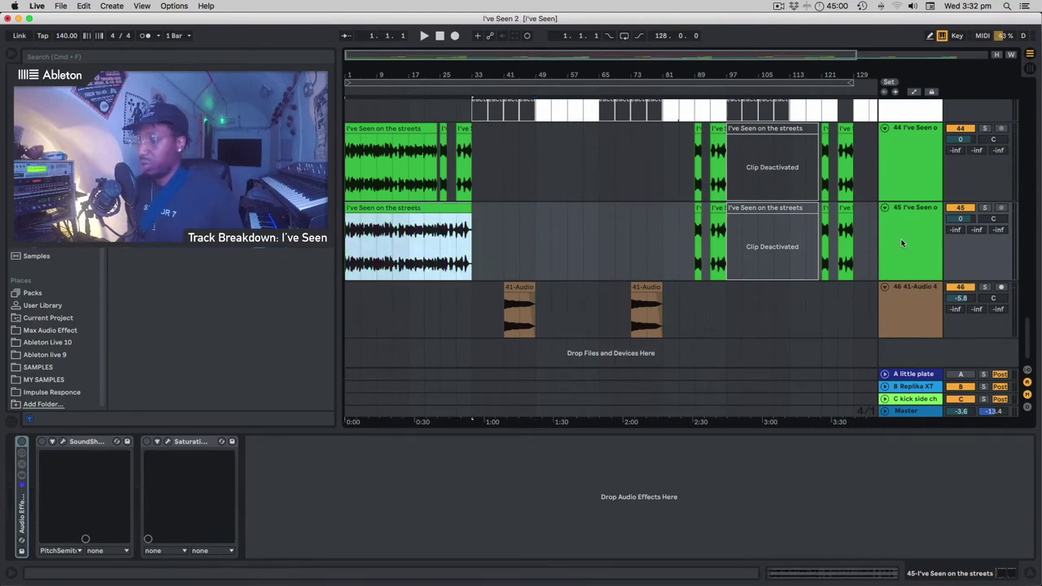
click(985, 208)
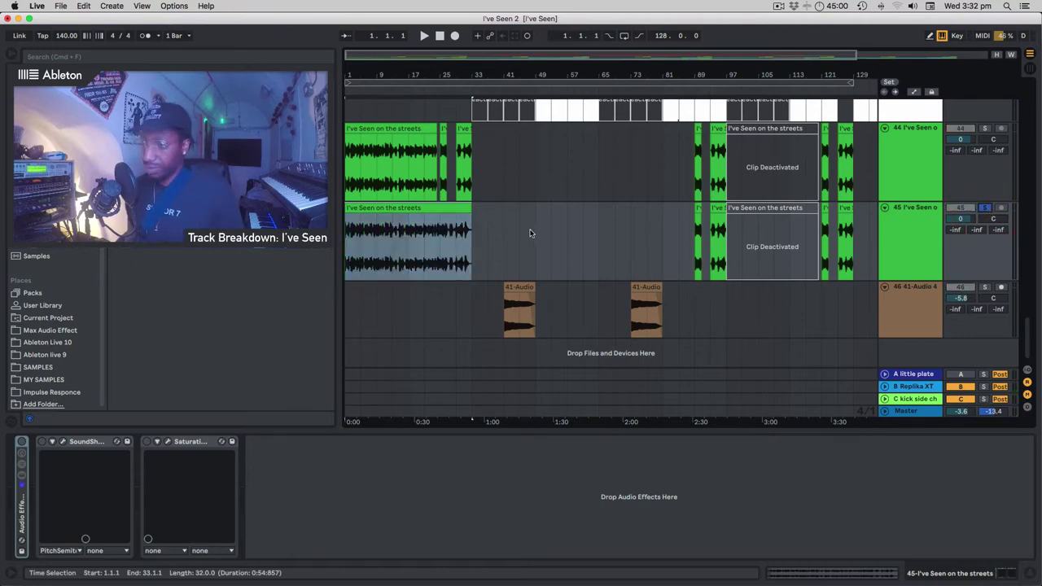
key(space)
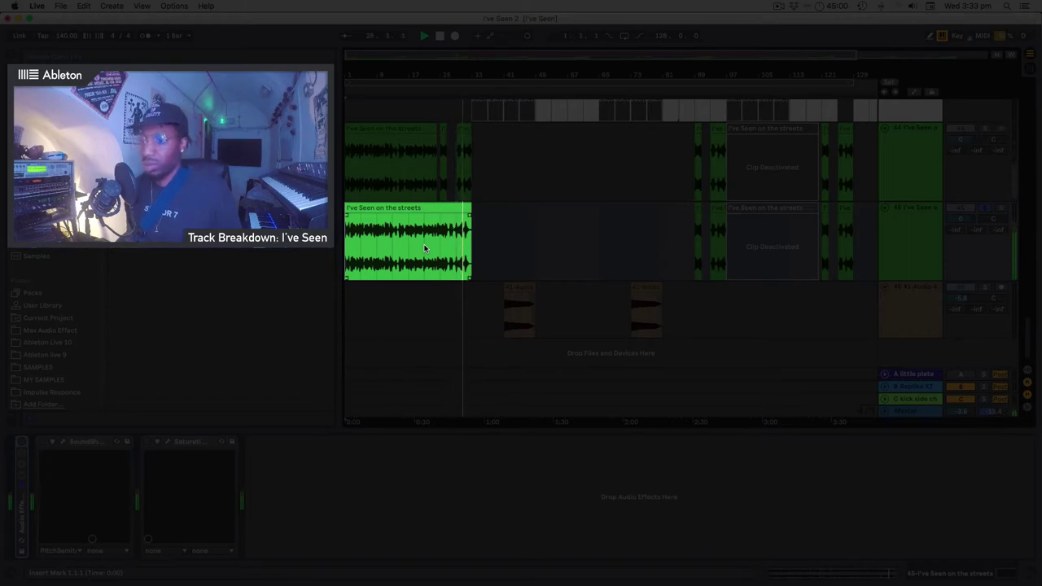
key(space)
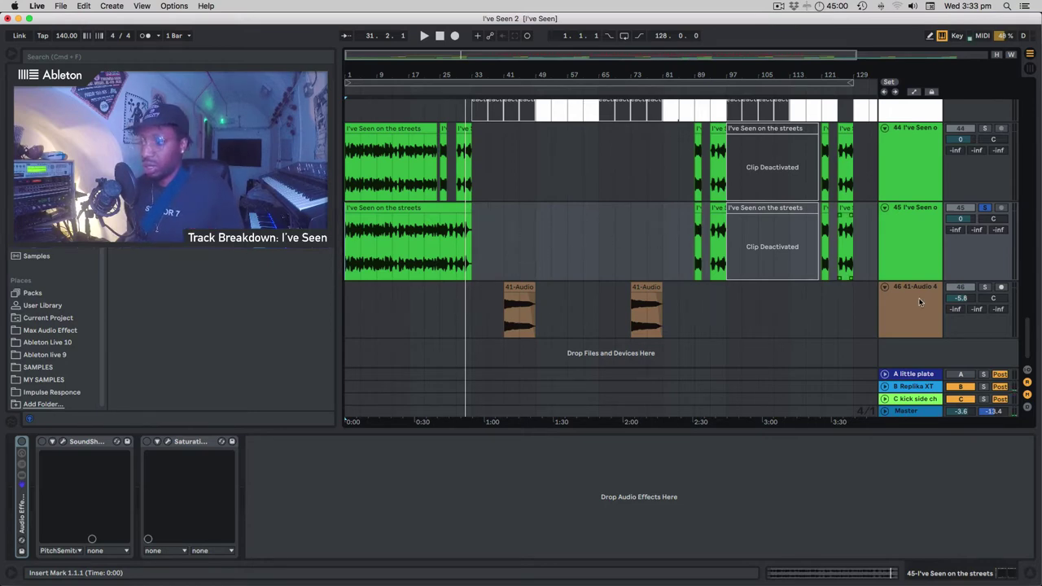
Turn off solo on the duplicated track 45 and delete that track.
click(985, 210)
click(909, 212)
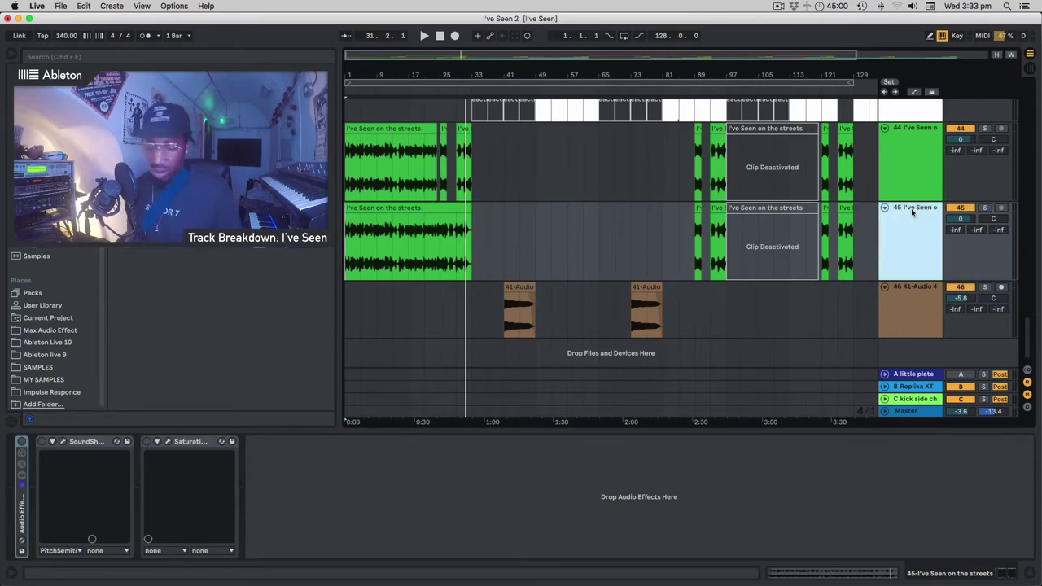
key(Delete)
Unfold the Audio Effect Rack on track 44 and inspect the SphereDelay and PSP 2445 plug-in settings, closing their windows.
click(908, 154)
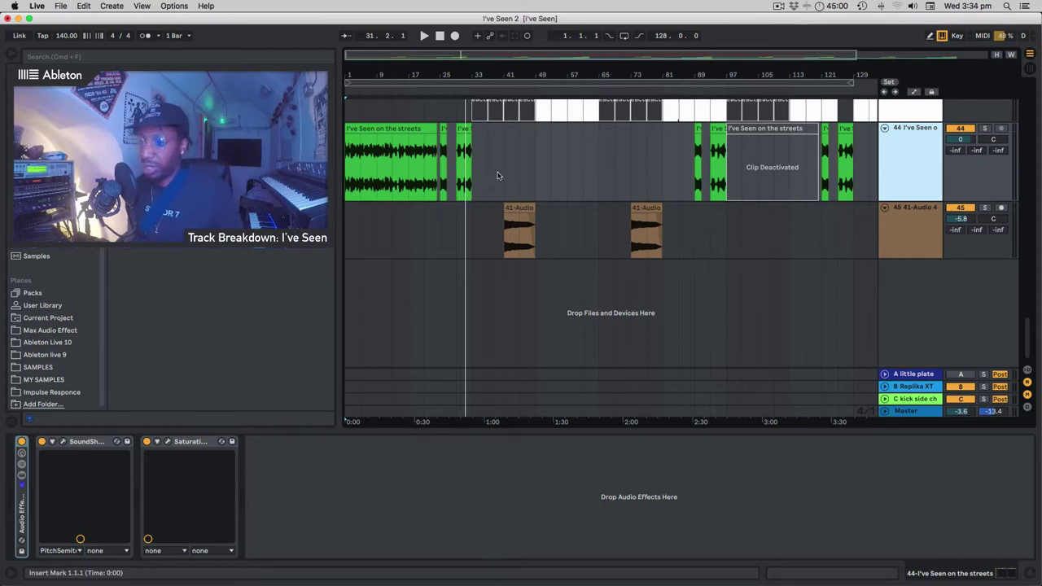
click(26, 495)
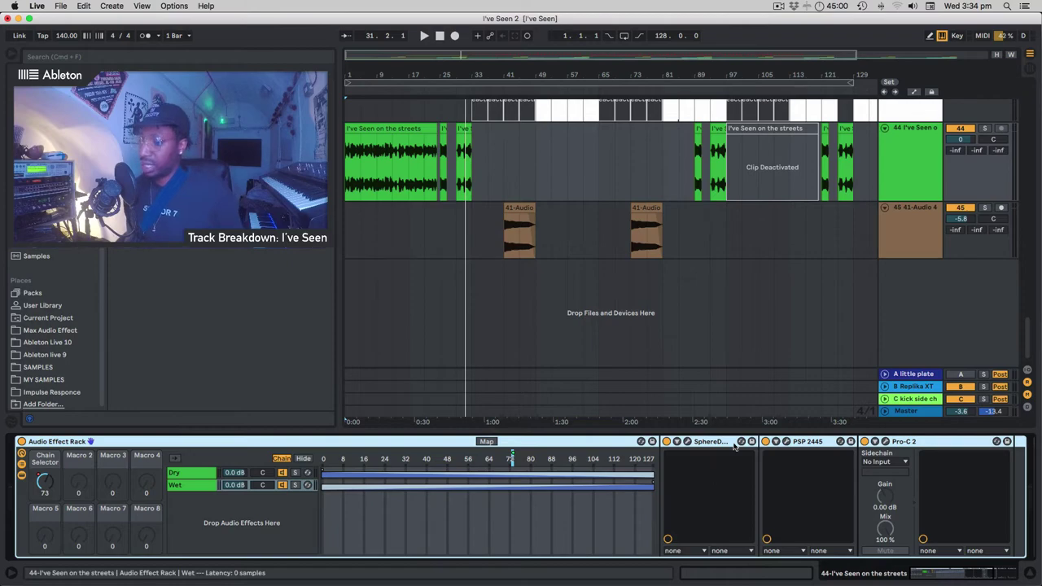
click(687, 442)
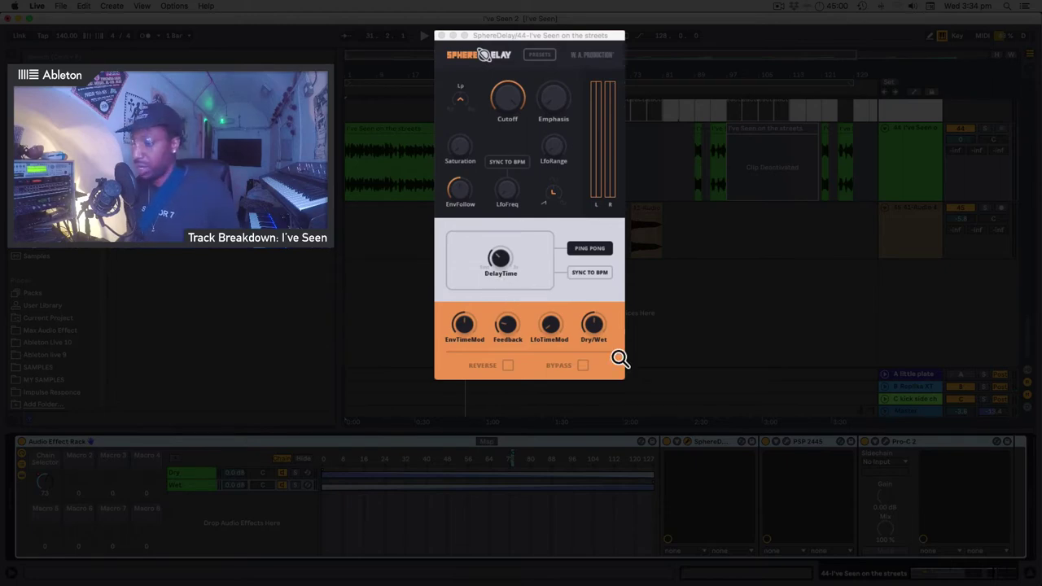
click(788, 442)
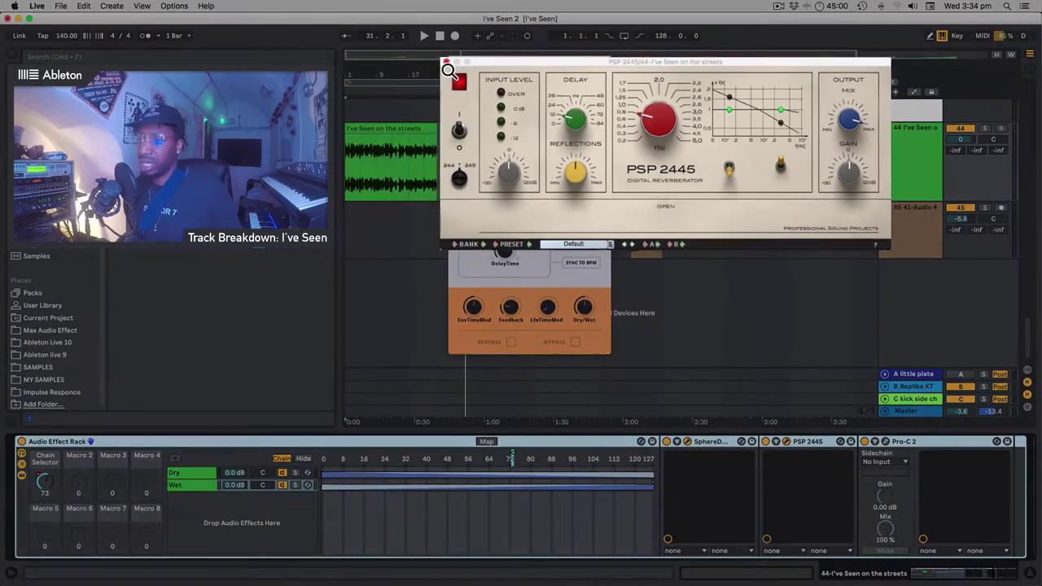
click(450, 63)
click(452, 61)
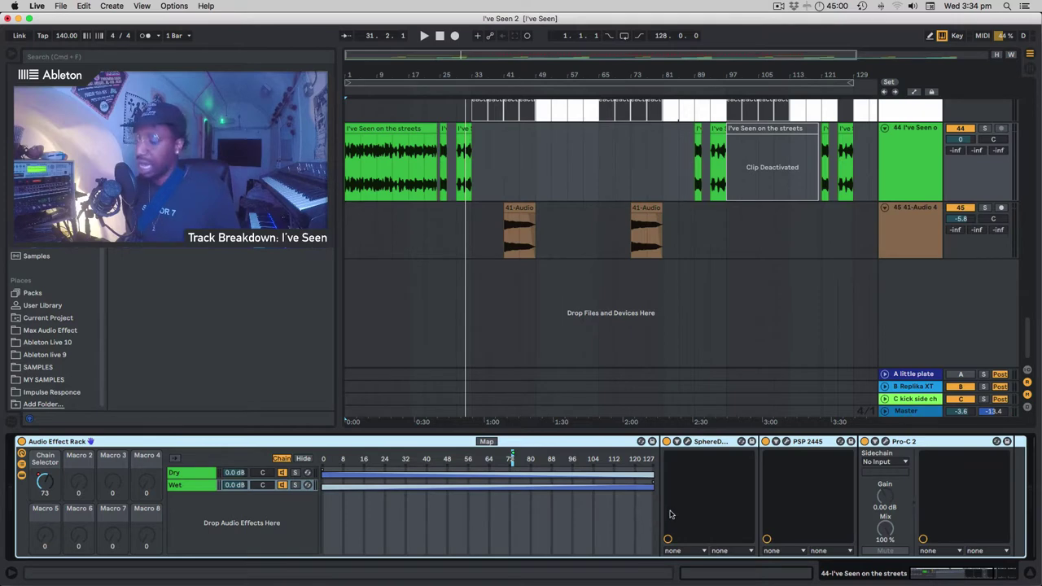
Inspect the SoundShifter Pitch and Saturation Knob settings on track 44, moving their windows over the arrangement and closing both.
scroll(718, 518, right, 5)
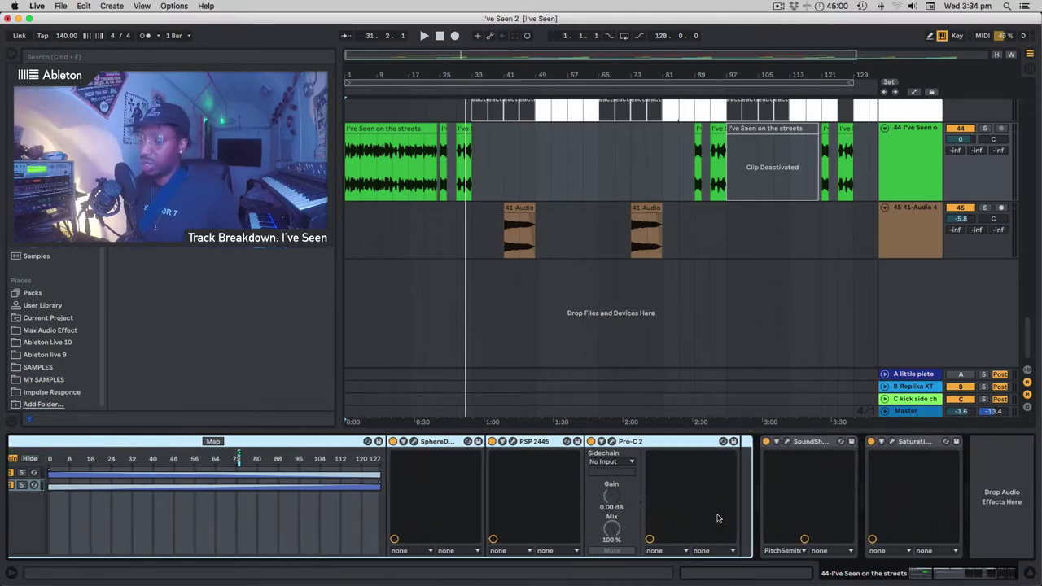
click(787, 441)
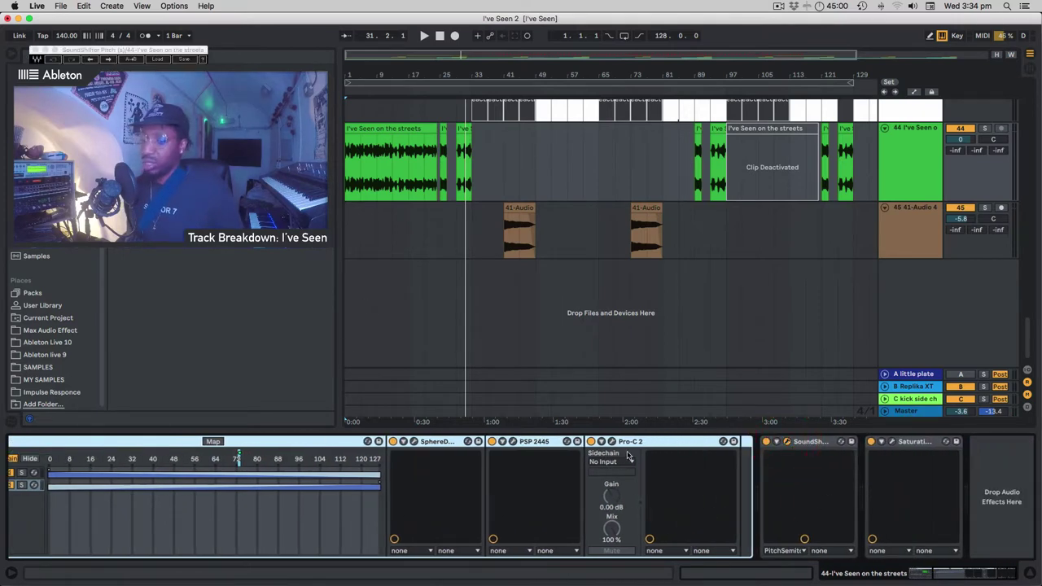
drag(105, 54, 615, 231)
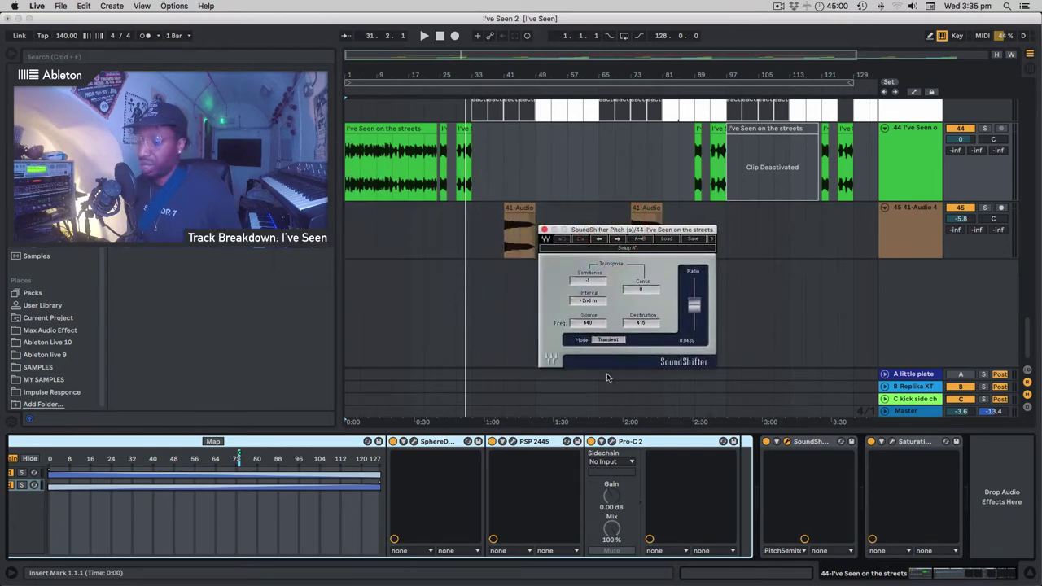
click(892, 442)
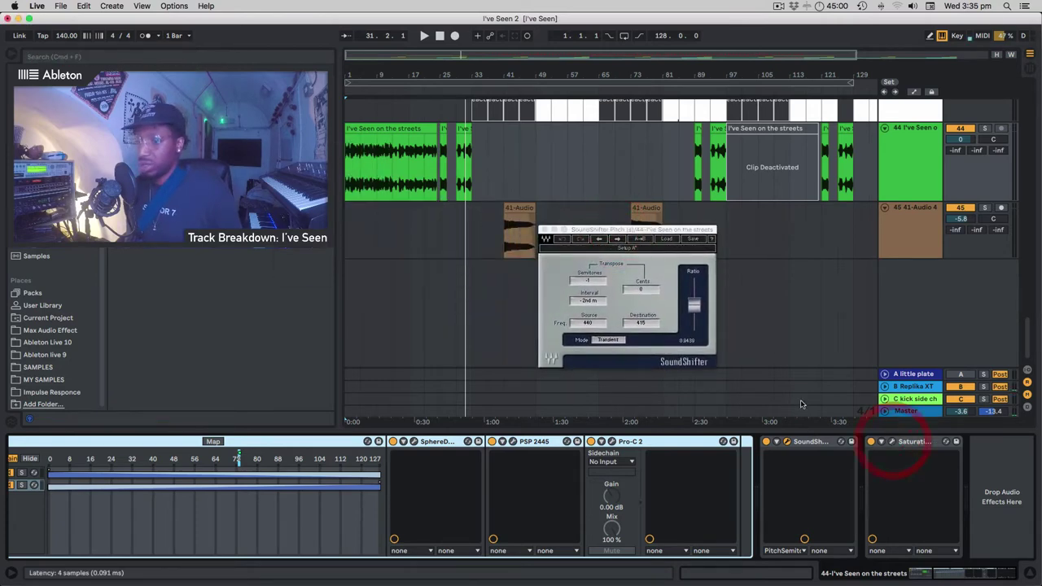
drag(93, 59, 742, 144)
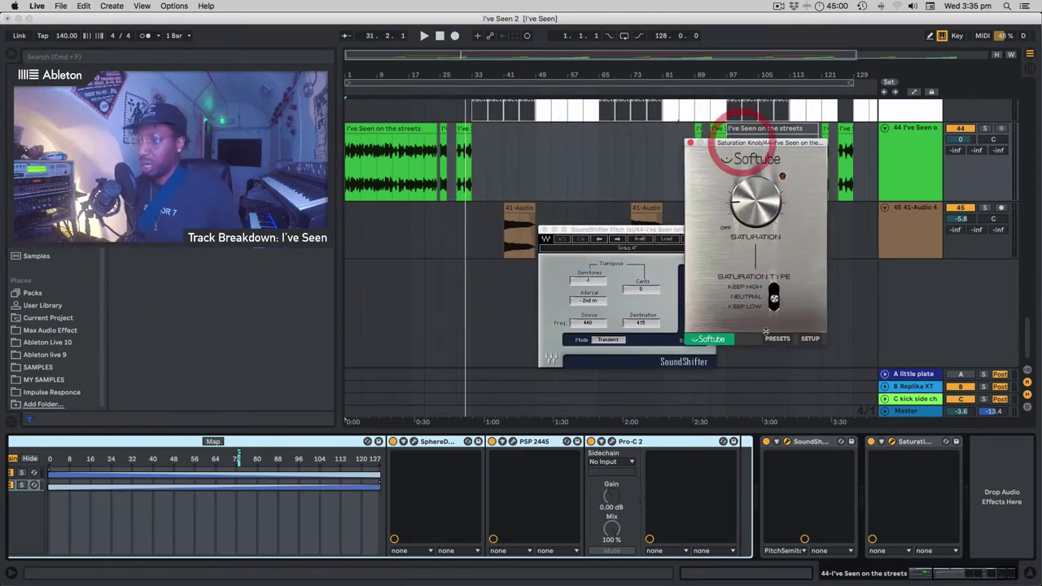
click(893, 441)
click(787, 441)
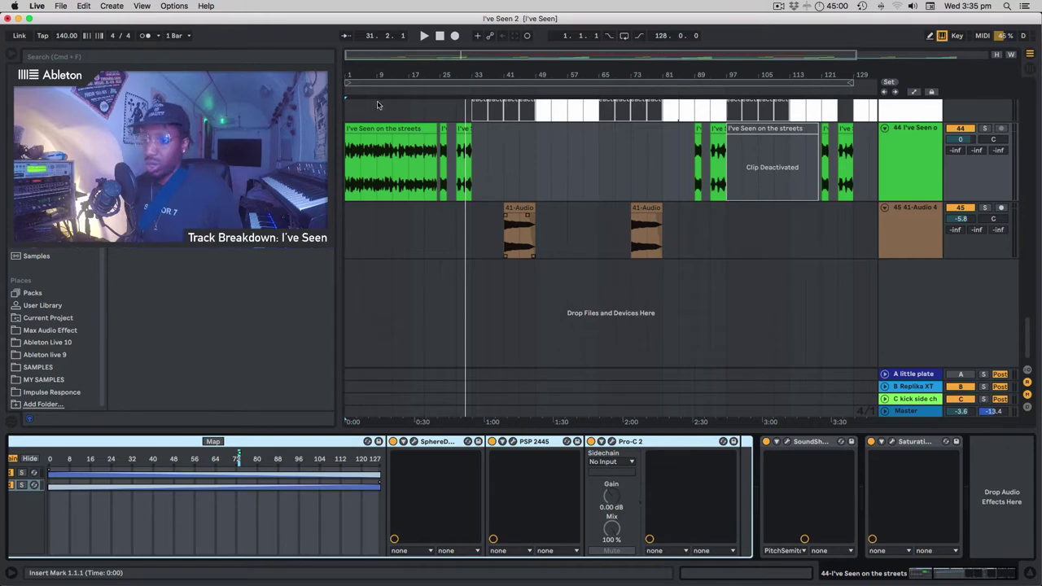
Play the song from bar 1 and show the Audio Effect Rack's Chain Selector automation on track 44.
click(439, 36)
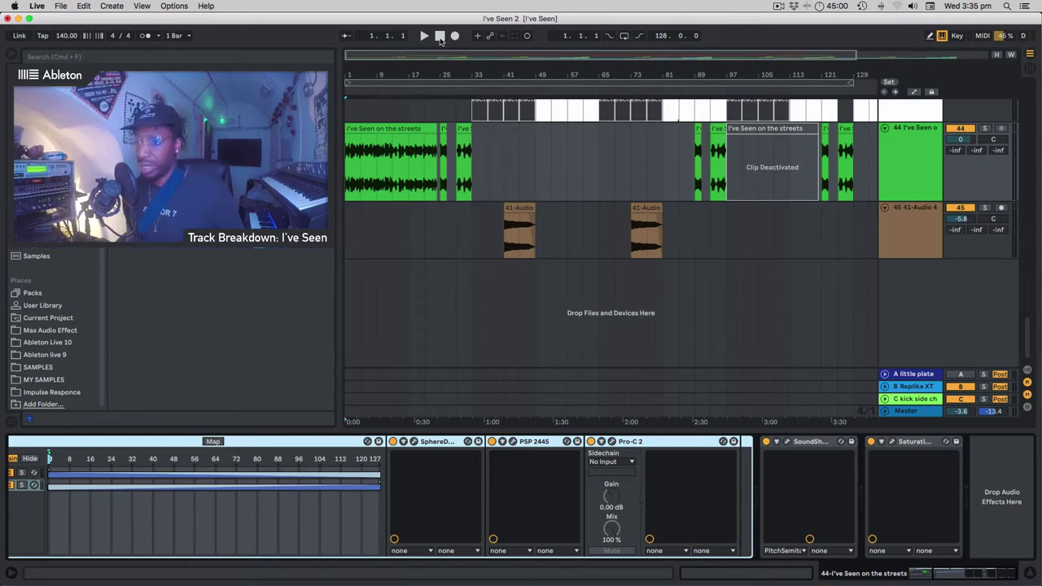
key(space)
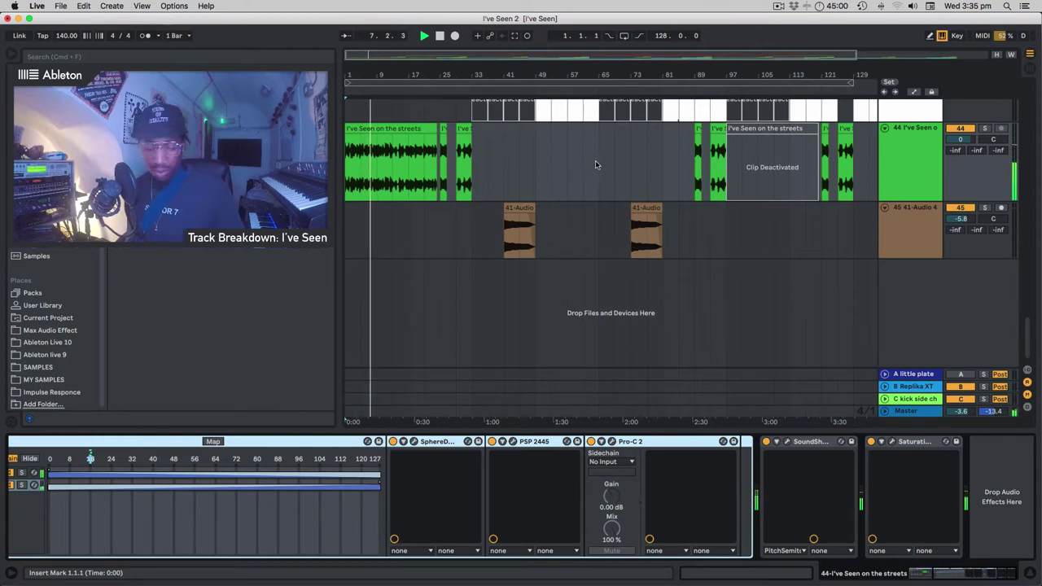
key(a)
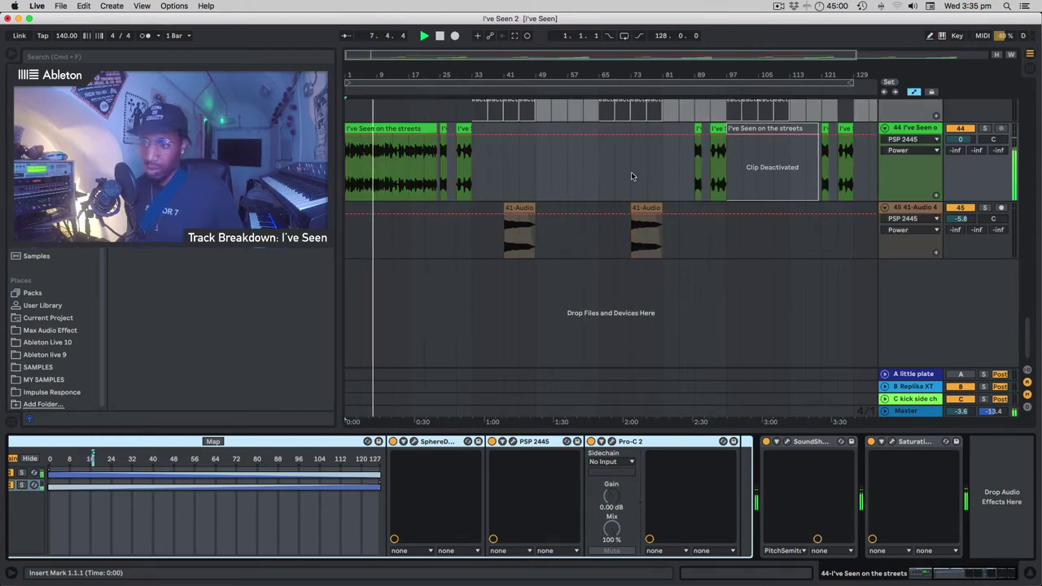
click(912, 139)
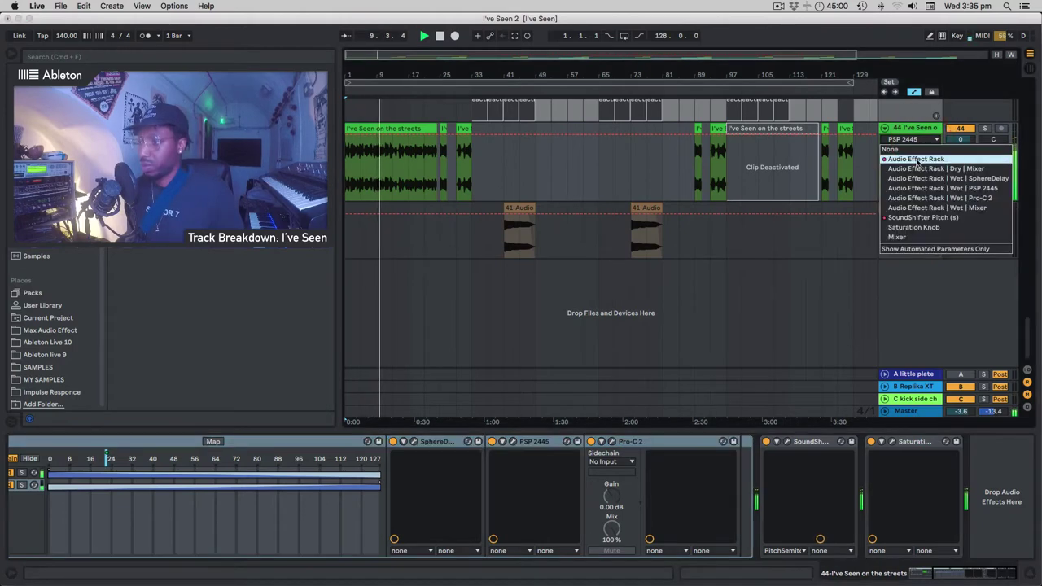
click(914, 158)
click(928, 151)
click(930, 153)
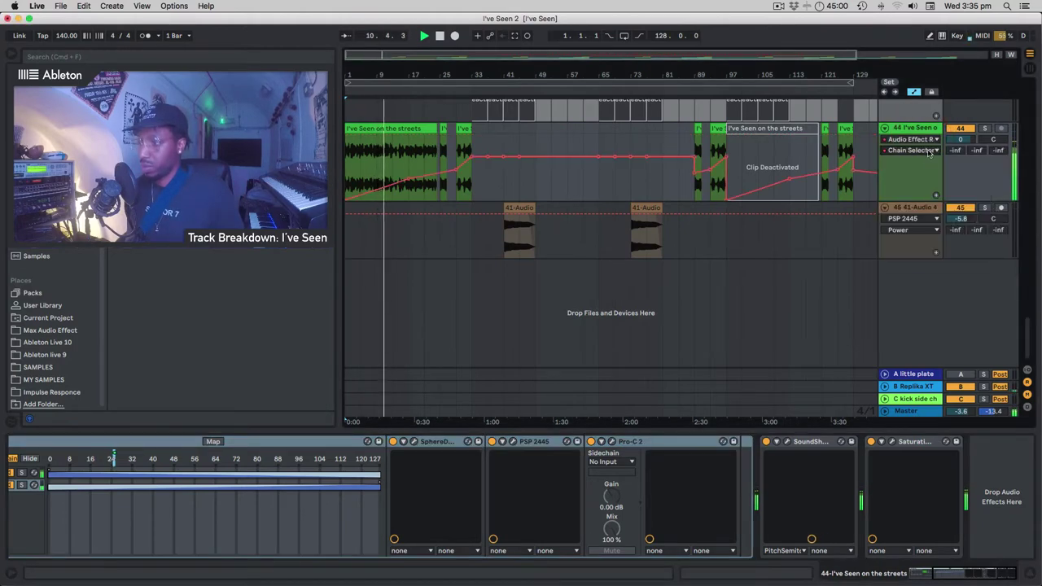
Put the Chain Selector automation in its own lane on track 44 and show the SoundShifter Pitch semitone automation above it.
drag(935, 200, 934, 267)
click(927, 139)
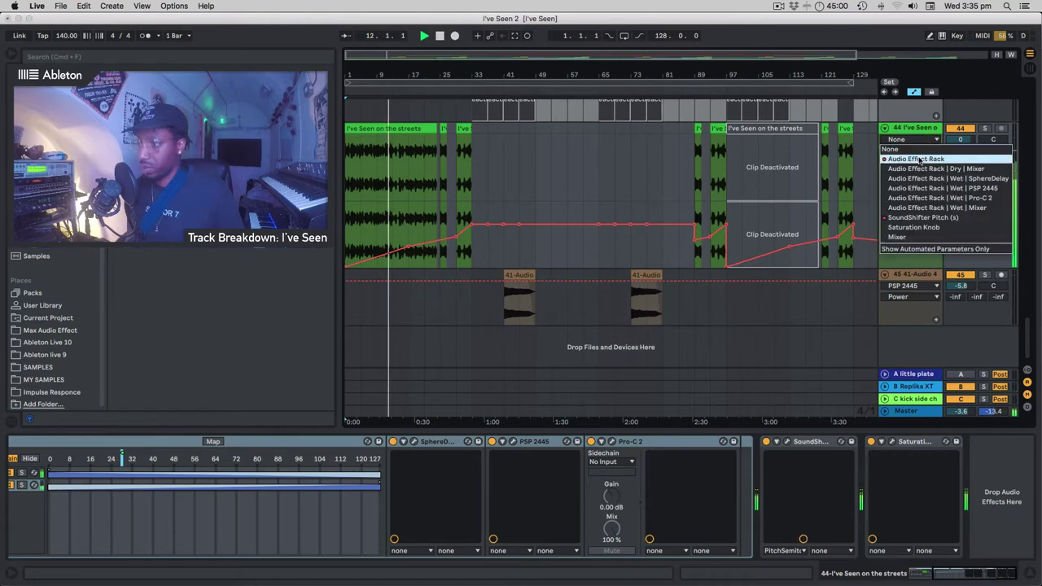
click(913, 218)
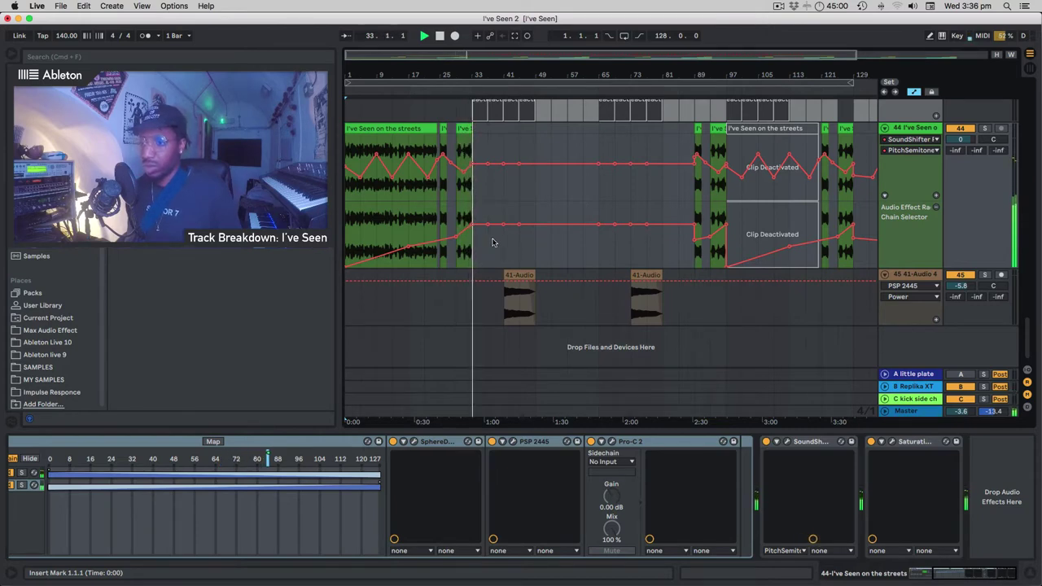
Examine track 44's pitch and Chain Selector automation curves once more, and return the arrangement to the clip view.
key(a)
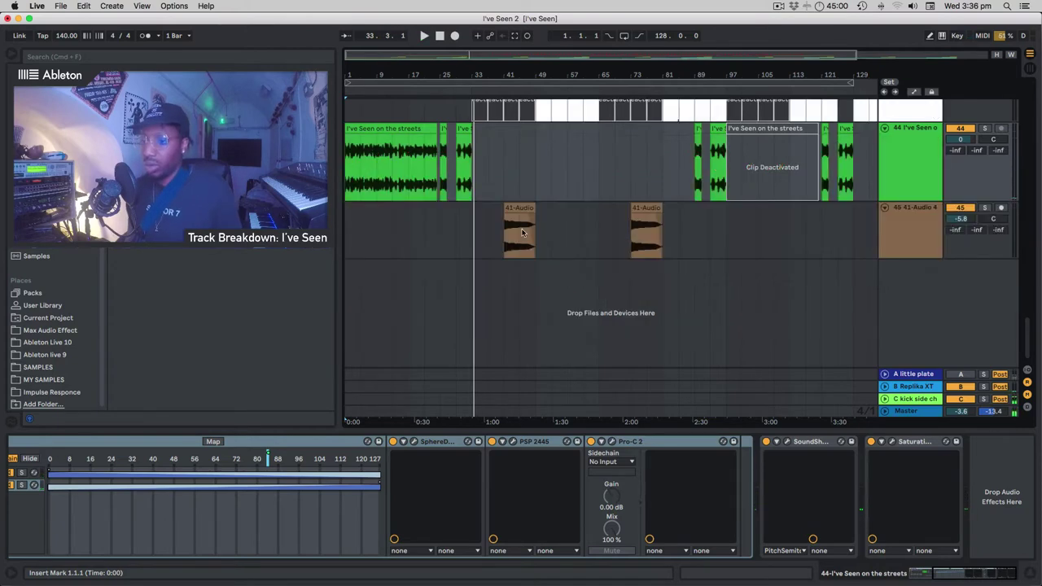
key(a)
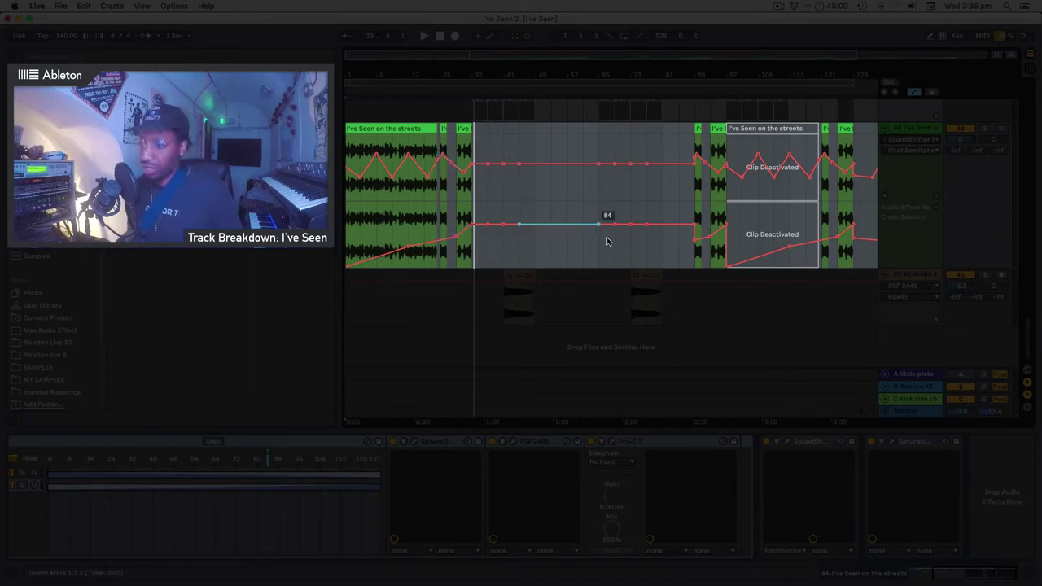
key(a)
Examine the arrangement's vocal, bass, FX/Samples and audio tracks and the Drums group with its kick and snare tracks.
scroll(603, 291, up, 5)
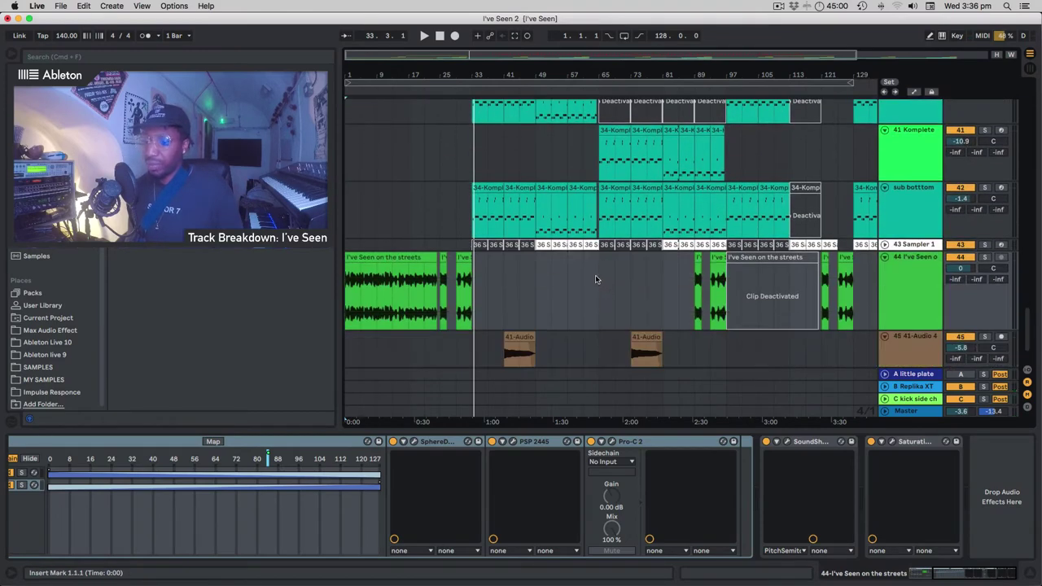
scroll(594, 280, up, 10)
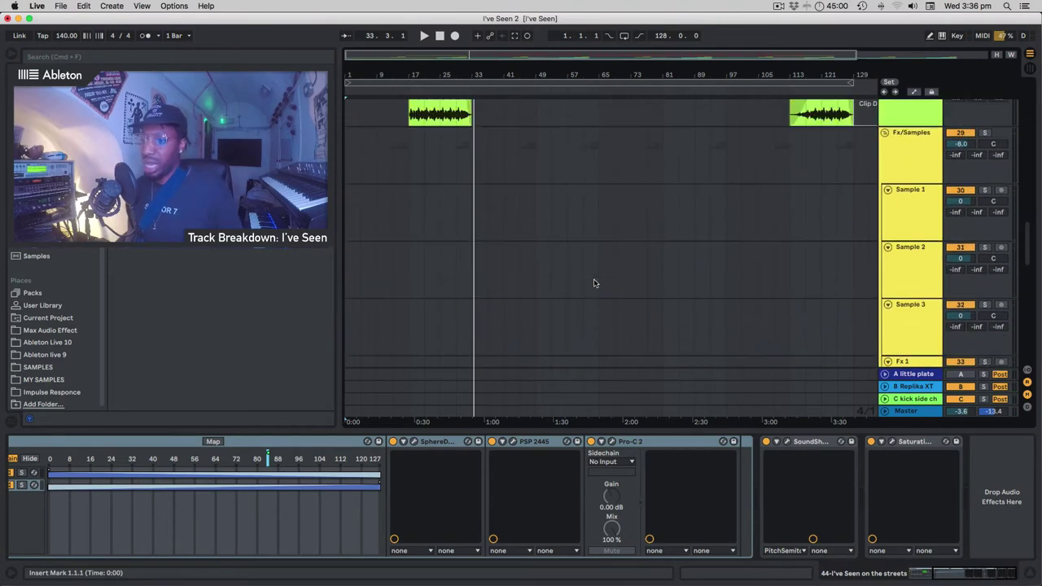
scroll(594, 282, up, 3)
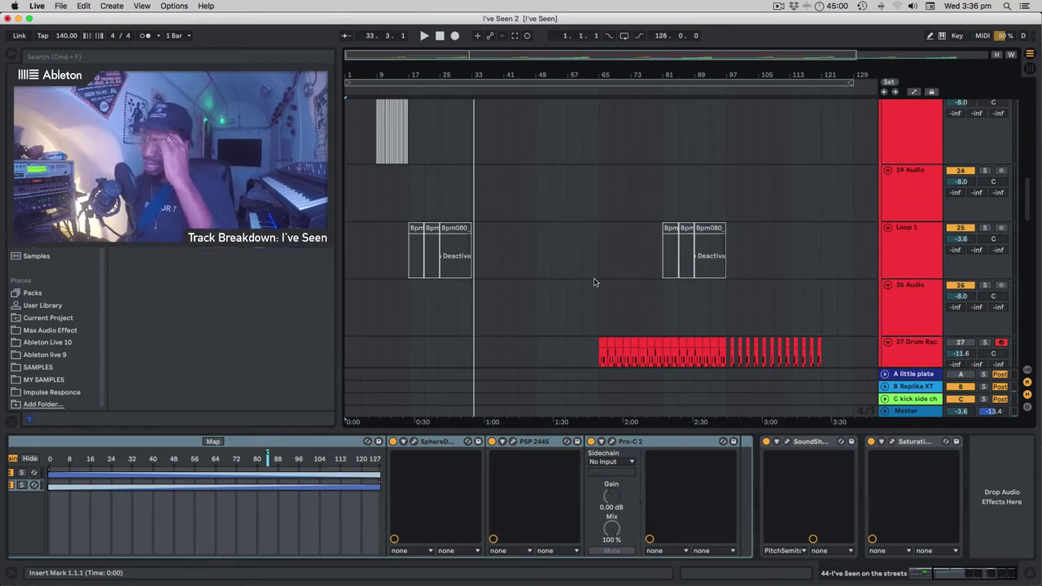
scroll(583, 246, down, 7)
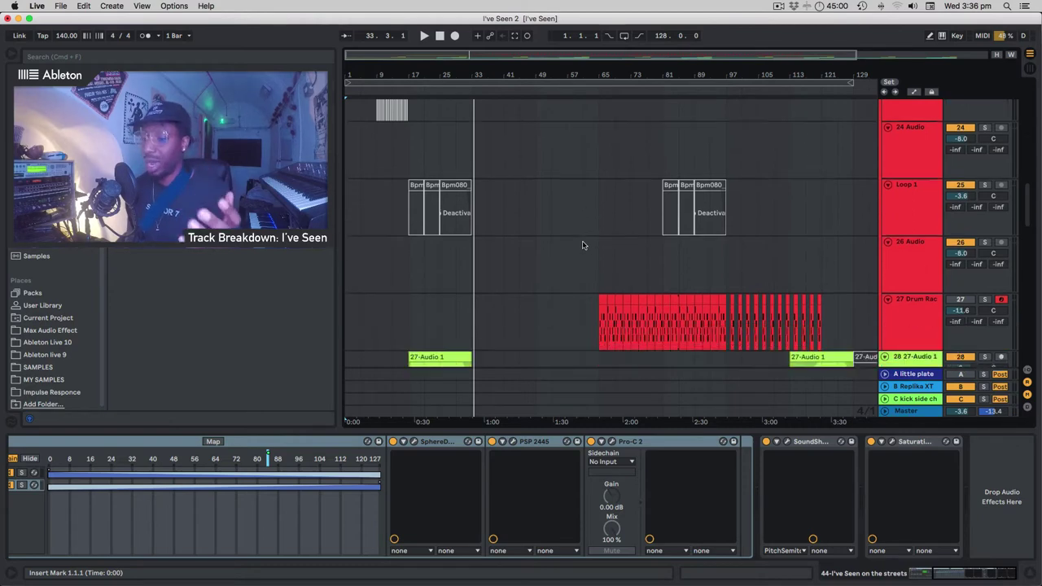
scroll(582, 244, down, 8)
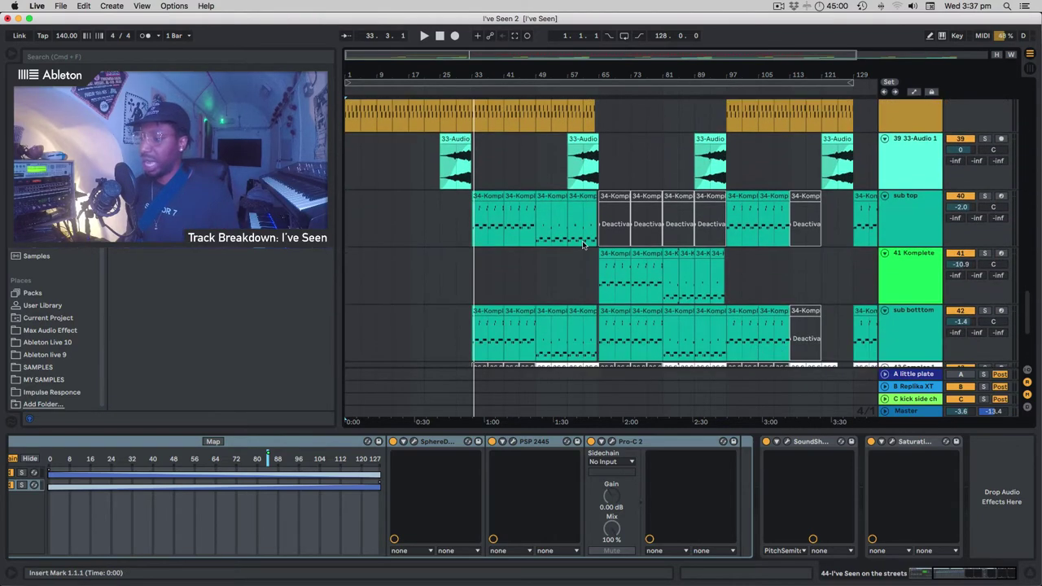
scroll(583, 244, down, 4)
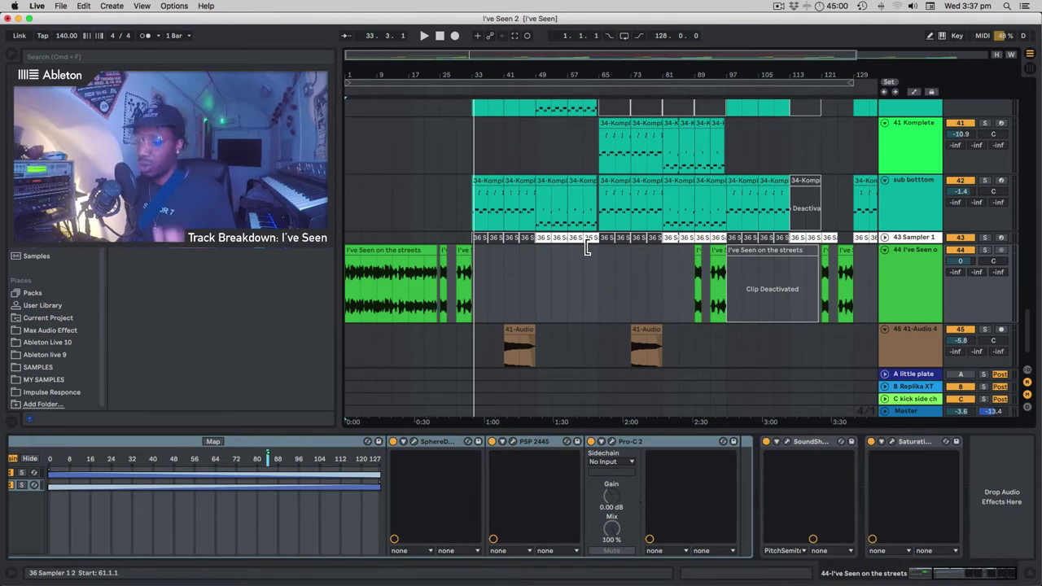
scroll(585, 245, up, 6)
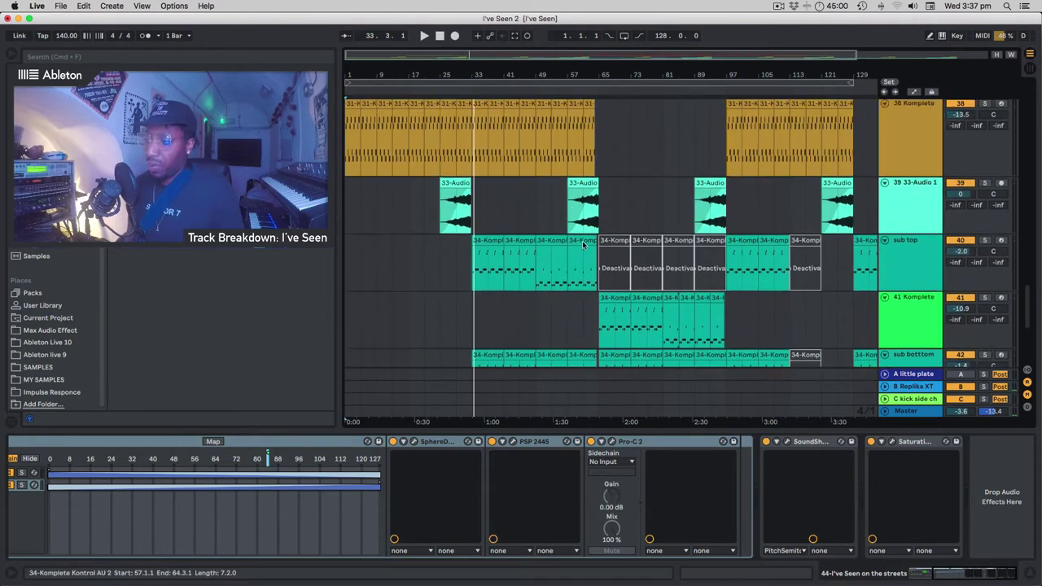
scroll(582, 244, up, 12)
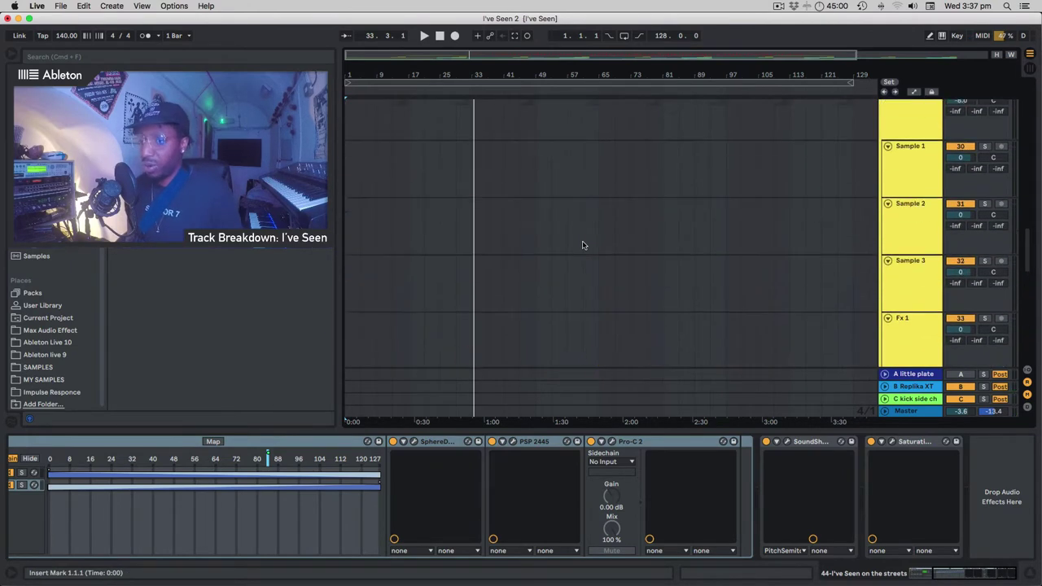
scroll(583, 244, up, 10)
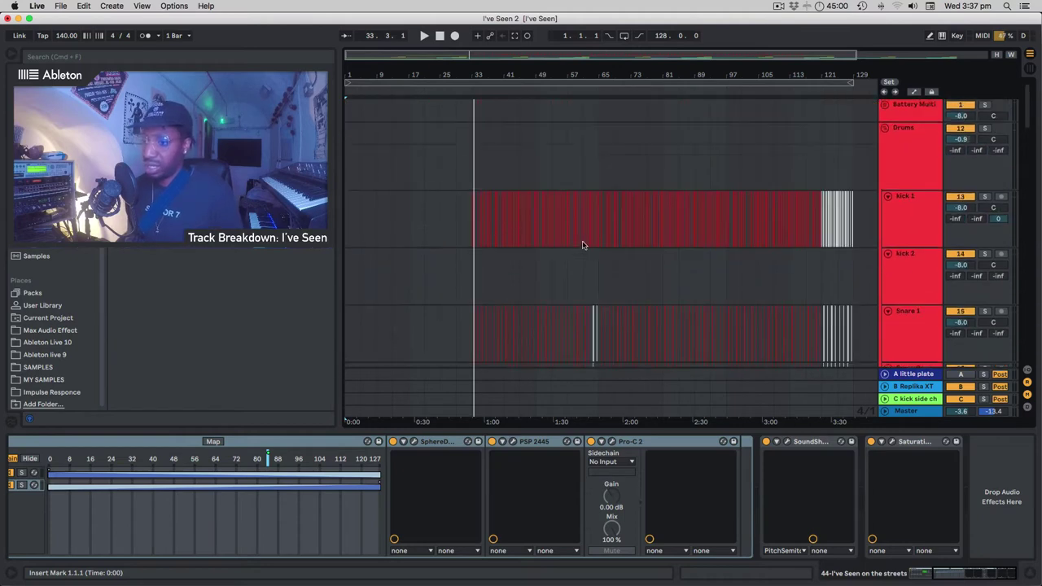
Play the song from bar 33 while looking over the drum and sample tracks, ending at the sub bass tracks.
click(471, 283)
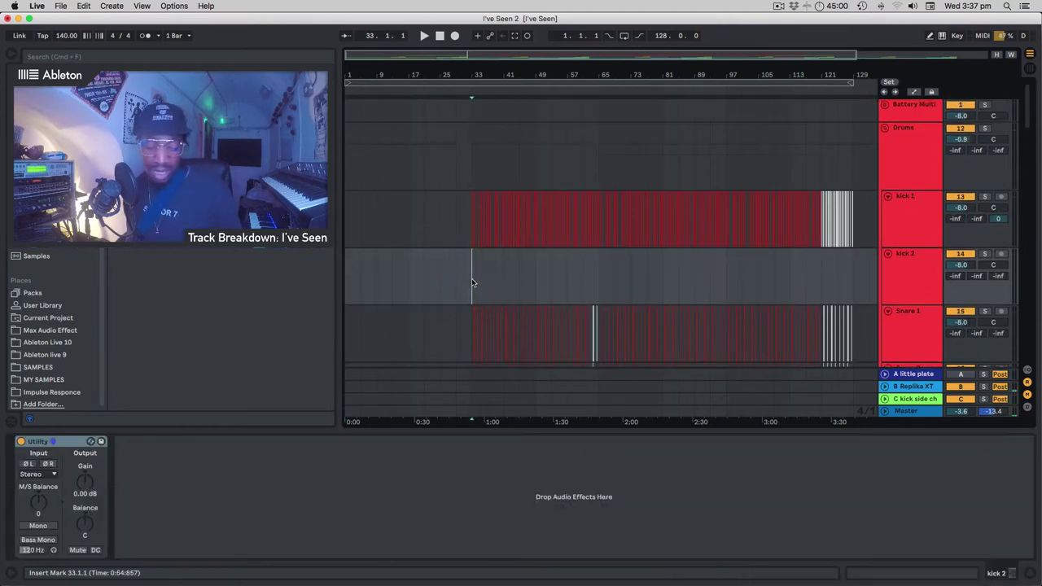
key(space)
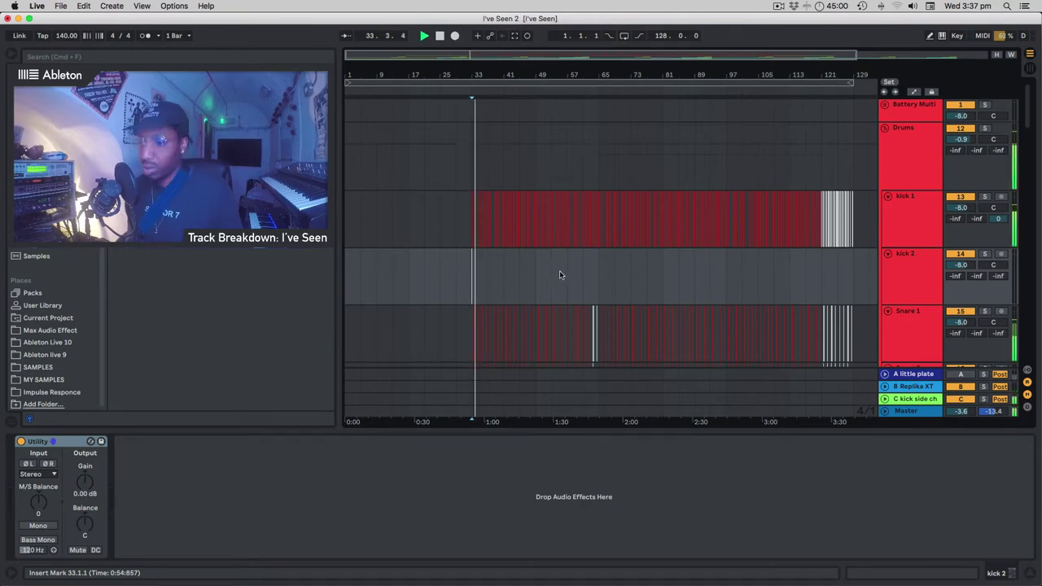
scroll(559, 271, up, 3)
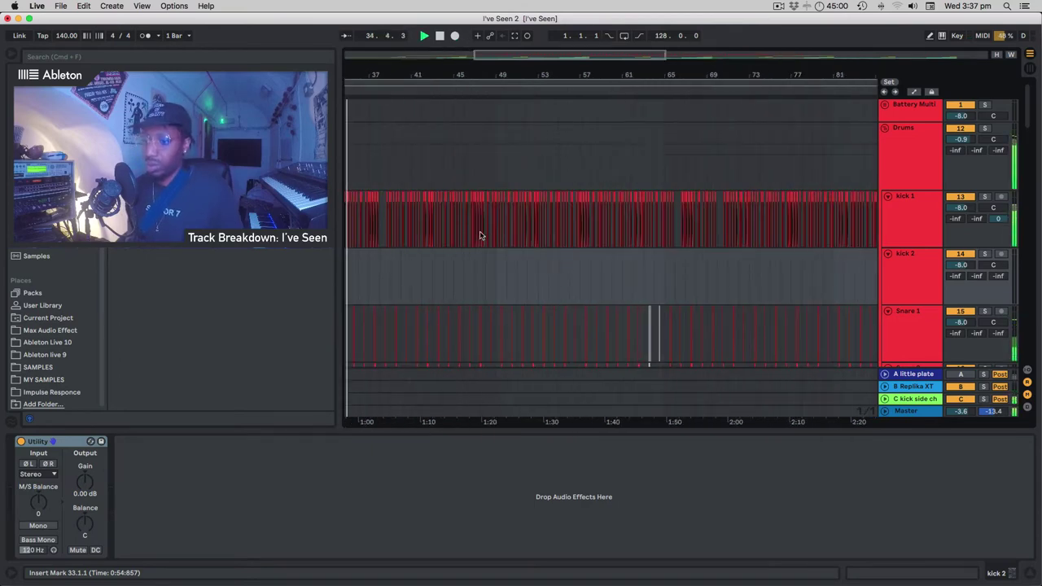
scroll(481, 233, down, 3)
scroll(481, 233, up, 3)
scroll(480, 236, down, 8)
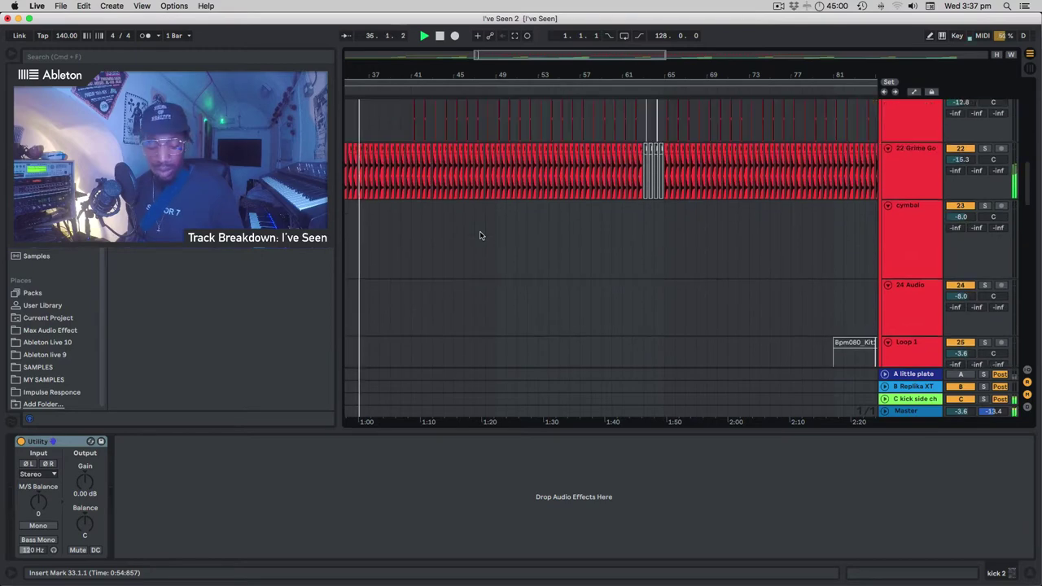
scroll(481, 236, up, 1)
scroll(481, 237, down, 3)
scroll(480, 212, down, 6)
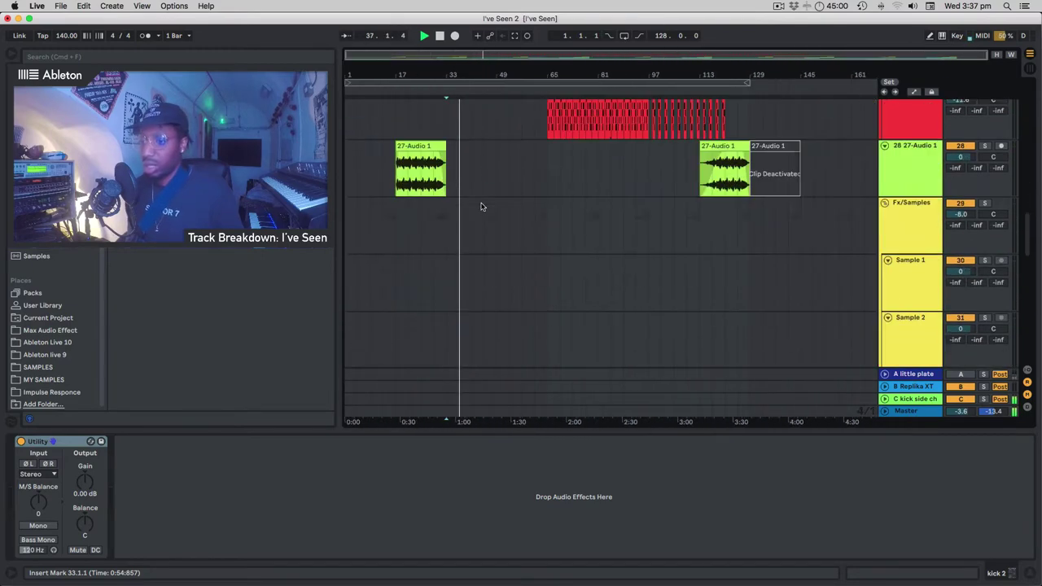
scroll(481, 207, down, 5)
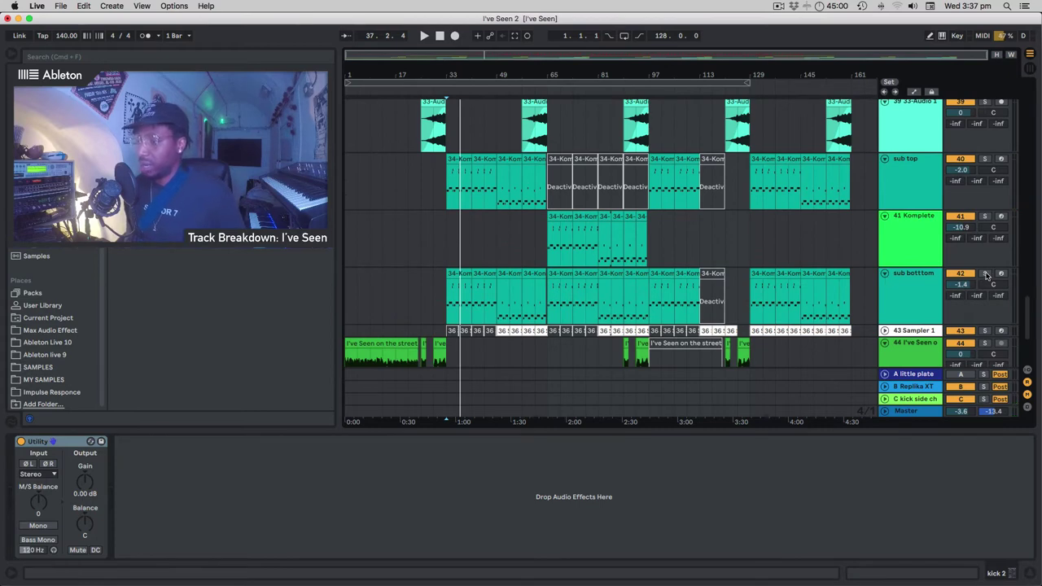
Solo the sub bottom track and play it from bar 33.
click(983, 273)
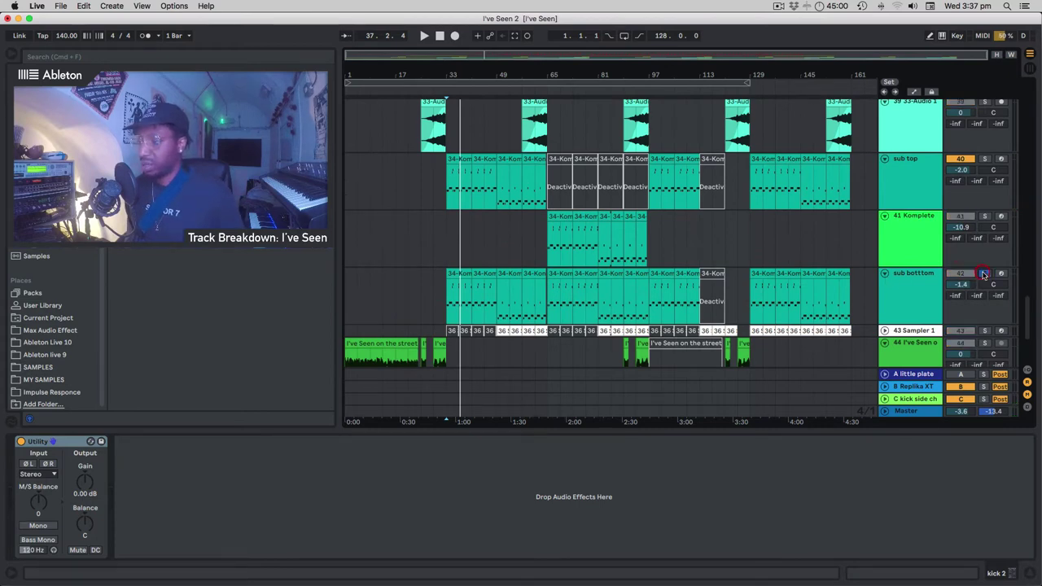
key(space)
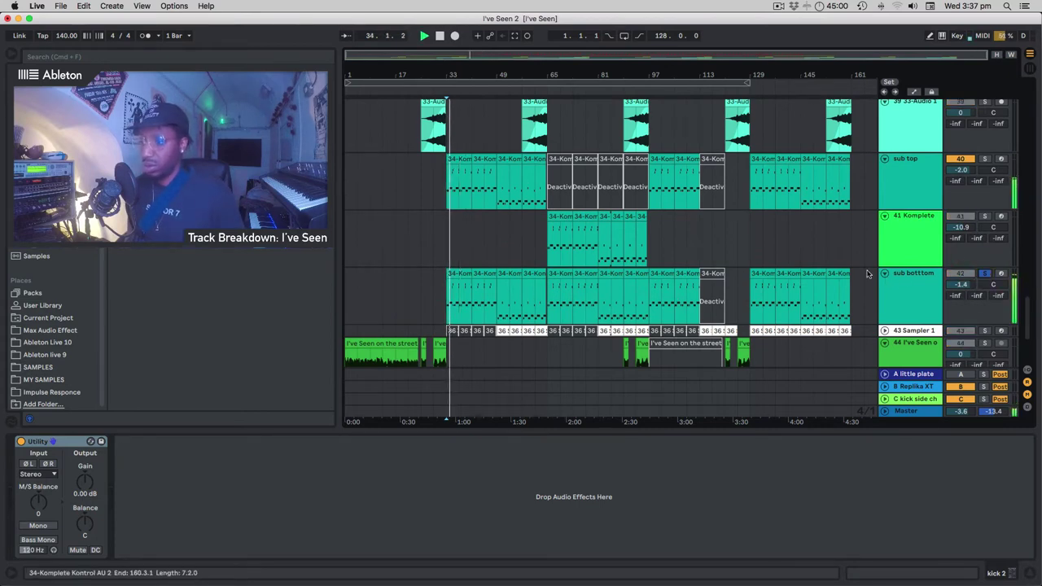
key(space)
Inspect the Massive patch on the sub bottom track, viewing the wavetable lists of OSC1 and OSC3, and close the instrument.
click(523, 290)
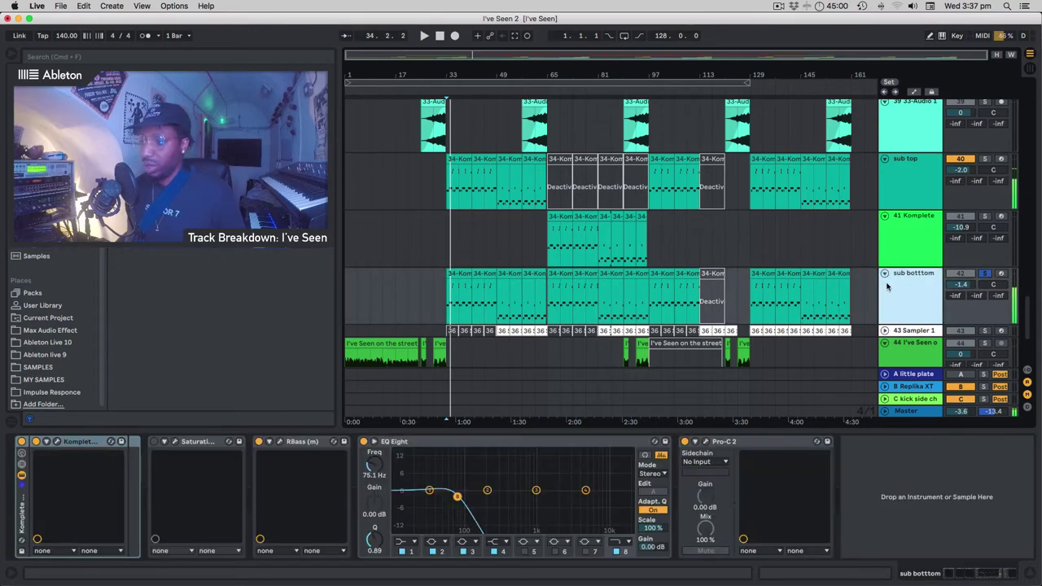
click(57, 442)
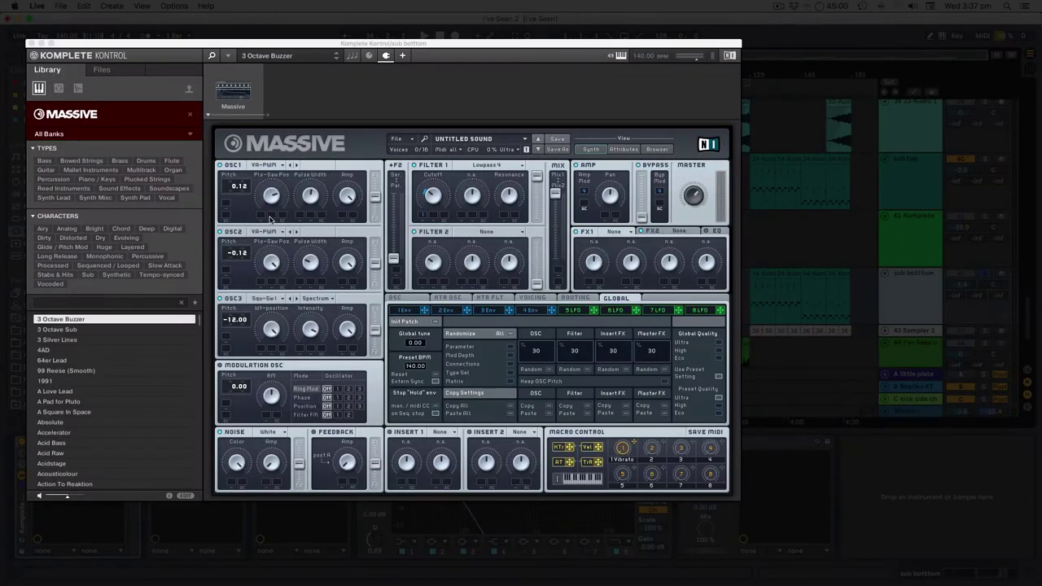
click(269, 165)
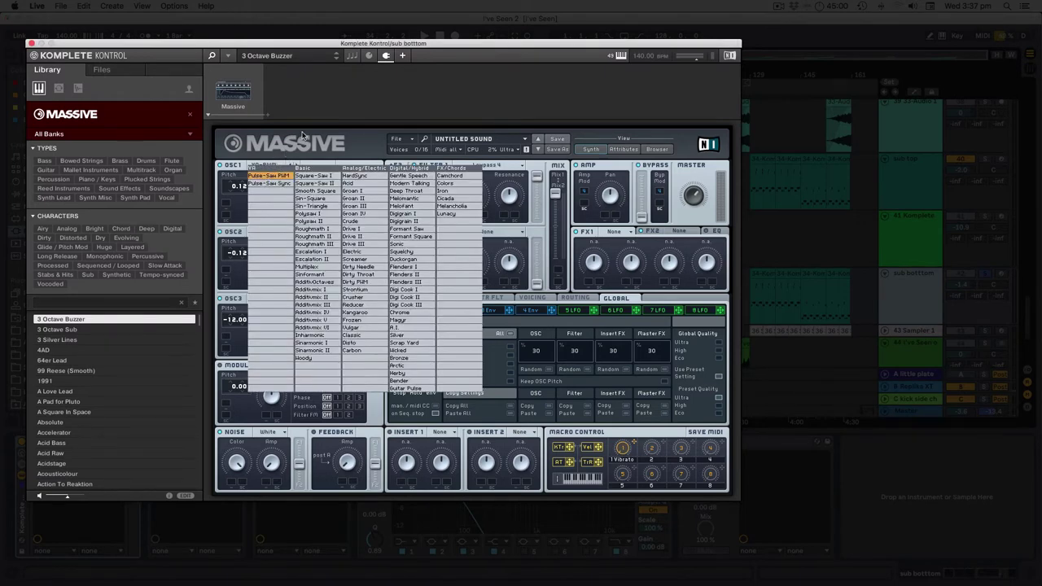
click(301, 142)
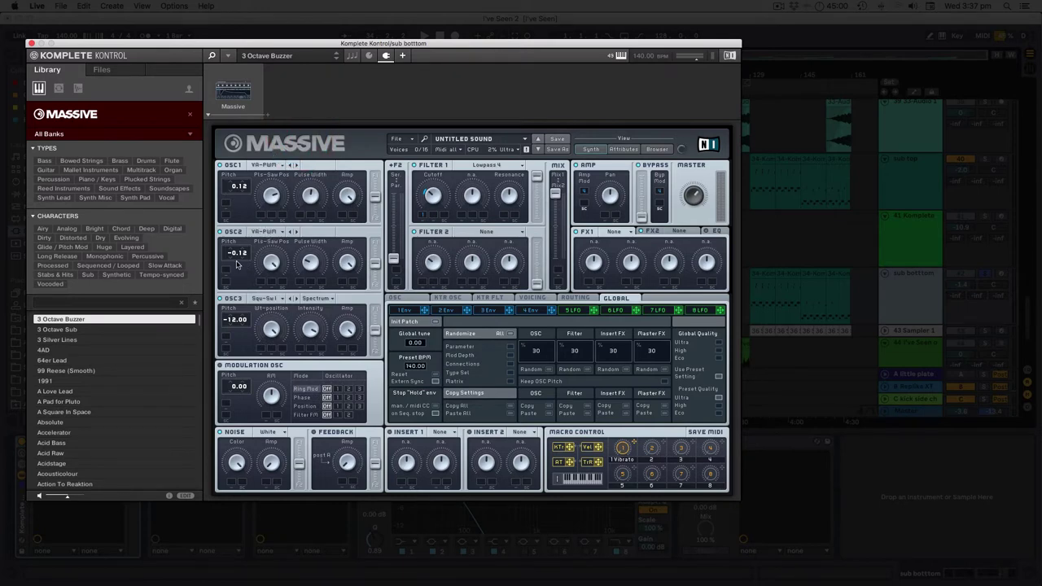
click(272, 300)
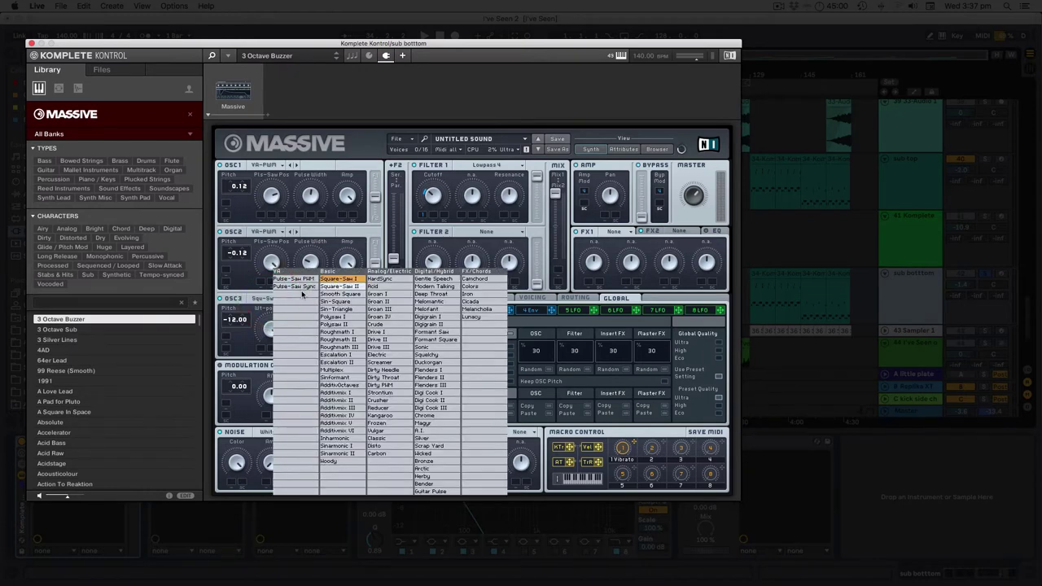
click(235, 301)
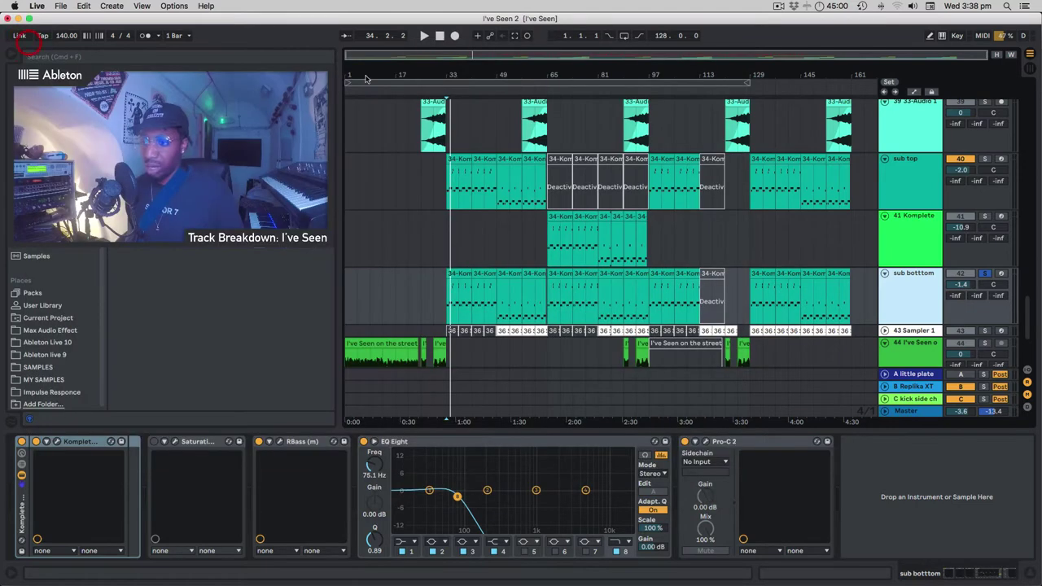
click(33, 43)
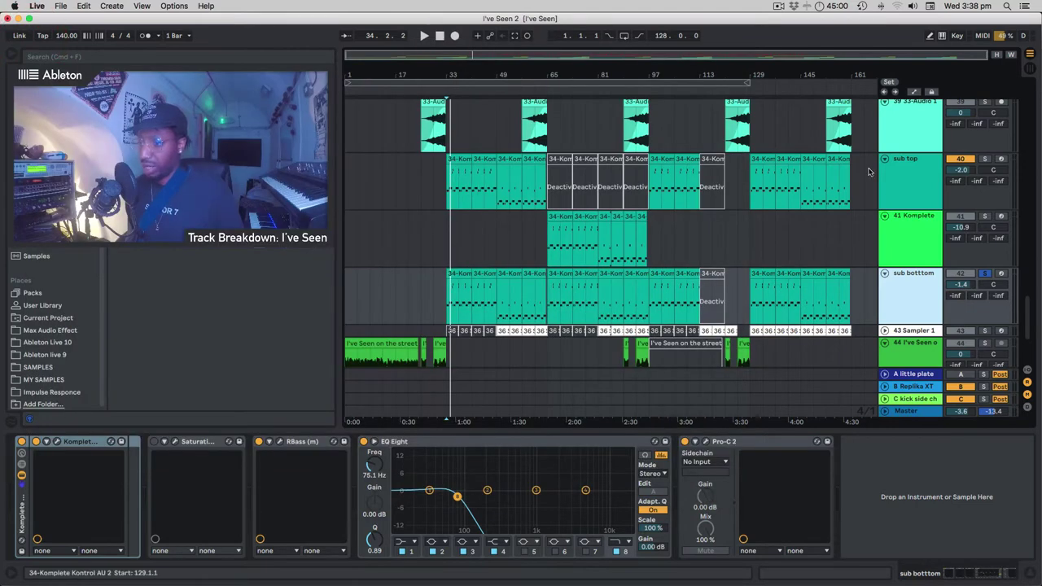
Solo the sub top track alone, play it from bar 33 and show its device chain.
click(984, 160)
key(space)
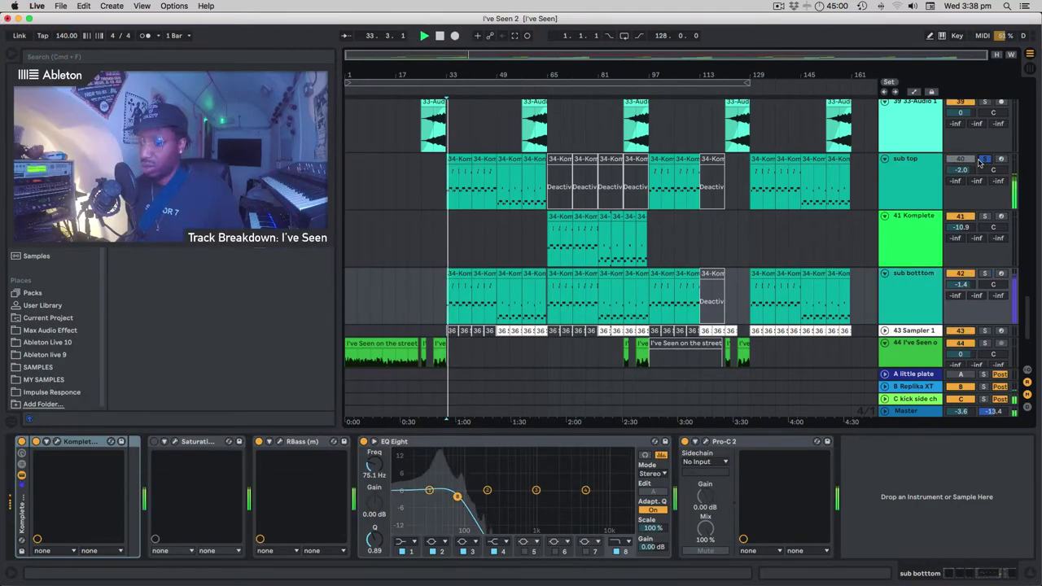
click(906, 189)
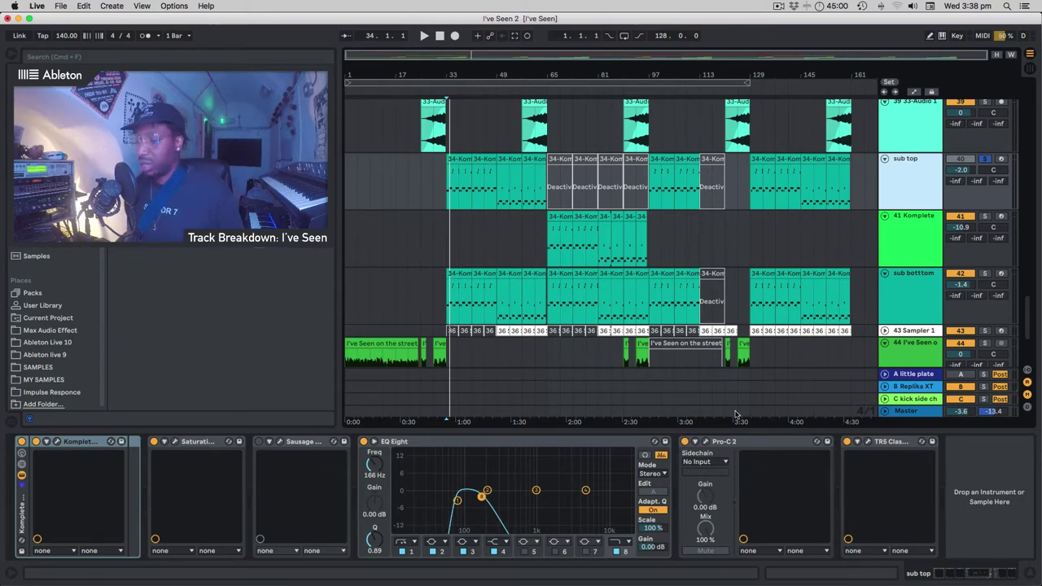
Inspect the TR5 Classic Clipper settings on the sub top track, moving its window over the arrangement before closing it.
click(868, 442)
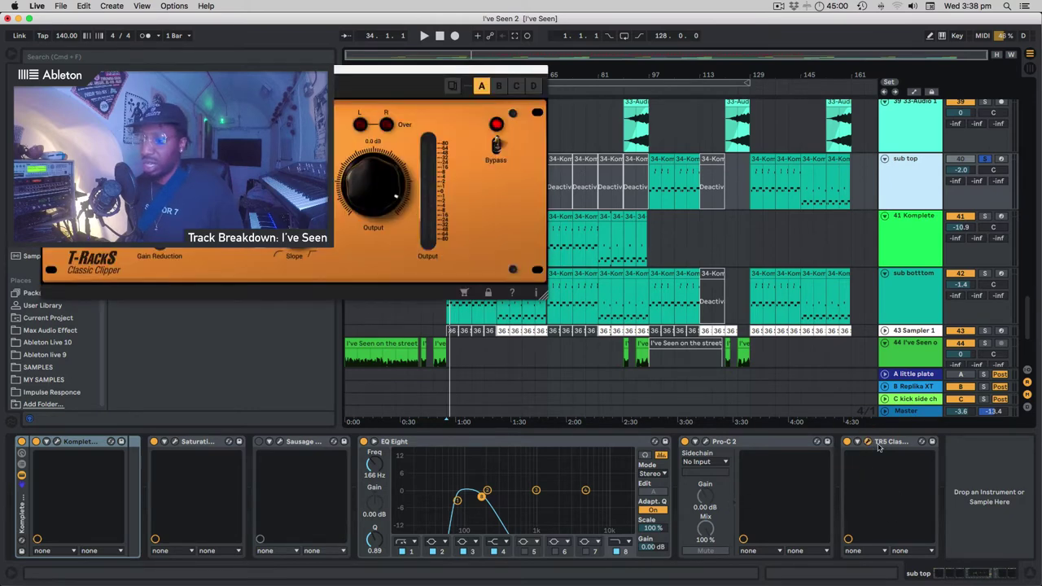
drag(241, 71, 631, 124)
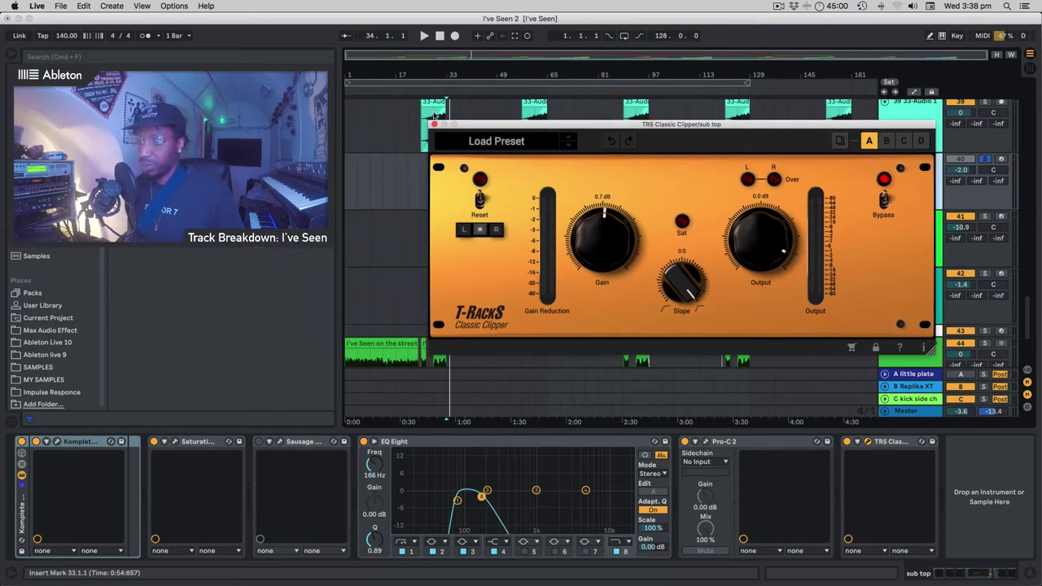
click(434, 124)
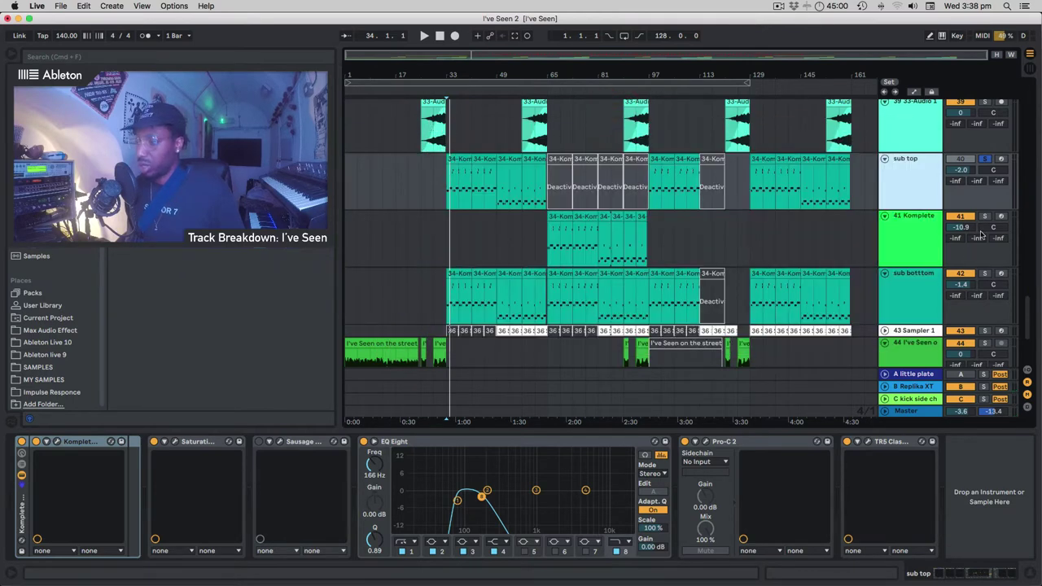
Play sub top and sub bottom soloed together from bar 33, and with track 41 Komplete also soloed from bar 65.
click(986, 275)
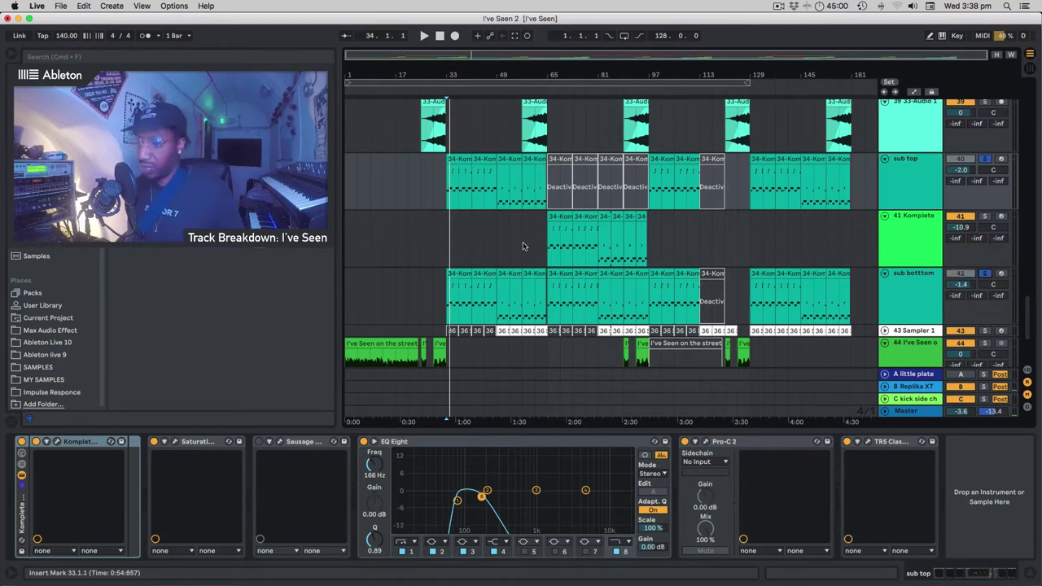
key(space)
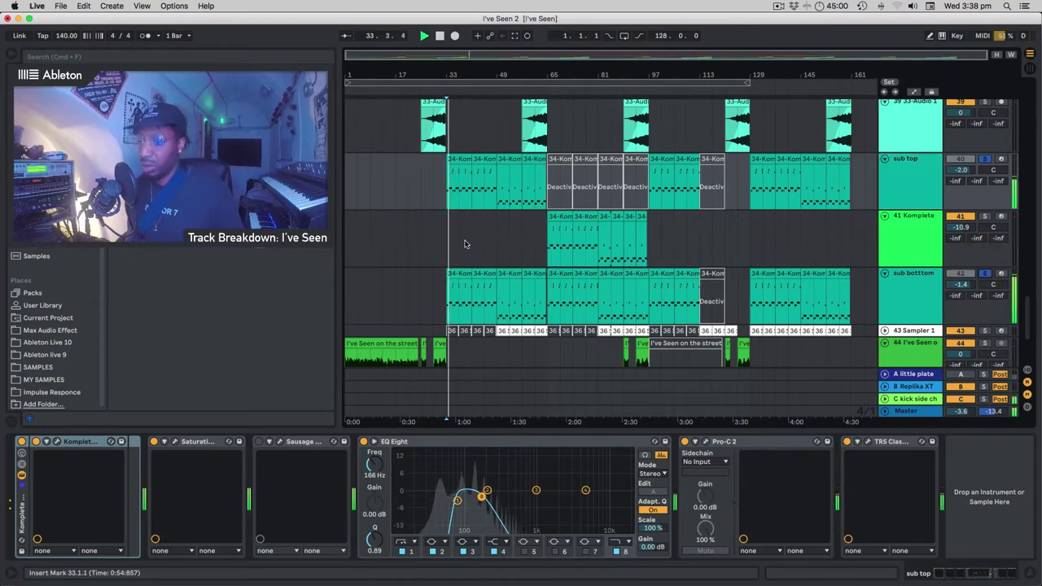
click(549, 238)
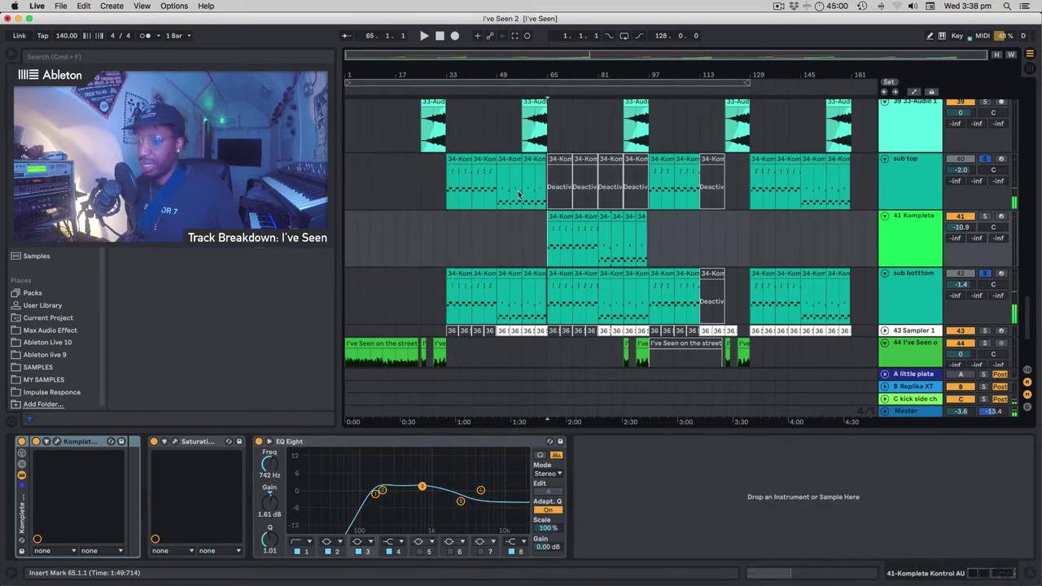
click(984, 217)
key(space)
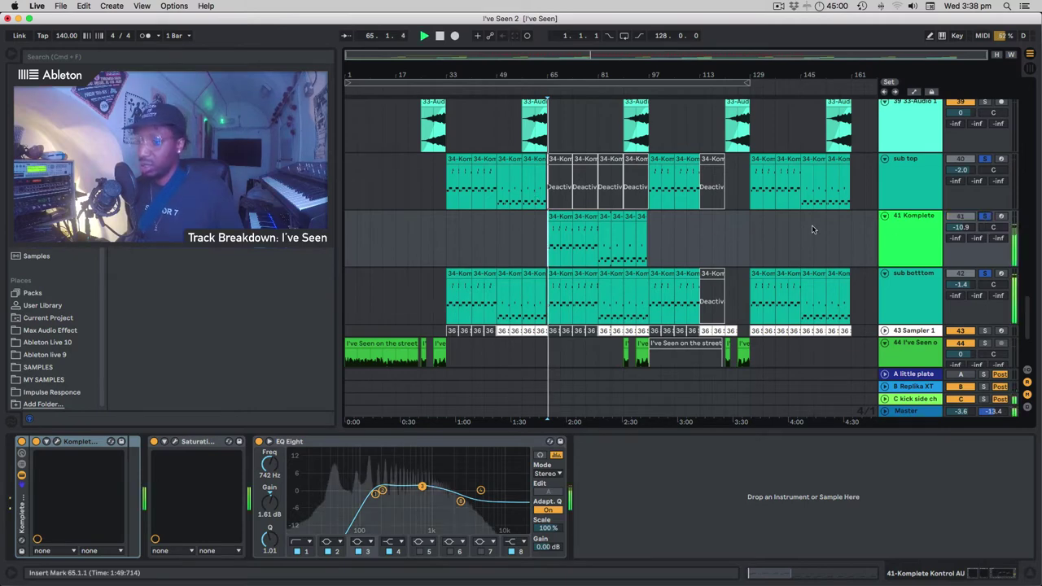
Stop playback and open the Komplete Kontrol instrument on track 41 to show its Monark patch.
click(896, 235)
key(space)
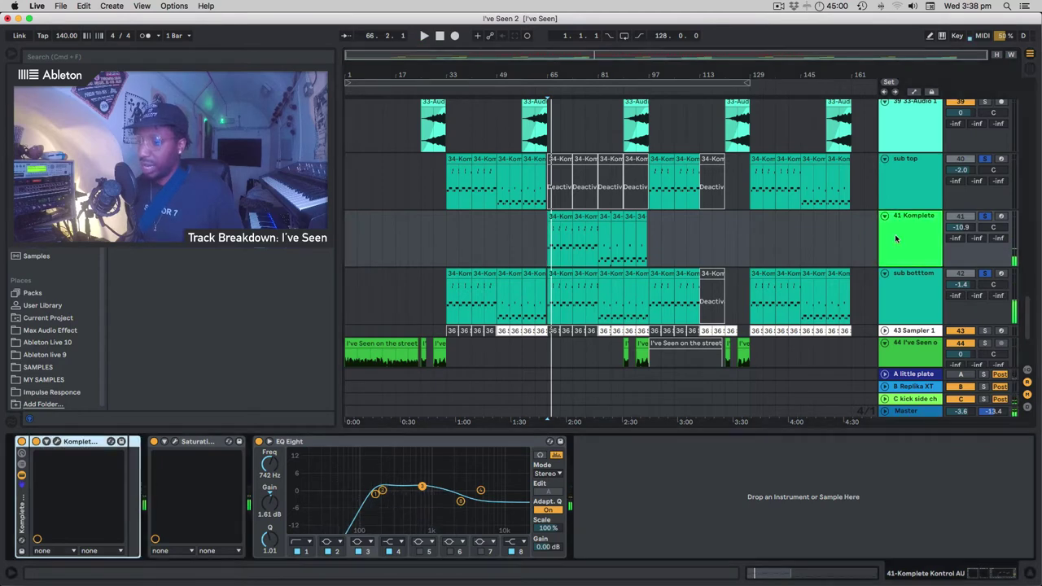
click(57, 442)
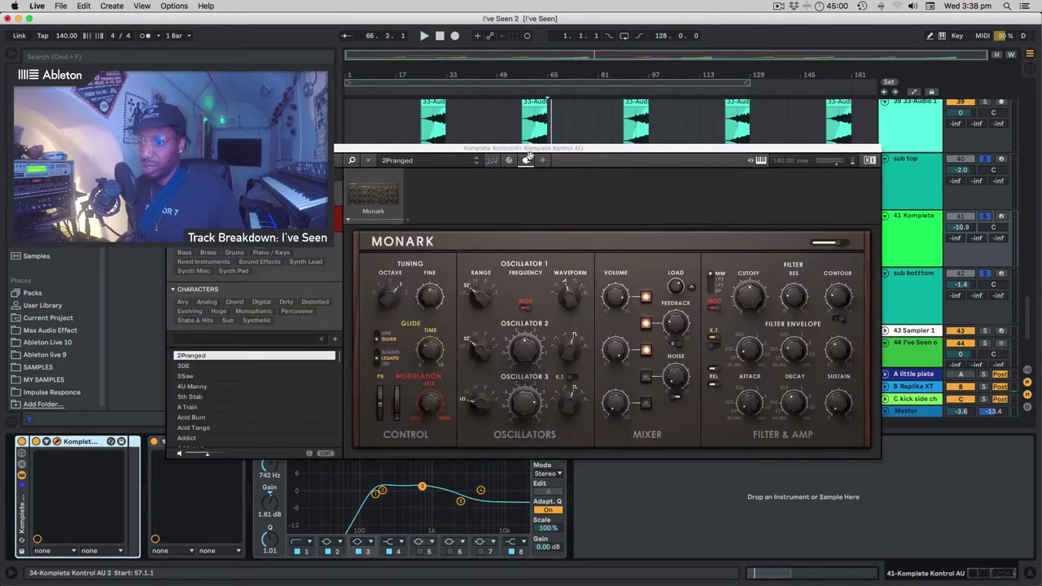
Examine the Monark synth panel in Komplete Kontrol with the preset browser hidden, move the window over the arrangement and close it.
click(526, 160)
click(526, 160)
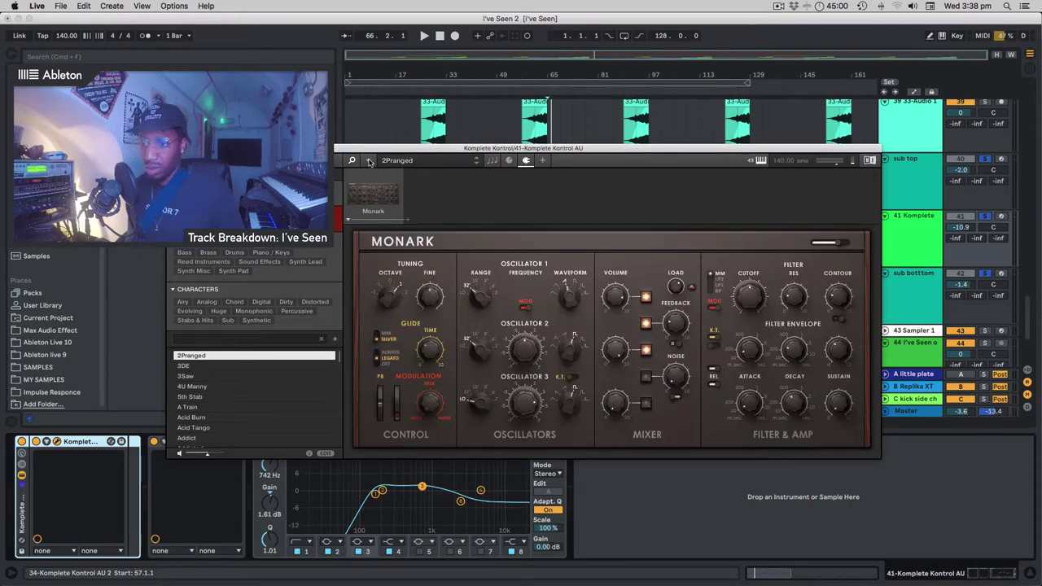
click(369, 161)
drag(456, 147, 692, 85)
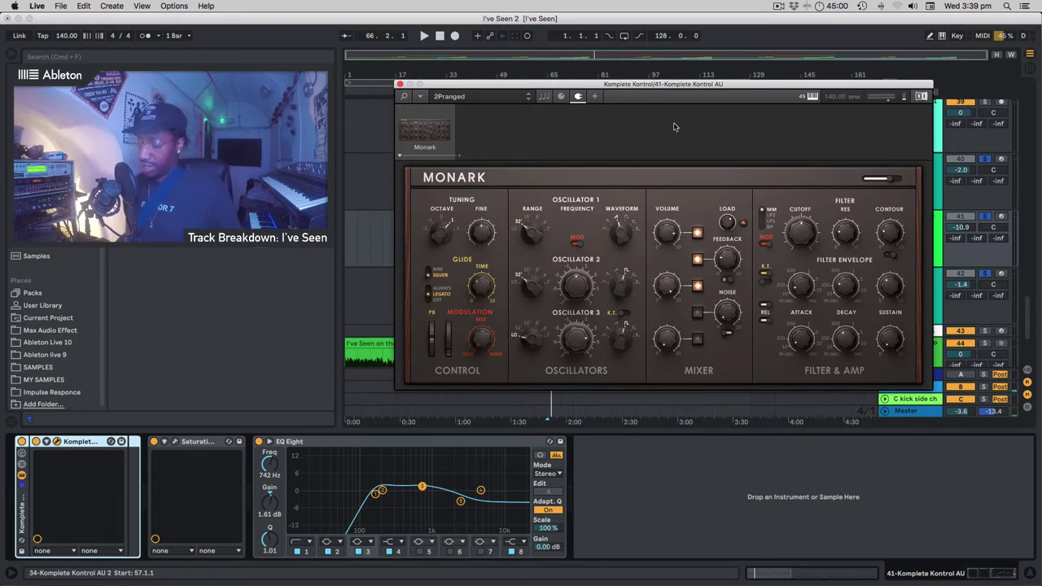
click(399, 85)
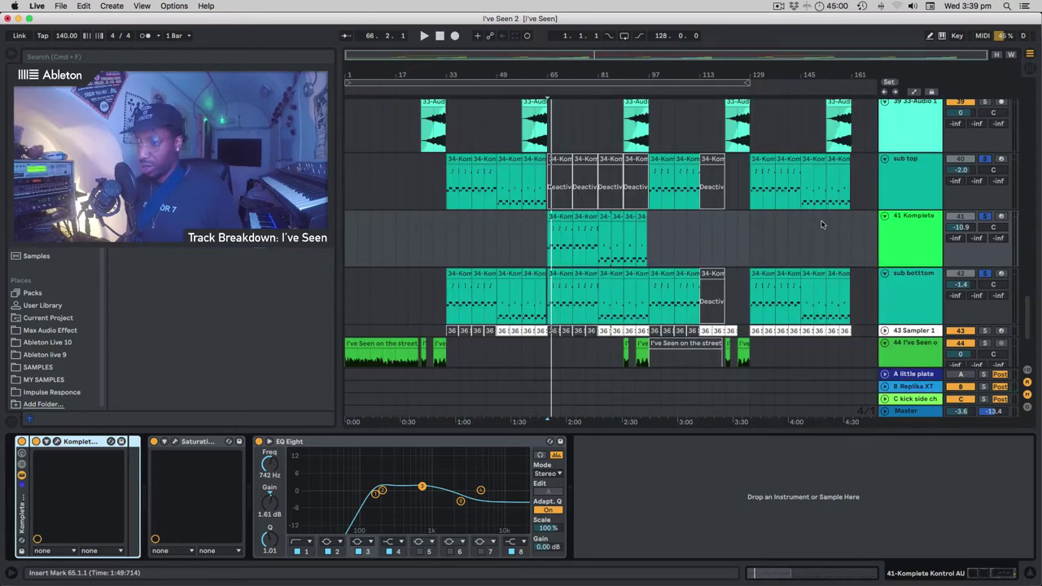
Play the soloed sub basses from bar 65, clear all the solos and play the full mix from bar 65.
key(space)
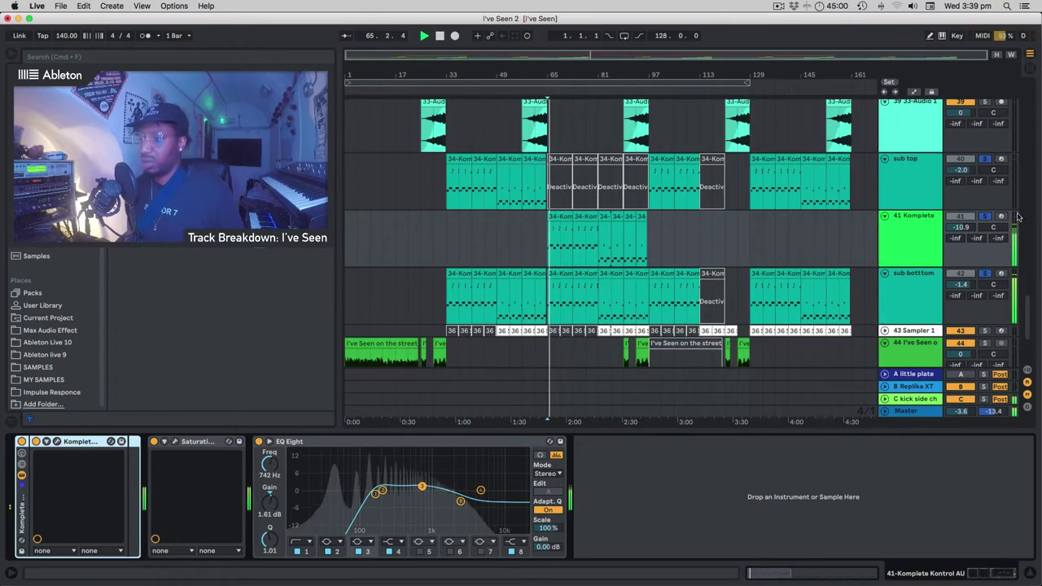
click(986, 216)
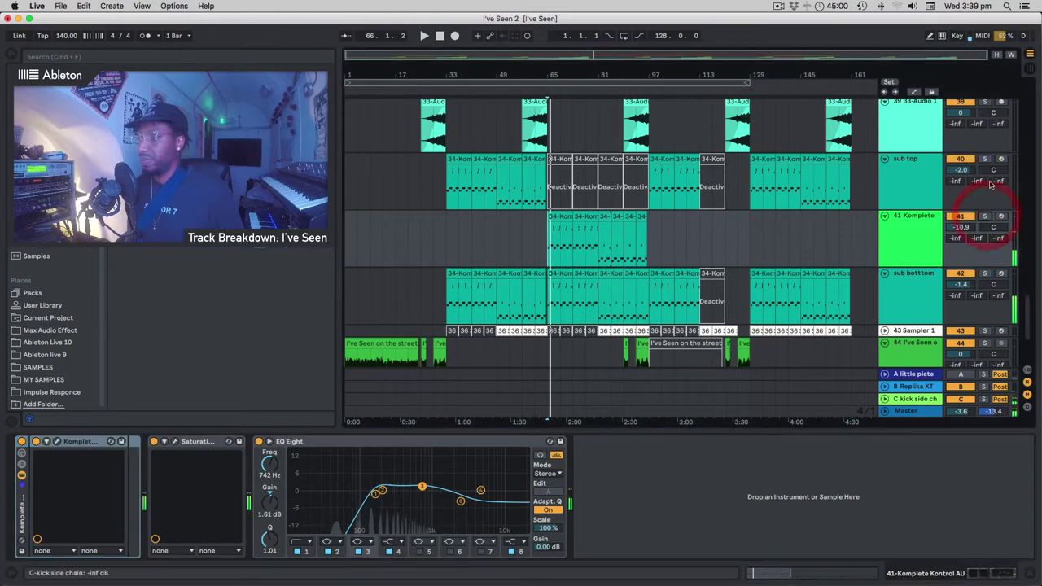
key(space)
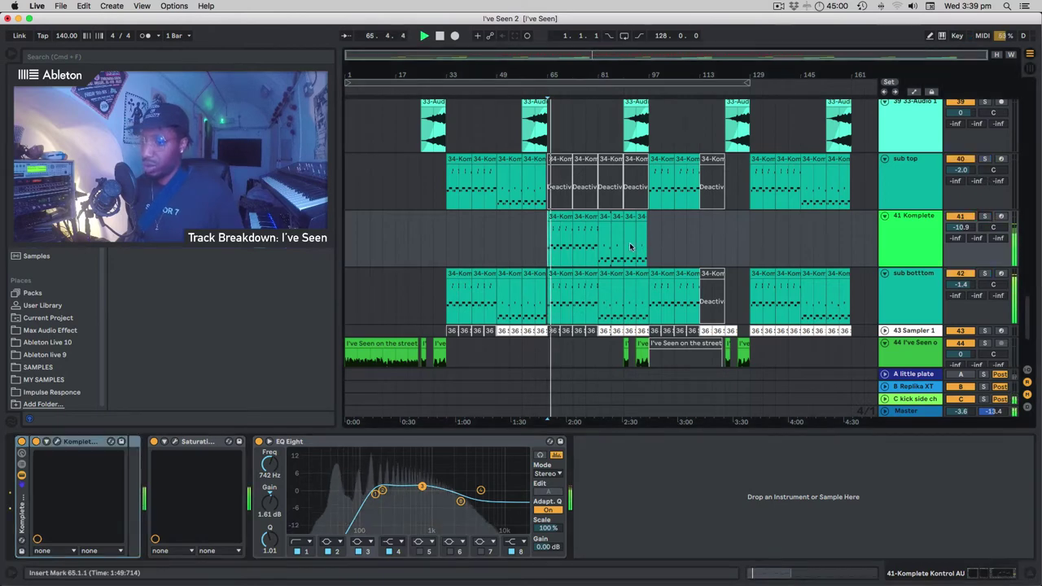
Turn on the 27 Drum Rack track, play it soloed from bar 65 and stop playback.
scroll(502, 231, down, 3)
scroll(502, 235, up, 15)
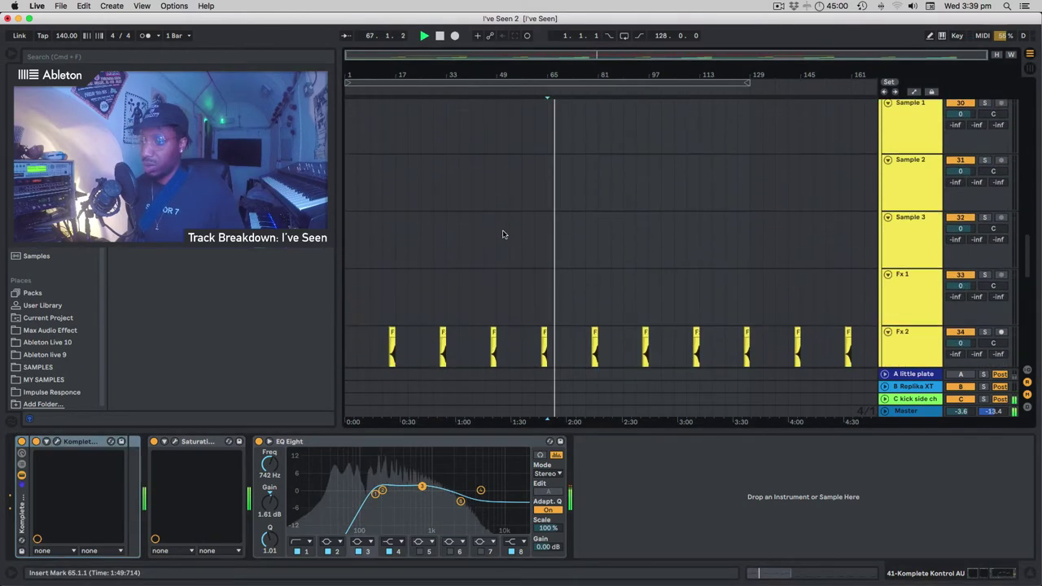
scroll(502, 235, down, 9)
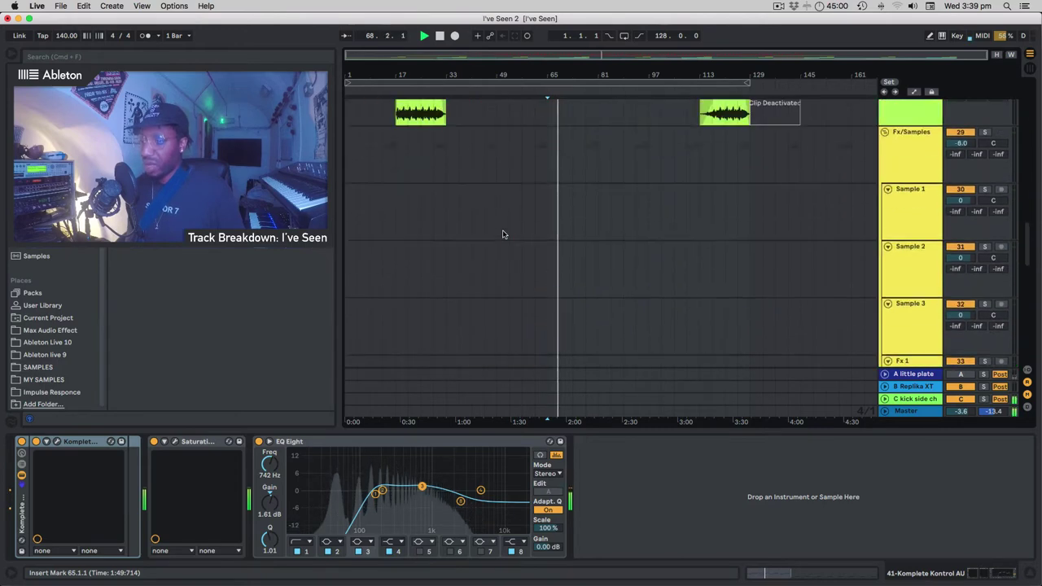
scroll(502, 234, up, 5)
scroll(503, 235, down, 2)
scroll(502, 234, down, 1)
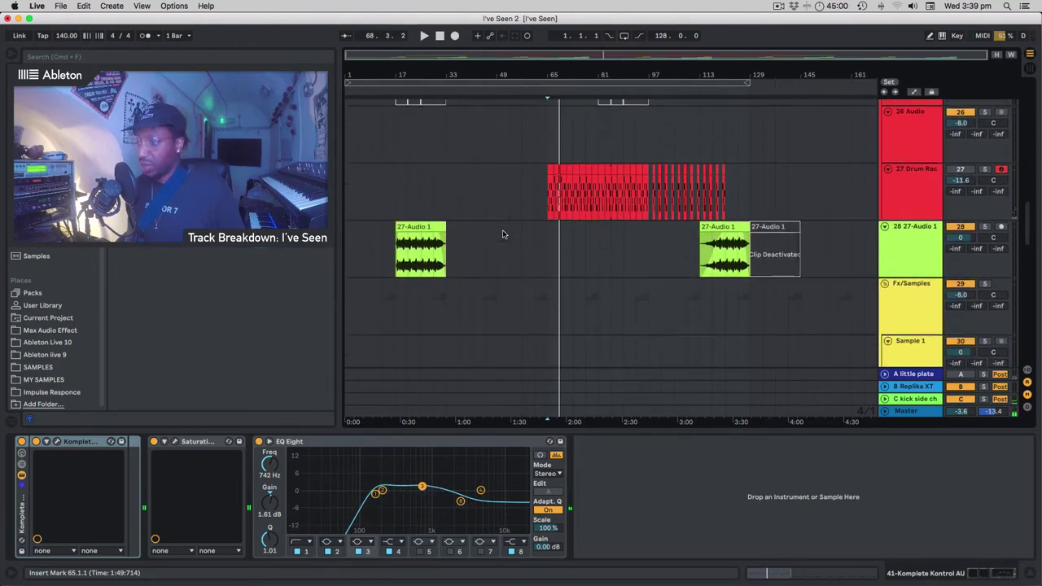
scroll(502, 233, up, 1)
scroll(502, 232, down, 2)
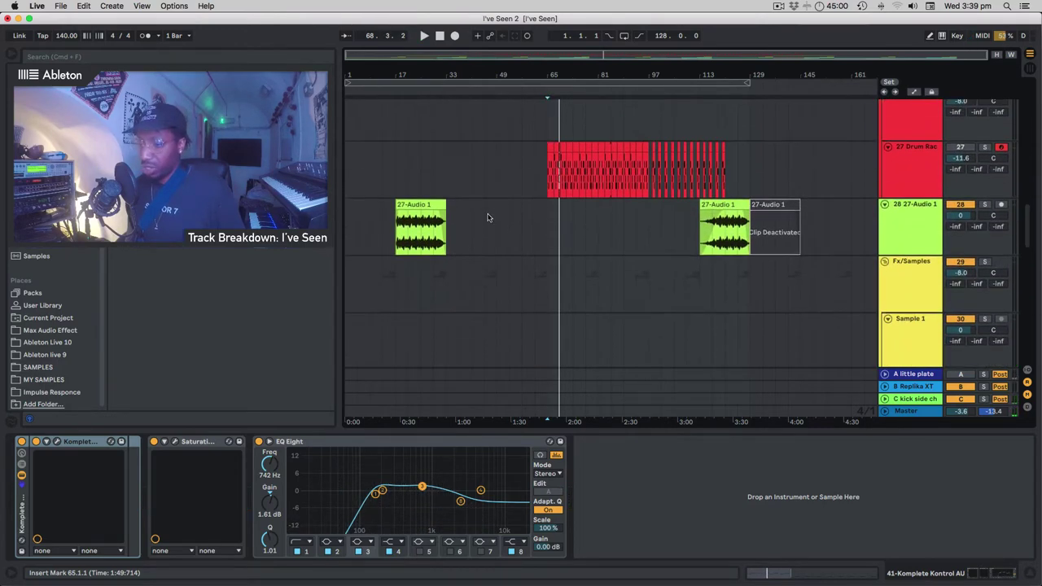
click(961, 148)
key(space)
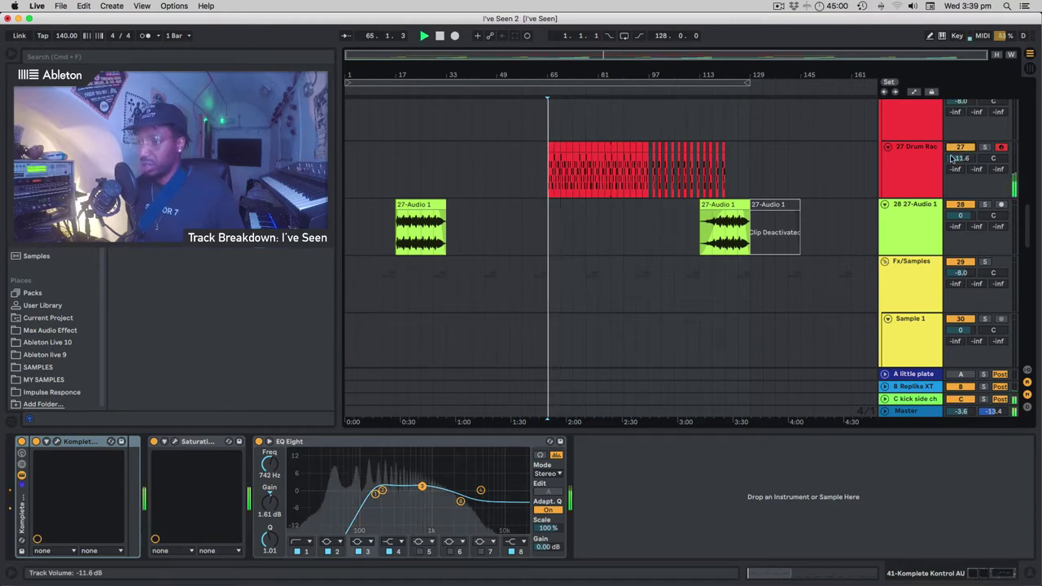
click(984, 147)
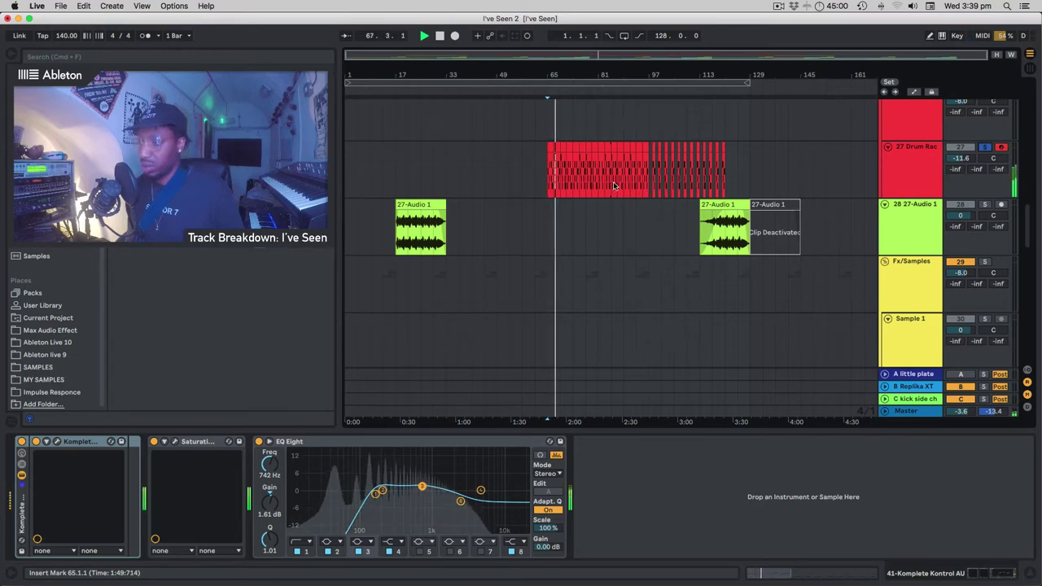
key(space)
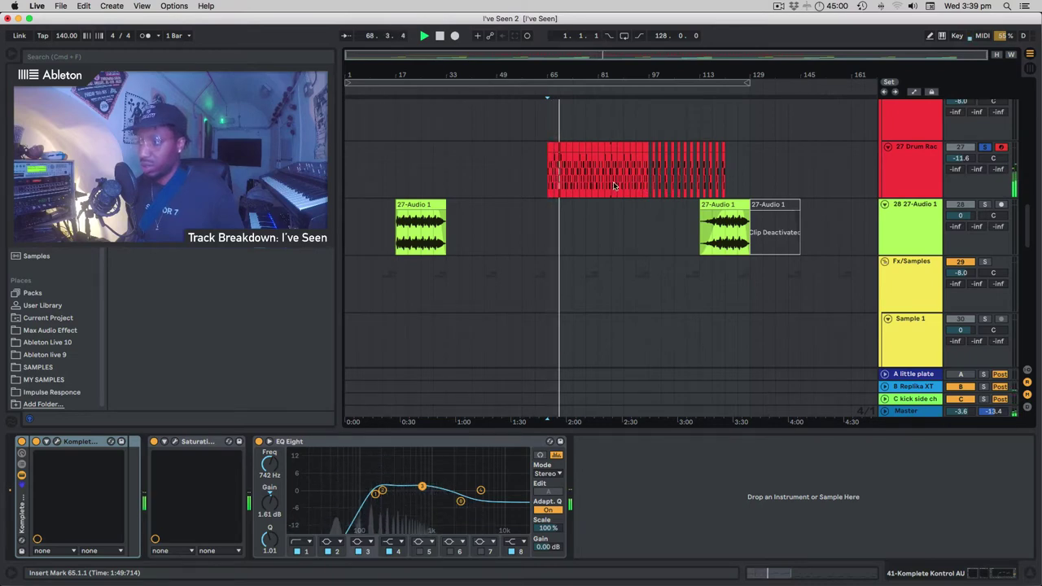
Show the device chain of track 27 and switch off its Reaktor 6 MFX and EQ Eight effects.
click(918, 169)
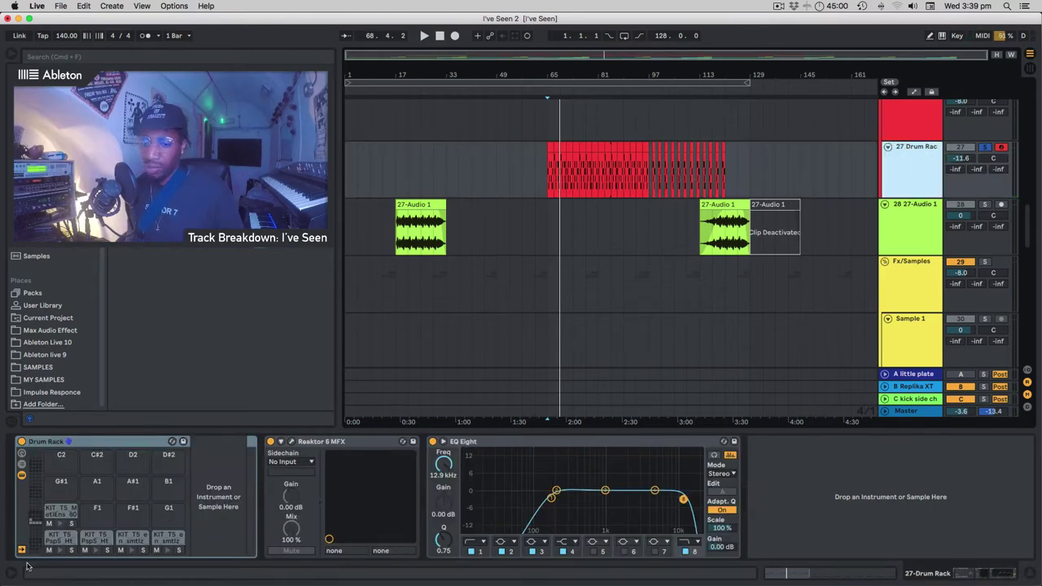
click(271, 445)
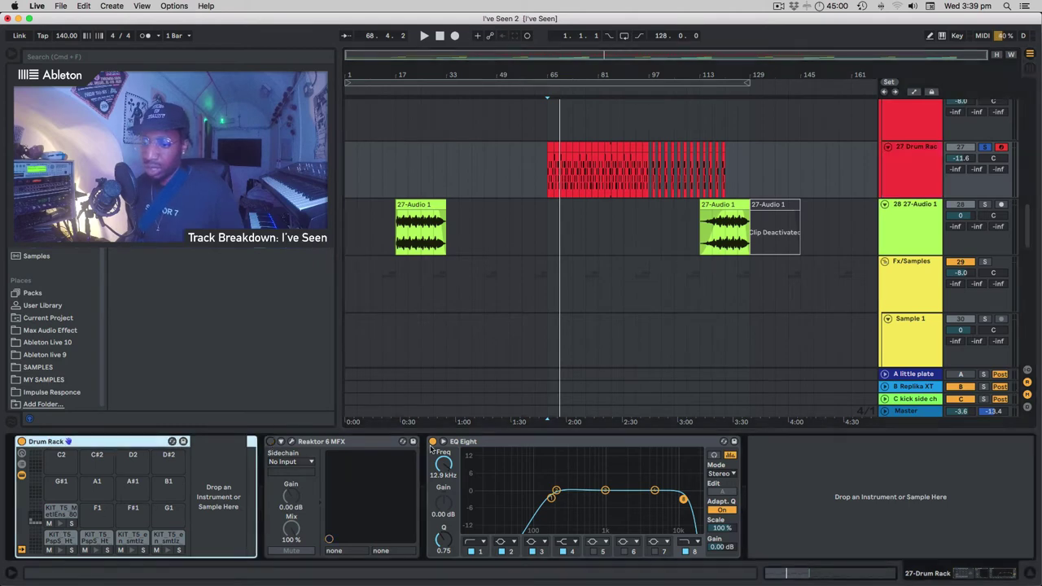
click(432, 441)
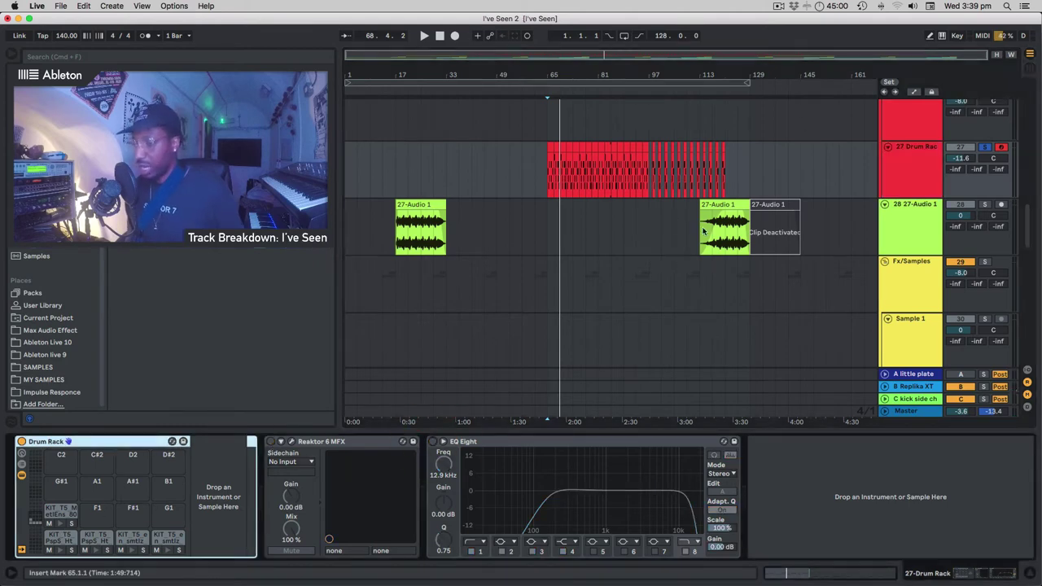
Audition the dry samples on the loaded pads of the Drum Rack one after another.
click(59, 525)
click(61, 551)
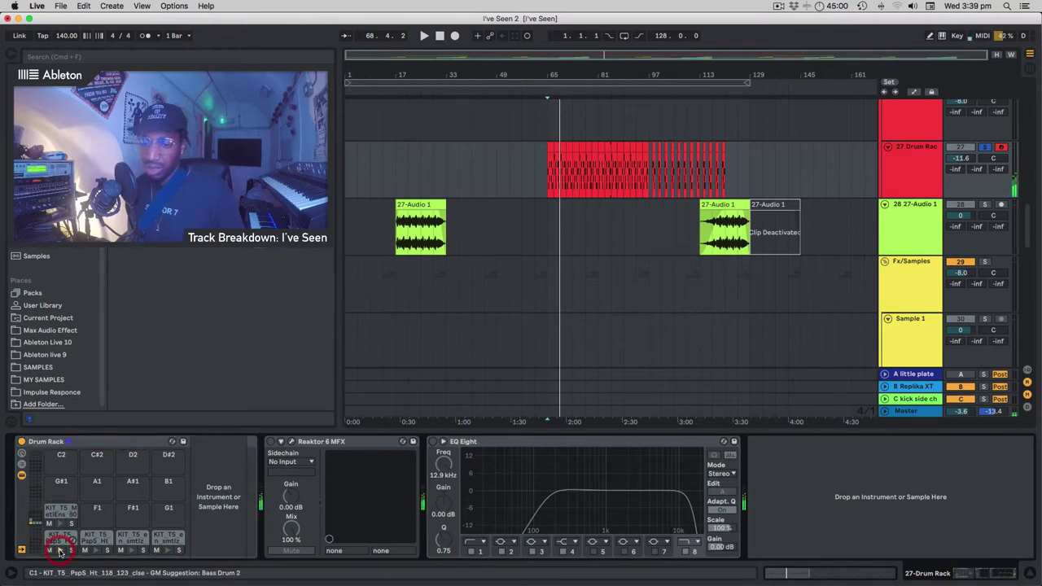
click(96, 551)
click(130, 551)
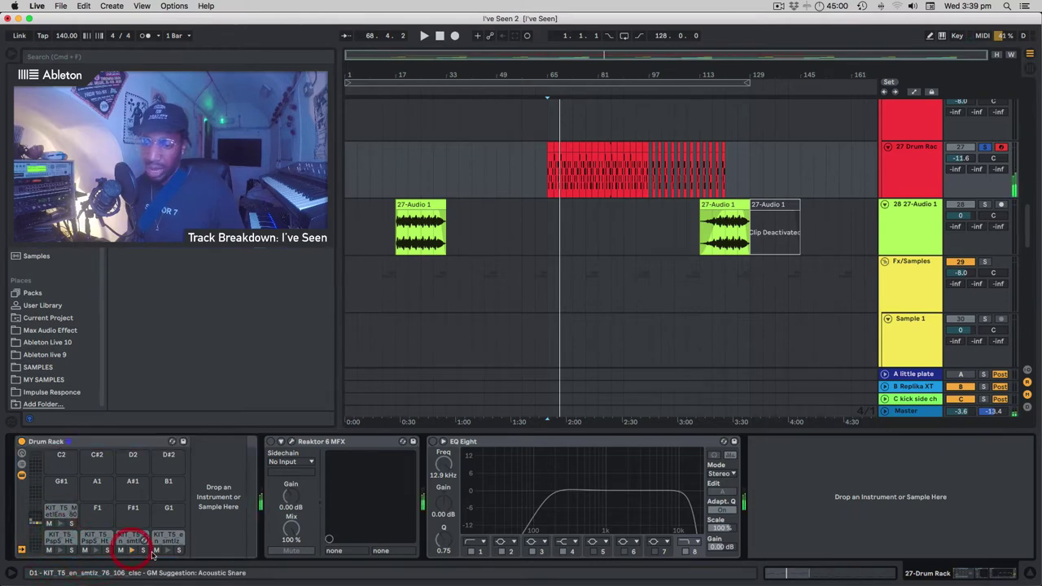
click(167, 551)
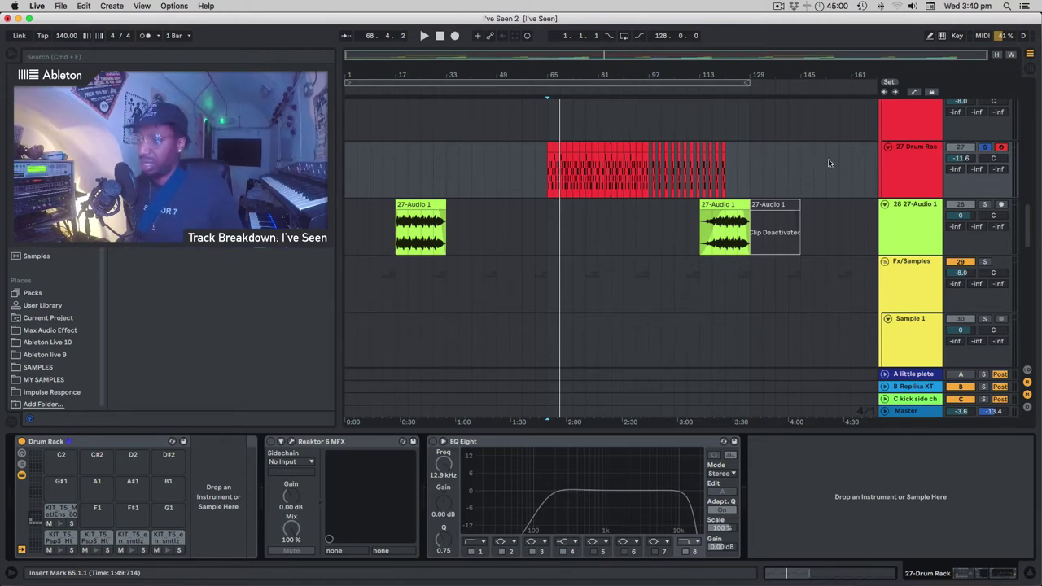
Switch Reaktor 6 MFX back on and open its Molekular 2 Tubz interface, moving the window over the arrangement.
click(270, 442)
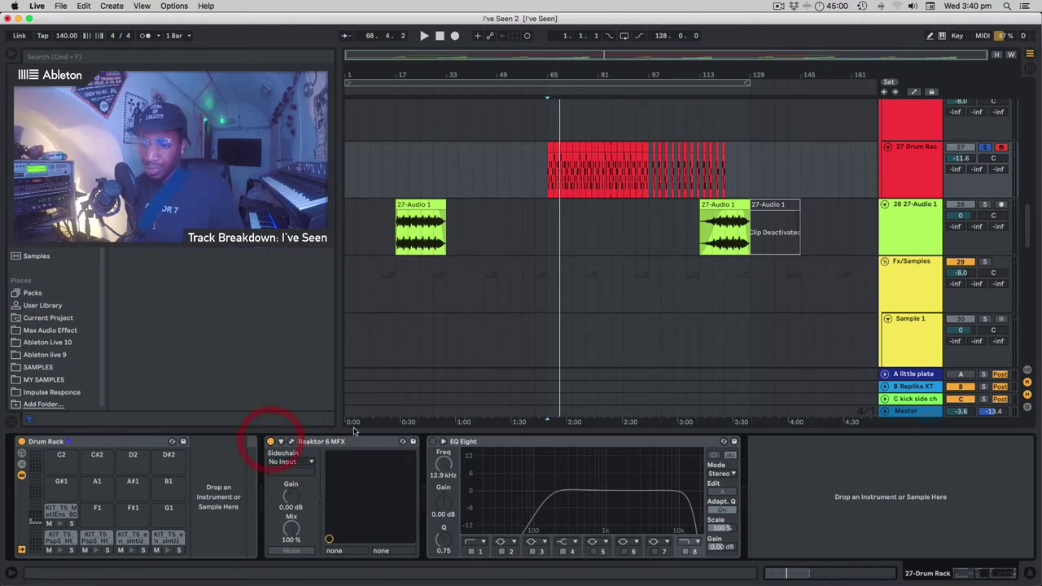
click(291, 442)
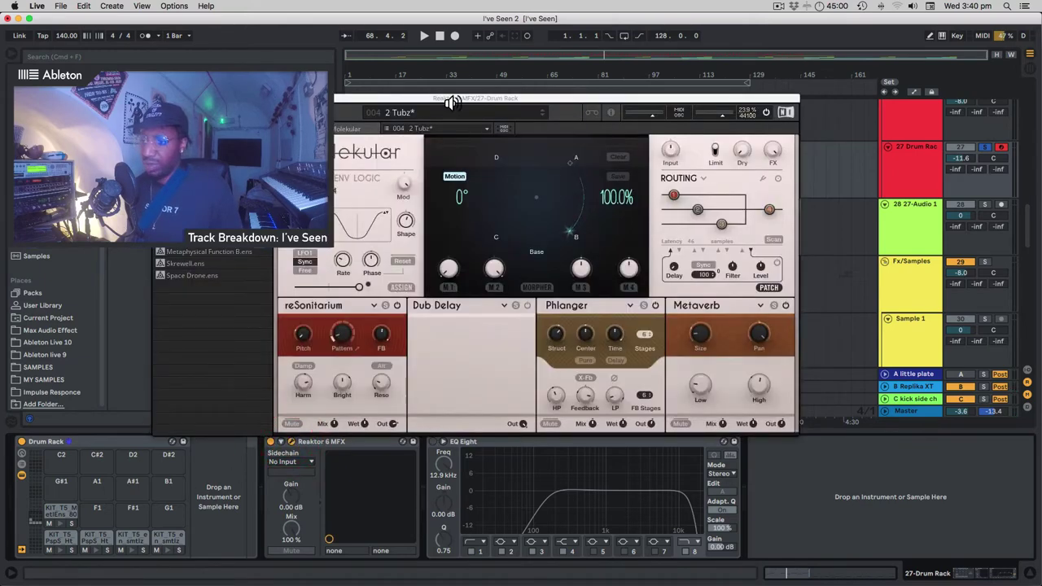
drag(461, 98, 581, 76)
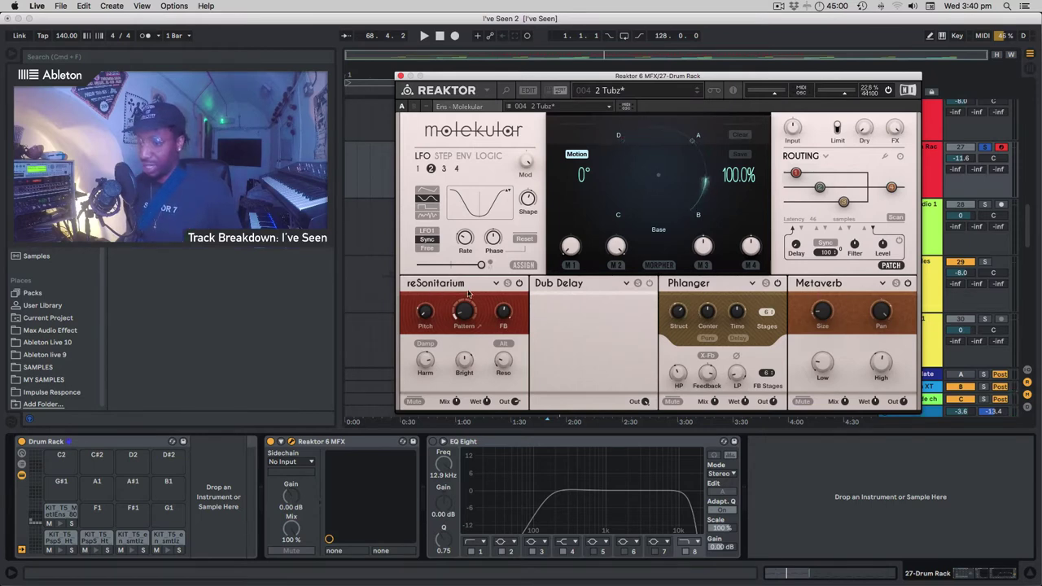
Hide the Reaktor window and play the soloed drum rack with its Molekular effect from bar 65.
key(super+alt+p)
click(586, 163)
key(space)
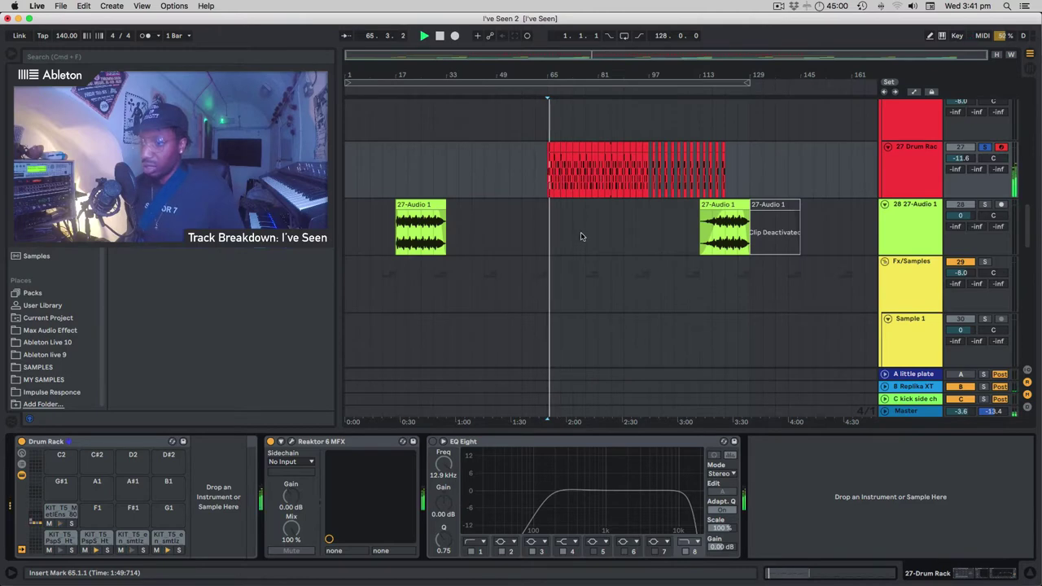
scroll(591, 236, up, 3)
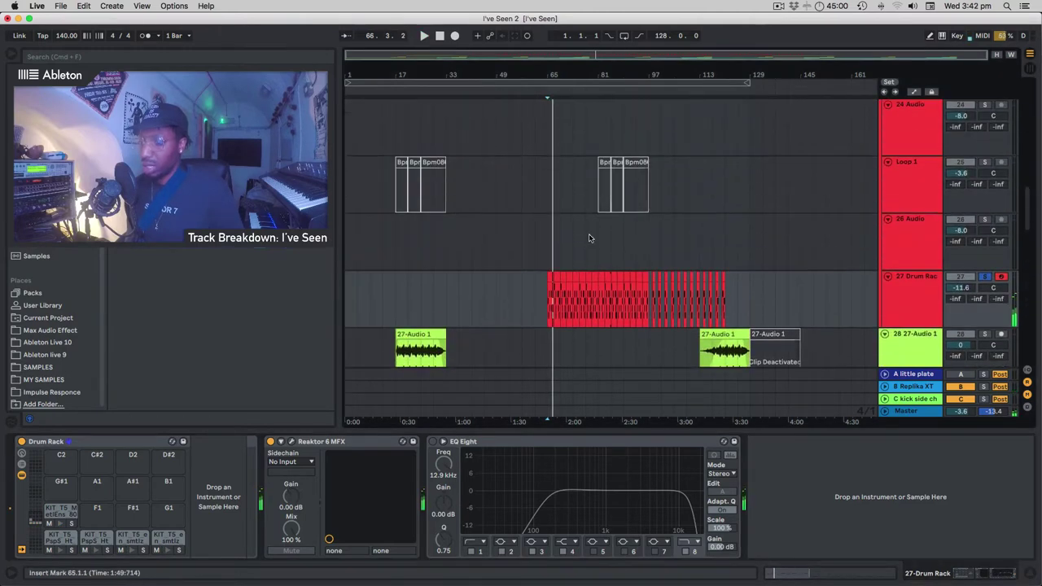
Set the playback start at bar 33 on track 41 and clear the solo on 27 Drum Rack.
scroll(641, 215, down, 10)
scroll(641, 215, down, 6)
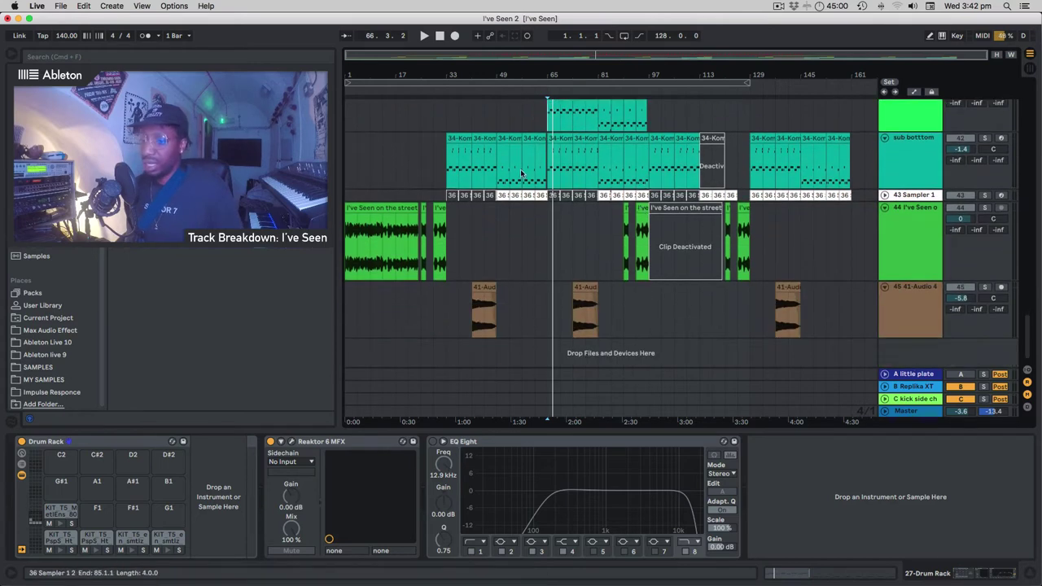
click(444, 110)
scroll(644, 155, up, 5)
scroll(774, 179, up, 8)
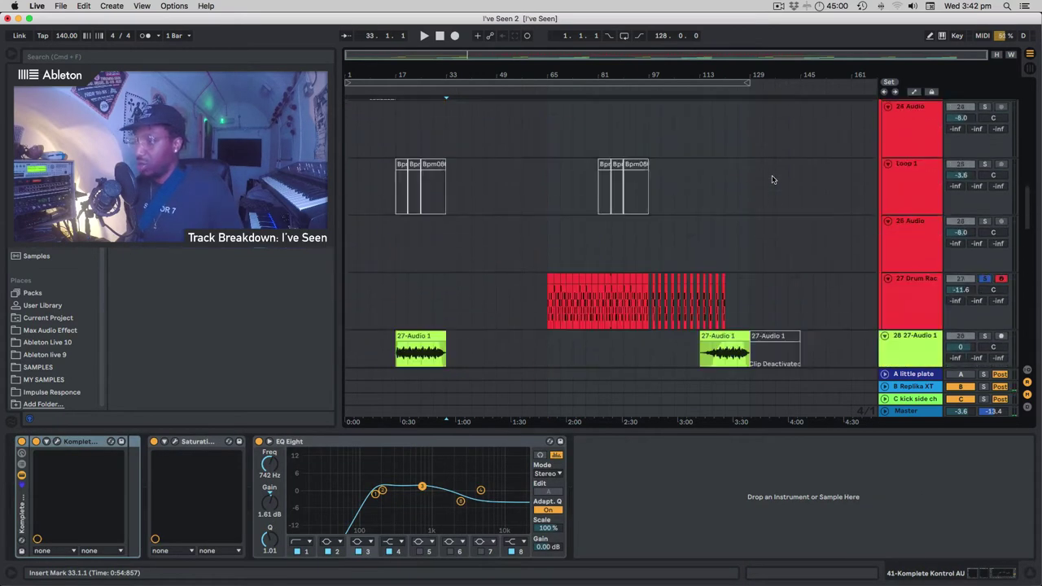
scroll(774, 180, down, 10)
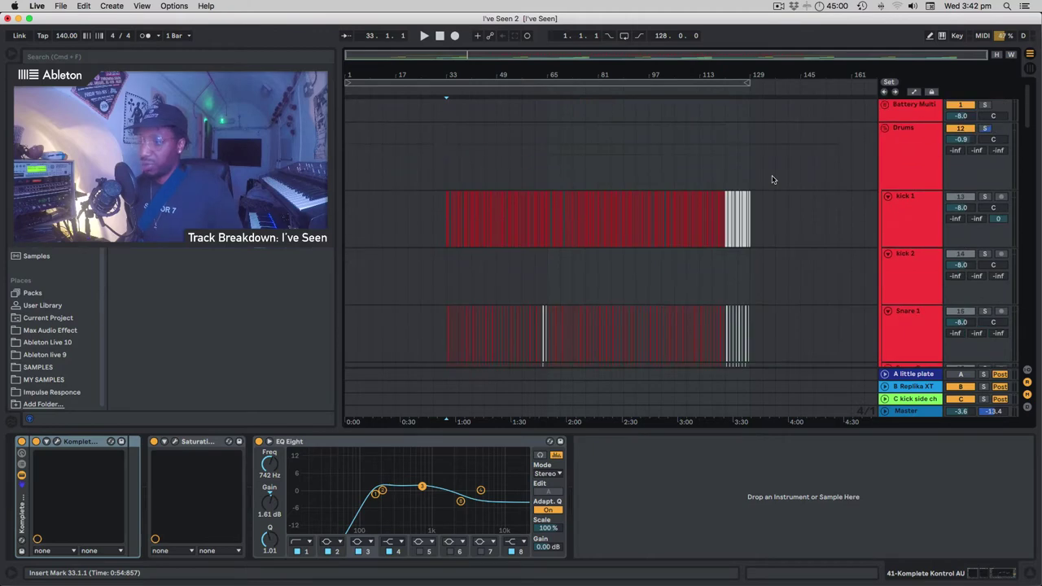
scroll(774, 179, up, 1)
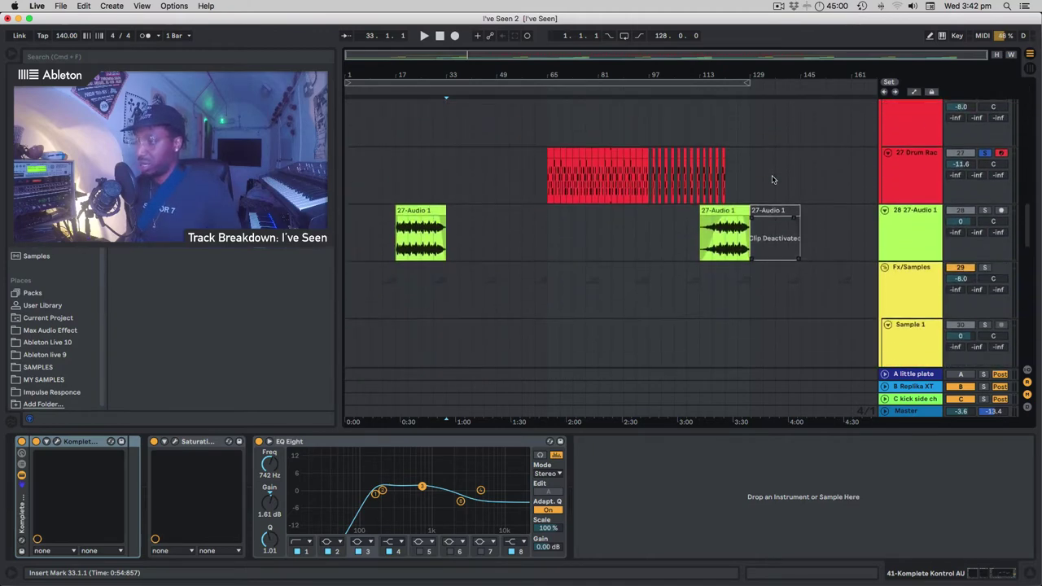
click(986, 155)
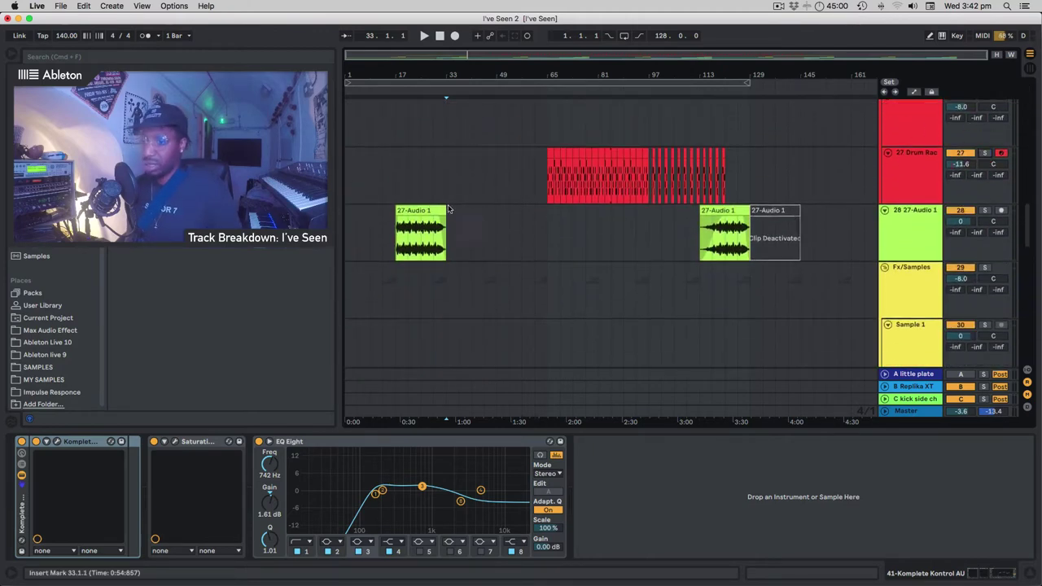
Play the full mix from bar 33 while looking through all the tracks, and stop playback at the Drums group.
key(space)
scroll(583, 263, down, 1)
scroll(583, 263, down, 8)
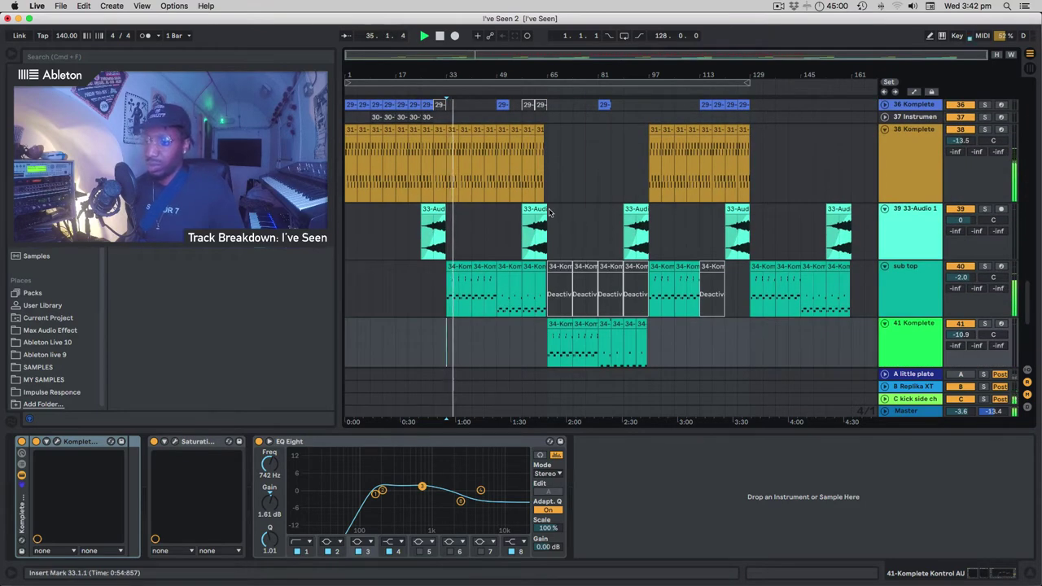
scroll(552, 208, down, 10)
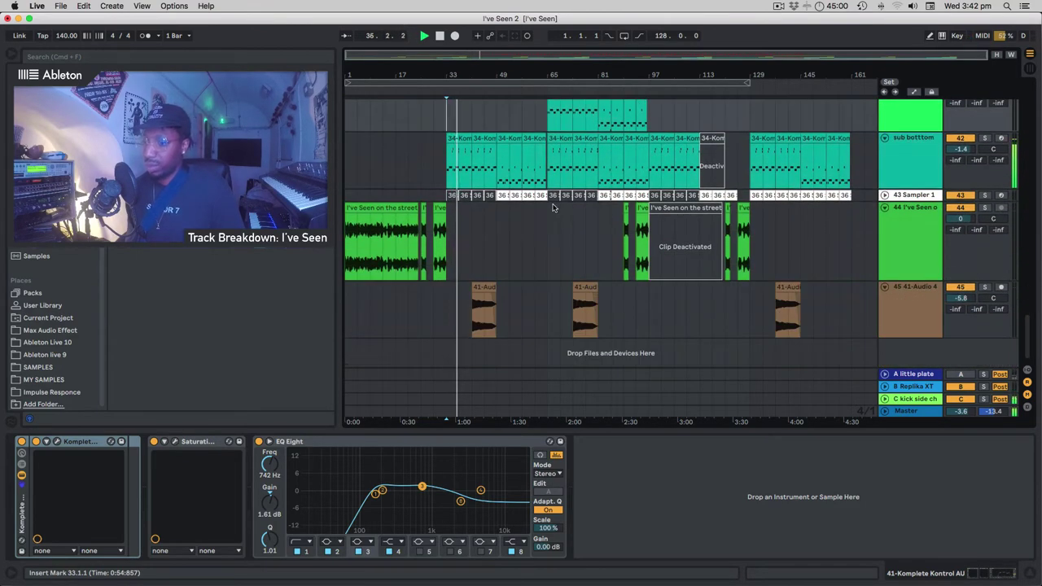
scroll(546, 220, up, 1)
scroll(588, 298, up, 20)
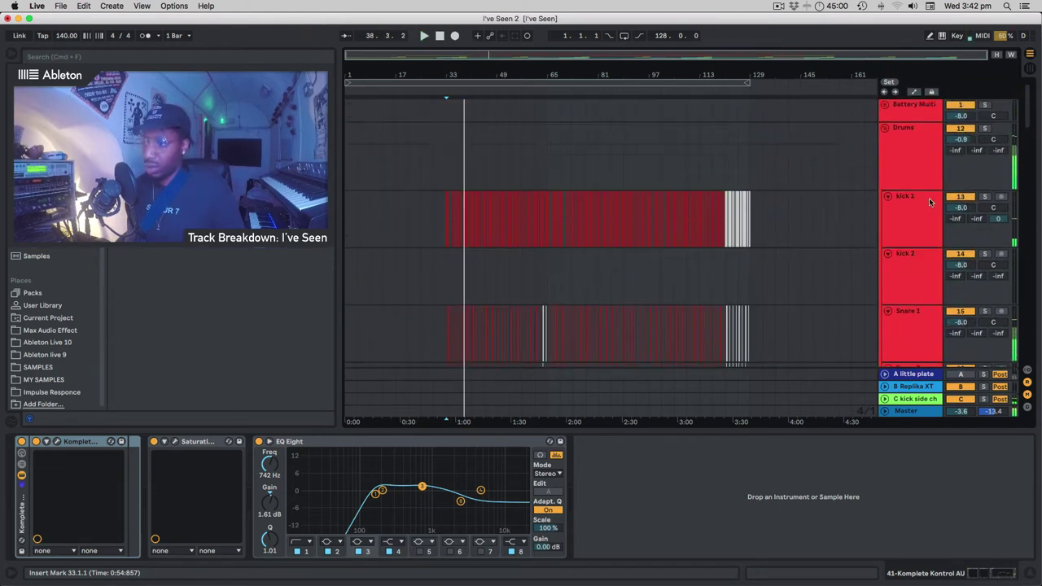
key(space)
Solo the Drums group, play it from bar 33 and bring the sub bass tracks into view.
click(987, 128)
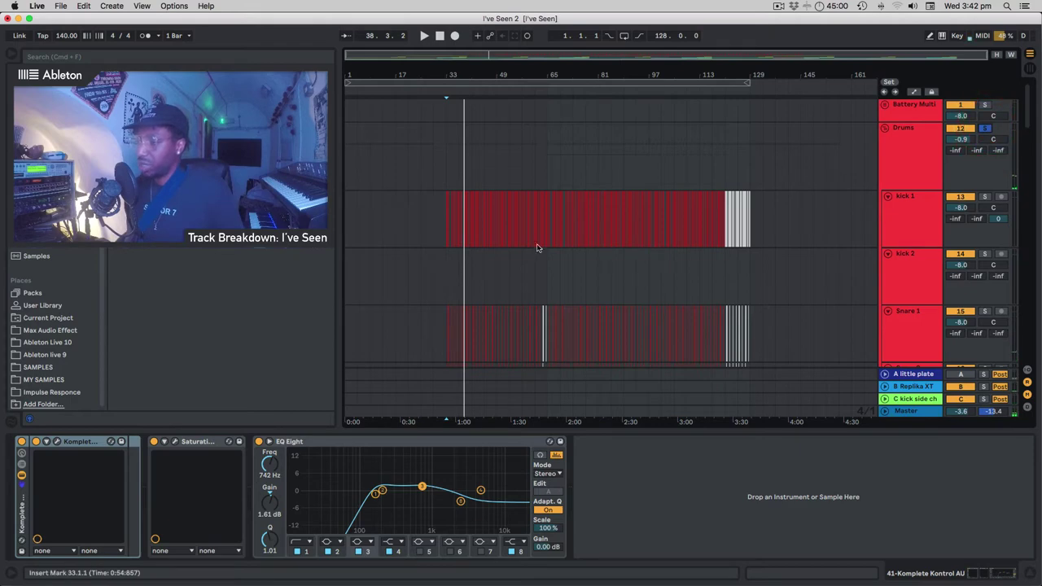
key(space)
scroll(513, 286, down, 15)
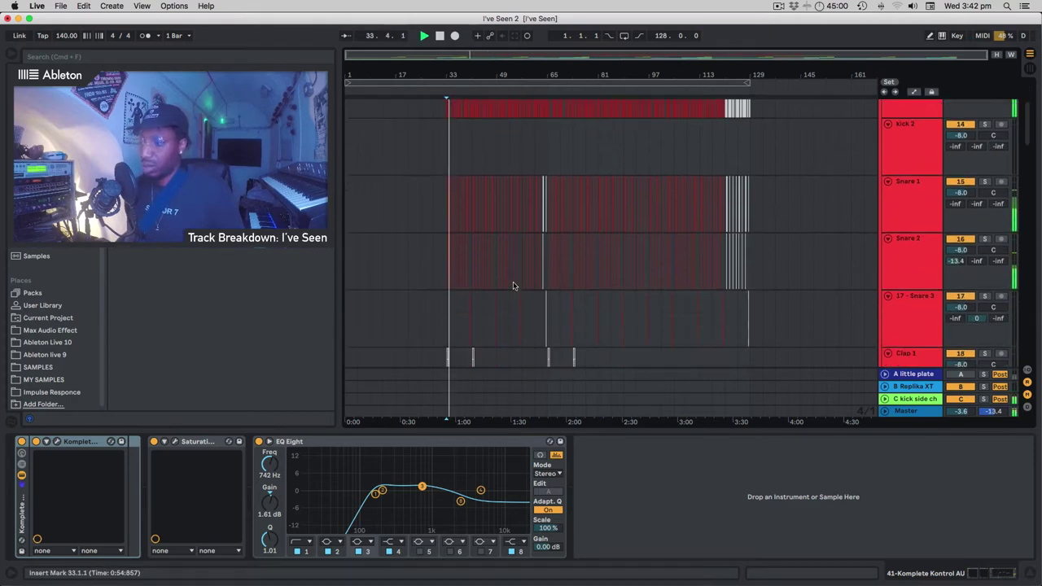
scroll(513, 285, down, 10)
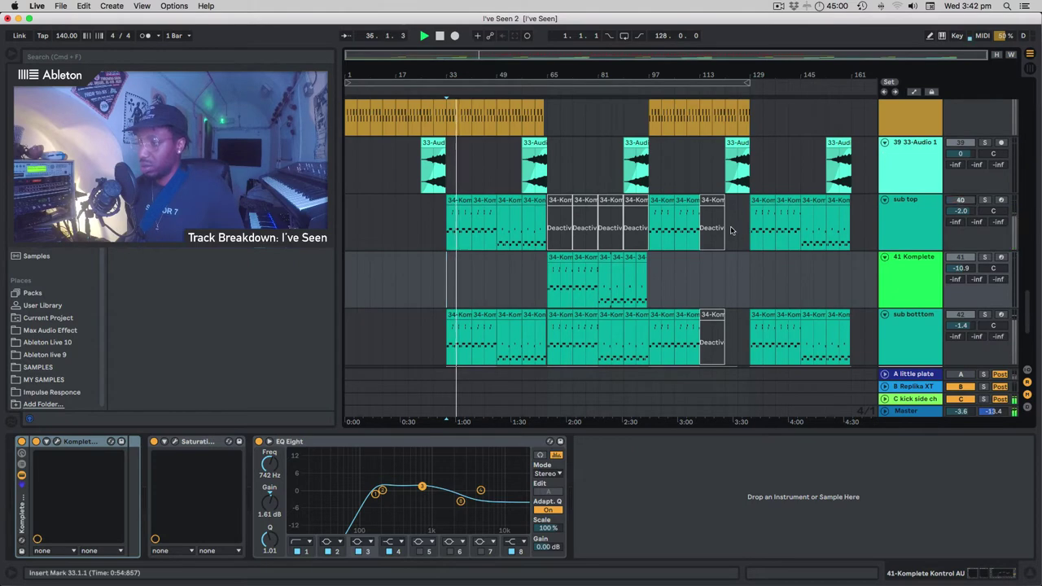
Stop the soloed Drums playback and look through the drum tracks down to the sub bass tracks.
scroll(465, 219, up, 2)
scroll(465, 219, up, 20)
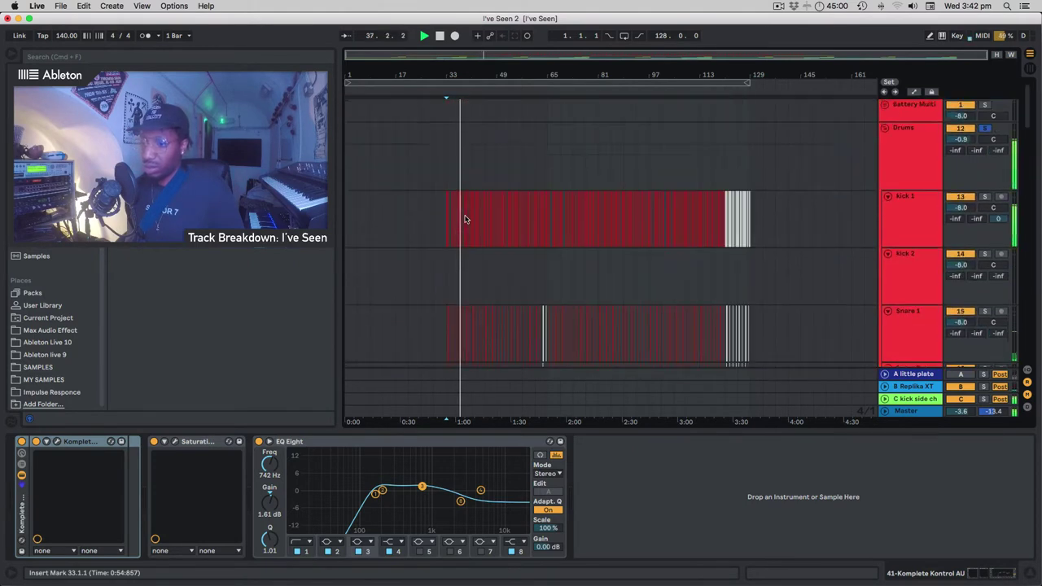
scroll(543, 260, down, 10)
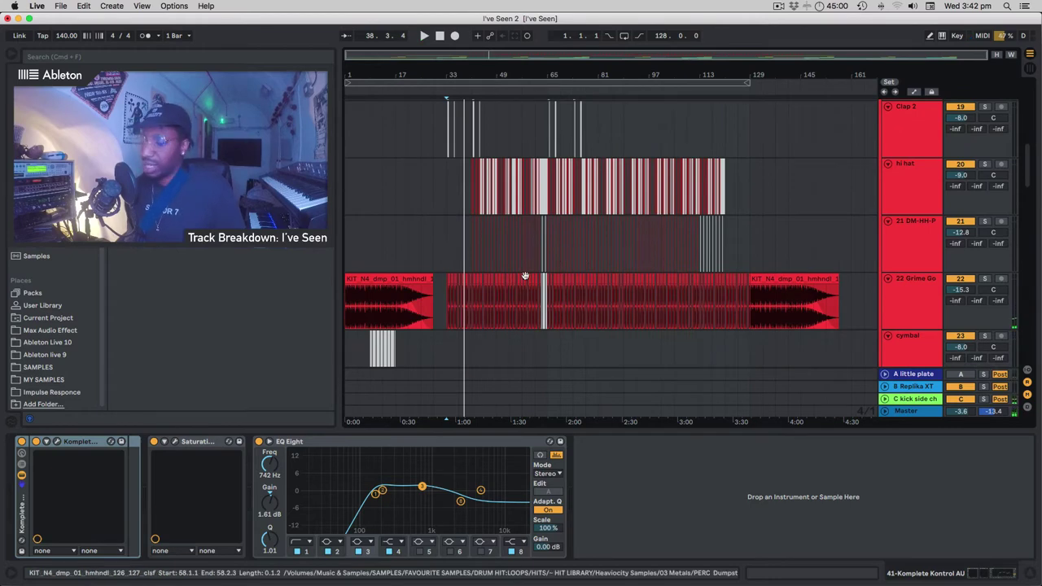
scroll(523, 277, down, 15)
scroll(526, 279, down, 10)
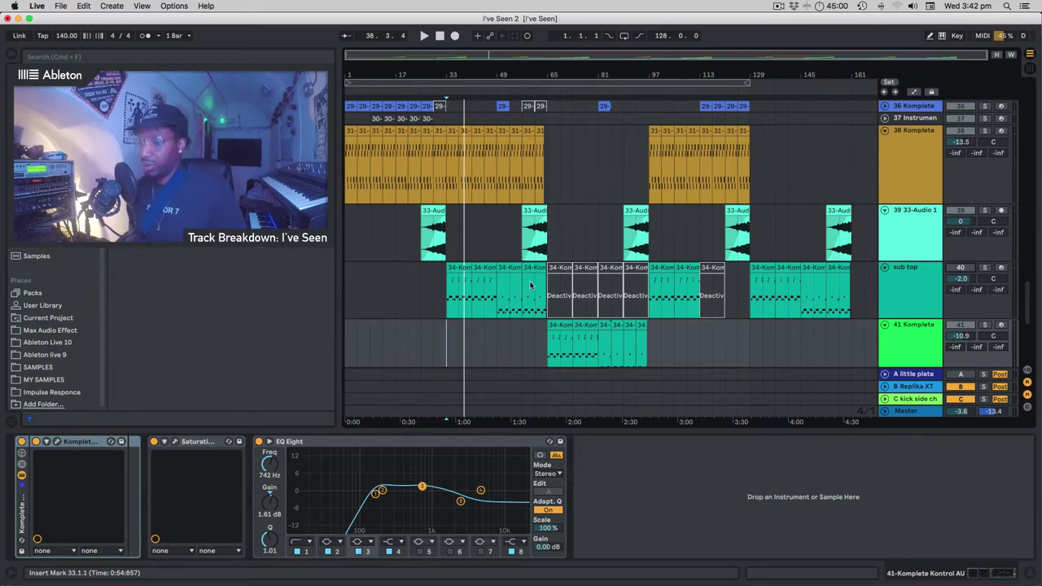
scroll(516, 237, down, 6)
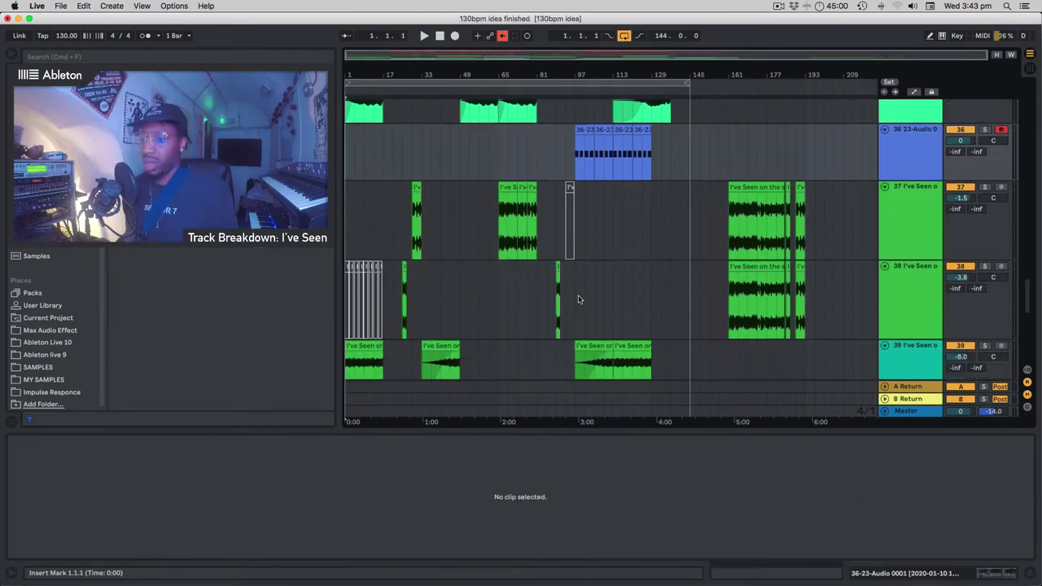
Look through the 808 bass and Sampler tracks 41 to 45 in the 130bpm idea finished set.
scroll(578, 299, up, 3)
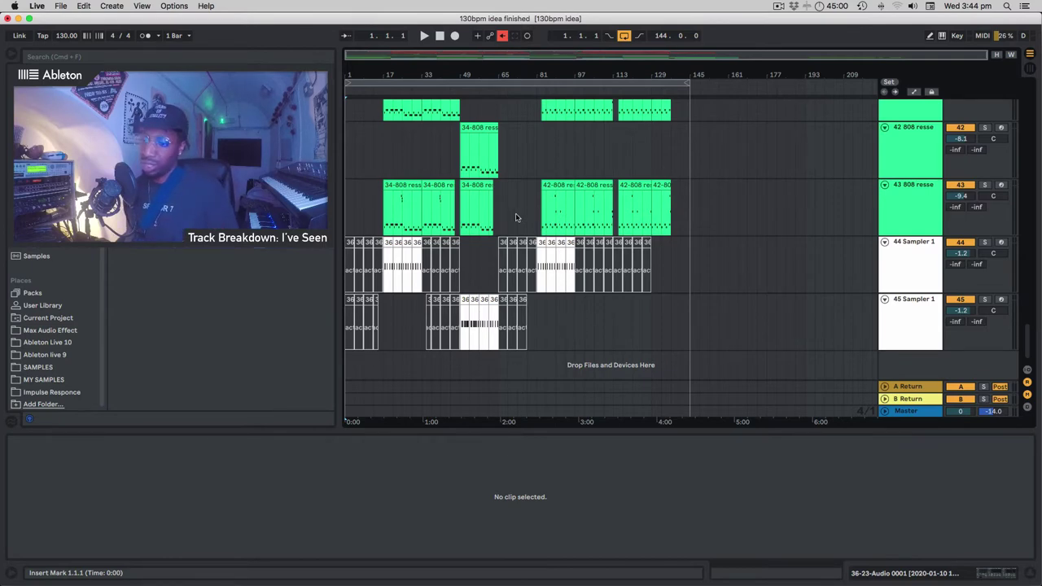
scroll(517, 220, up, 2)
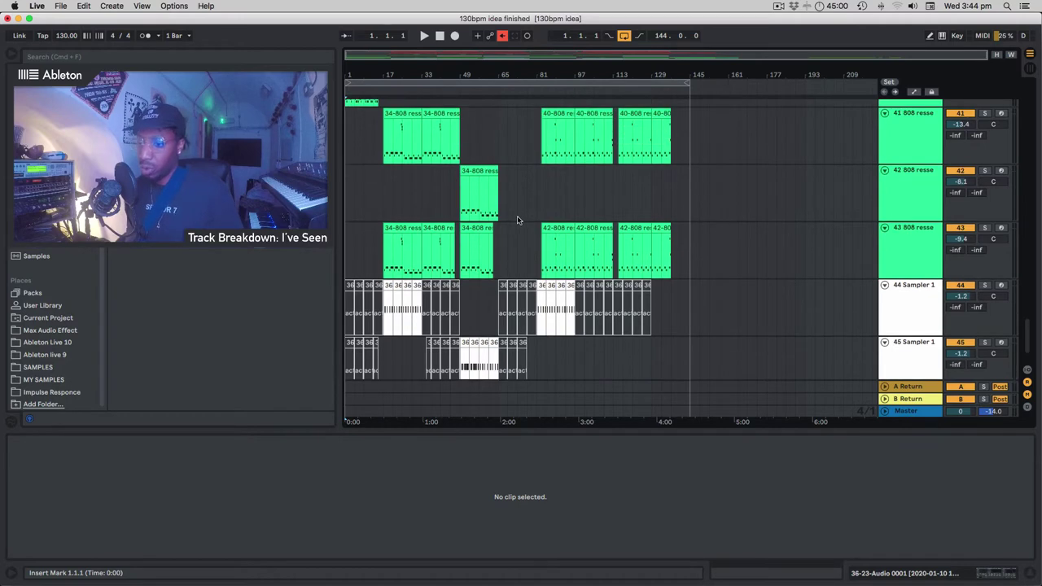
scroll(517, 220, up, 5)
scroll(517, 222, down, 6)
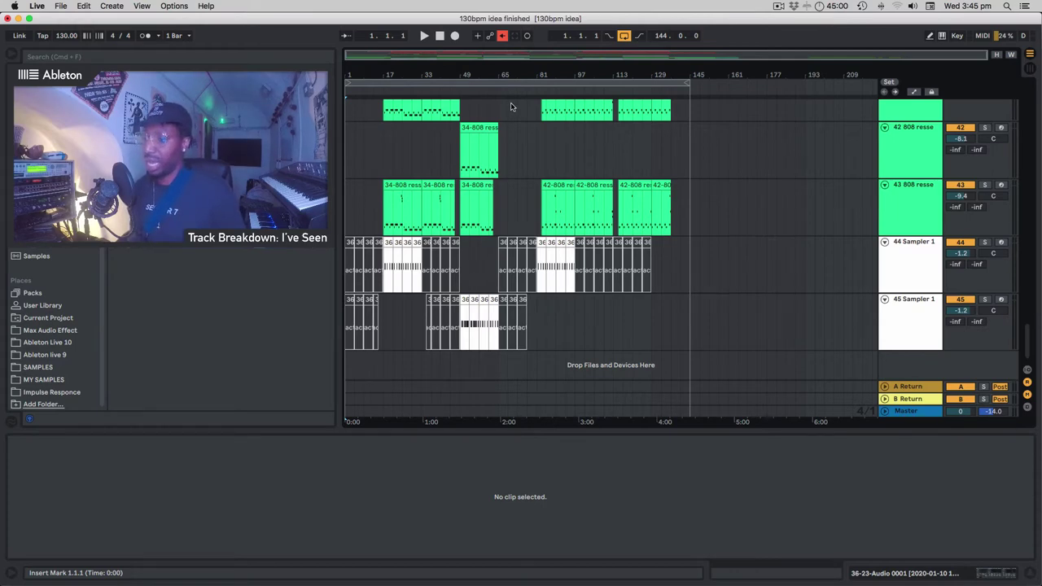
scroll(570, 166, up, 3)
scroll(536, 218, down, 3)
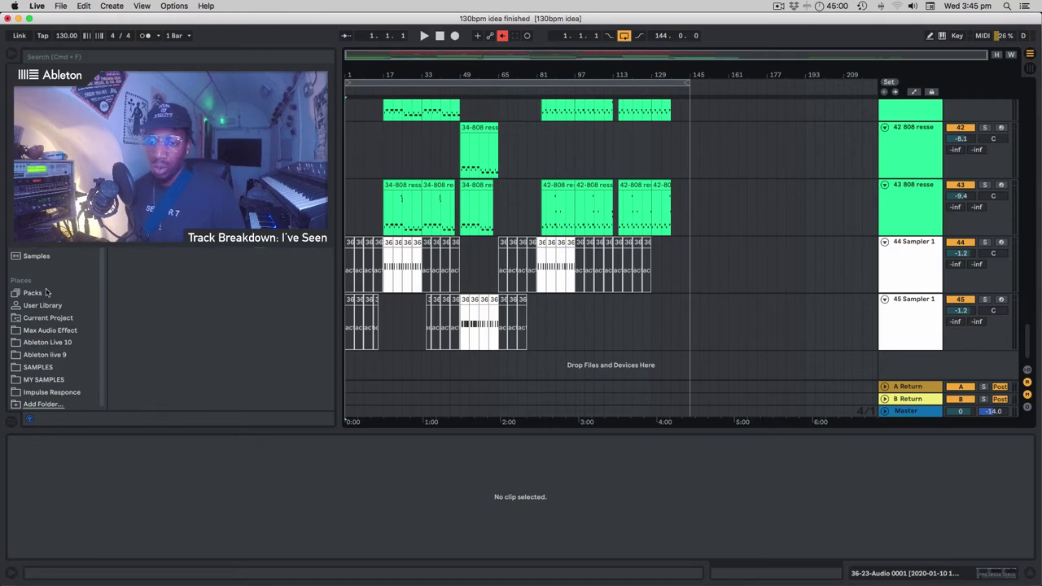
Browse the Ableton Live 10 folder, expand I've Seen Project and I've Seen 2.als, and look through the set's tracks.
click(39, 343)
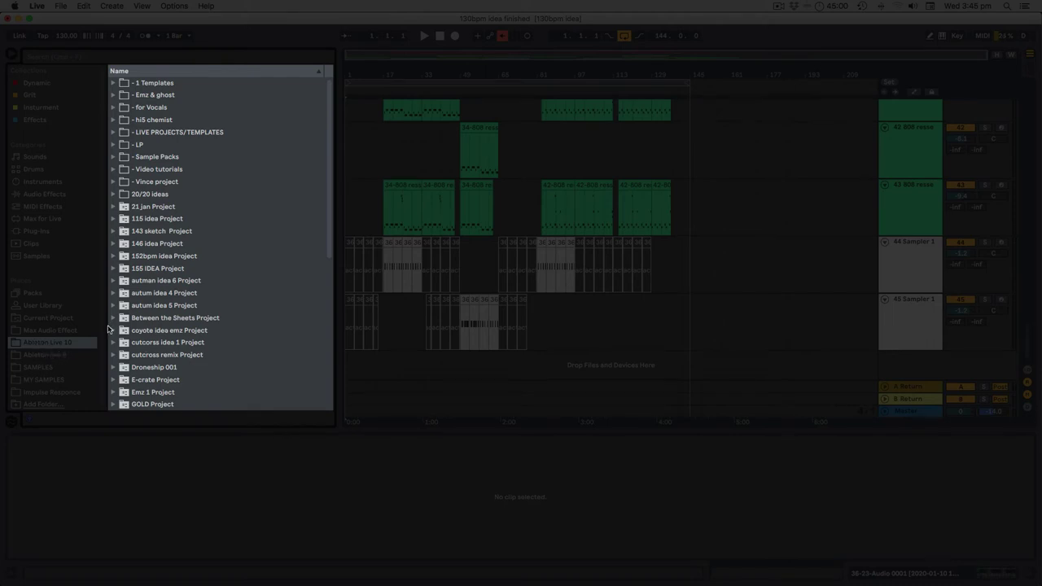
scroll(170, 327, down, 3)
scroll(170, 327, down, 10)
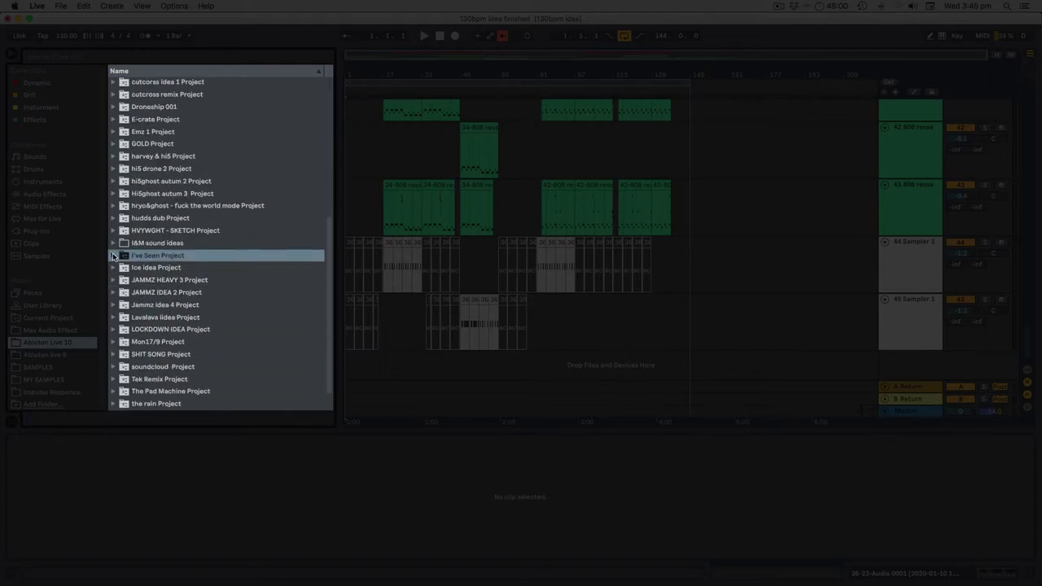
click(113, 257)
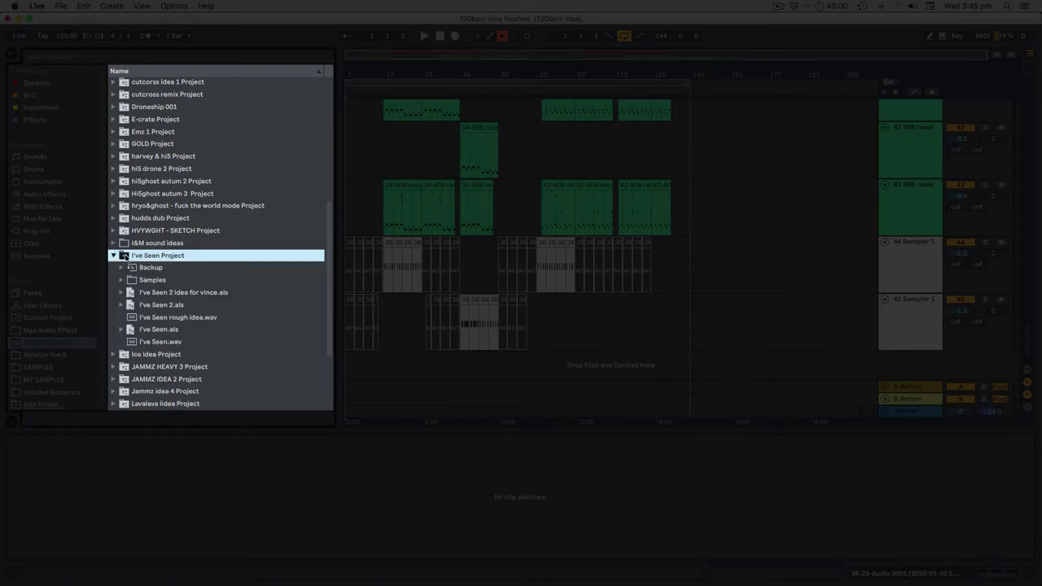
click(131, 306)
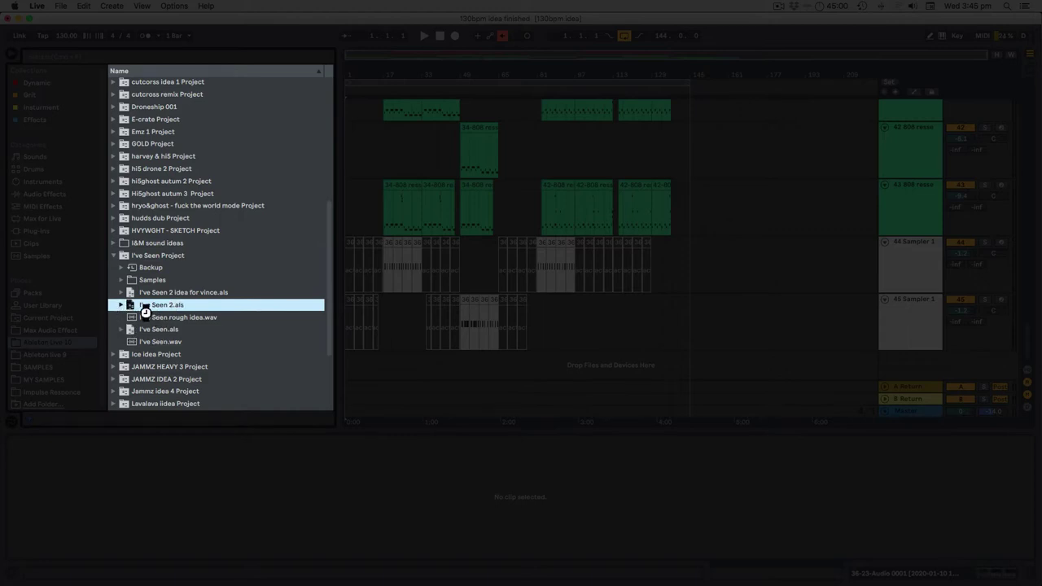
scroll(145, 306, down, 5)
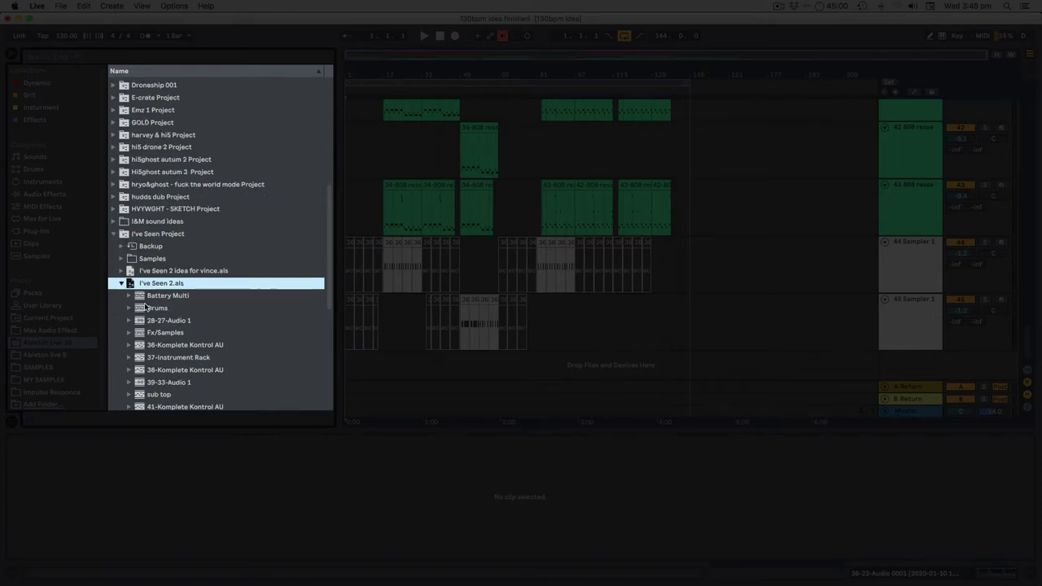
scroll(146, 324, up, 1)
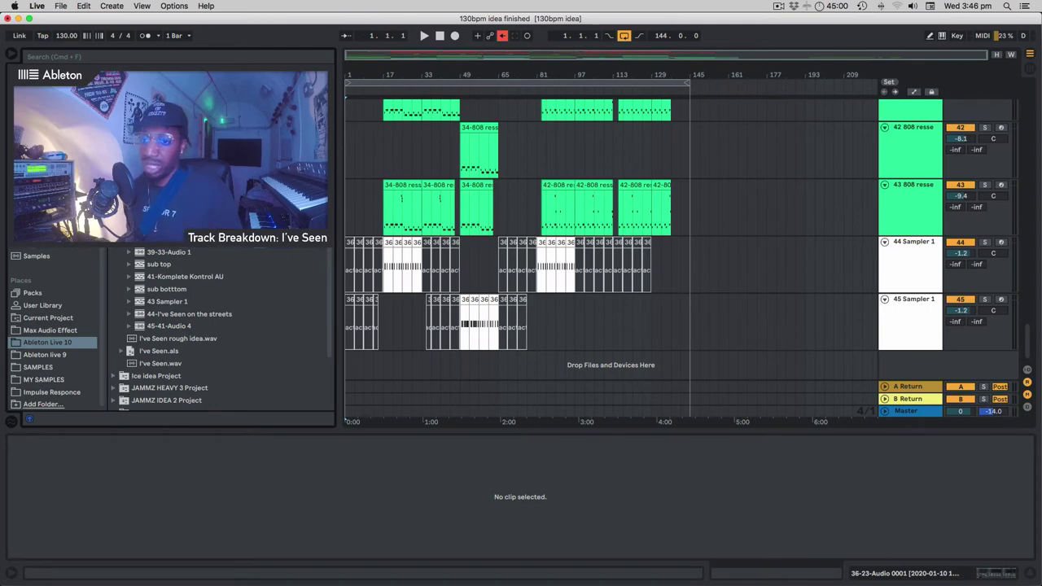
scroll(220, 326, down, 5)
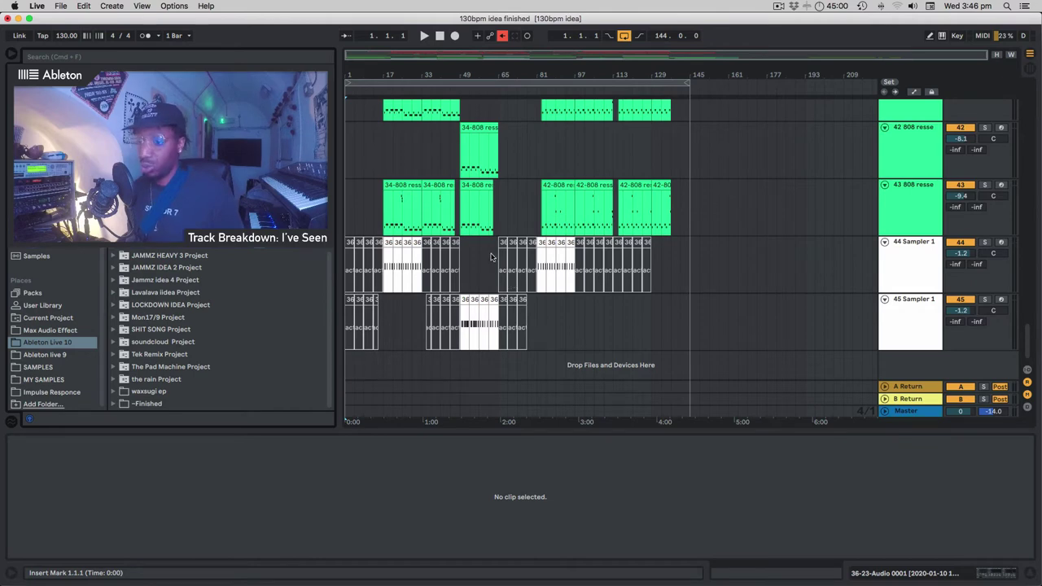
Bring the I've Seen vocal sample tracks into view and place the insert marker at bar 61 on track 38.
scroll(529, 244, up, 2)
click(593, 218)
scroll(591, 216, down, 2)
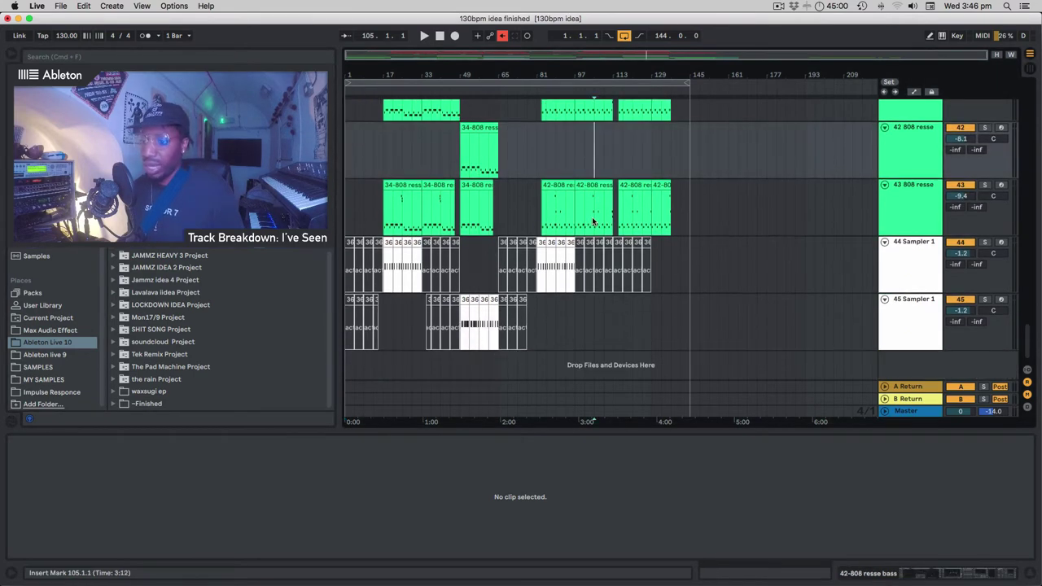
scroll(592, 217, up, 10)
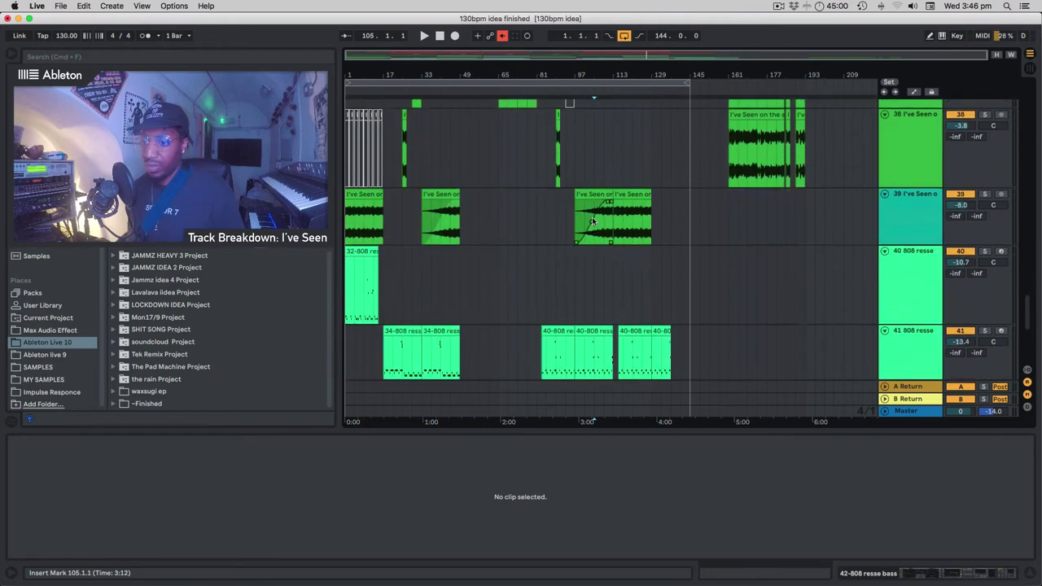
scroll(592, 220, up, 5)
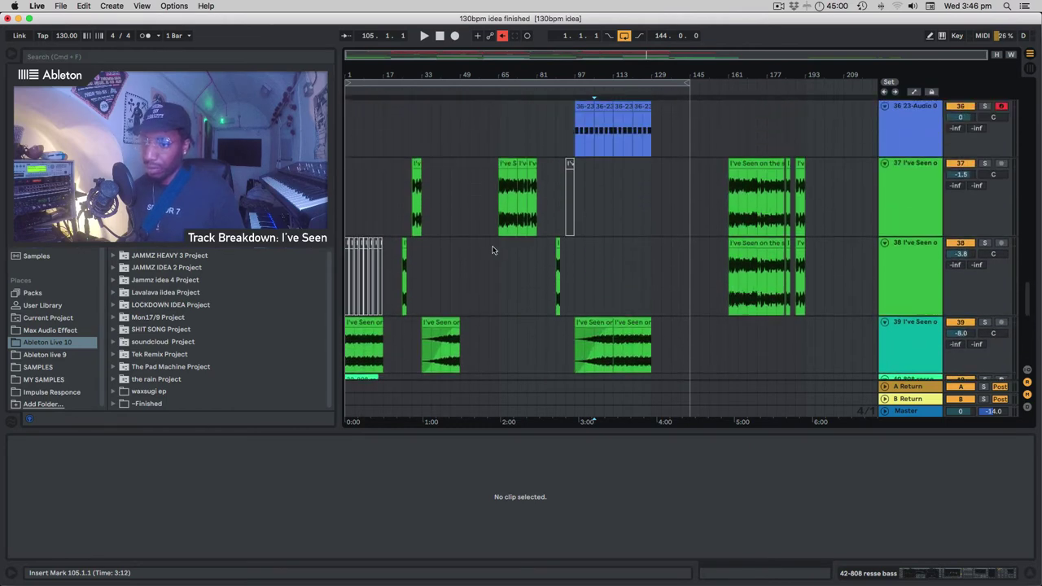
click(491, 248)
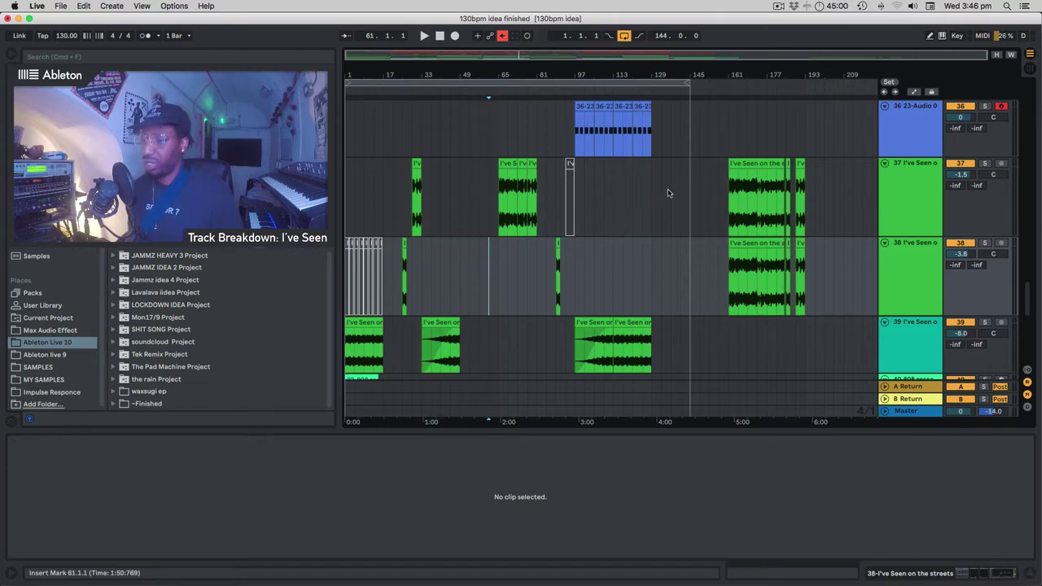
Show the devices of vocal tracks 37 and 38, and unfold the Audio Effect Rack on track 37.
click(900, 183)
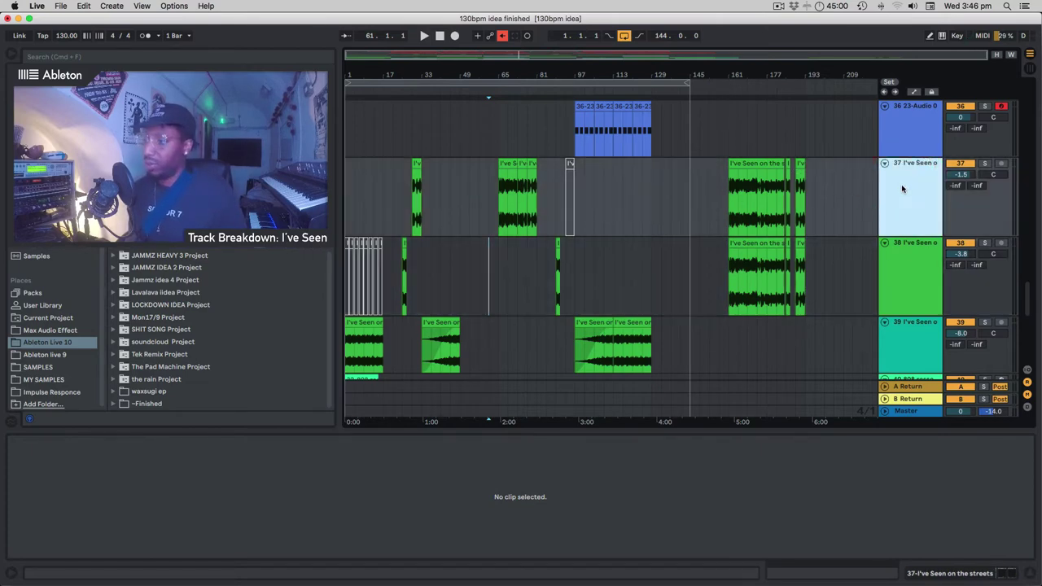
click(902, 188)
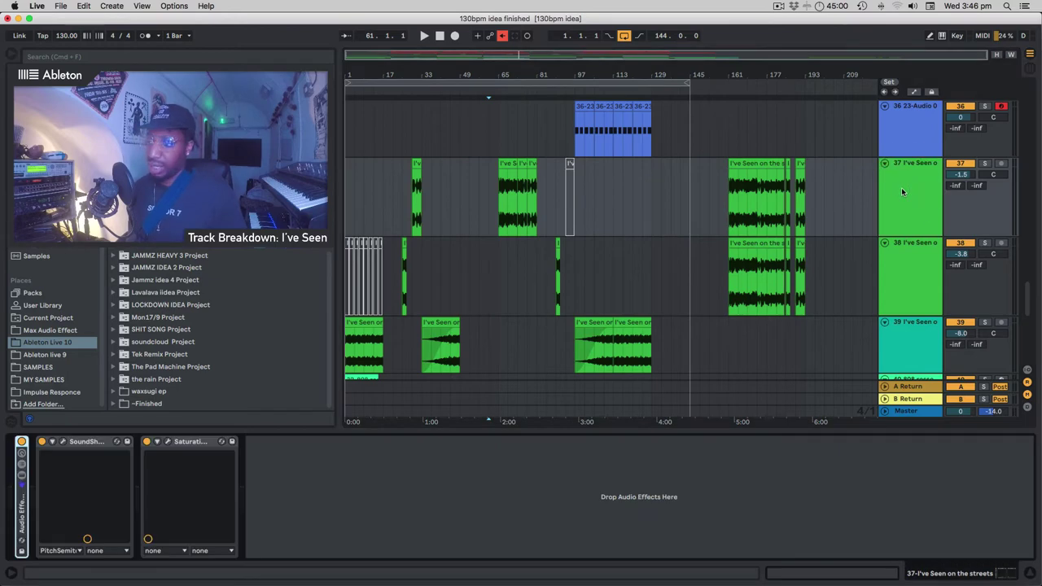
click(898, 260)
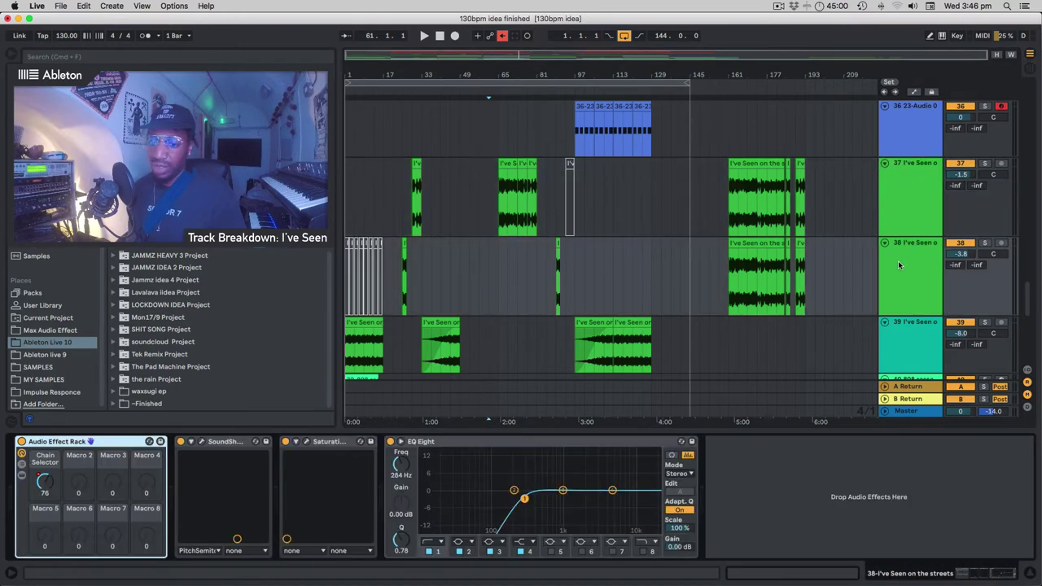
click(915, 202)
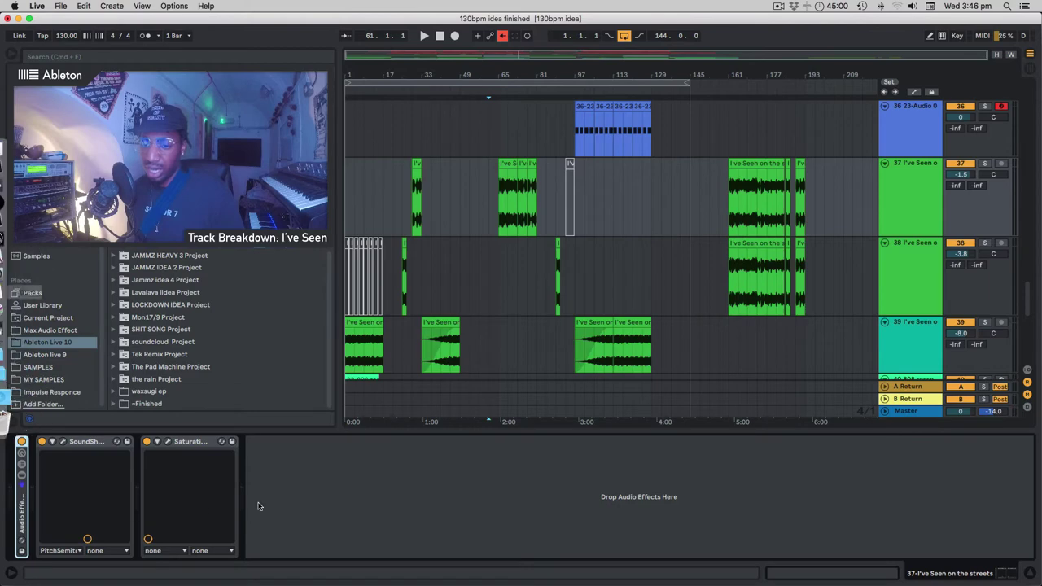
double_click(25, 500)
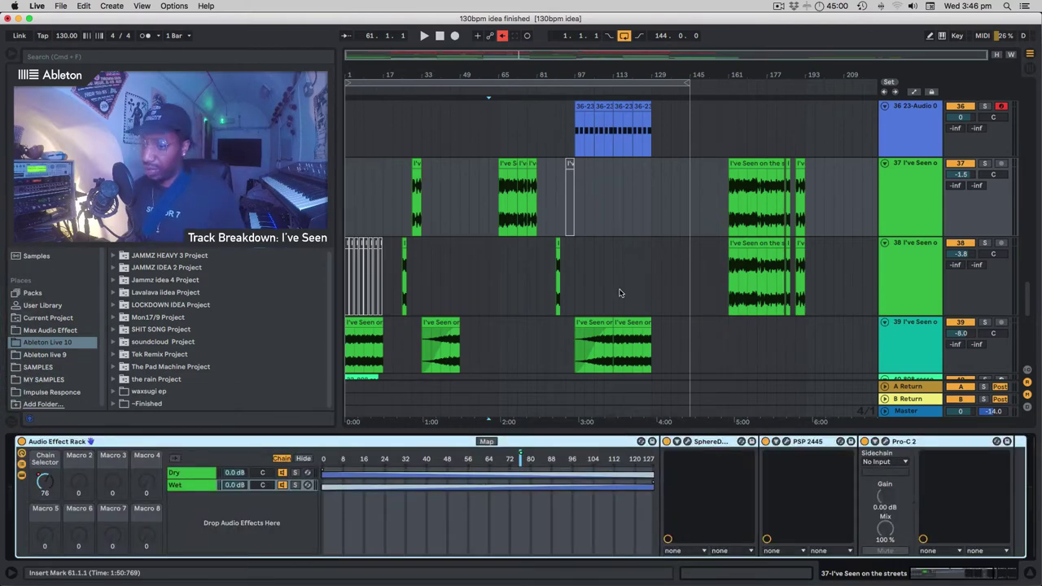
Show the devices of track 39 via its first vocal clip and play the arrangement from bar 1.
scroll(479, 267, down, 2)
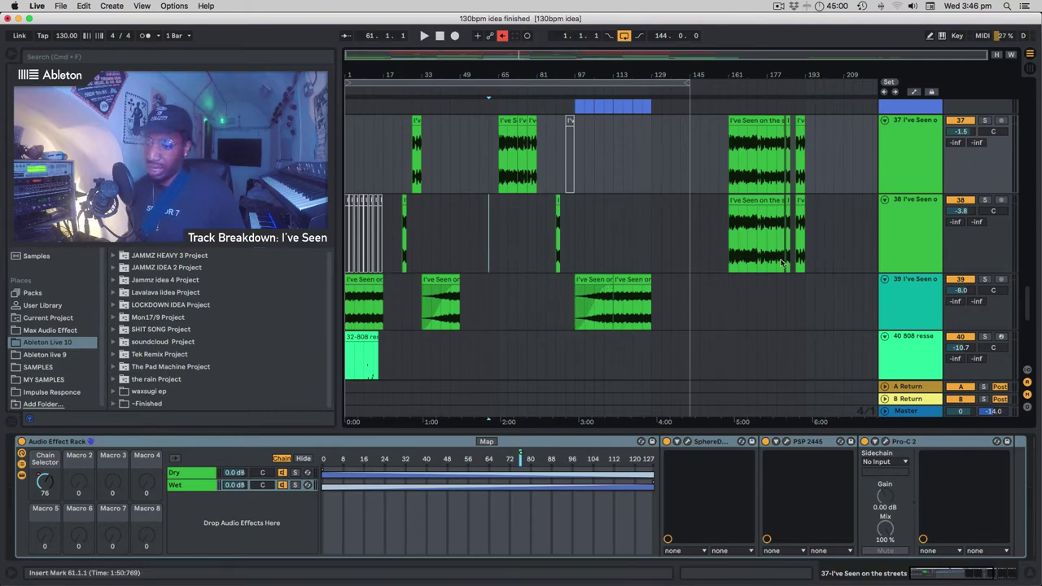
click(369, 279)
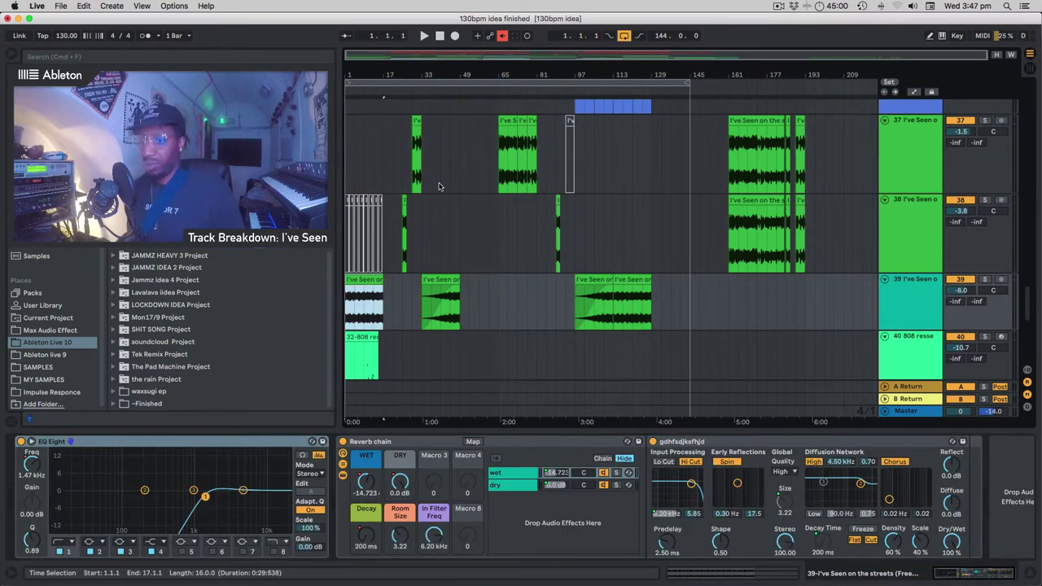
click(441, 38)
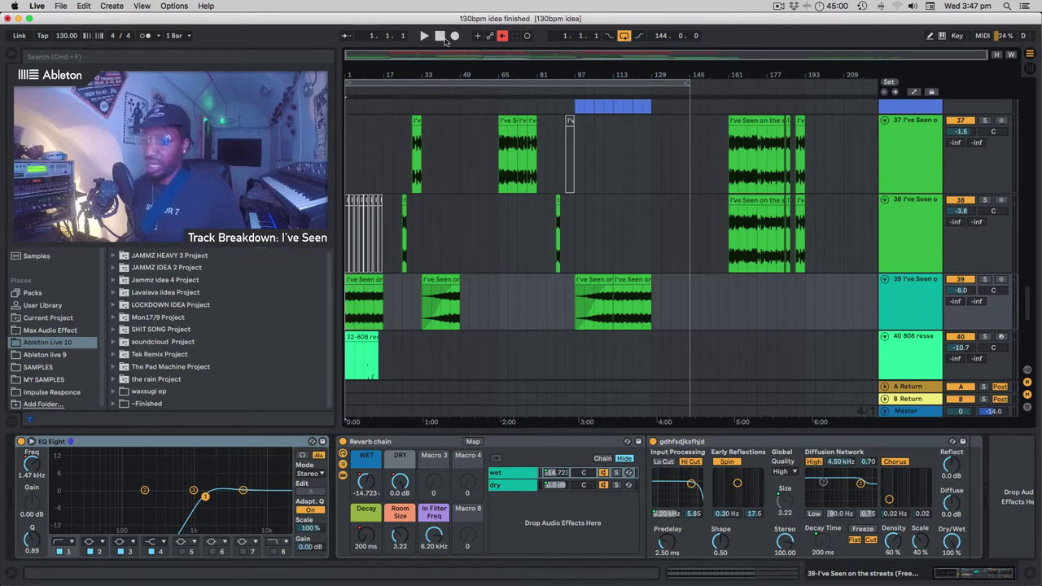
key(space)
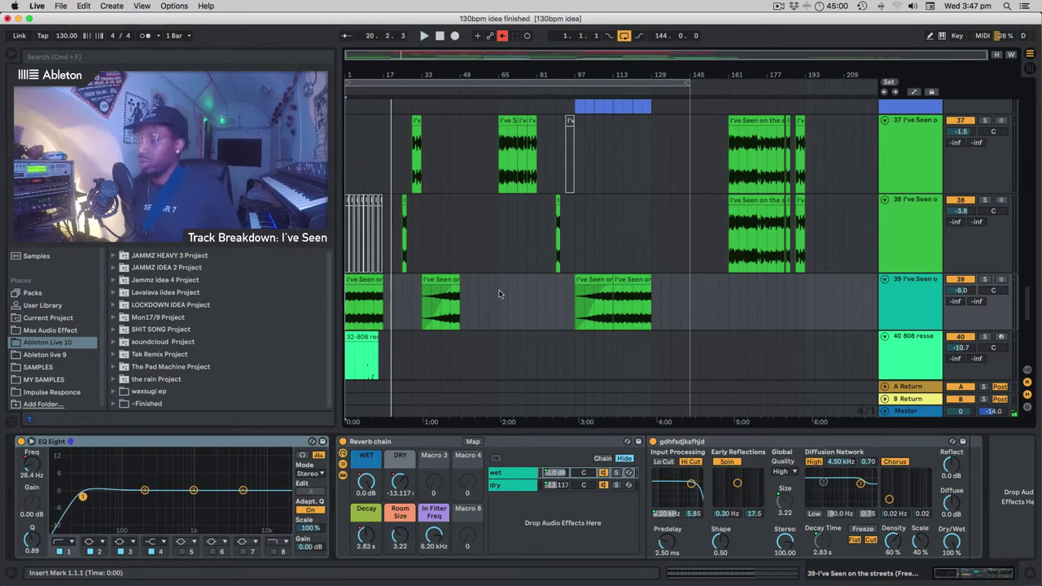
Select the first vocal clip on track 39, zoom in on it and show the automation, including its Reverb chain Decay.
scroll(500, 285, down, 3)
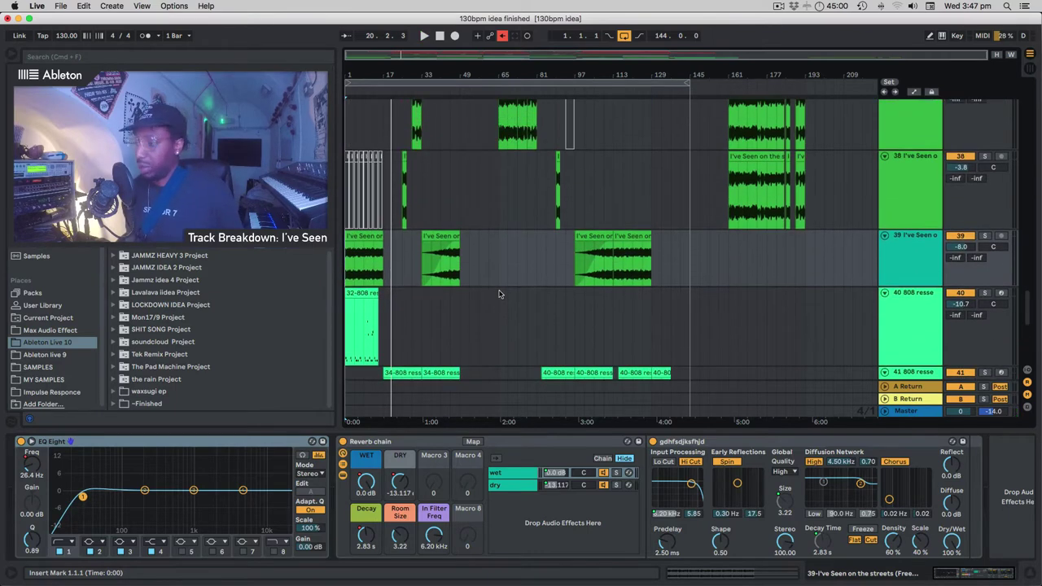
scroll(500, 294, up, 3)
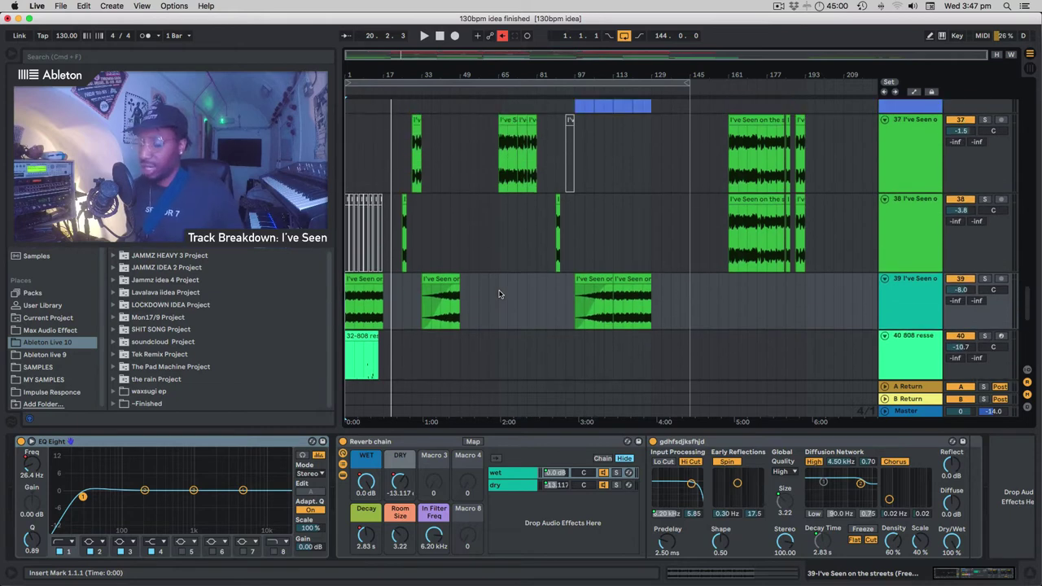
scroll(500, 294, down, 3)
scroll(500, 294, down, 2)
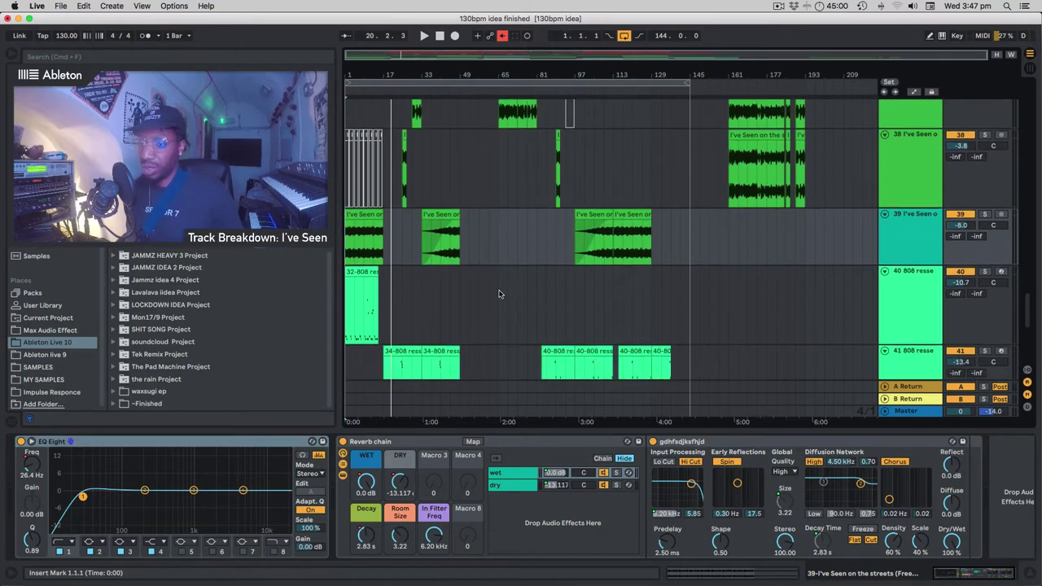
click(372, 214)
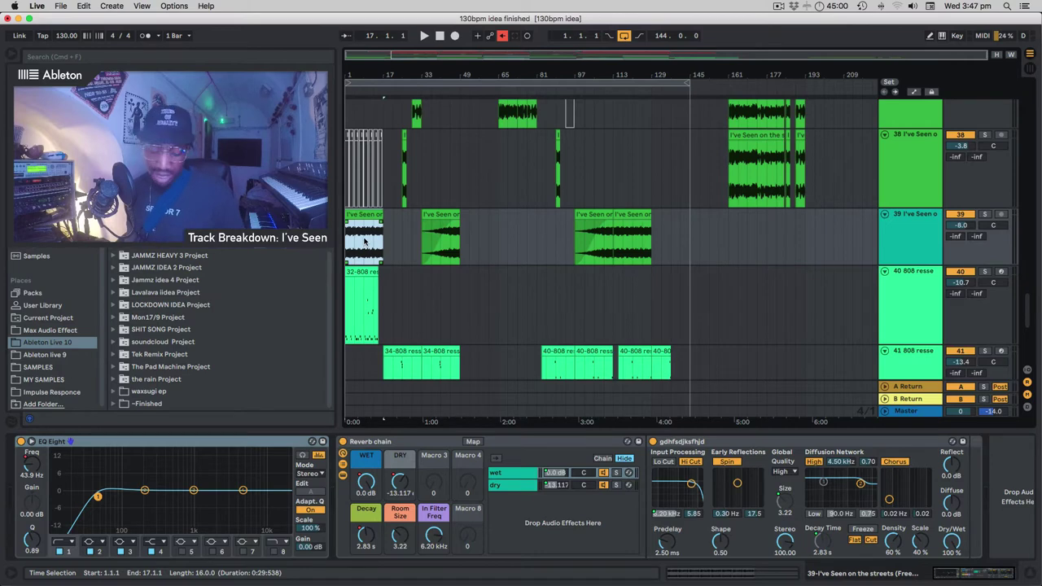
scroll(365, 241, up, 10)
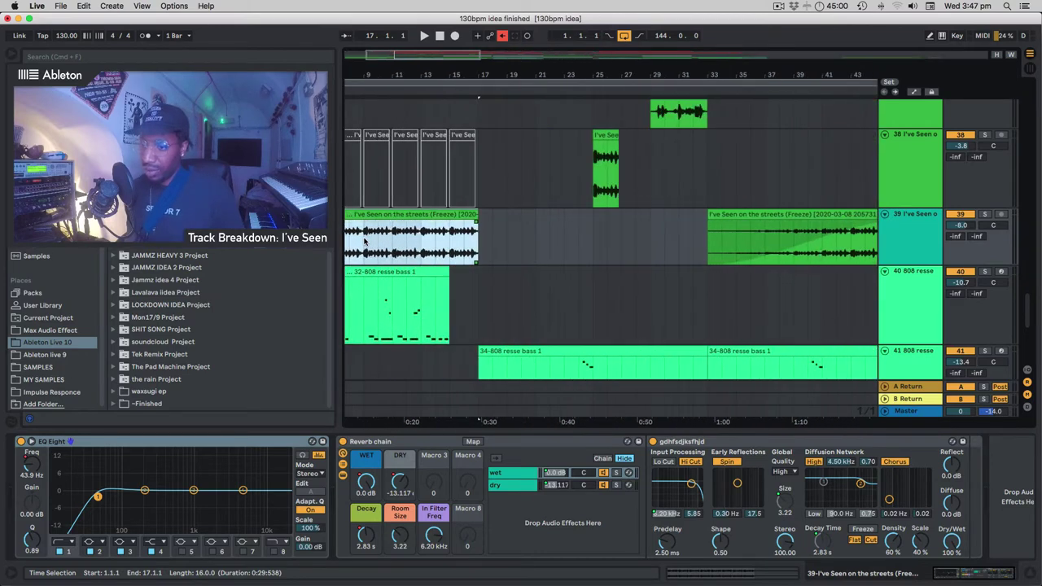
scroll(401, 241, left, 5)
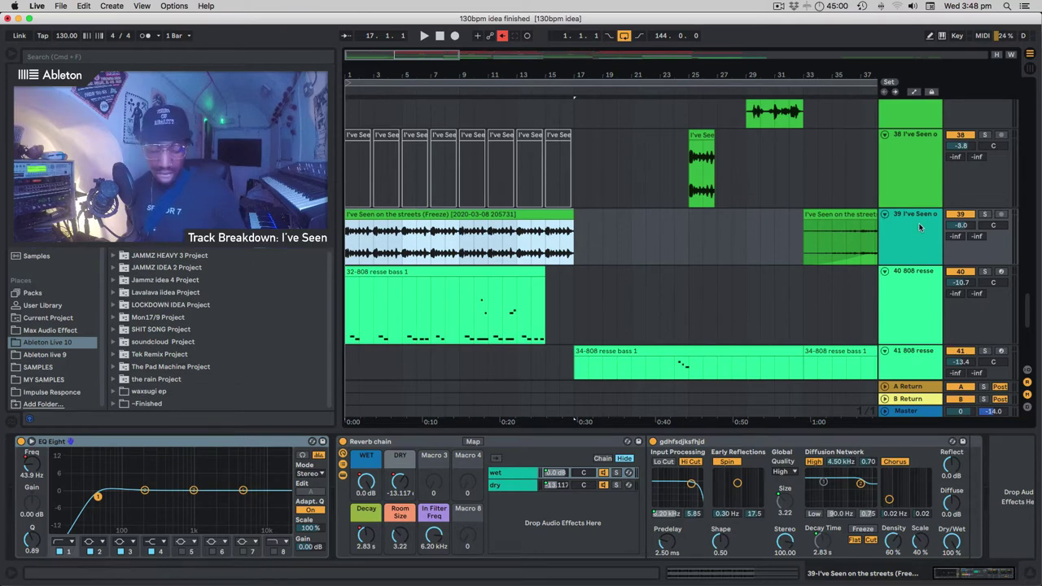
key(a)
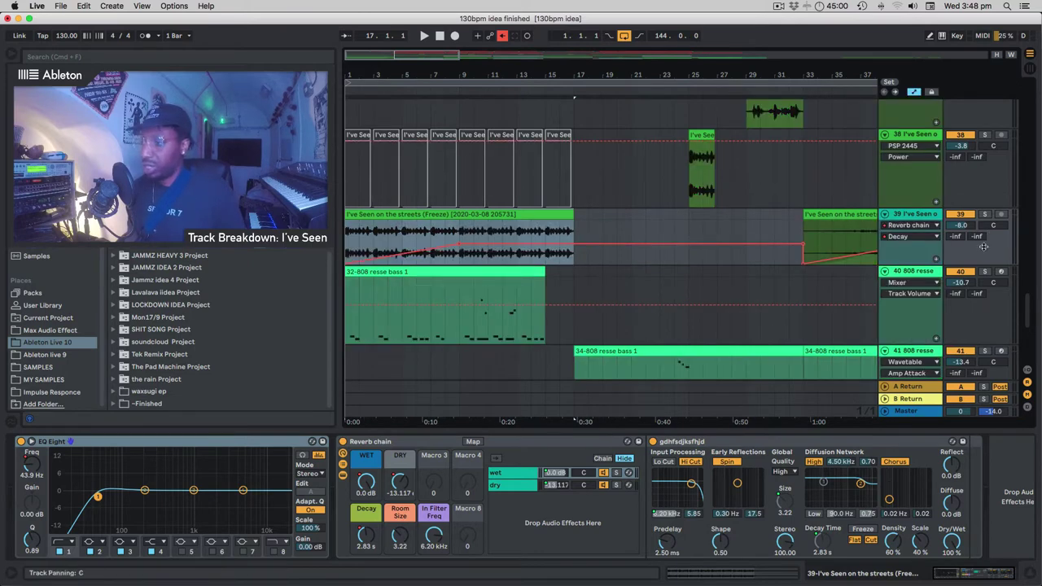
Show track 39's Reverb chain Decay automation in its own lane and display the Reverb chain DRY automation.
click(935, 259)
click(928, 225)
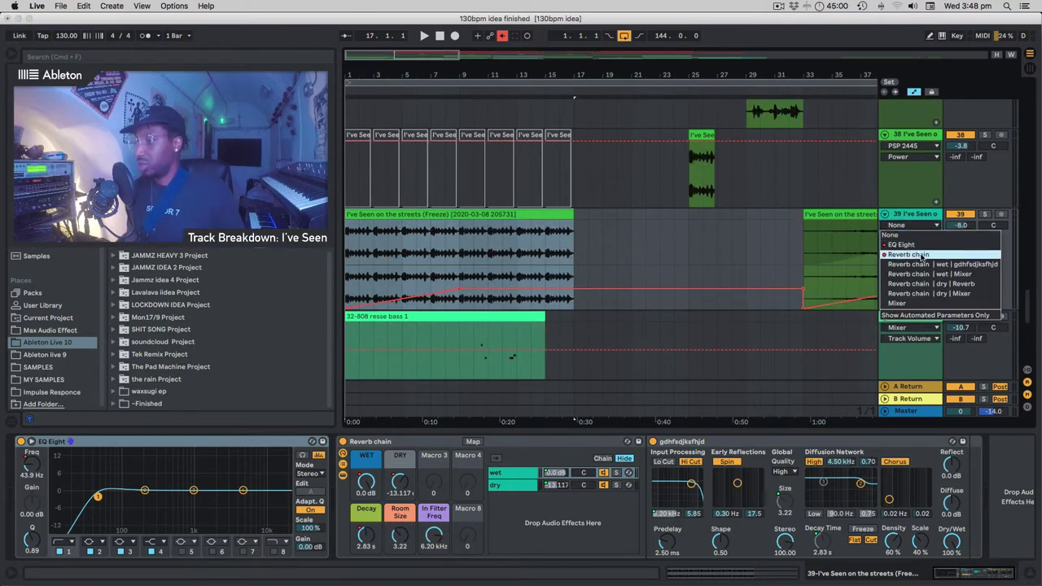
click(918, 254)
click(910, 236)
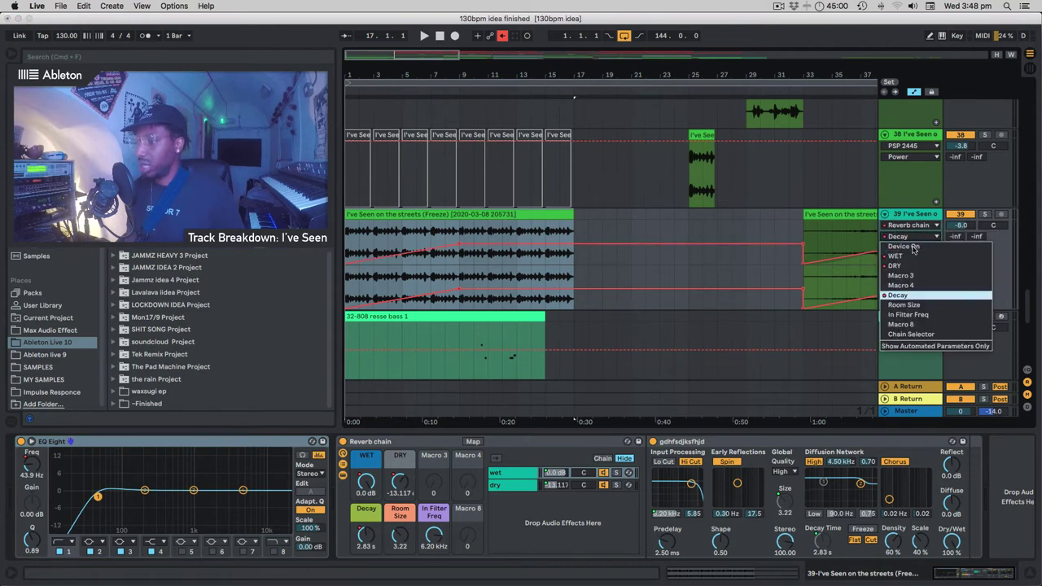
click(900, 266)
Give the DRY automation its own lane on track 39 and display the Reverb chain WET automation.
click(936, 261)
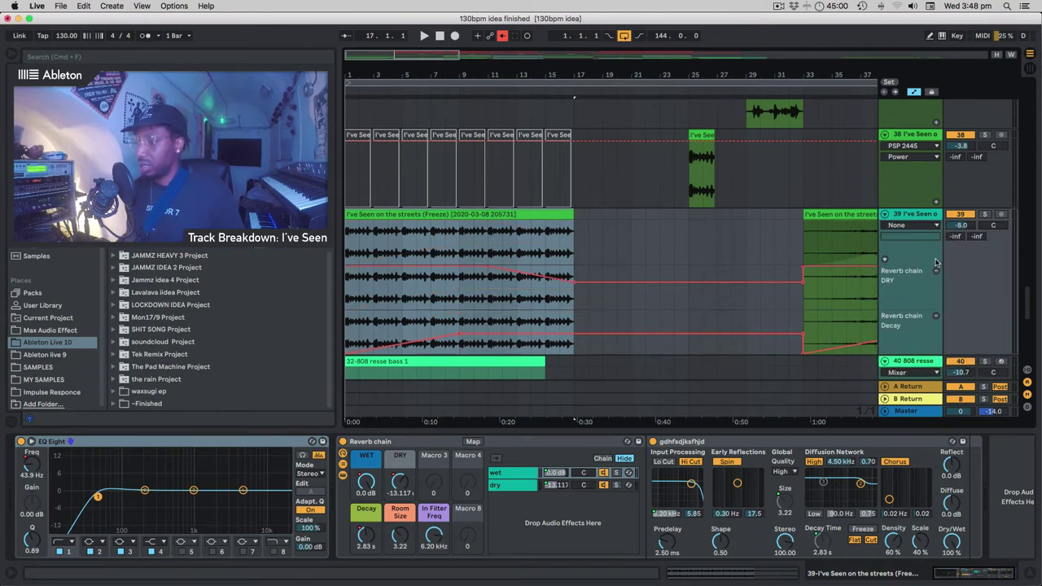
click(935, 227)
click(914, 254)
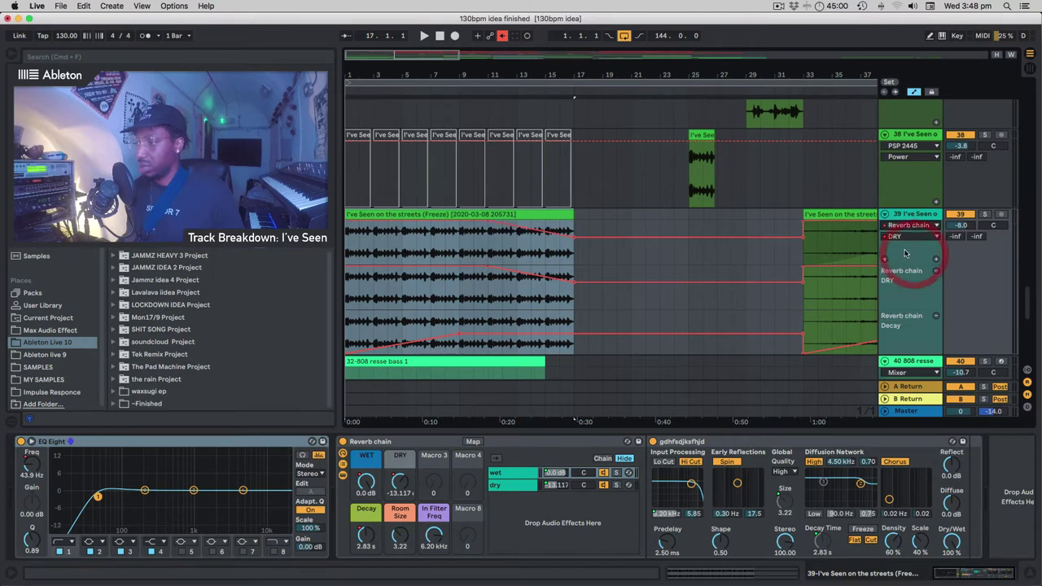
click(905, 236)
click(897, 256)
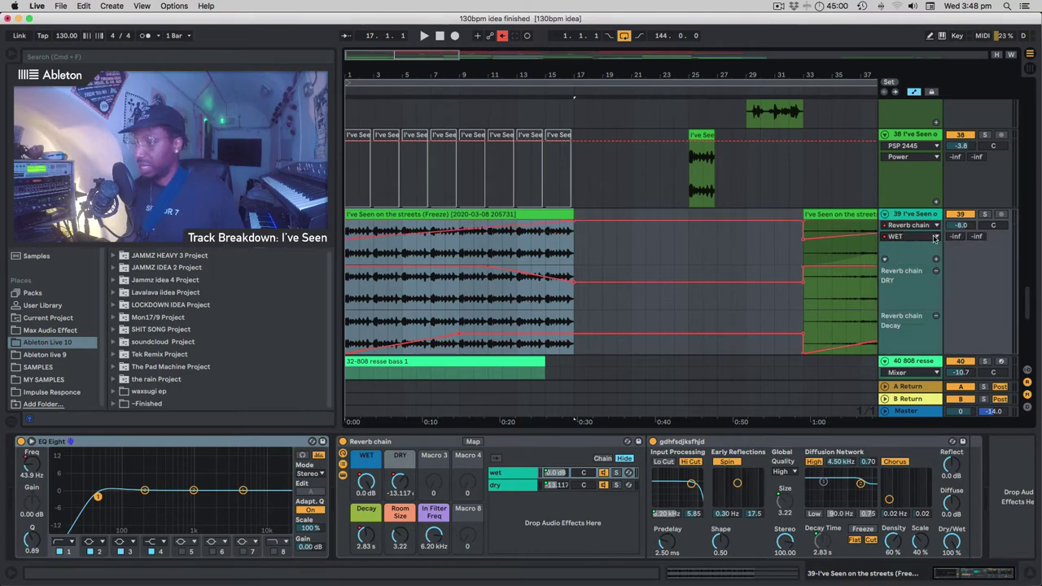
Give the WET automation its own lane on track 39 and display the EQ Eight 1 Frequency A automation.
click(937, 260)
click(935, 225)
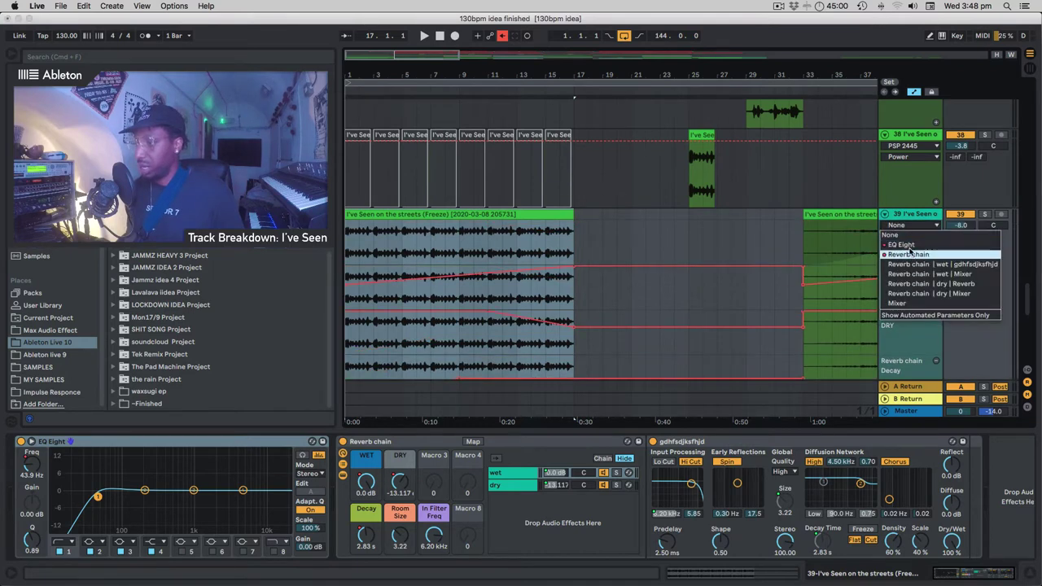
click(909, 250)
scroll(436, 254, down, 3)
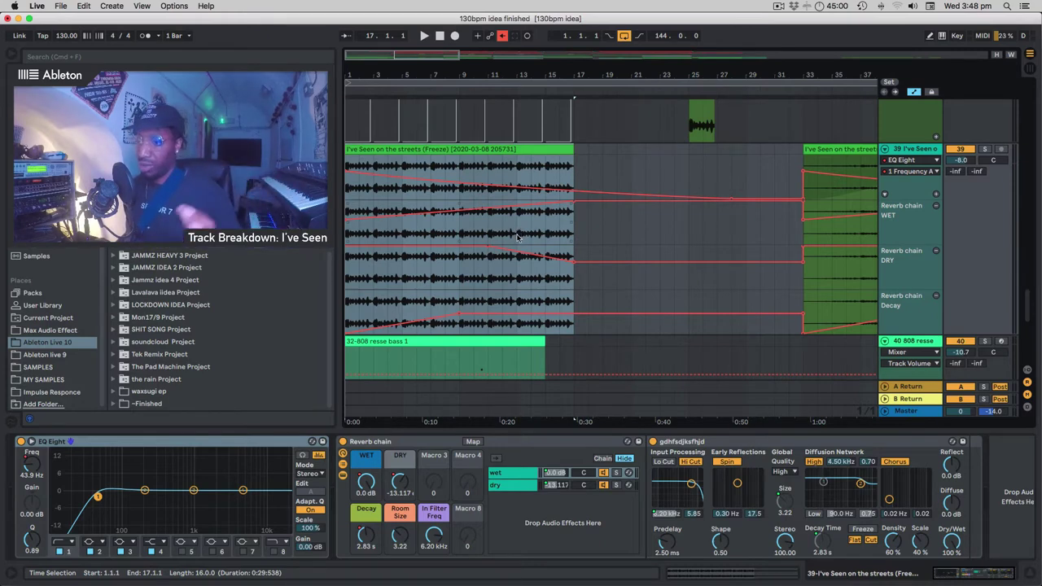
Hide the automation and insert a new audio track below the pad plus pedal track 35.
key(a)
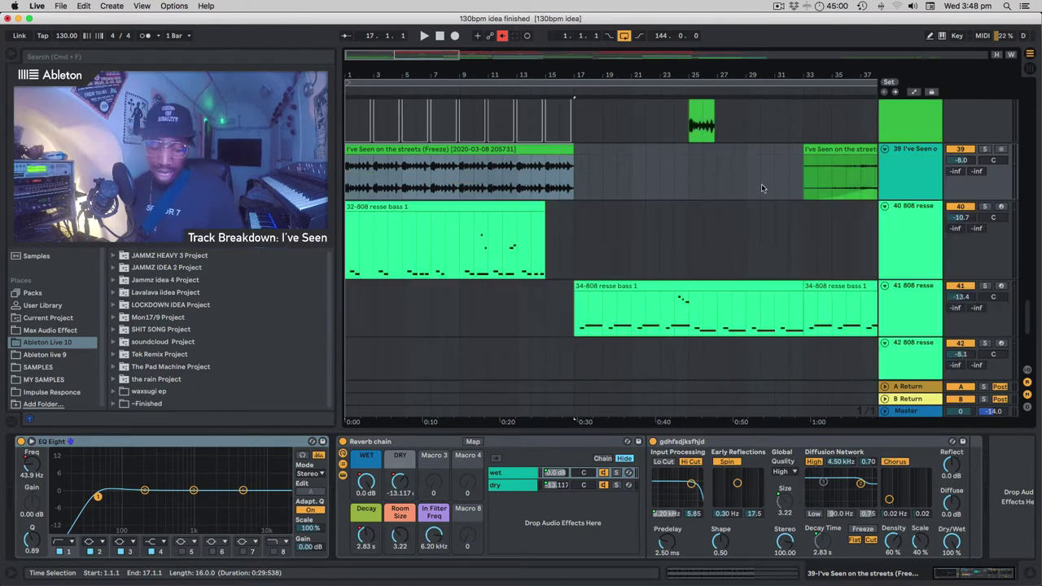
scroll(581, 230, down, 3)
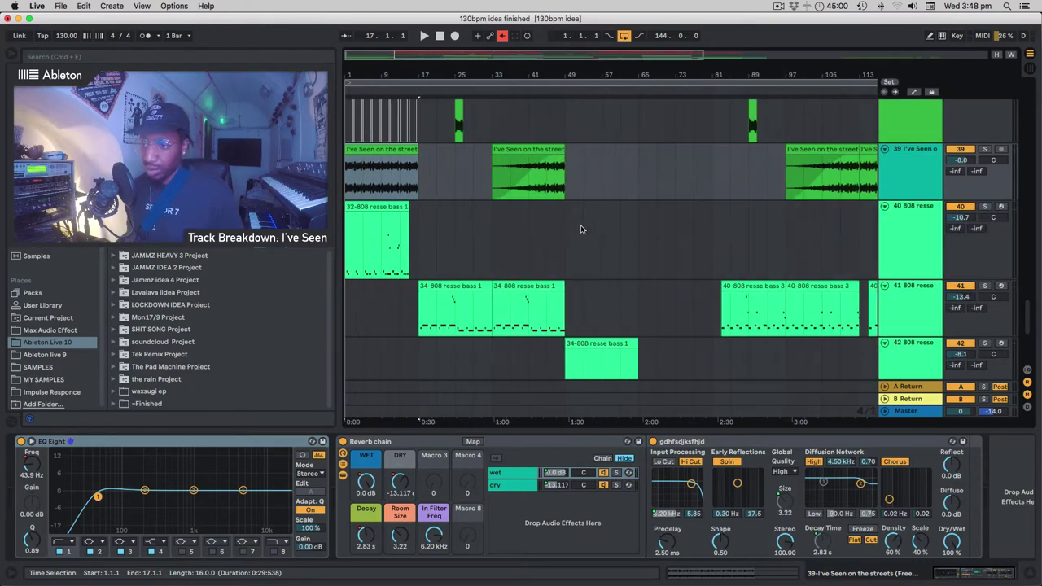
scroll(422, 228, up, 5)
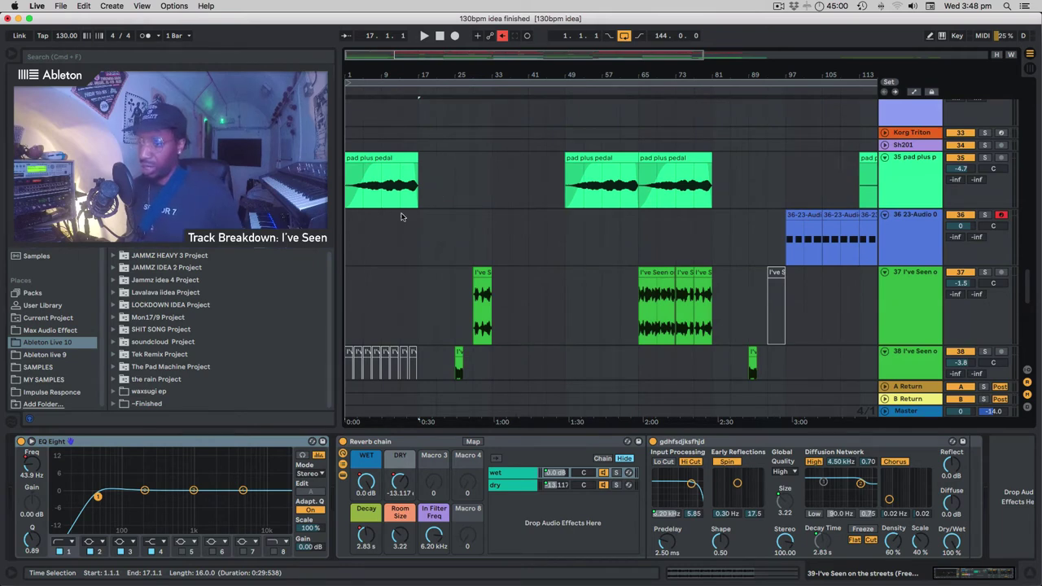
click(910, 181)
key(super+t)
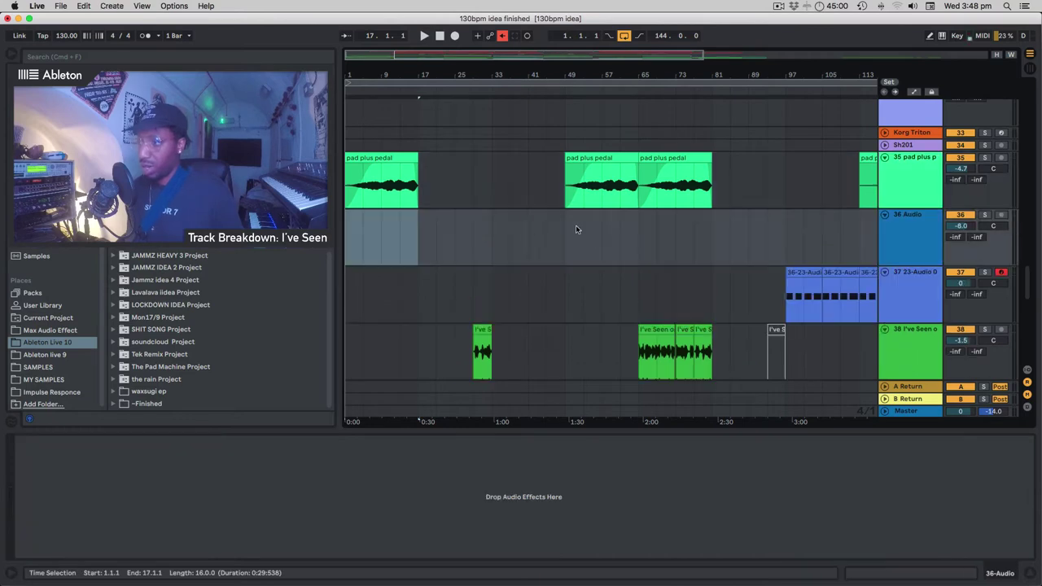
Copy the first pad plus pedal clip onto the new track 36, solo the track and remove the copy's fade-in.
drag(389, 158, 393, 236)
click(454, 230)
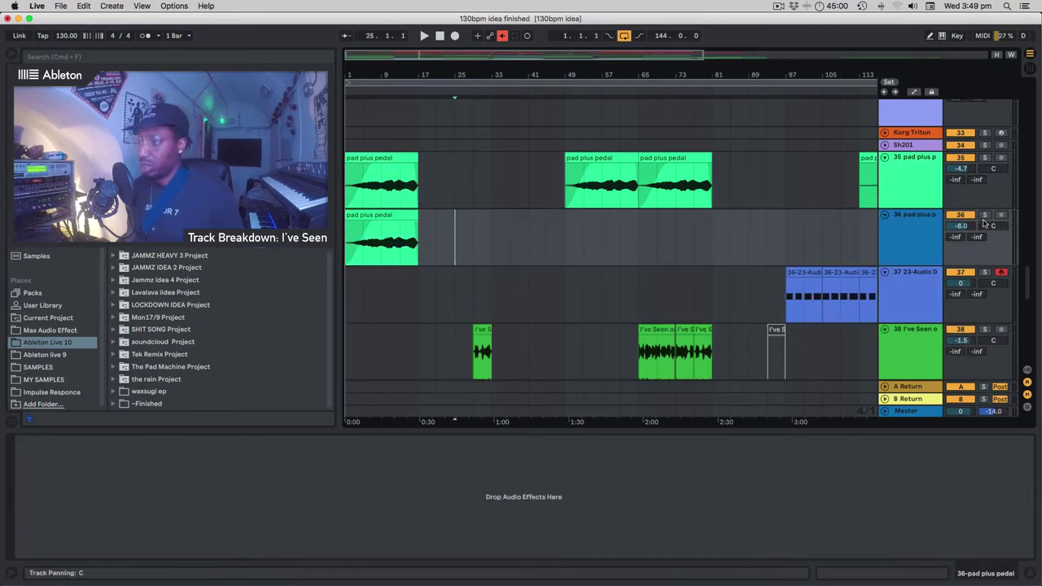
click(983, 215)
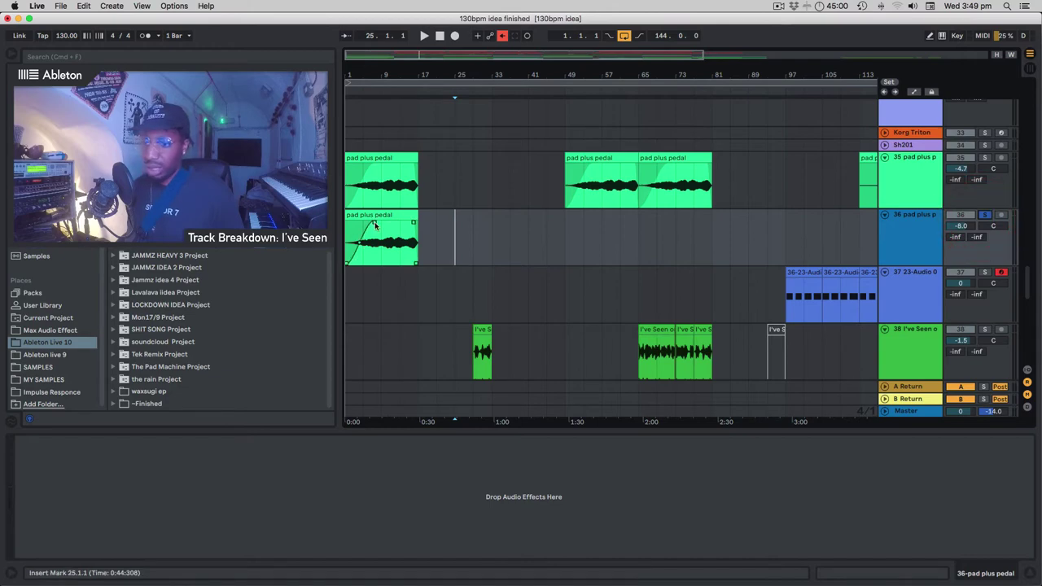
mouse_move(348, 216)
mouse_down()
mouse_move(372, 222)
mouse_move(346, 219)
mouse_up()
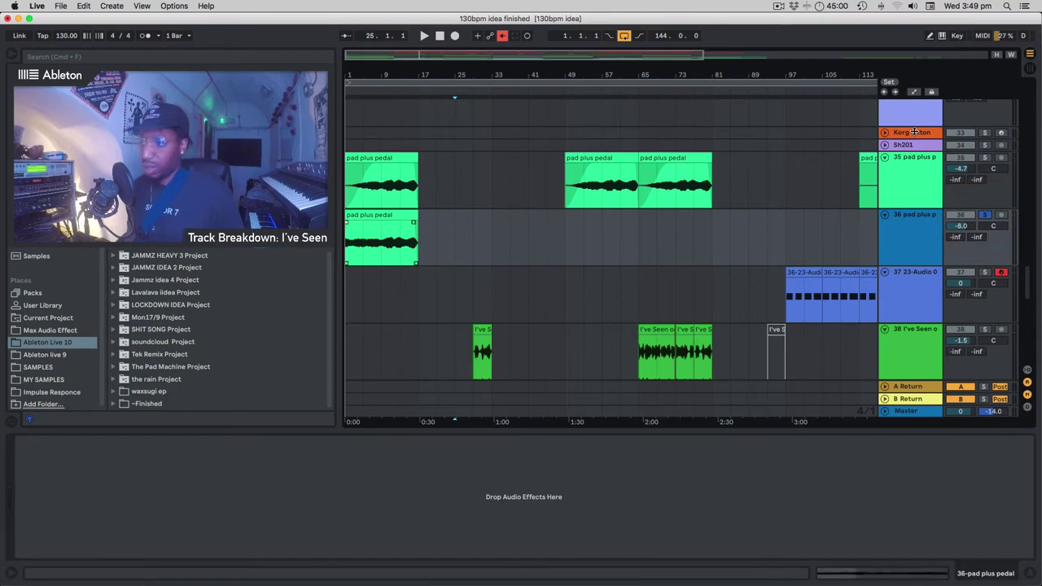
Play the soloed pad plus pedal copy from bar 1 and select track 36.
key(space)
click(439, 35)
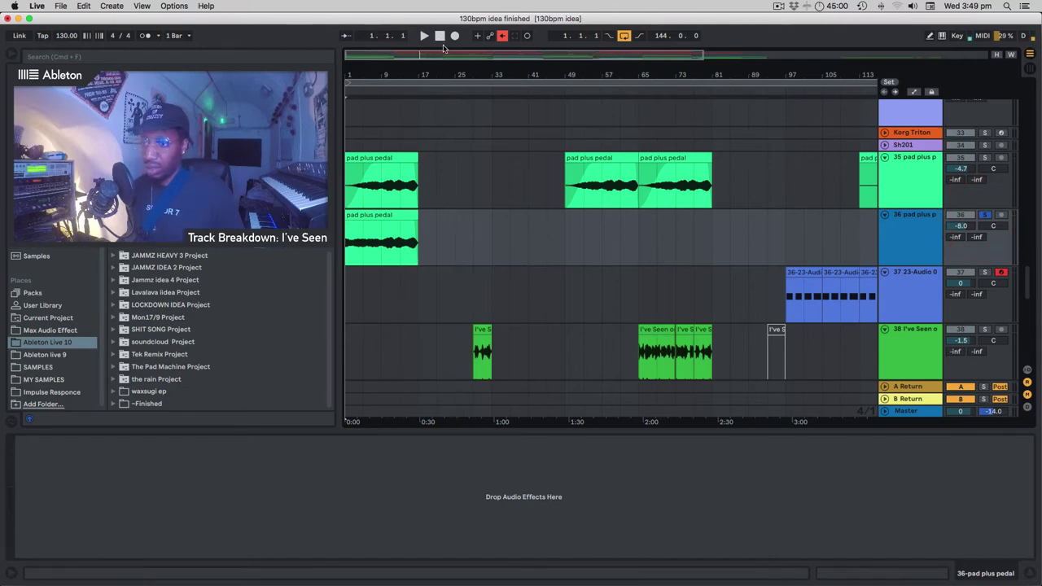
click(439, 35)
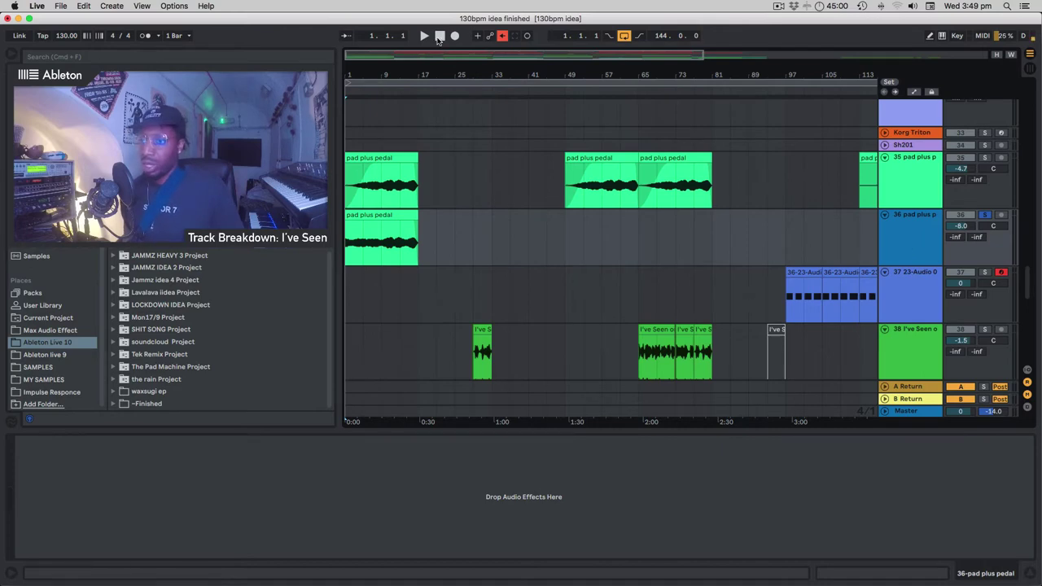
click(910, 233)
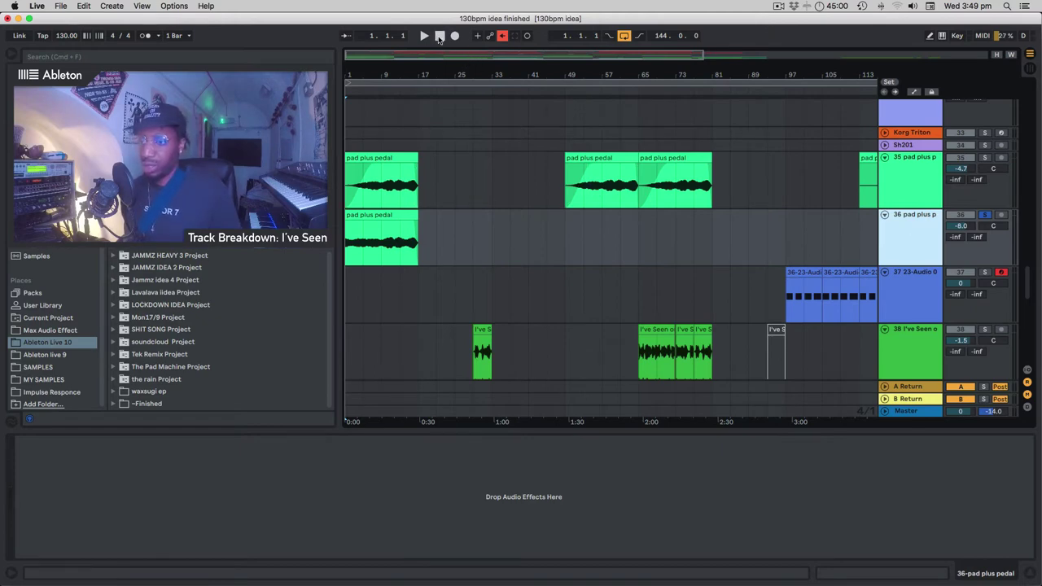
key(space)
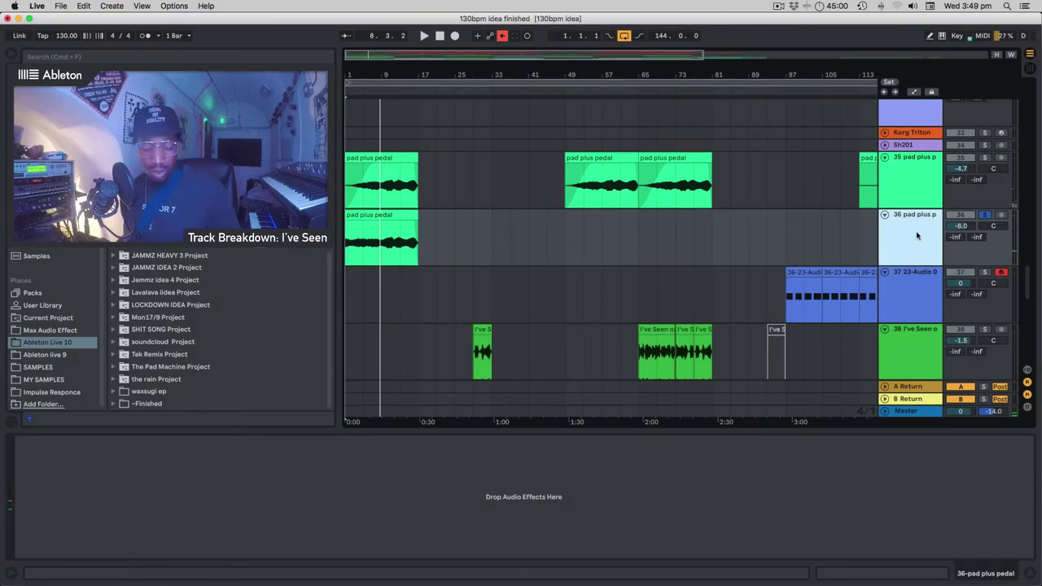
Insert a MIDI track below track 36 and load Native Instruments' Reaktor 6 onto it.
key(super+shift+t)
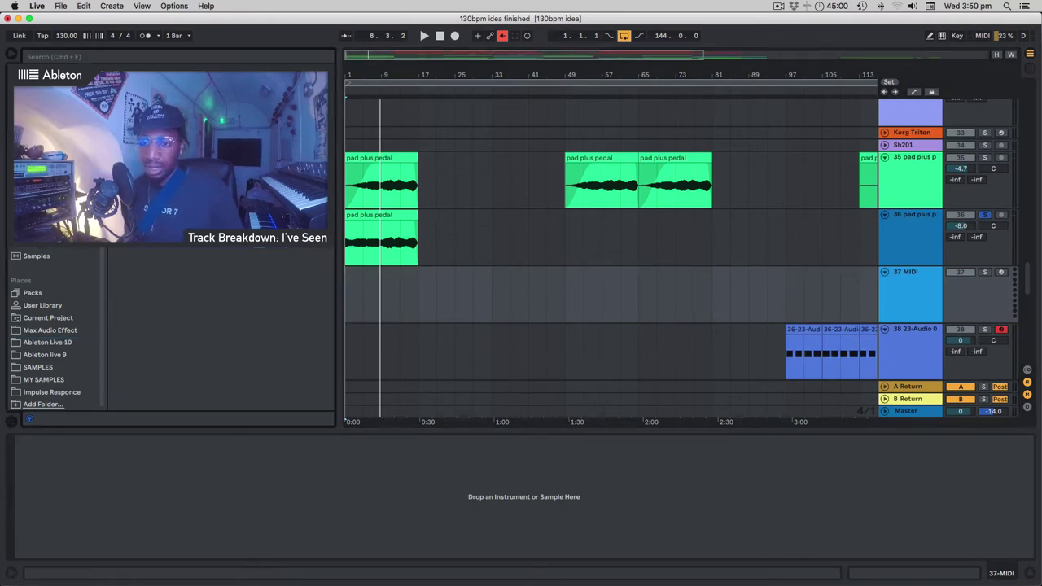
scroll(163, 286, down, 5)
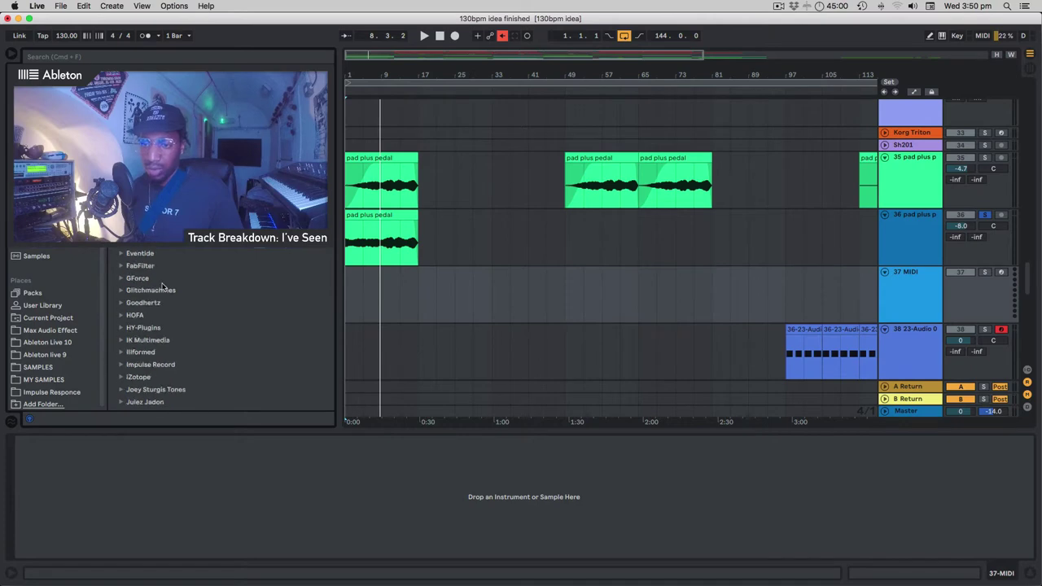
scroll(163, 286, down, 3)
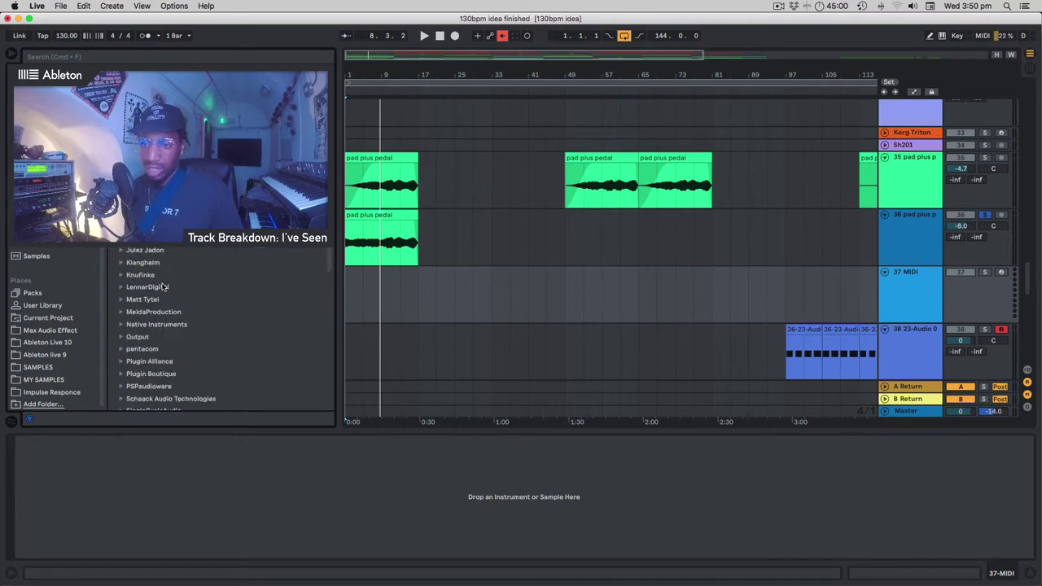
click(120, 324)
scroll(183, 330, down, 8)
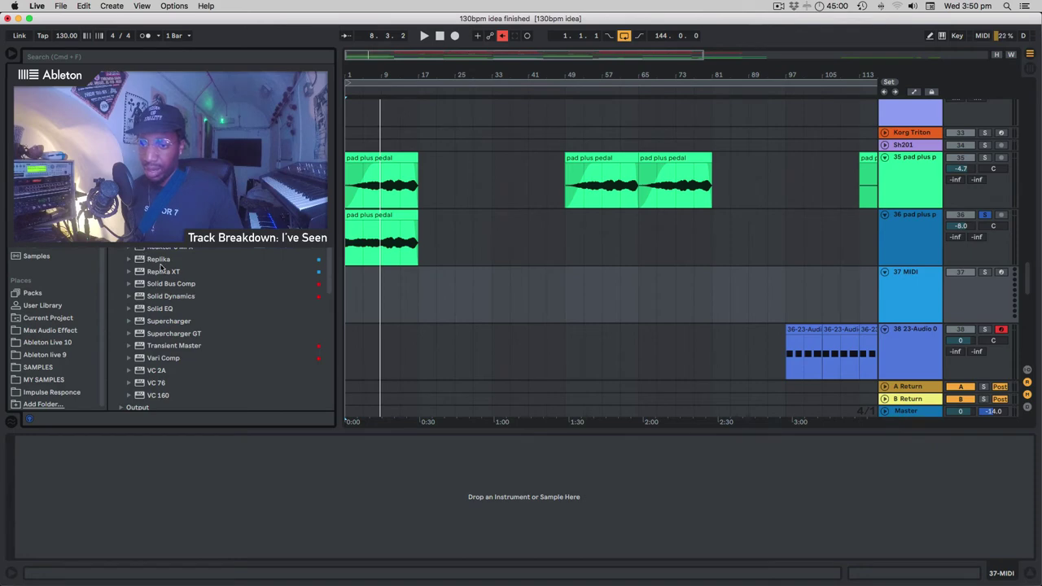
drag(162, 259, 415, 295)
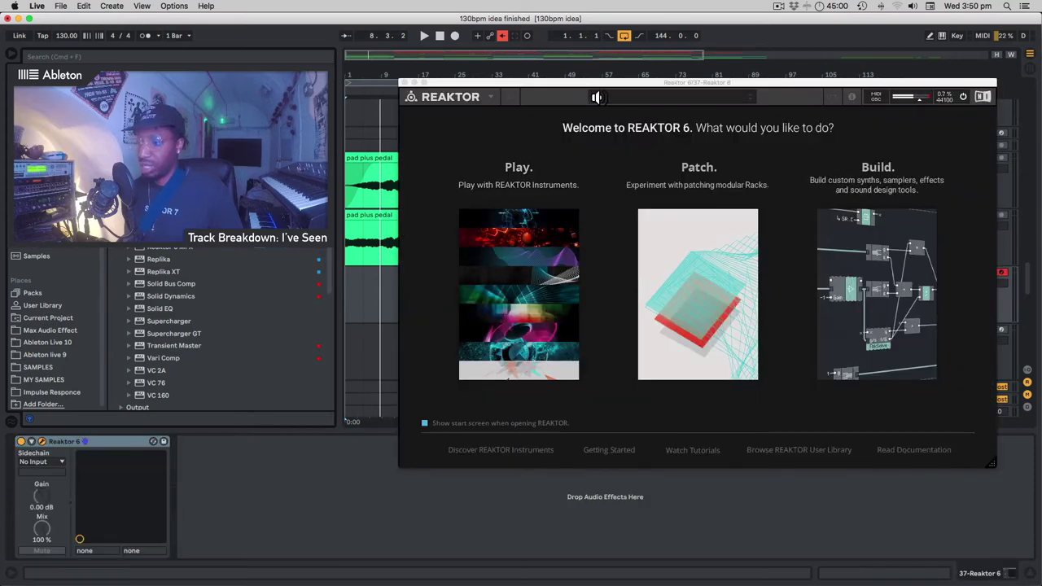
Open Reaktor's Play library, load the Metaphysical Function B ensemble from Sound Generators and hide the browser.
drag(578, 83, 571, 77)
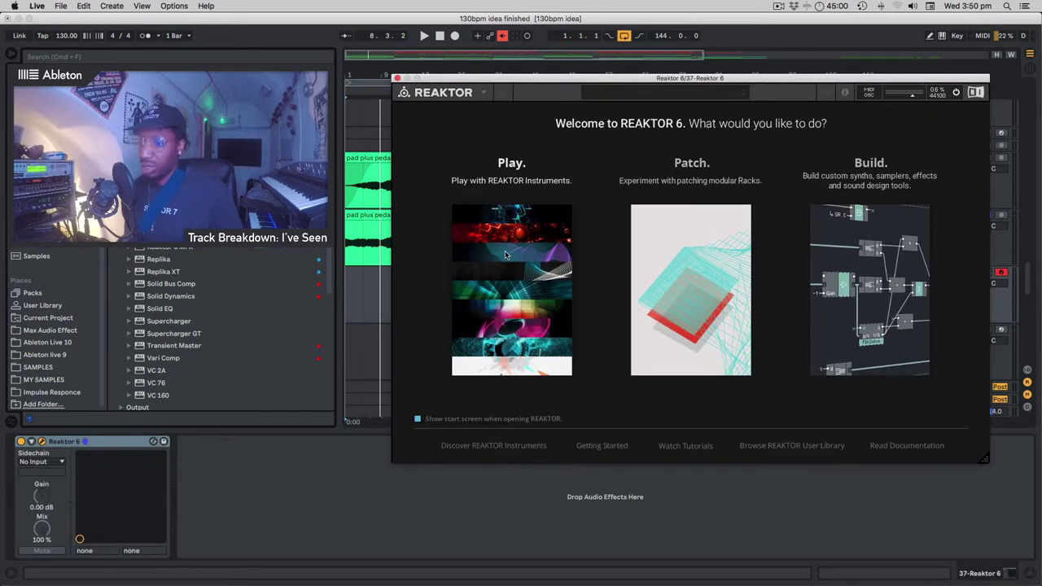
click(505, 269)
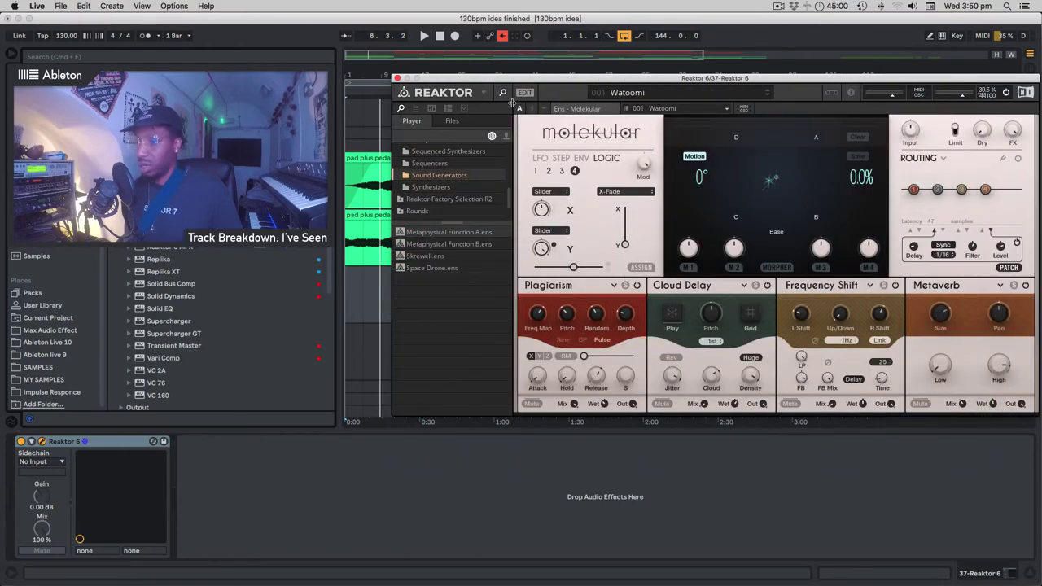
drag(595, 84, 557, 72)
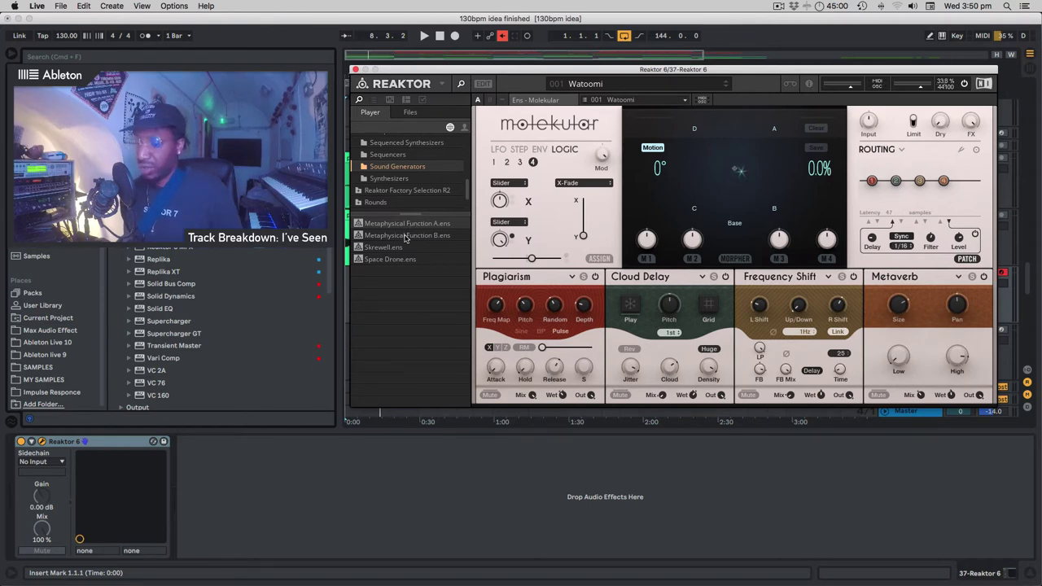
click(410, 236)
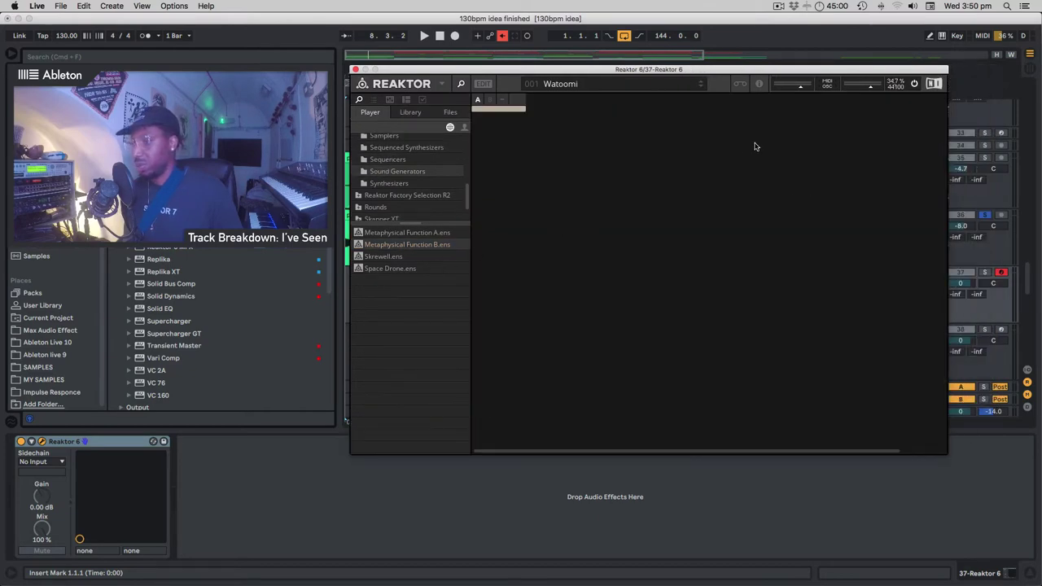
click(441, 87)
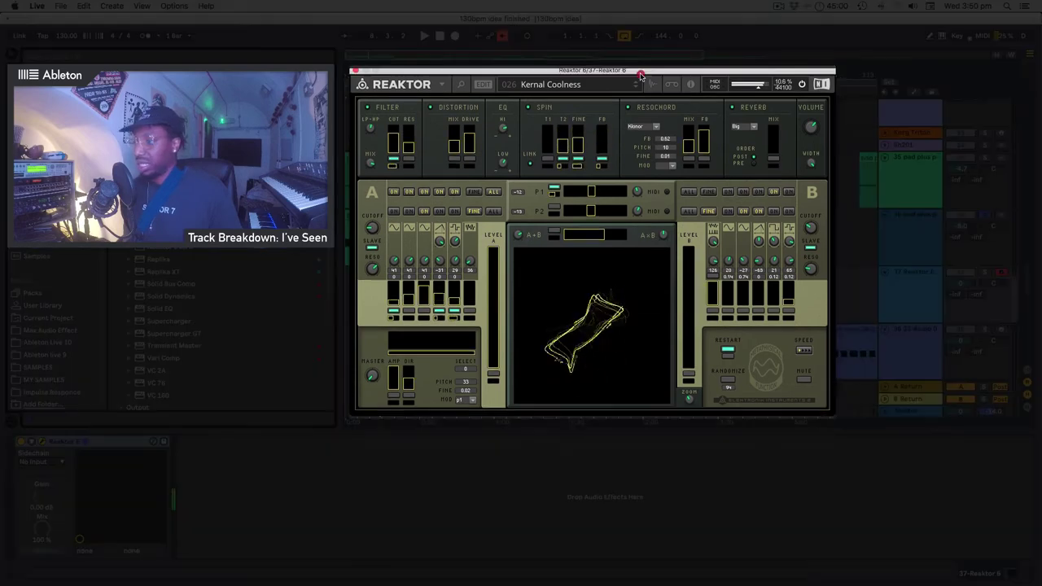
Reposition the Reaktor window, solo track 37 and adjust the ensemble's output volume.
drag(640, 75, 671, 62)
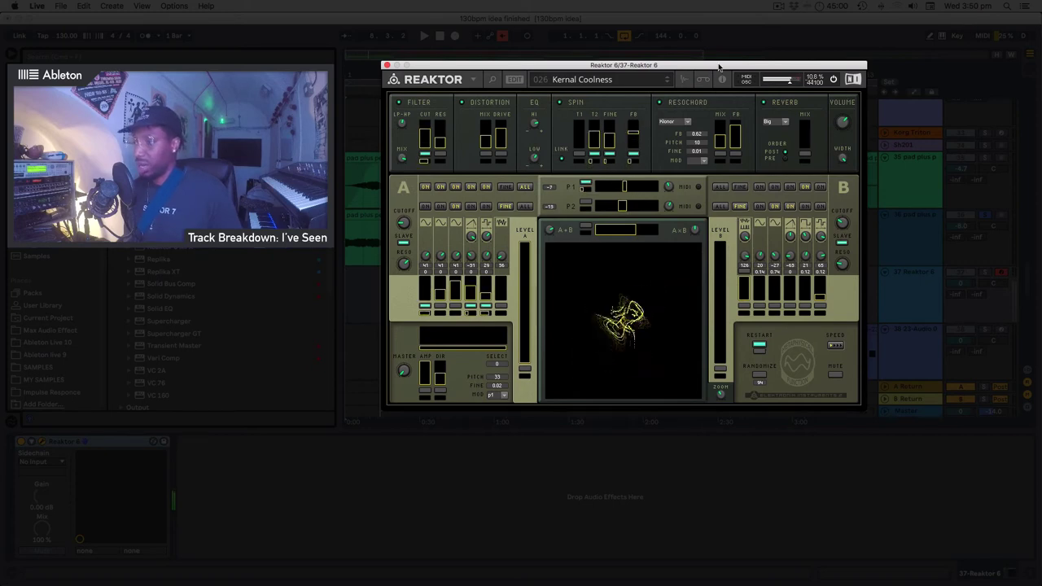
mouse_move(723, 64)
mouse_down()
mouse_move(678, 55)
mouse_move(732, 61)
mouse_up()
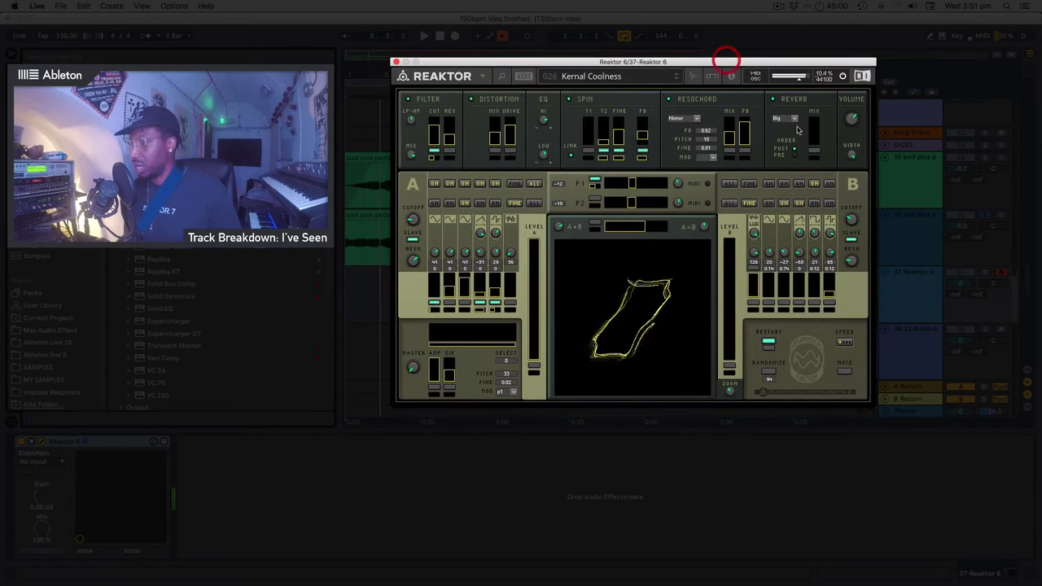
click(985, 275)
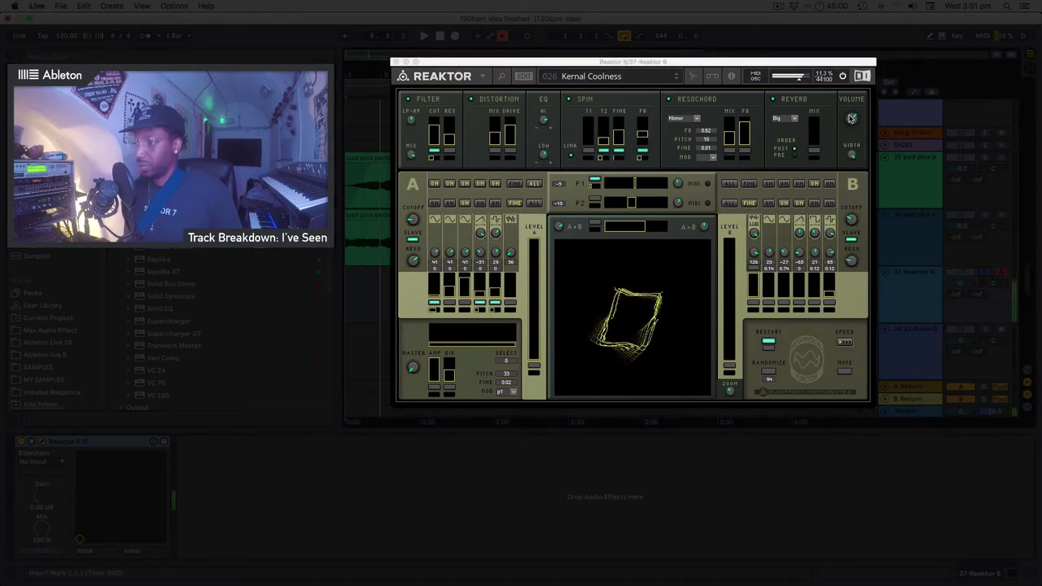
click(860, 156)
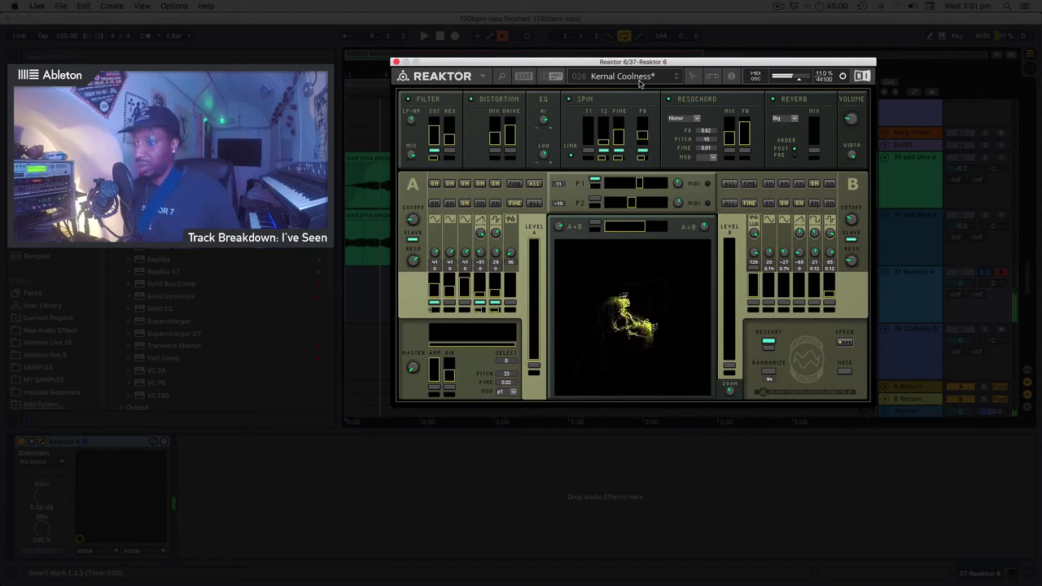
Randomize the Kernal Coolness sound twice and raise the ensemble's volume.
click(767, 374)
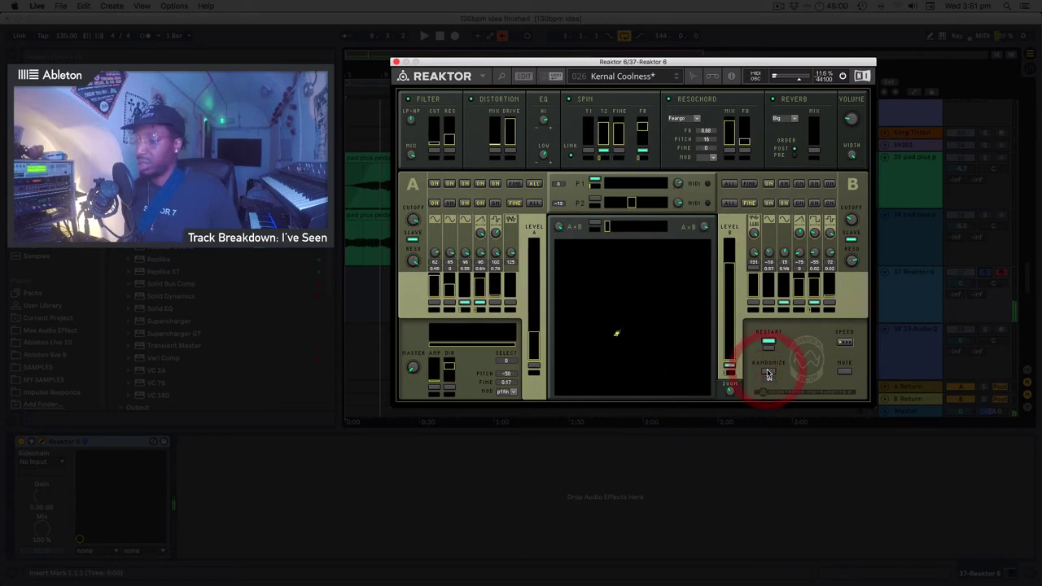
click(768, 373)
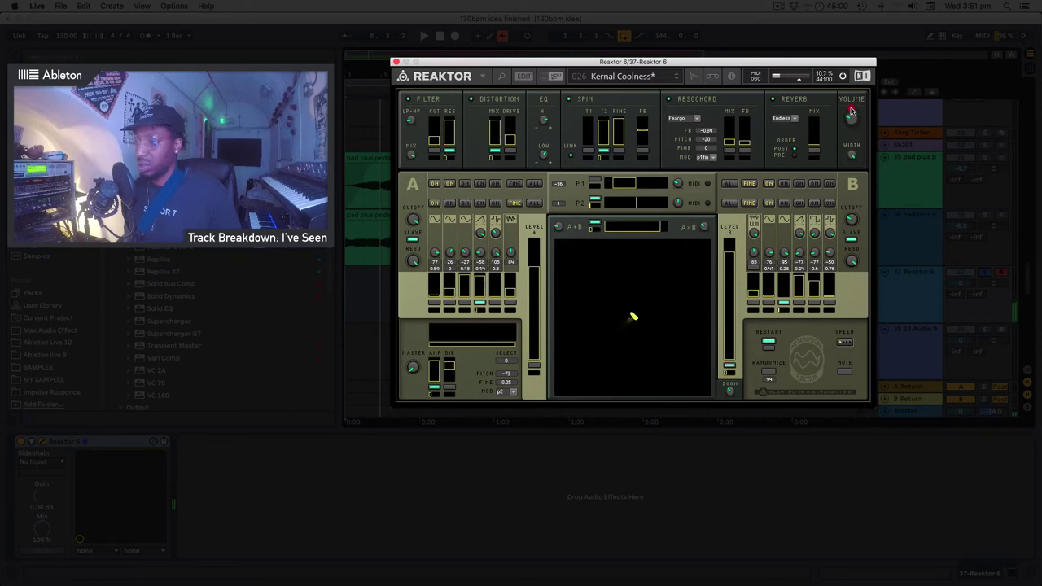
drag(852, 123, 852, 104)
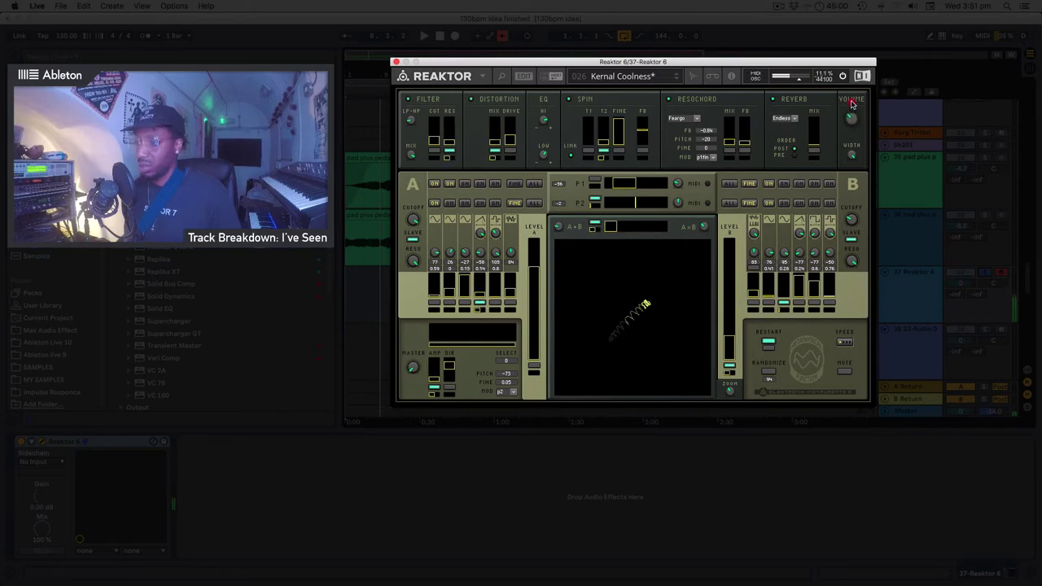
Repeatedly randomize the Kernal Coolness sound to audition different drone variations.
click(768, 373)
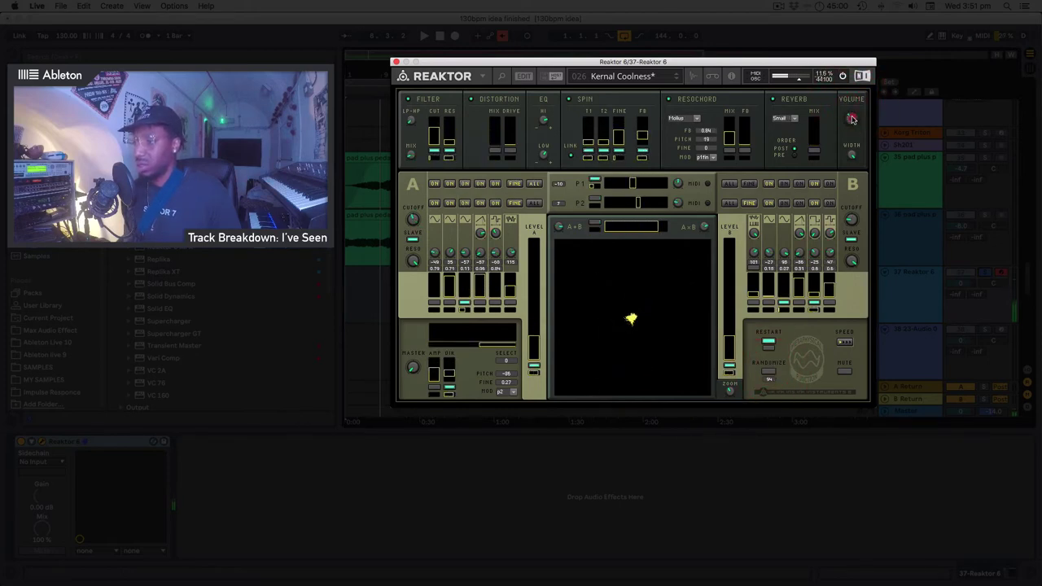
click(769, 374)
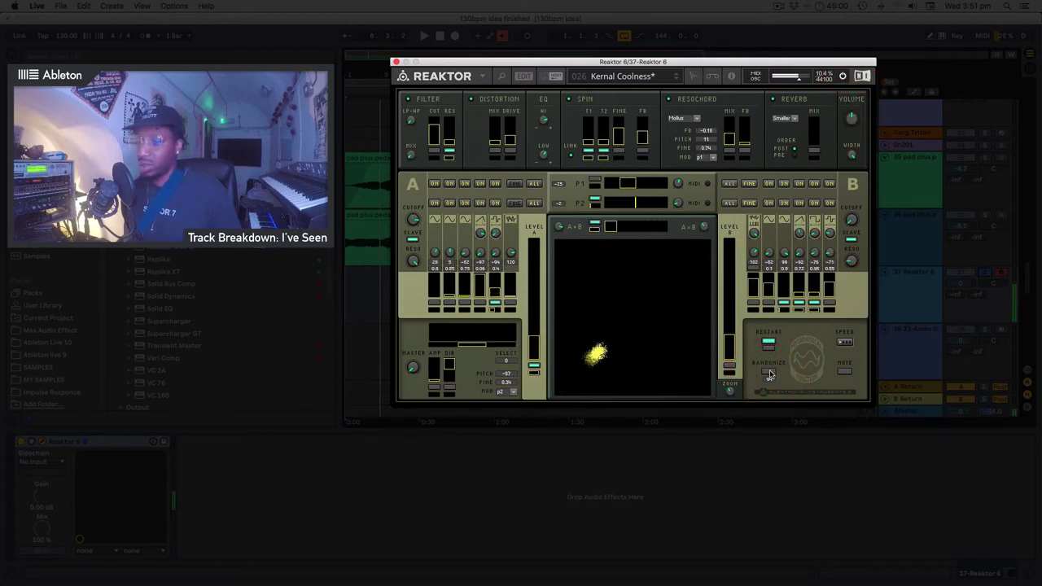
click(768, 373)
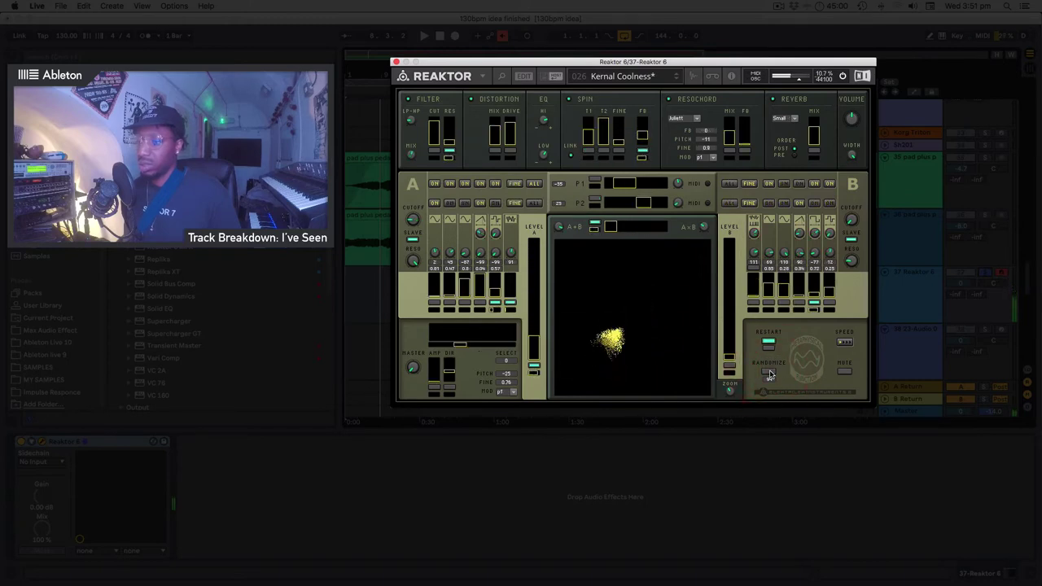
click(768, 373)
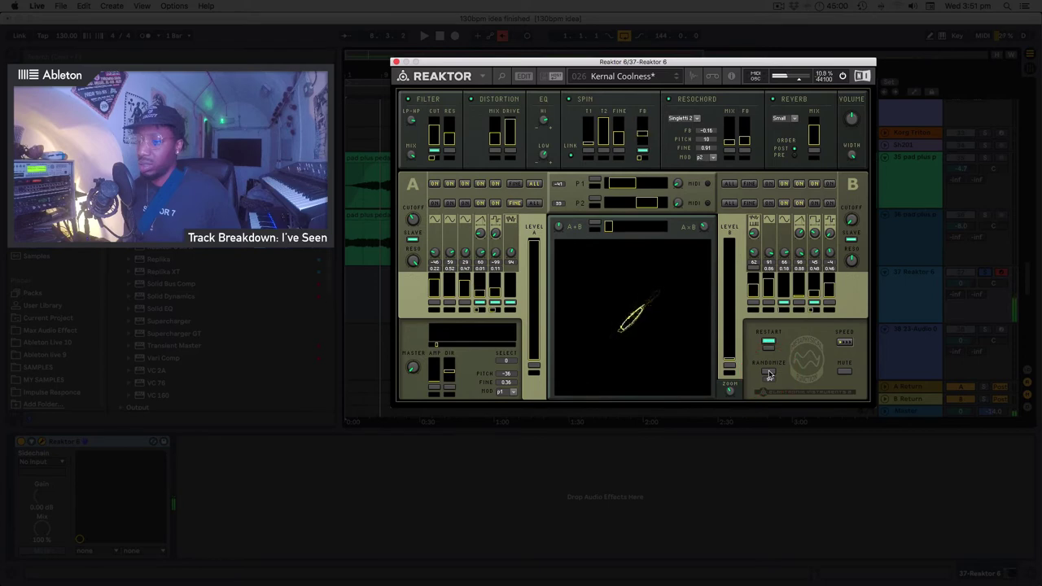
click(769, 373)
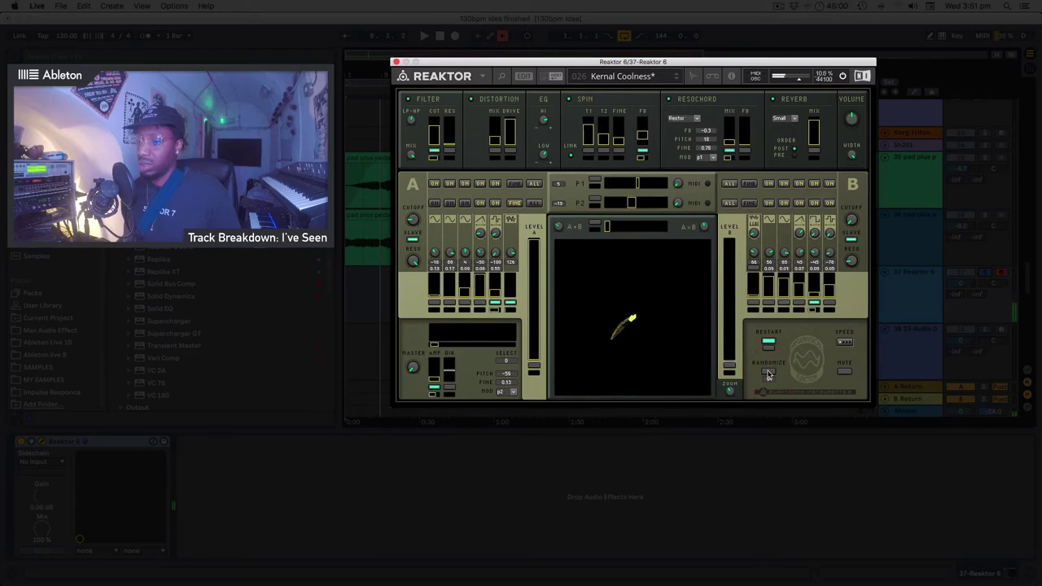
click(769, 374)
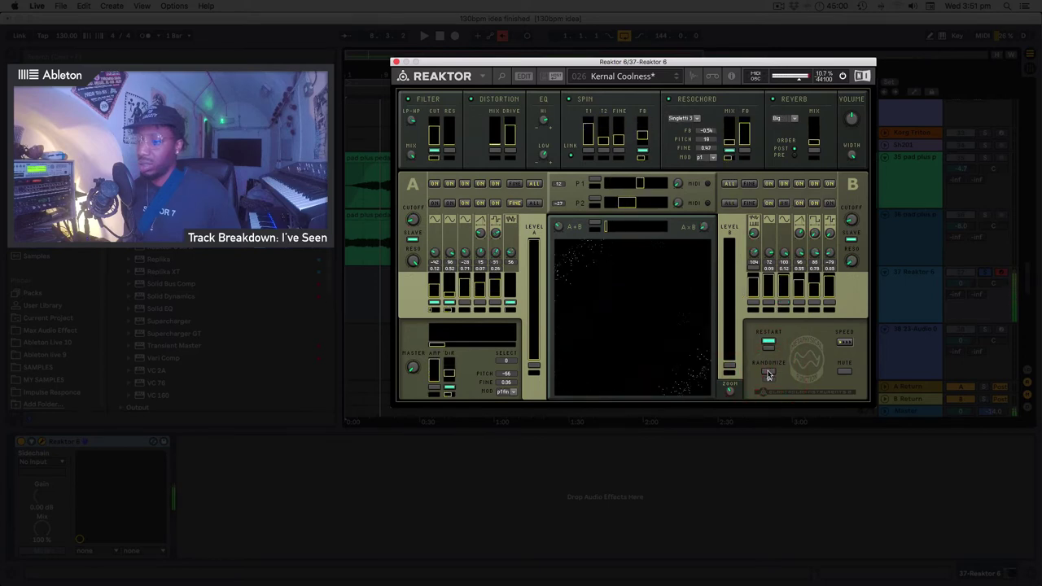
click(769, 374)
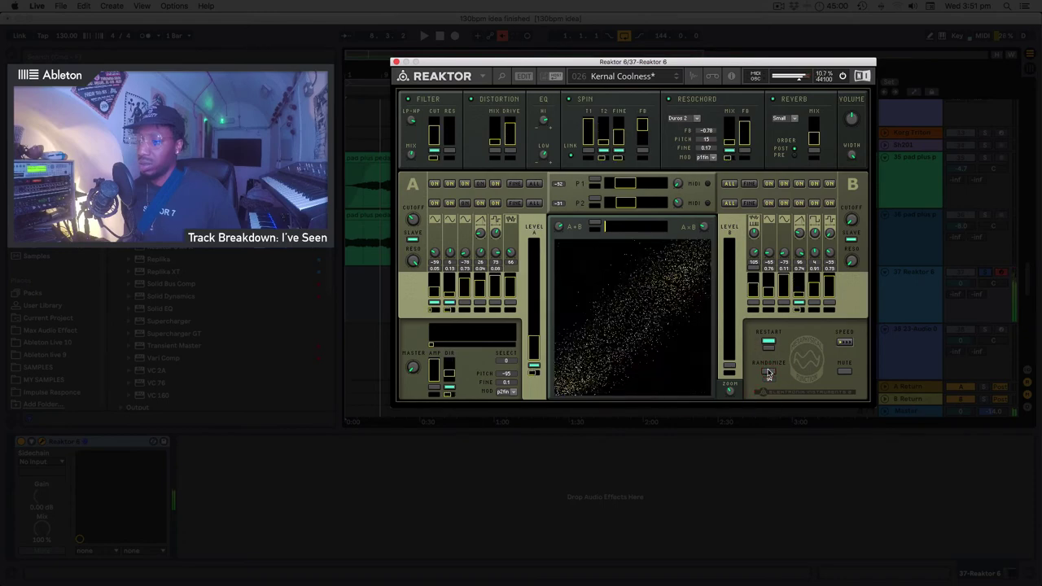
click(769, 374)
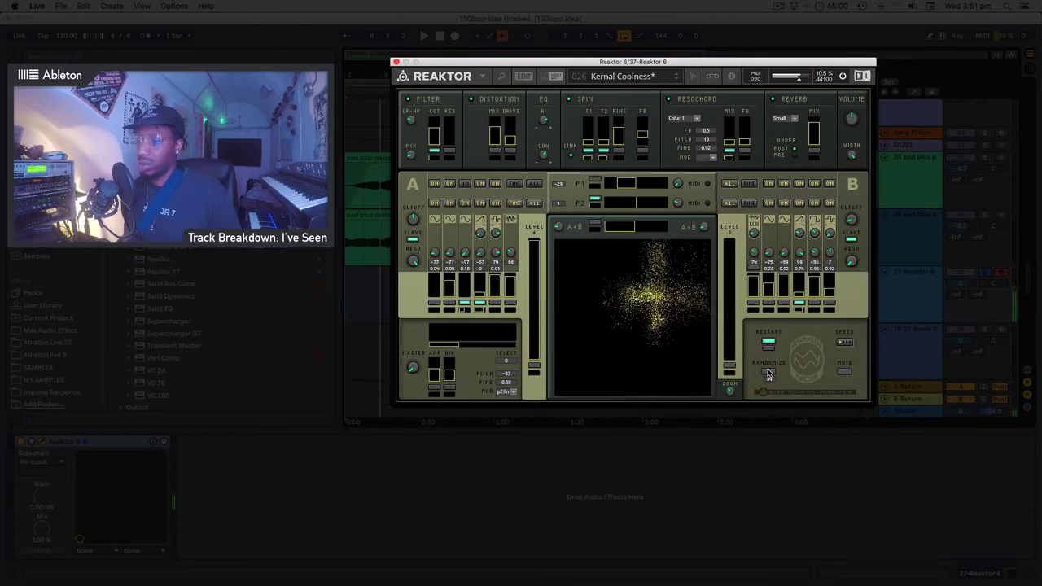
click(769, 374)
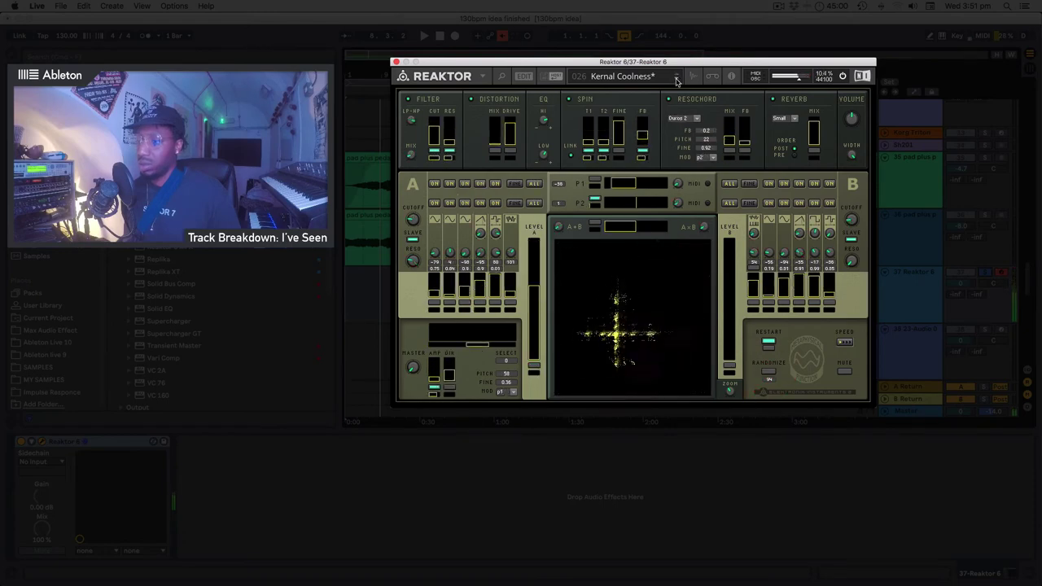
Load the Animal Lover snapshot and randomize its sound twice.
click(676, 79)
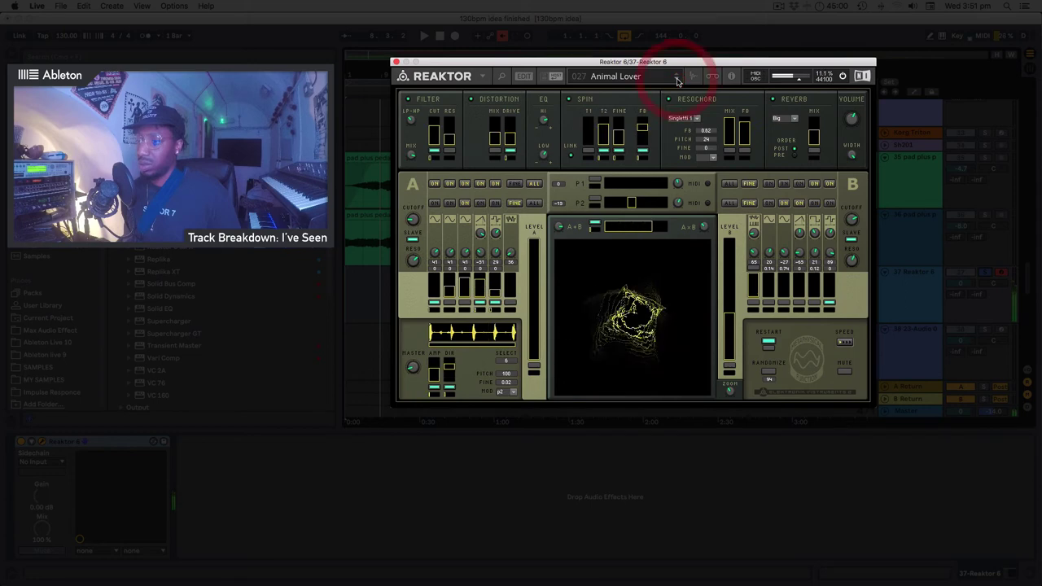
click(768, 373)
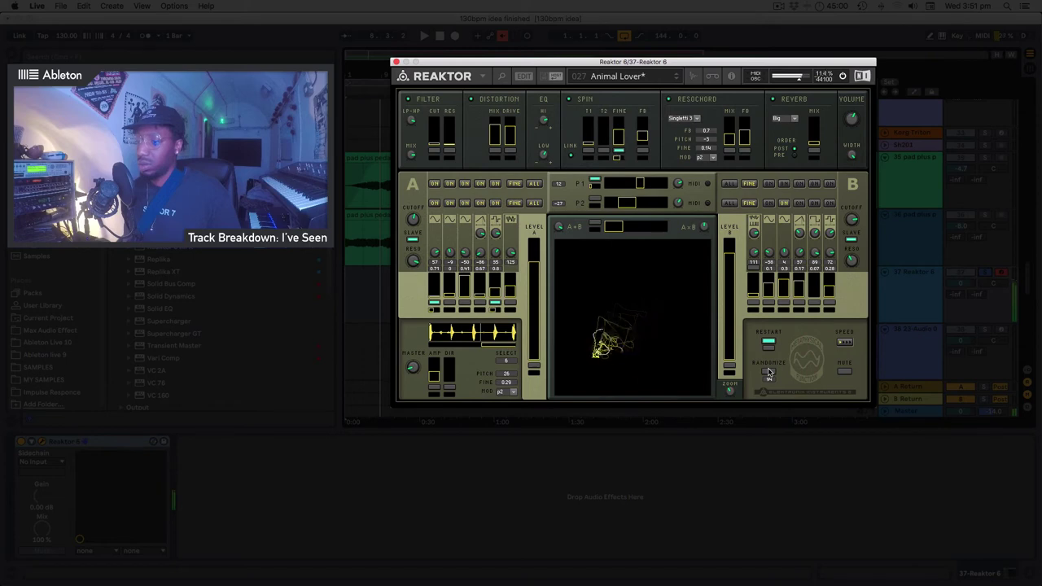
click(768, 373)
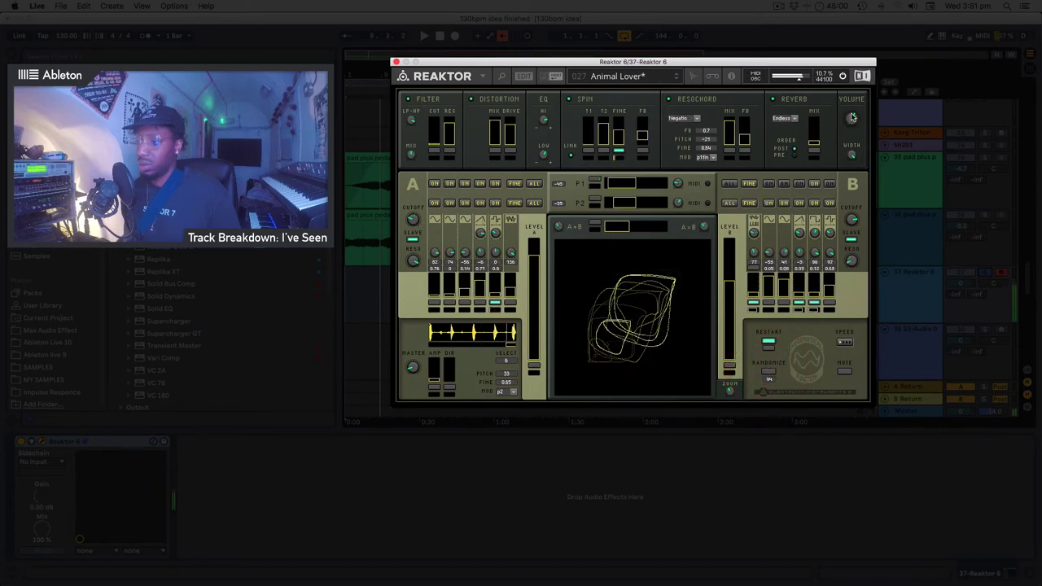
click(856, 158)
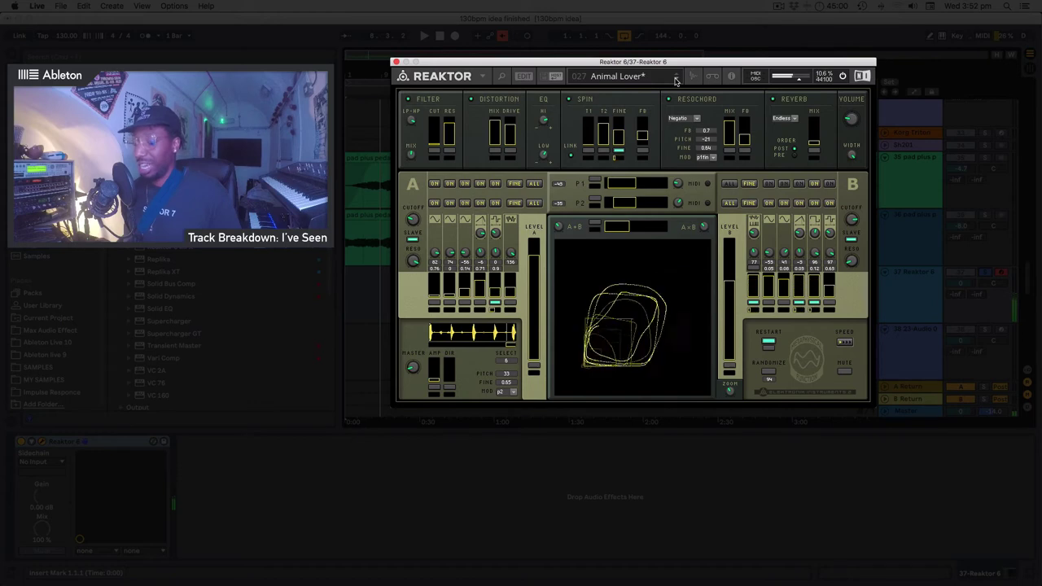
Load the Slippery Knots snapshot and randomize its sound four times.
click(676, 79)
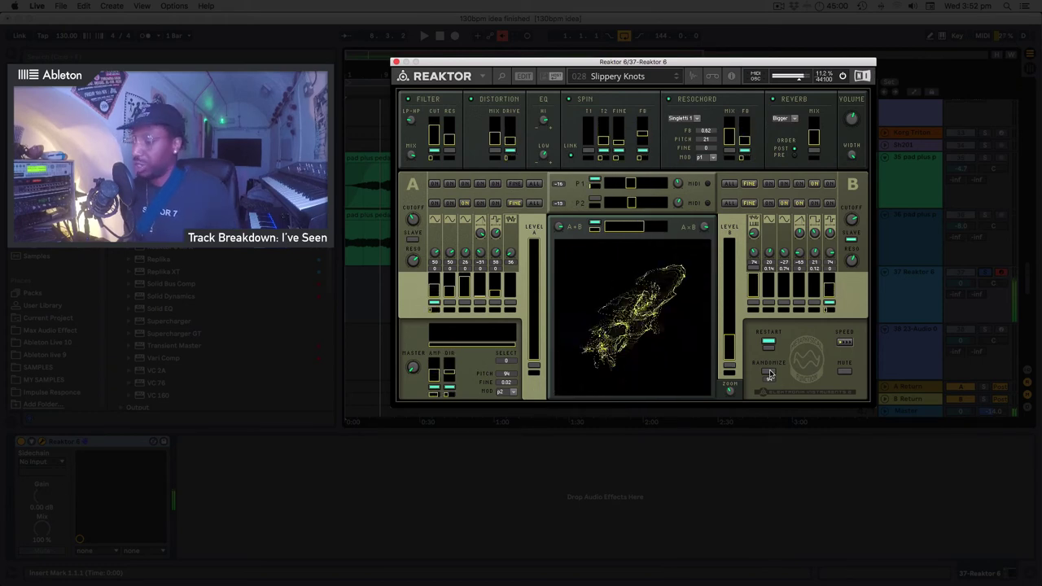
click(770, 375)
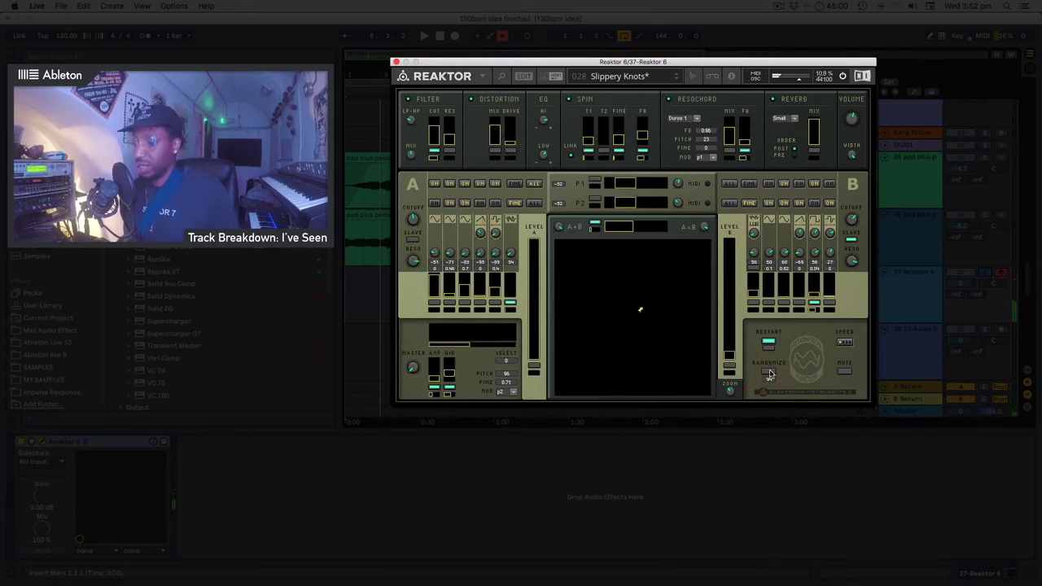
click(771, 375)
click(770, 374)
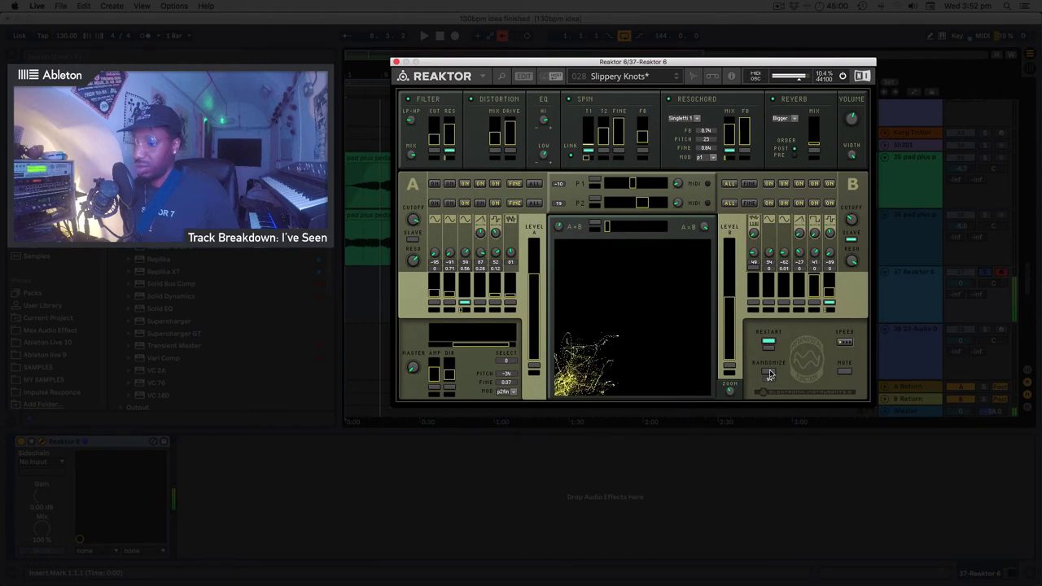
click(770, 375)
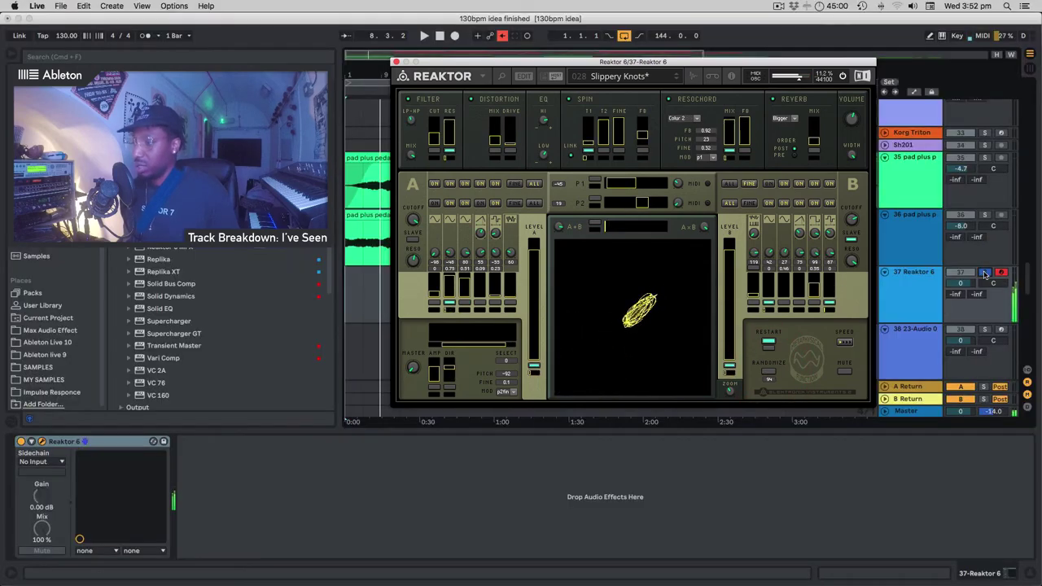
Unsolo track 37 and close the Reaktor window.
click(937, 204)
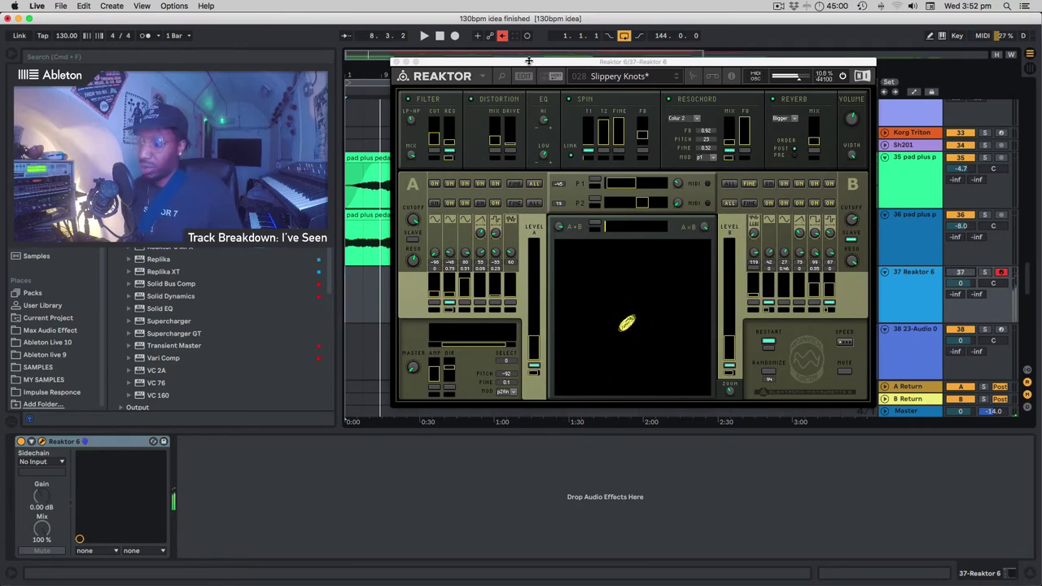
drag(529, 61, 517, 65)
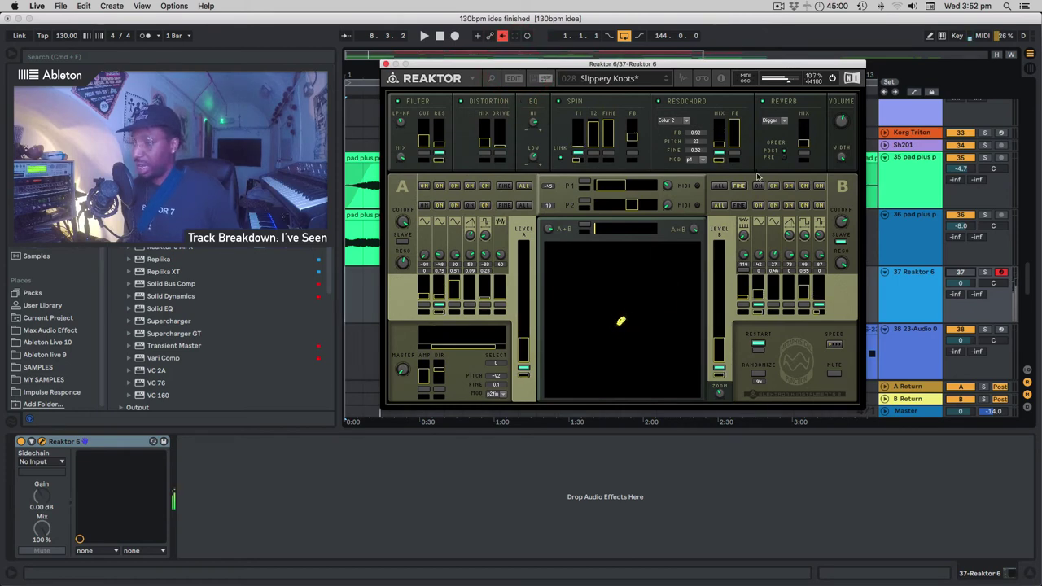
click(386, 65)
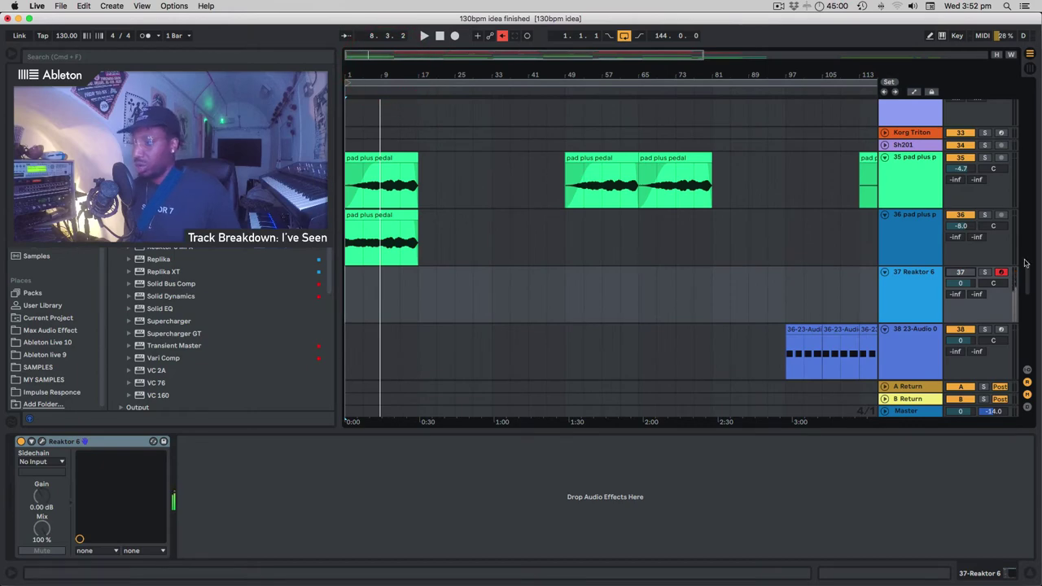
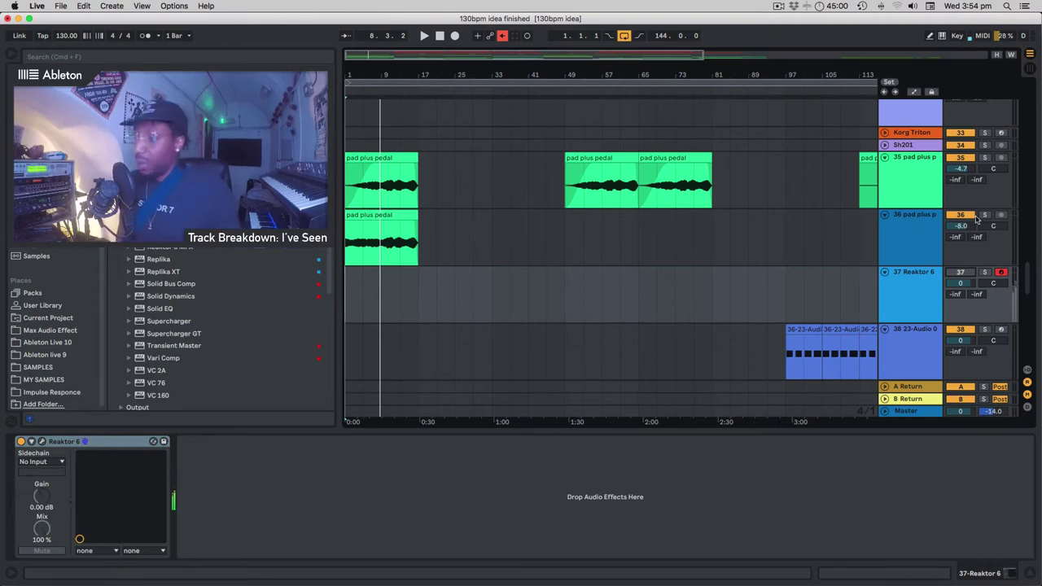
Audition track 36's pad soloed, then unsolo and deactivate that track.
click(986, 214)
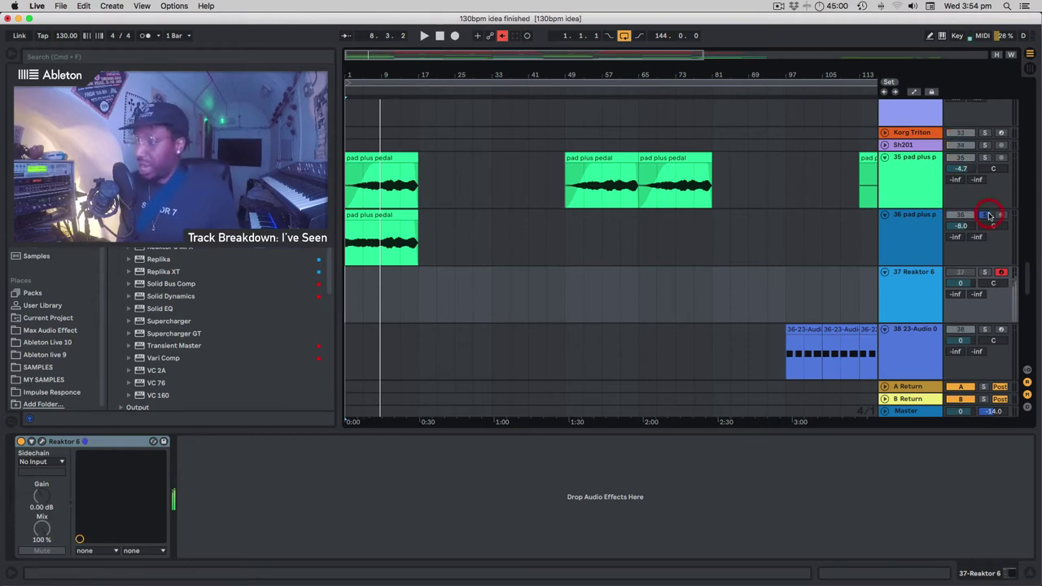
key(space)
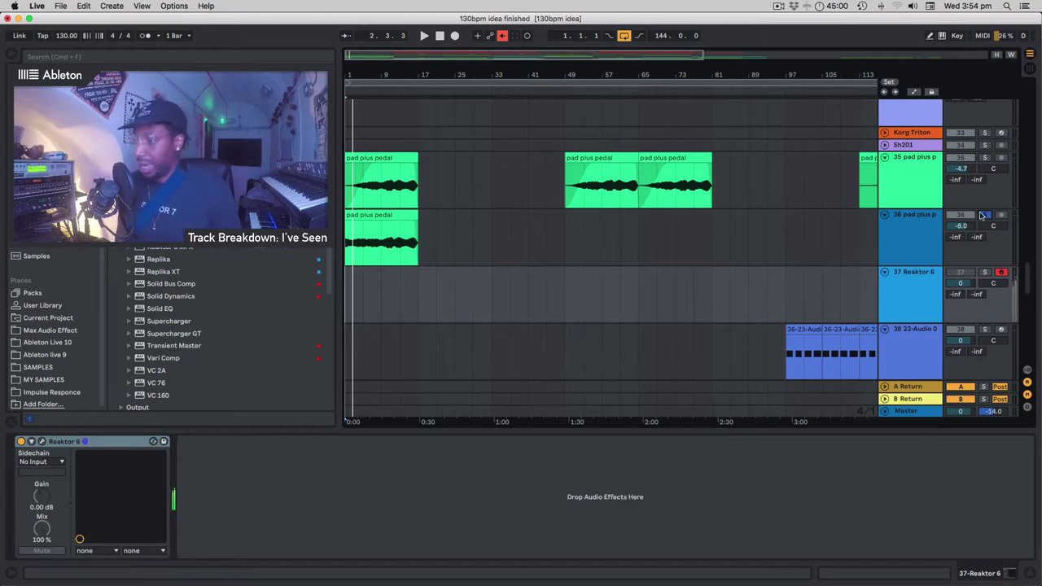
click(985, 215)
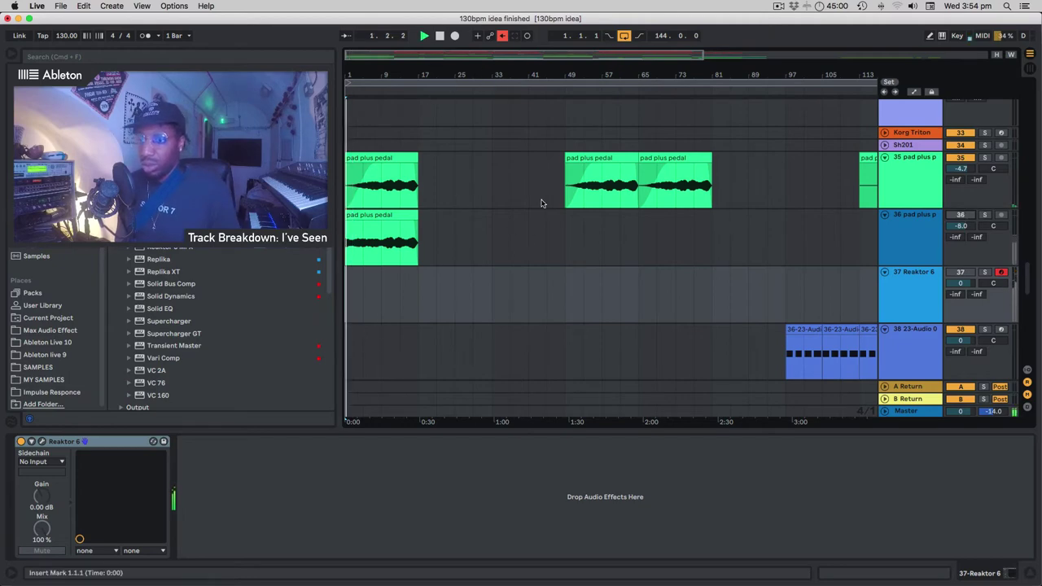
Reactivate the deactivated Sampler clips at the start of track 29, selecting bars 1 to 21.
scroll(498, 249, up, 3)
scroll(497, 249, down, 3)
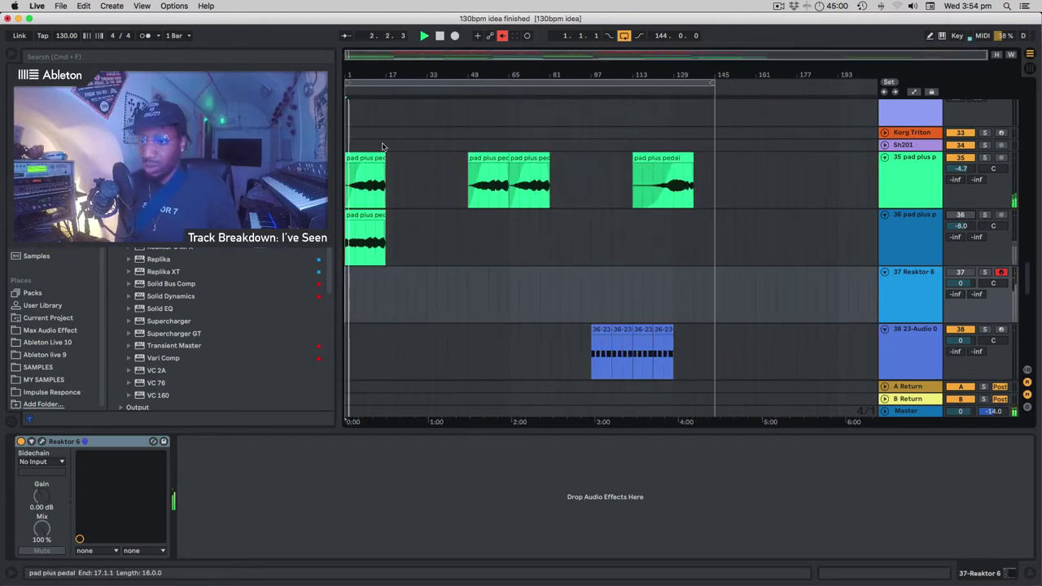
scroll(438, 222, down, 5)
scroll(437, 222, up, 6)
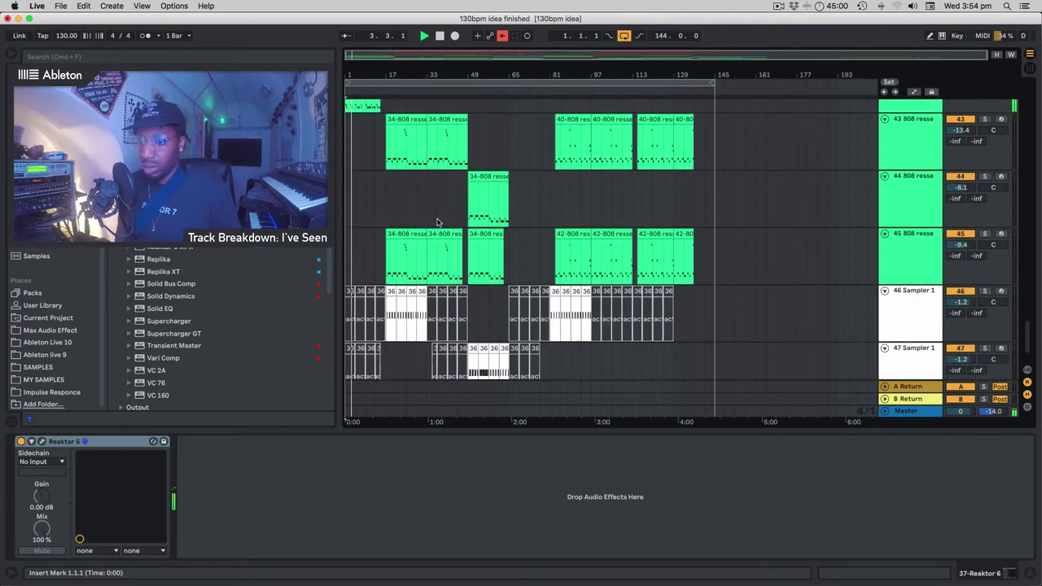
scroll(437, 222, up, 5)
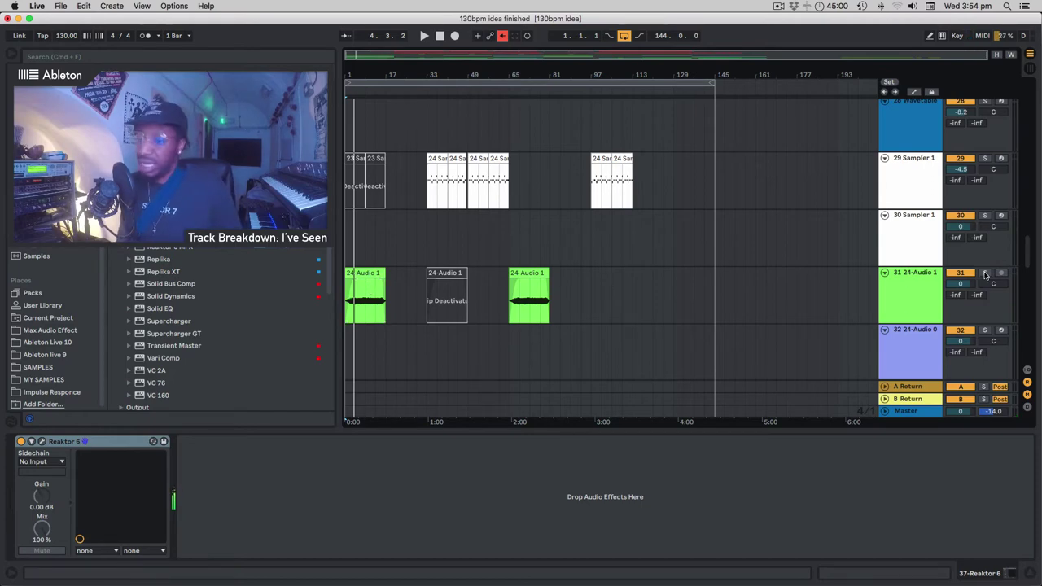
drag(390, 174, 341, 177)
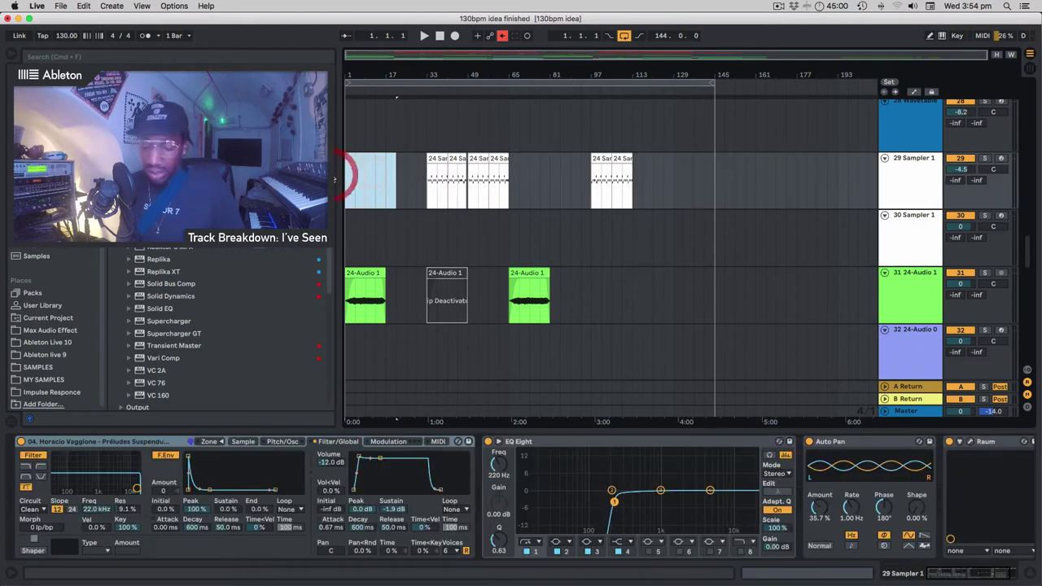
key(0)
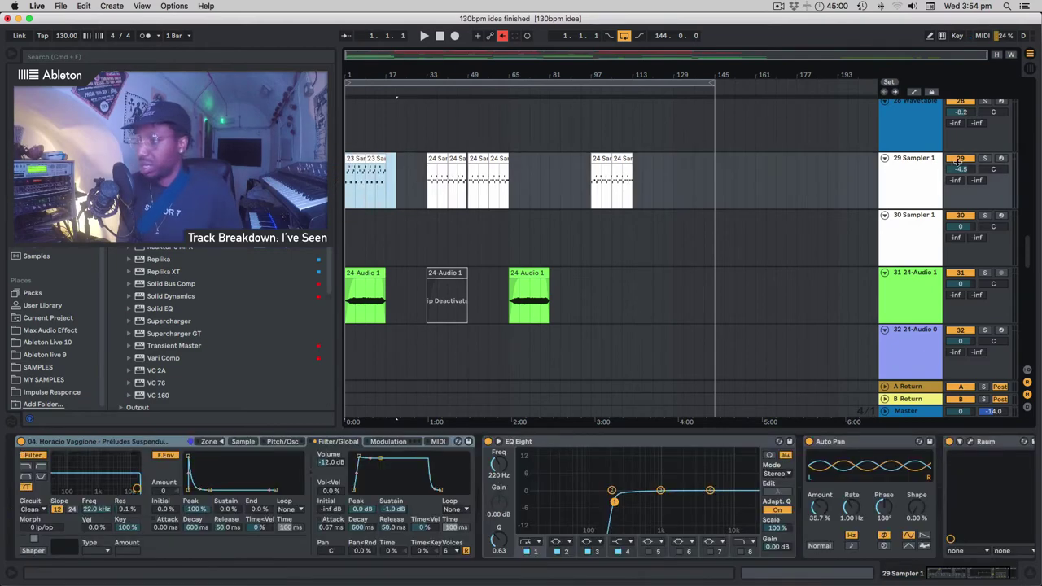
Solo the audio on track 31 in place of track 29, audition it from bar 5 and unsolo it.
click(983, 159)
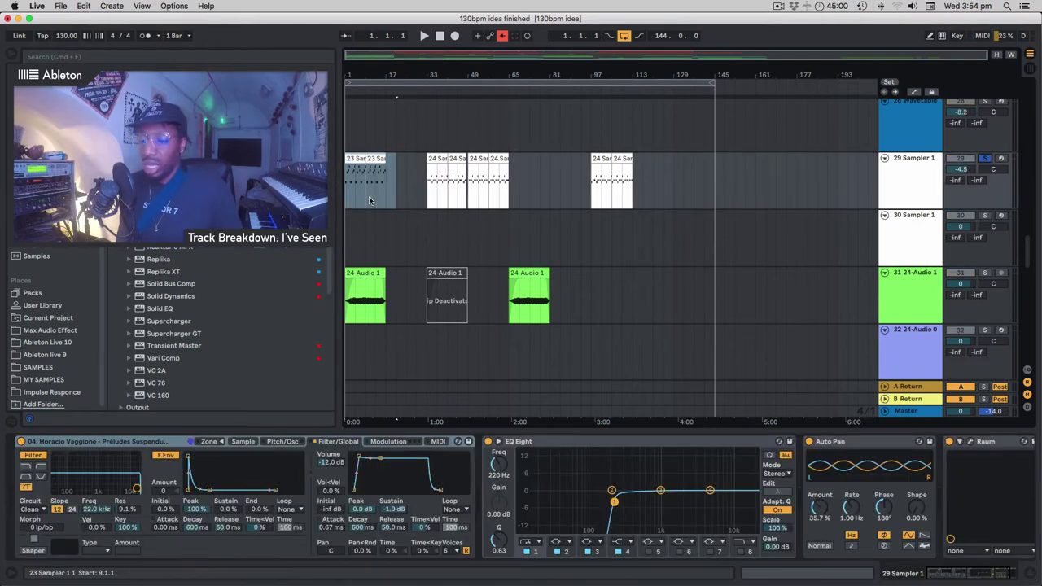
click(985, 274)
click(373, 270)
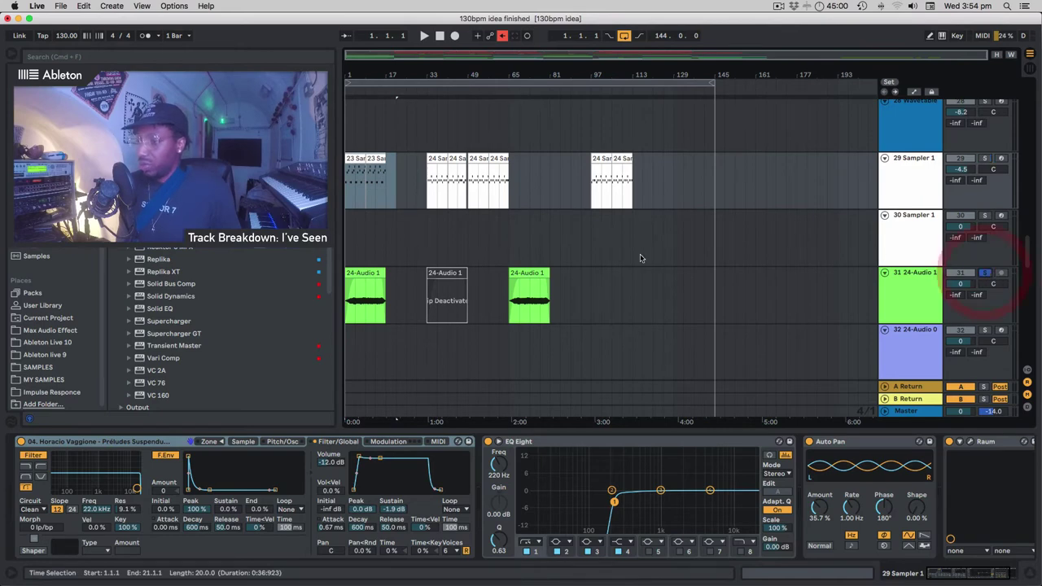
click(355, 255)
key(space)
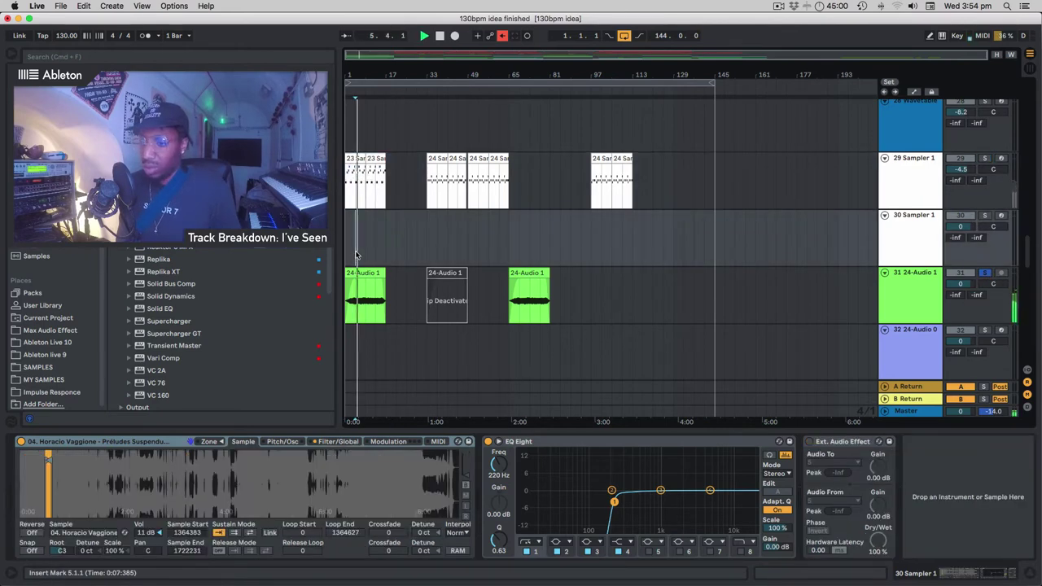
key(space)
click(986, 273)
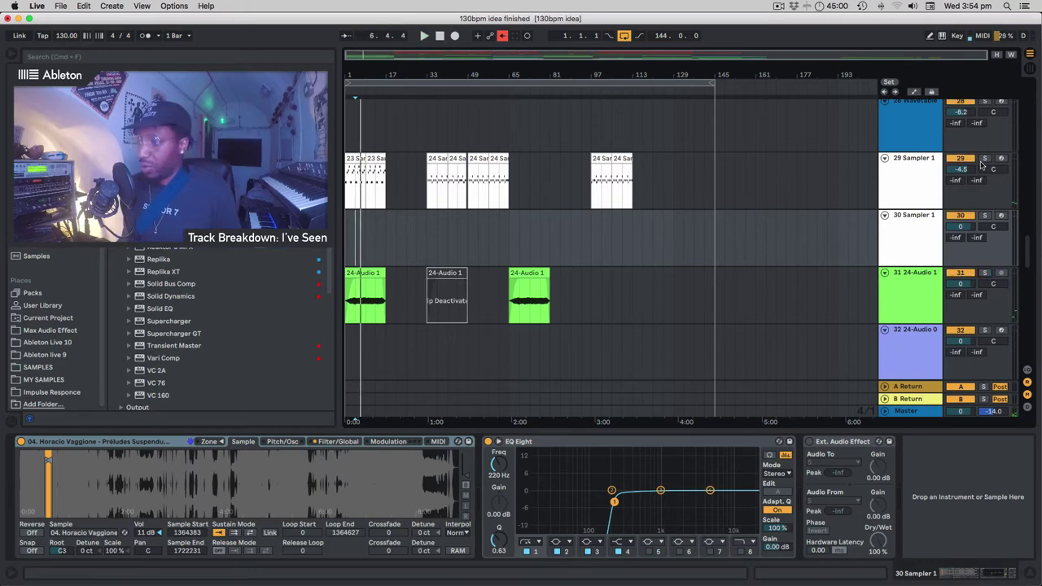
Solo and audition track 29, and examine the start of the Horacio Vaggione sample's waveform in Sampler.
click(984, 159)
key(space)
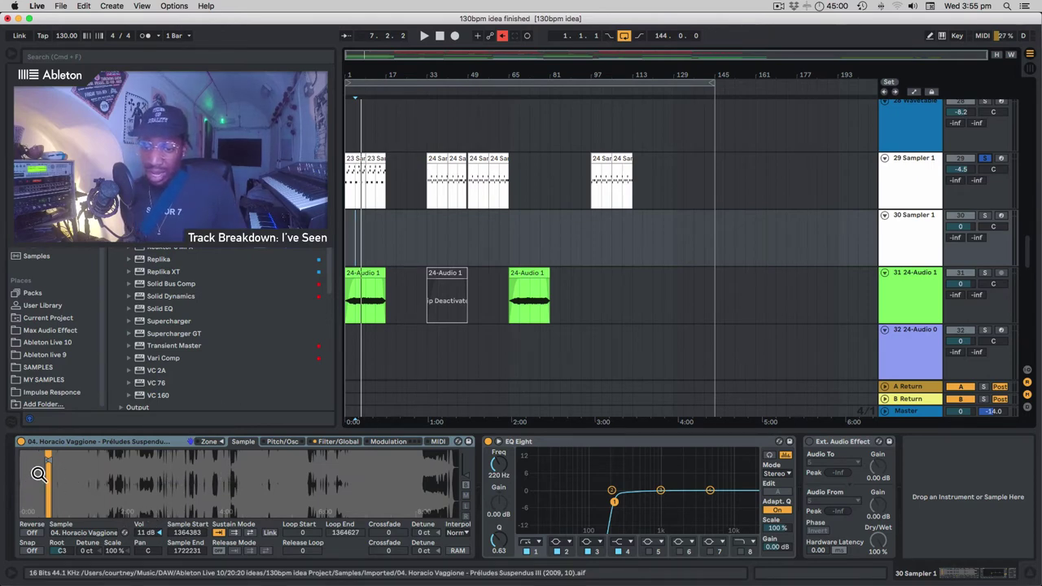
drag(37, 483, 93, 489)
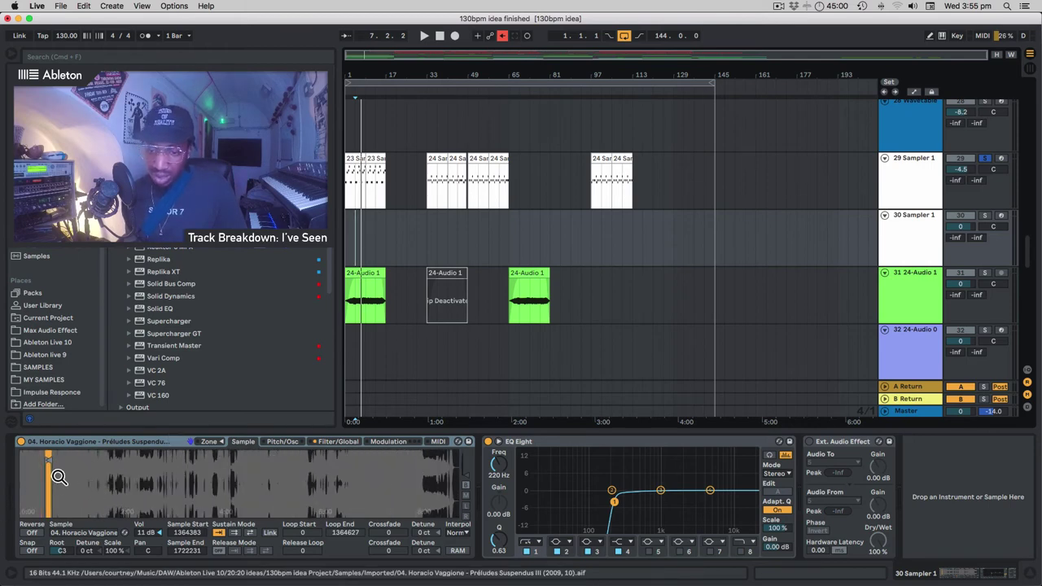
Examine the active sample region in track 30's Sampler and play the soloed track 29 from bar 5.
drag(25, 467, 29, 495)
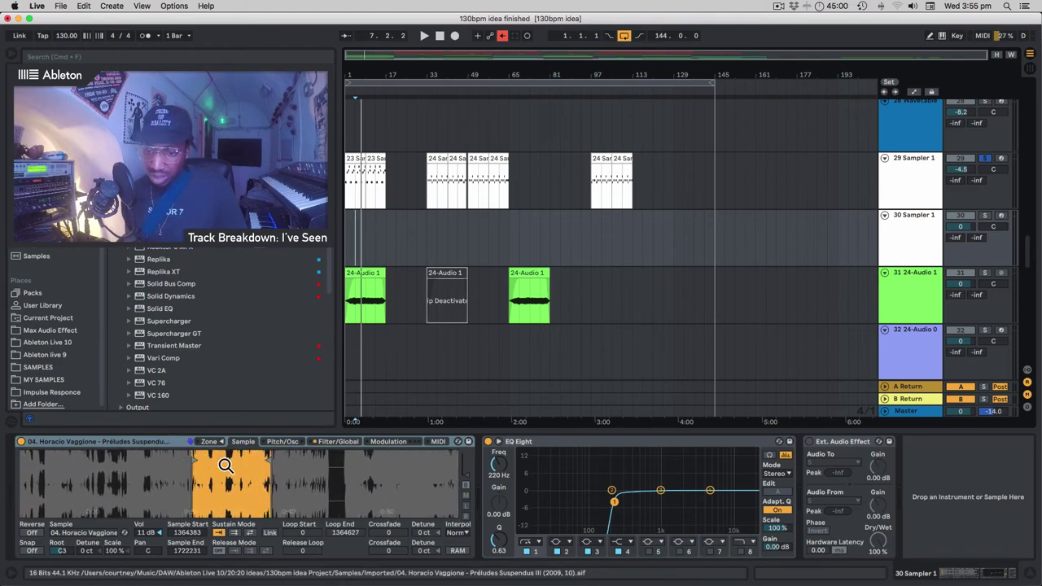
drag(223, 460, 226, 493)
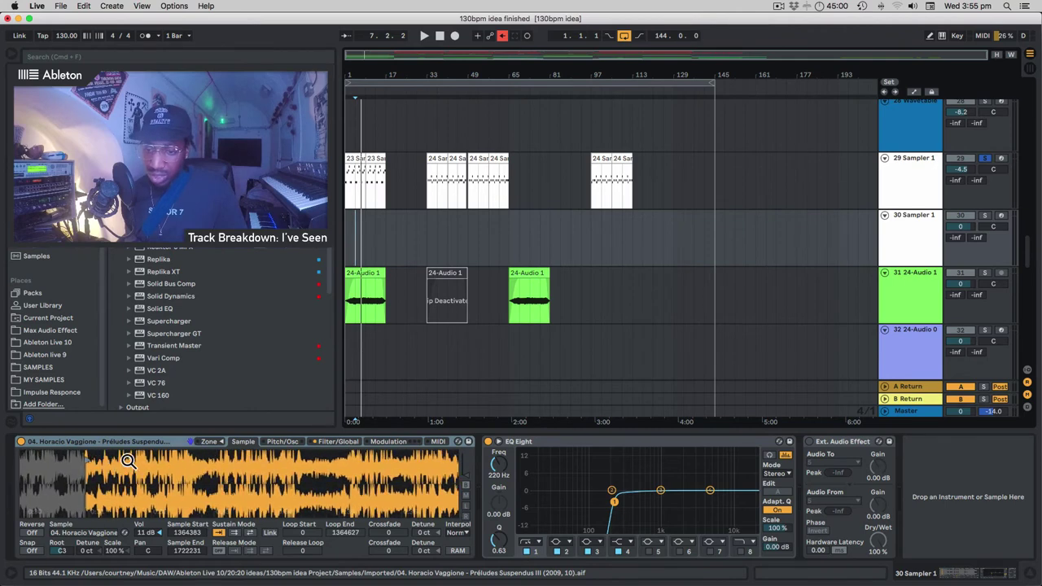
key(space)
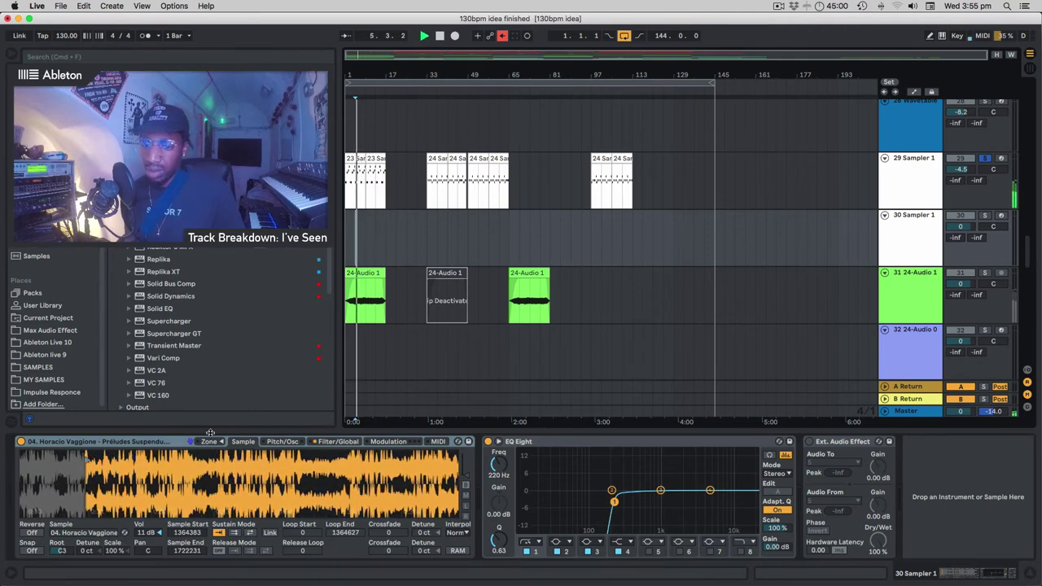
key(space)
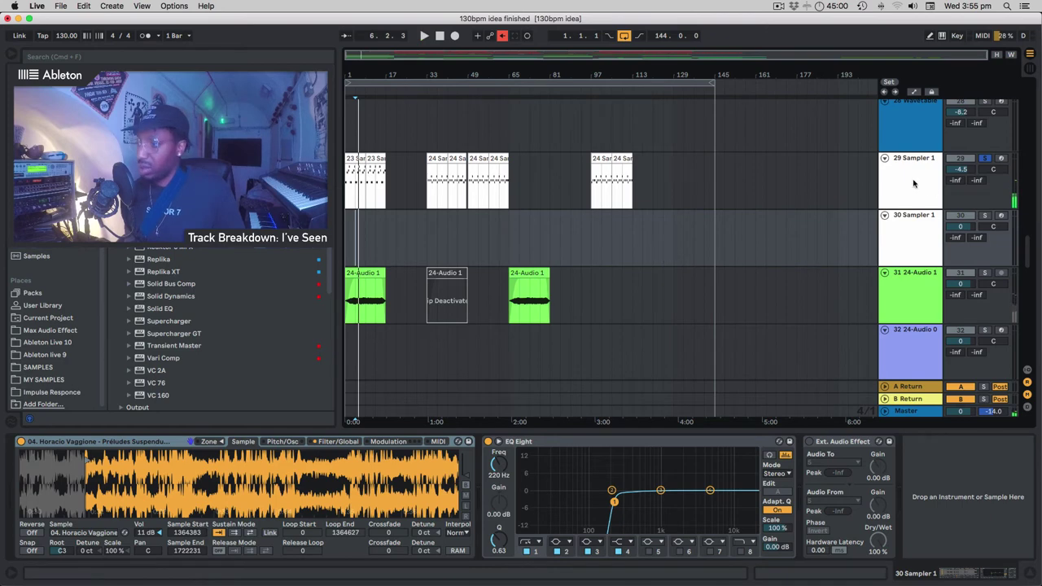
Examine the Horacio Vaggione sample's active region up close in track 29's Sampler.
click(909, 181)
click(242, 442)
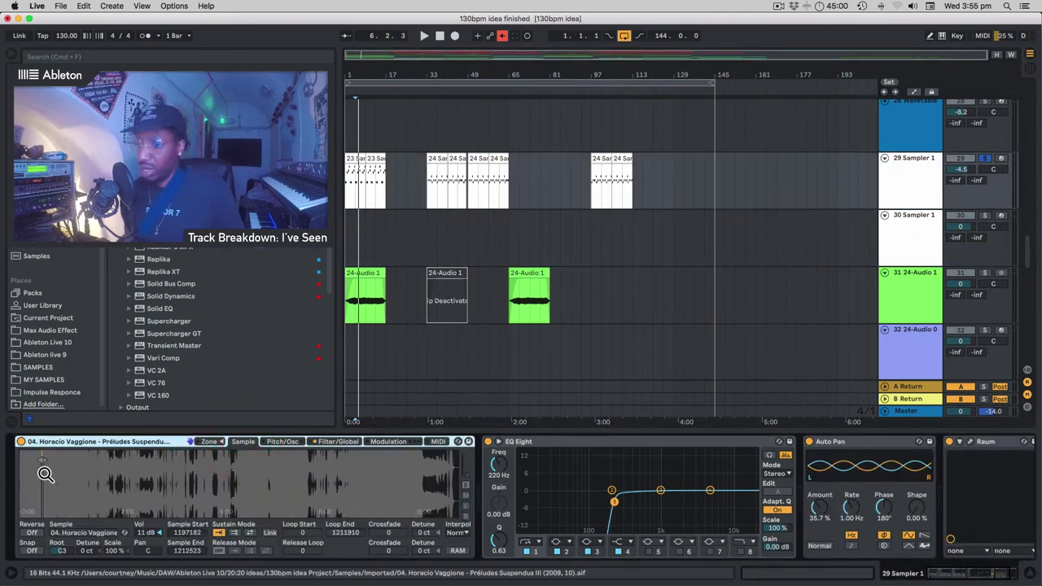
drag(45, 474, 317, 511)
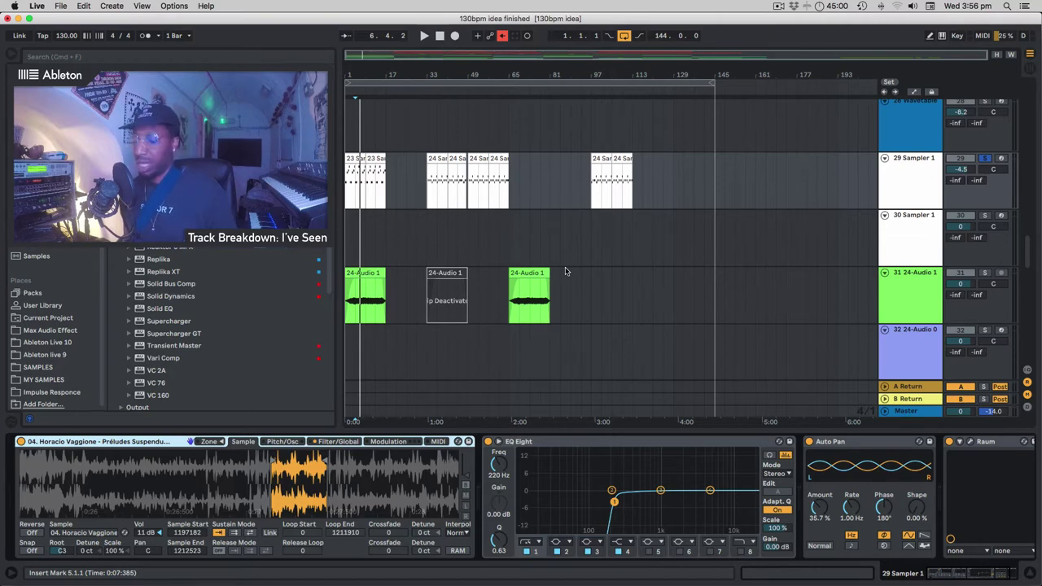
Solo and audition track 31 in place of track 29, then deactivate track 29's Sampler clips from bar 1 to 17.
click(984, 274)
key(space)
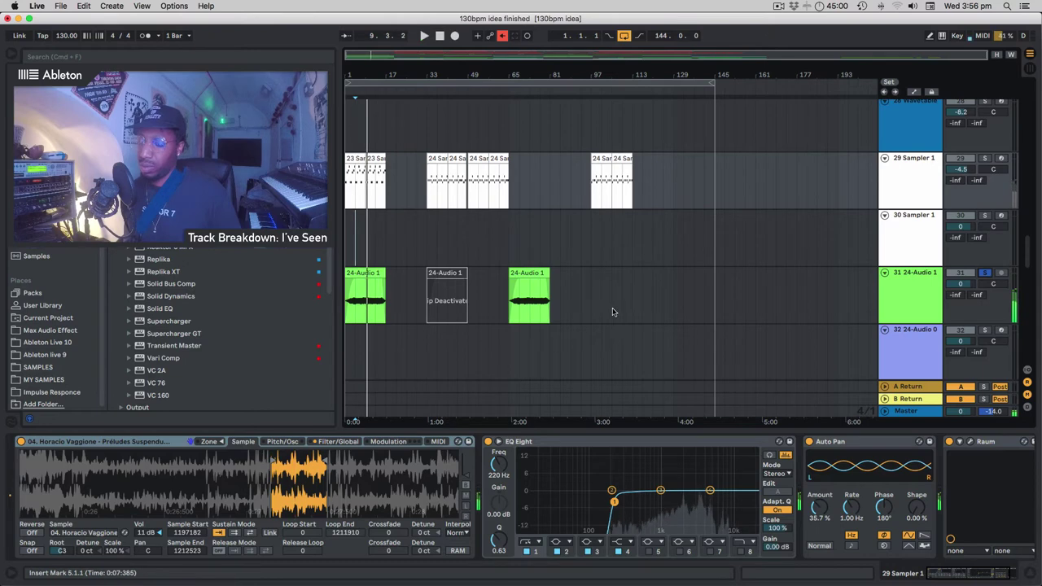
click(372, 193)
key(Delete)
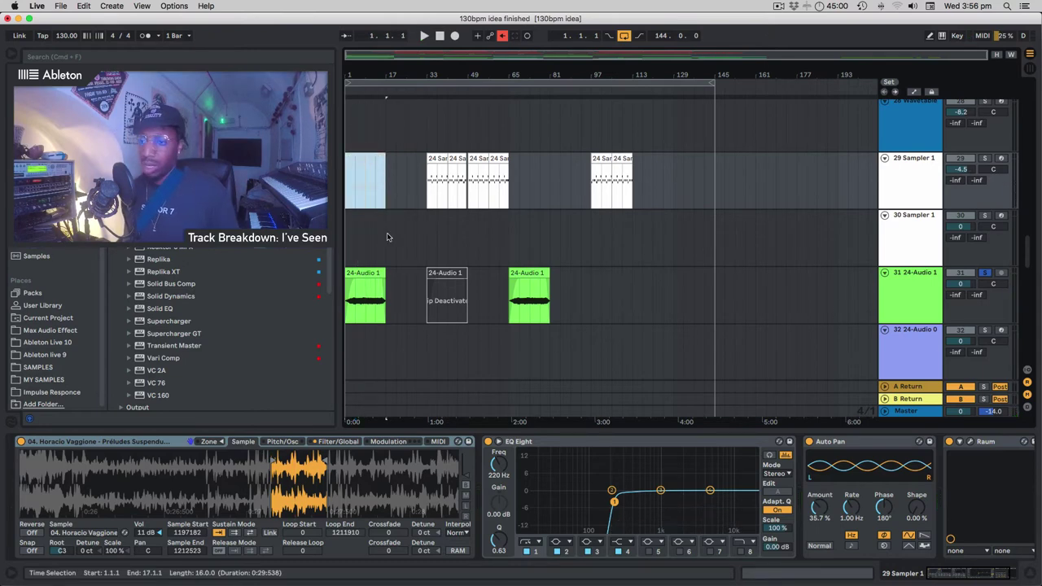
click(388, 237)
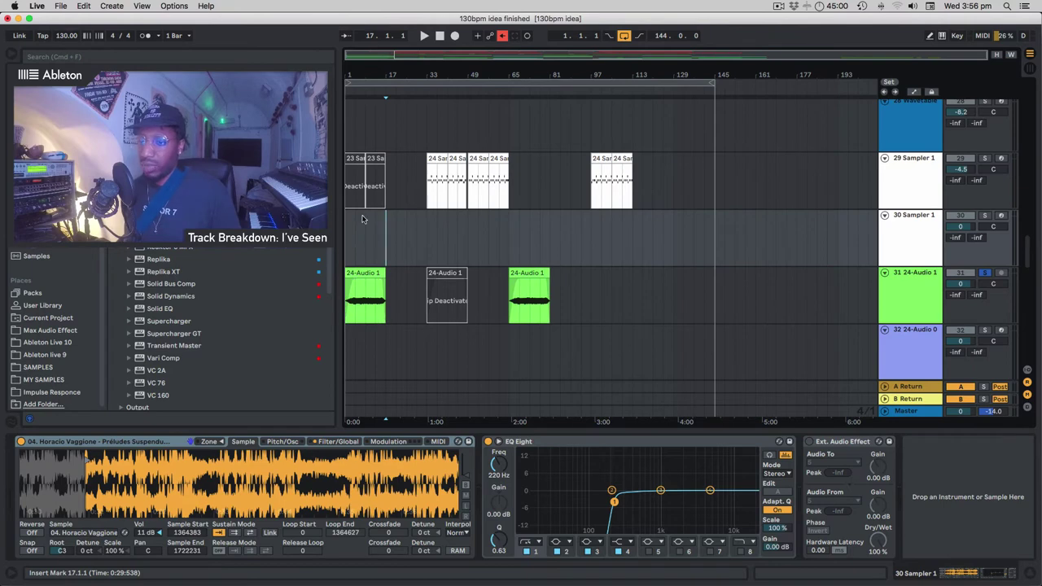
Unsolo track 31, play the full mix from bar 9 and look through tracks 24 to 35.
click(365, 127)
key(space)
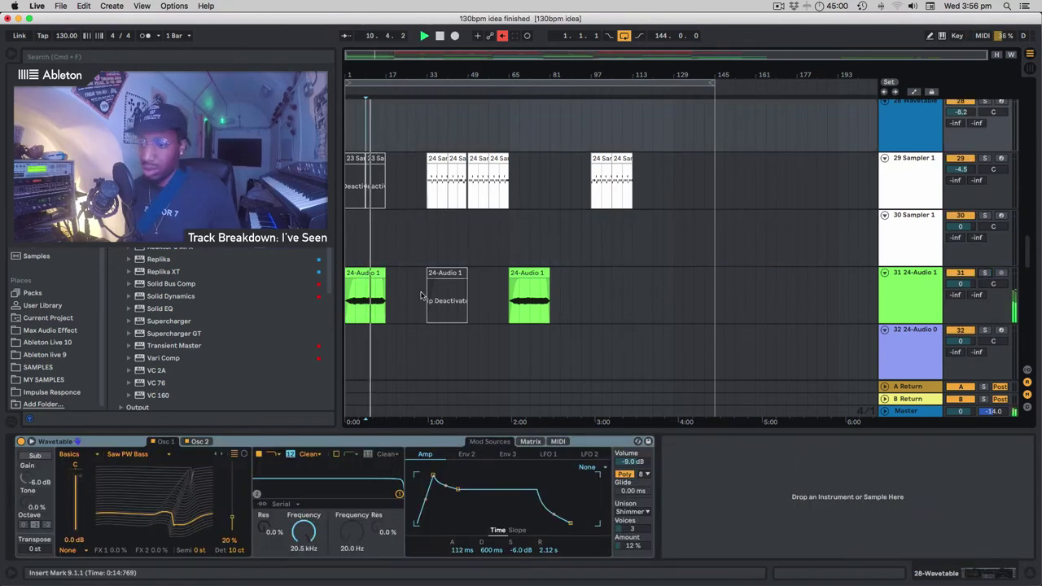
scroll(416, 293, up, 5)
scroll(416, 293, down, 5)
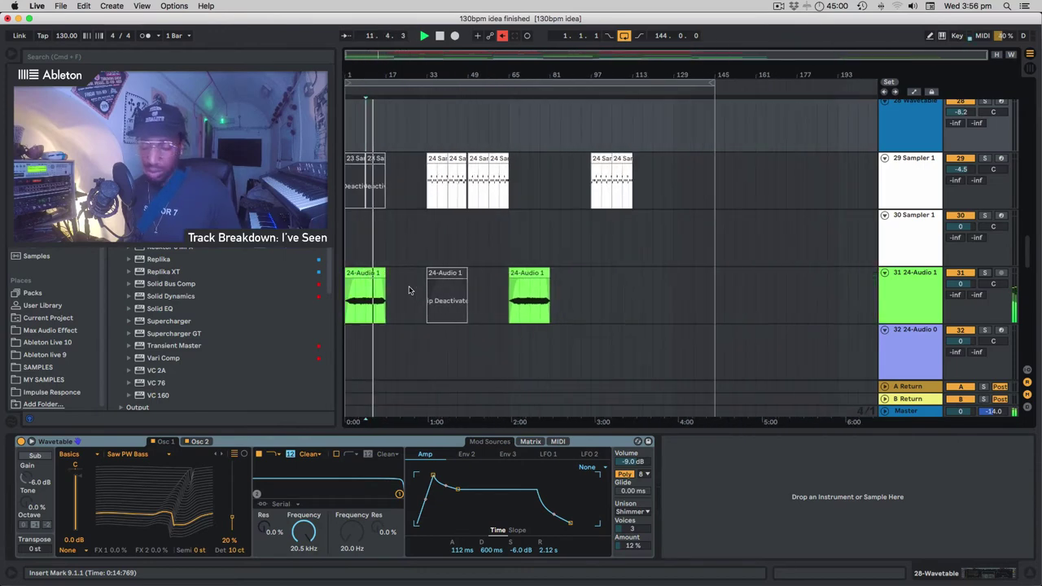
scroll(409, 291, down, 10)
scroll(410, 290, up, 10)
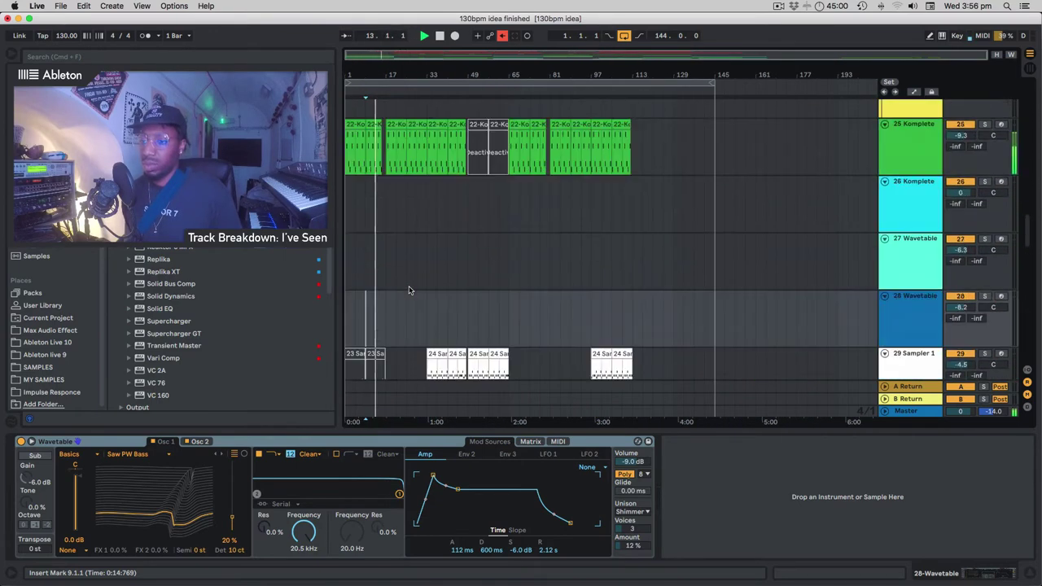
scroll(409, 290, down, 2)
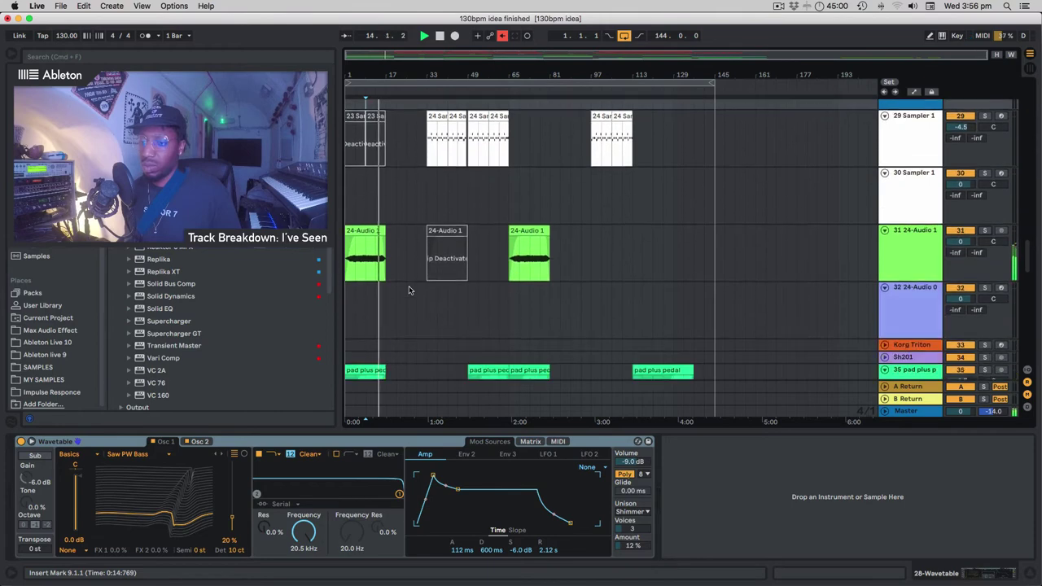
scroll(410, 291, up, 5)
scroll(410, 291, up, 6)
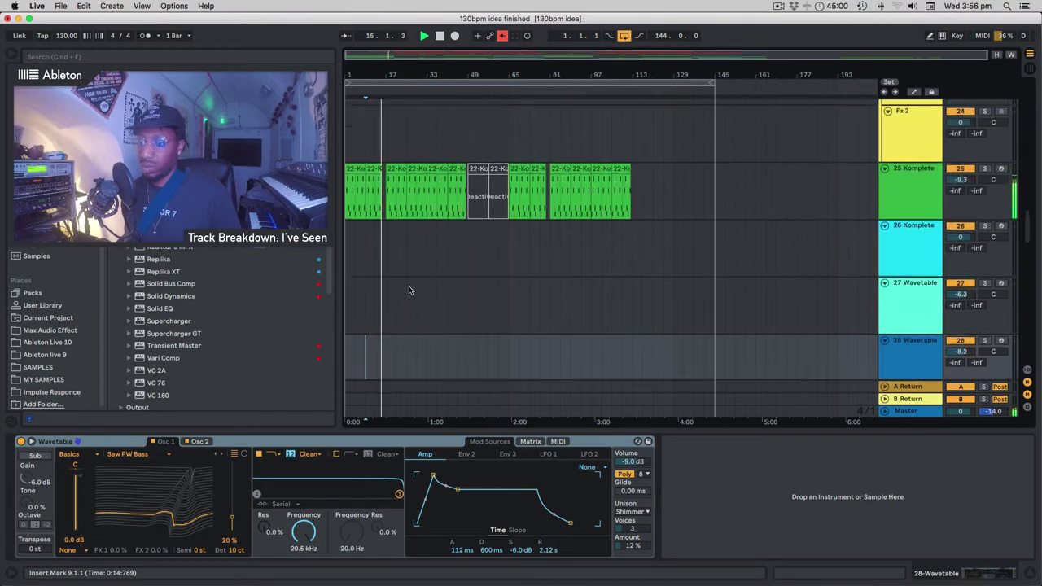
scroll(410, 290, down, 4)
scroll(410, 291, down, 3)
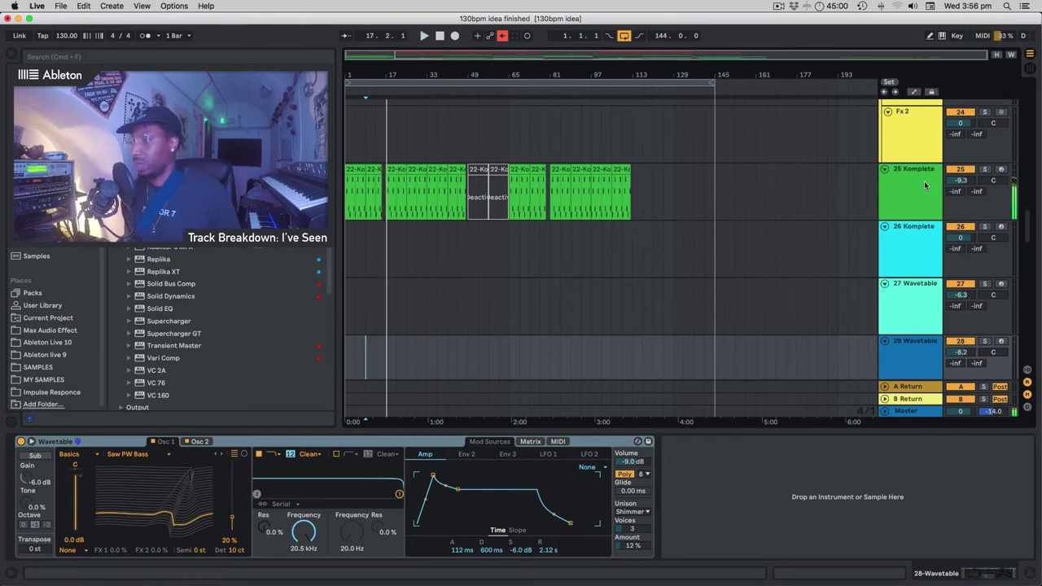
Stop and return playback to bar 1, then open track 25's Komplete Kontrol to show the whole Razor instrument with its Hunted preset.
double_click(440, 37)
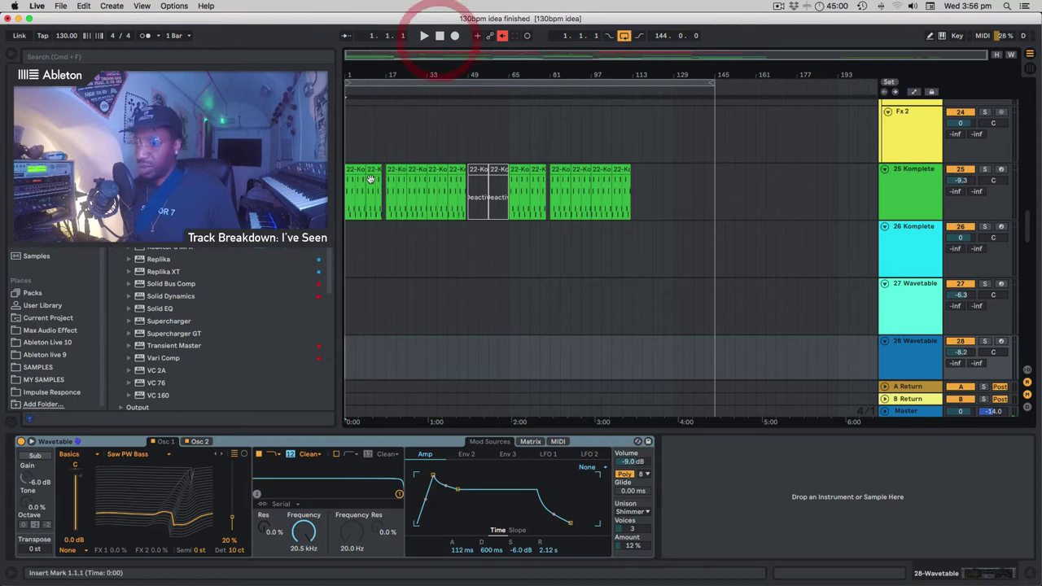
click(905, 185)
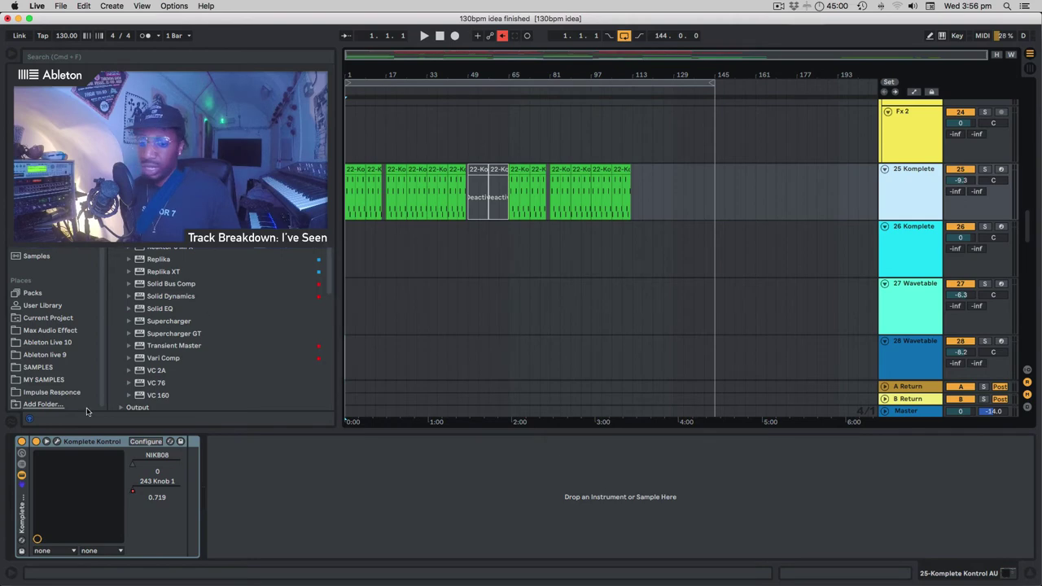
click(58, 441)
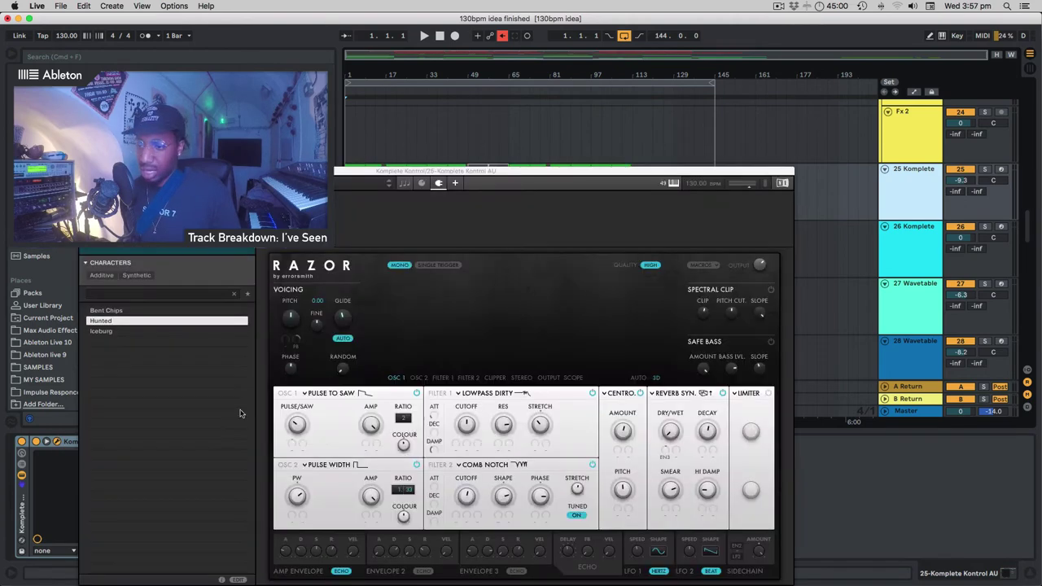
drag(516, 173, 647, 56)
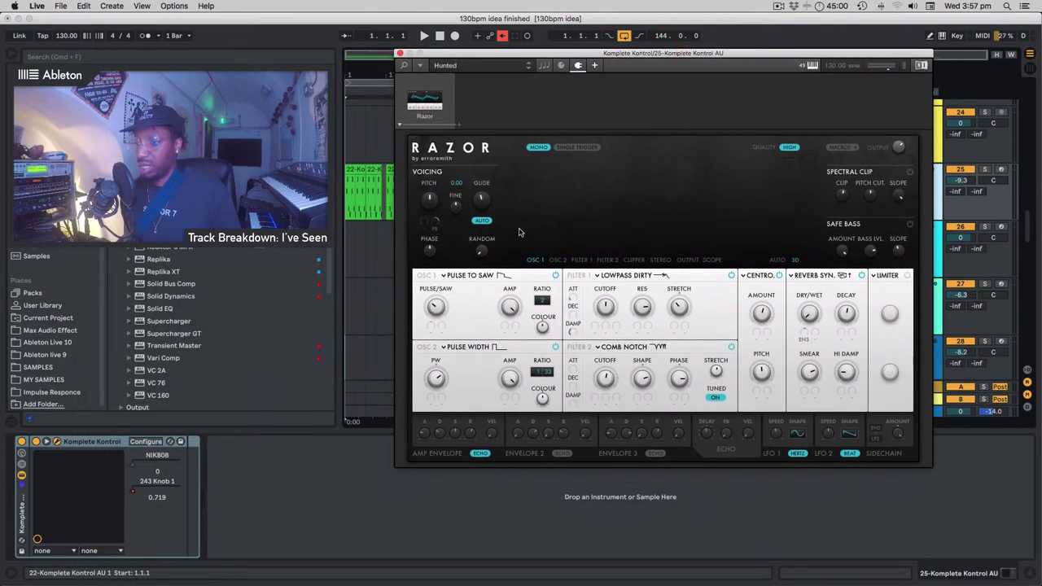
Solo track 25 and set the playback start at bar 5 for auditioning its Razor part.
click(363, 238)
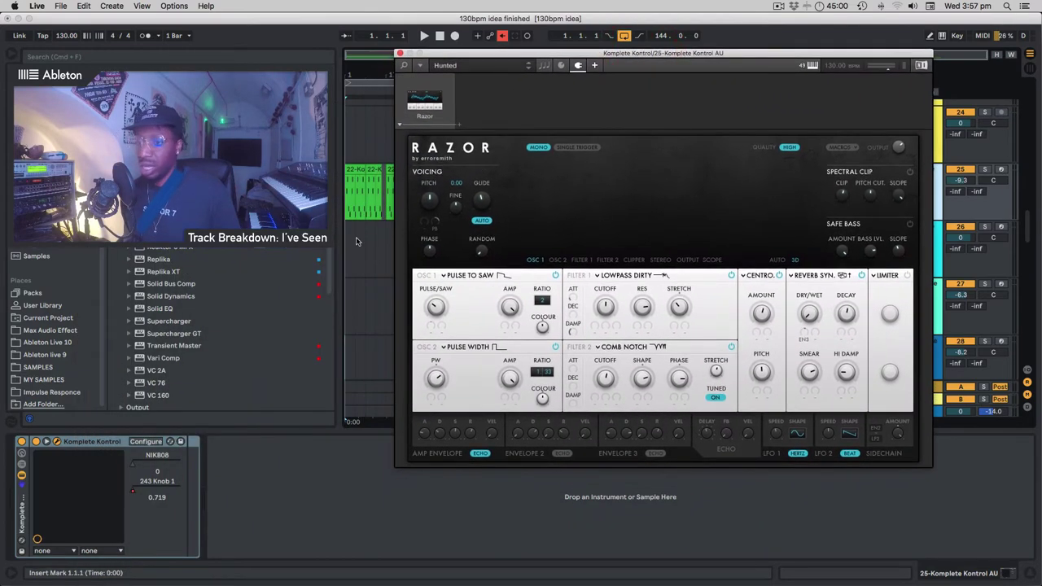
click(356, 241)
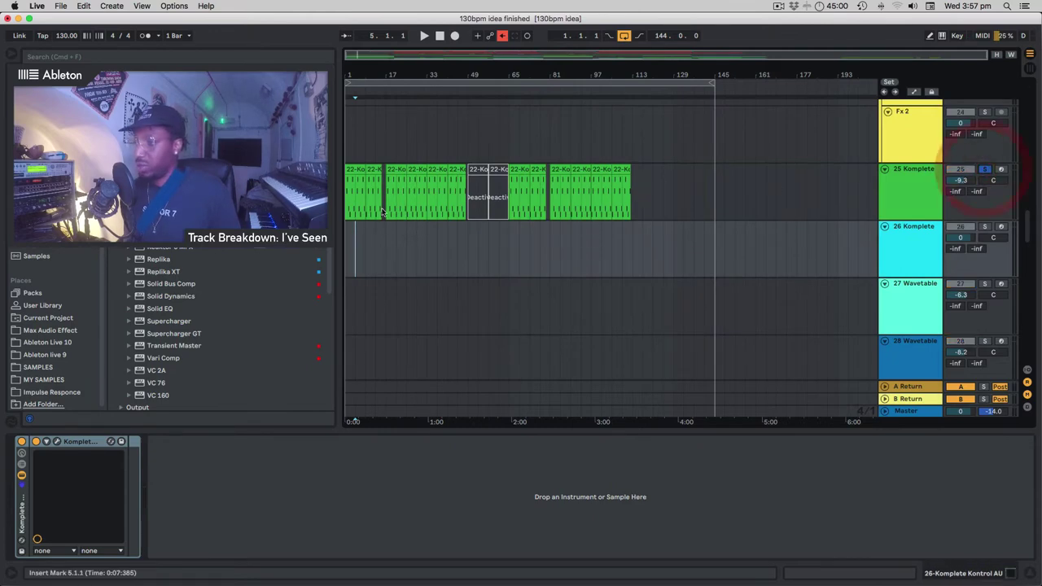
Play the soloed 25 Komplete track from bar 5 and open its Razor instrument window.
key(space)
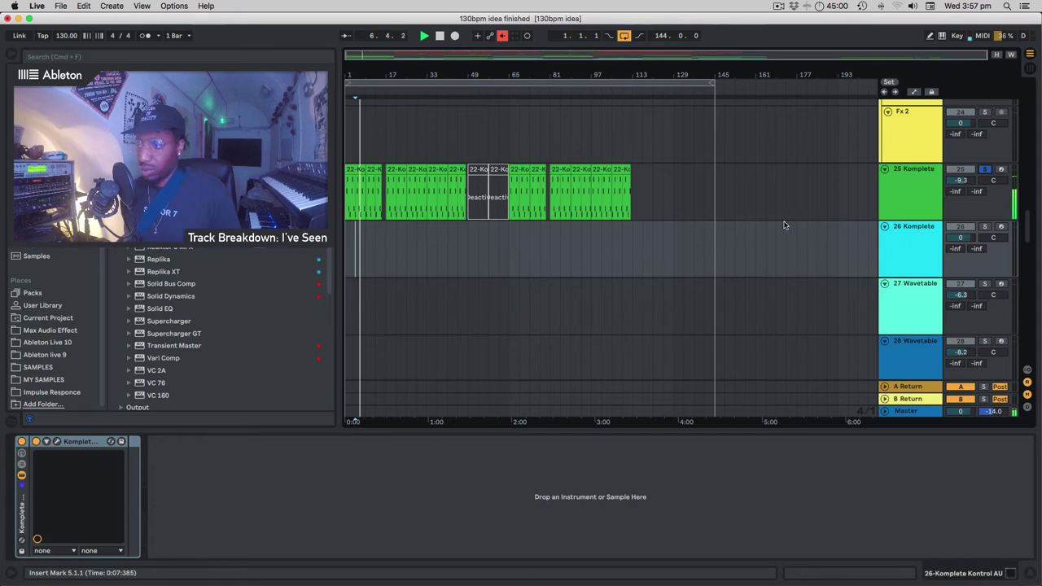
click(917, 185)
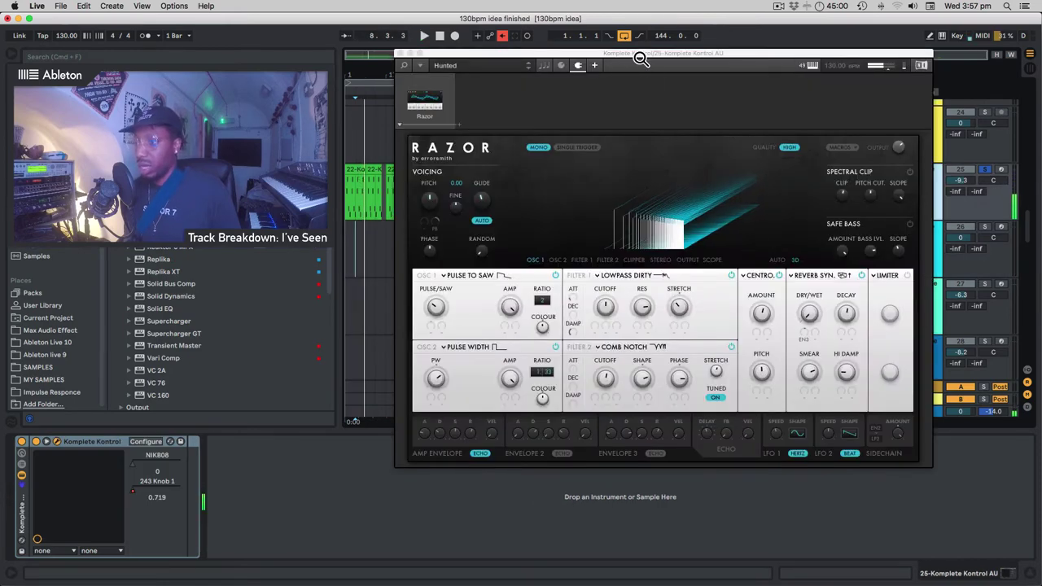
drag(641, 59, 621, 57)
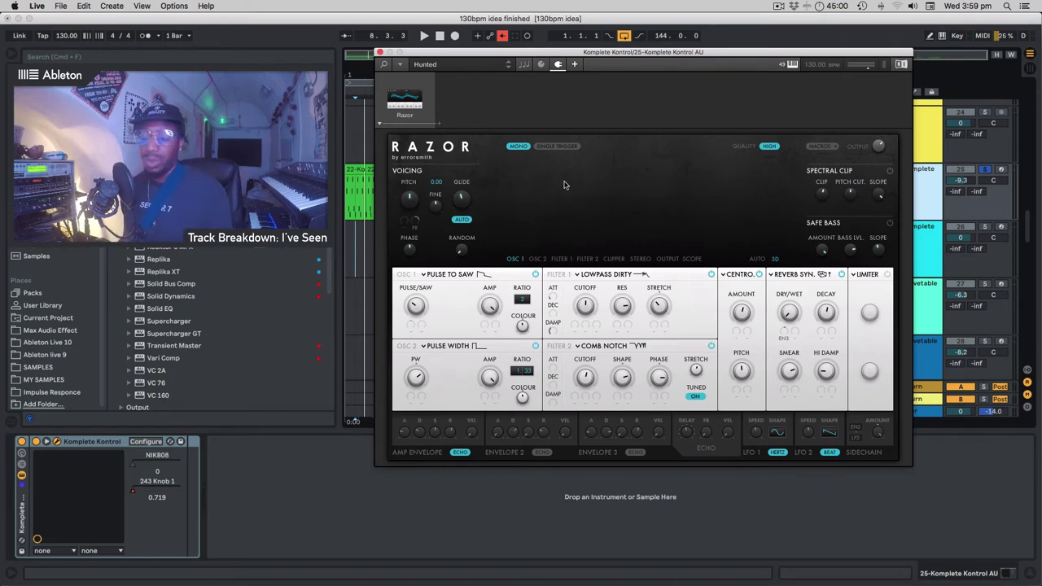
drag(637, 55, 636, 50)
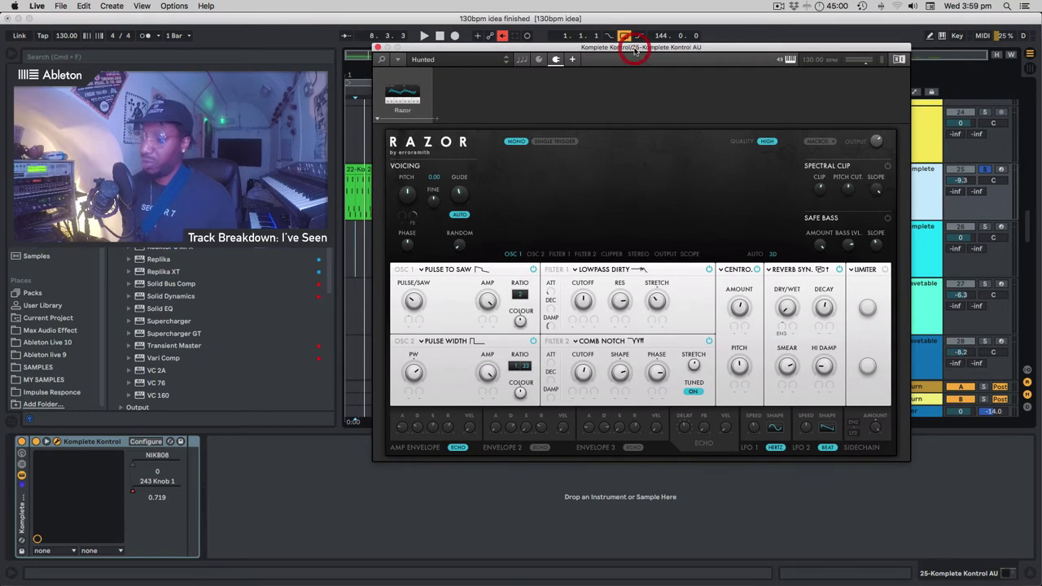
Show Razor's dissonance effects and play the 25 Komplete track from bar 5 with the window open.
click(727, 272)
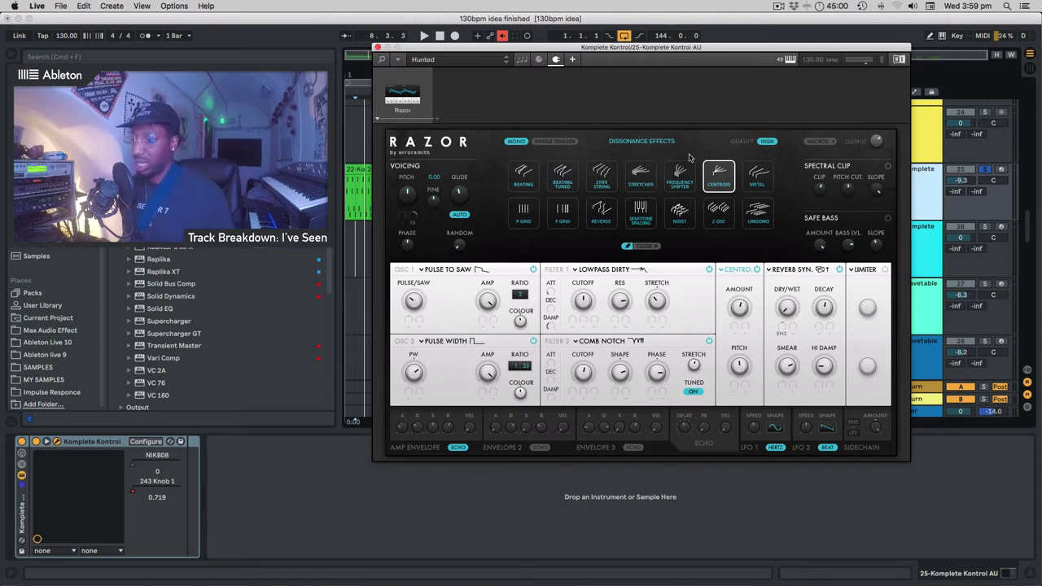
drag(562, 50, 608, 175)
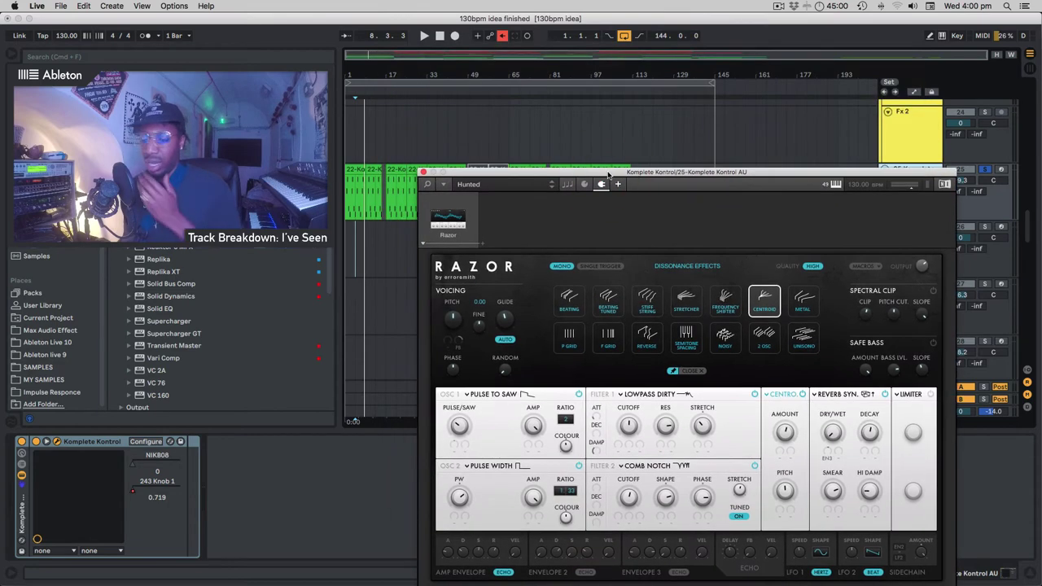
key(space)
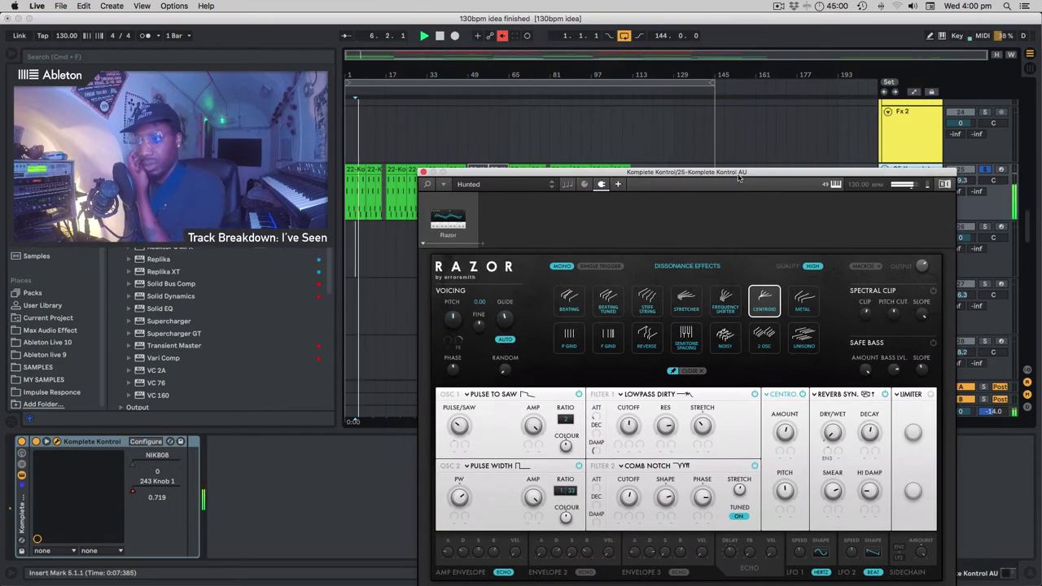
drag(731, 167, 677, 76)
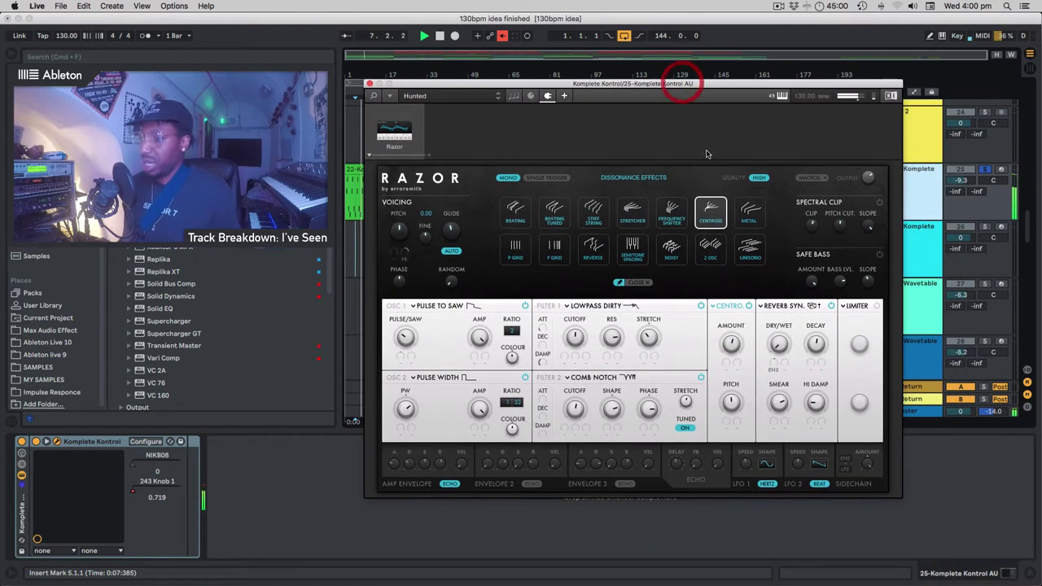
Audition the Metal, Unisono, Stretcher, Reverse, P Grid and Stiff String dissonance effects during playback.
click(748, 213)
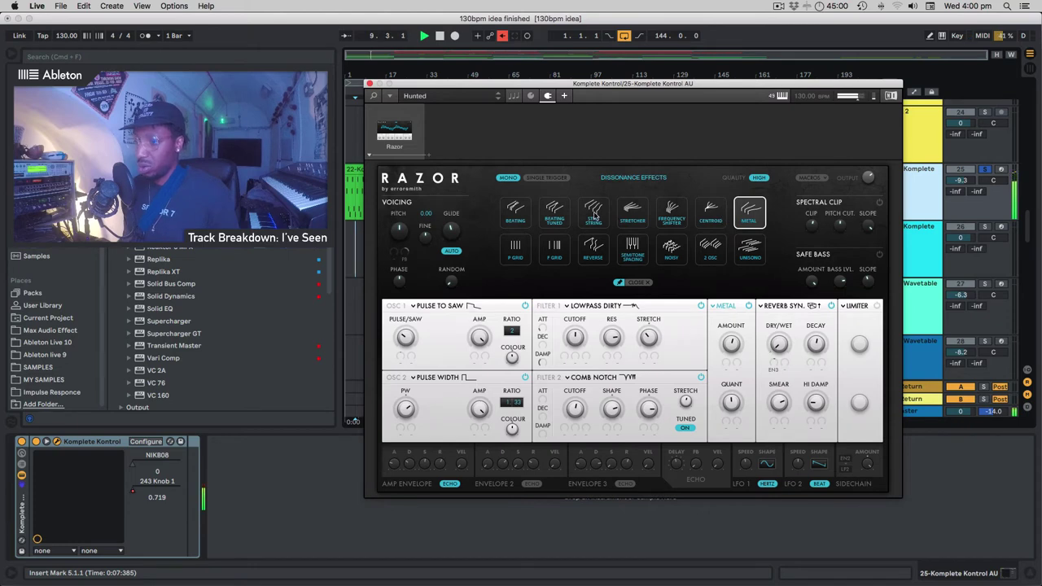
click(748, 250)
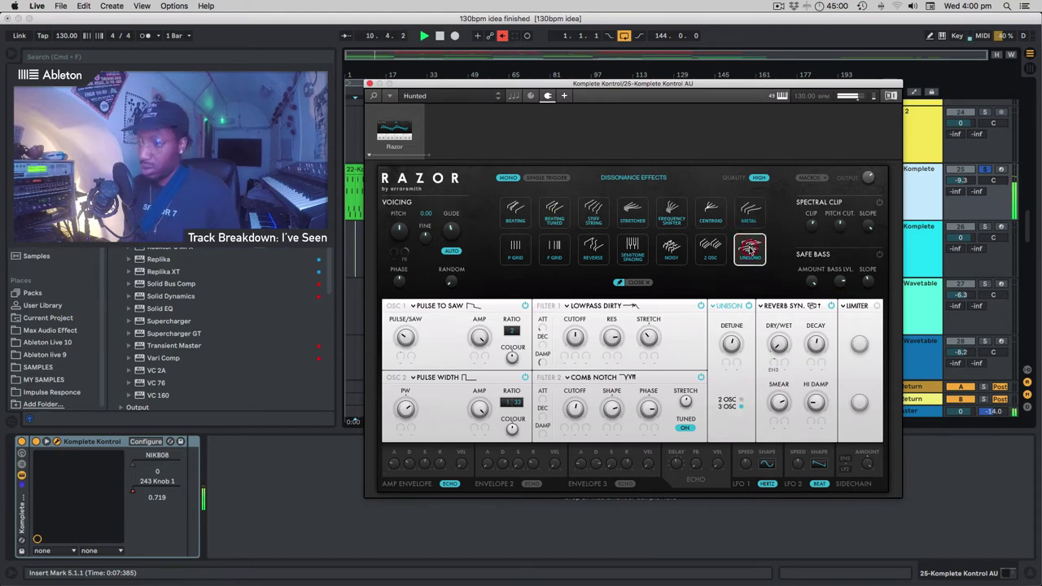
click(631, 213)
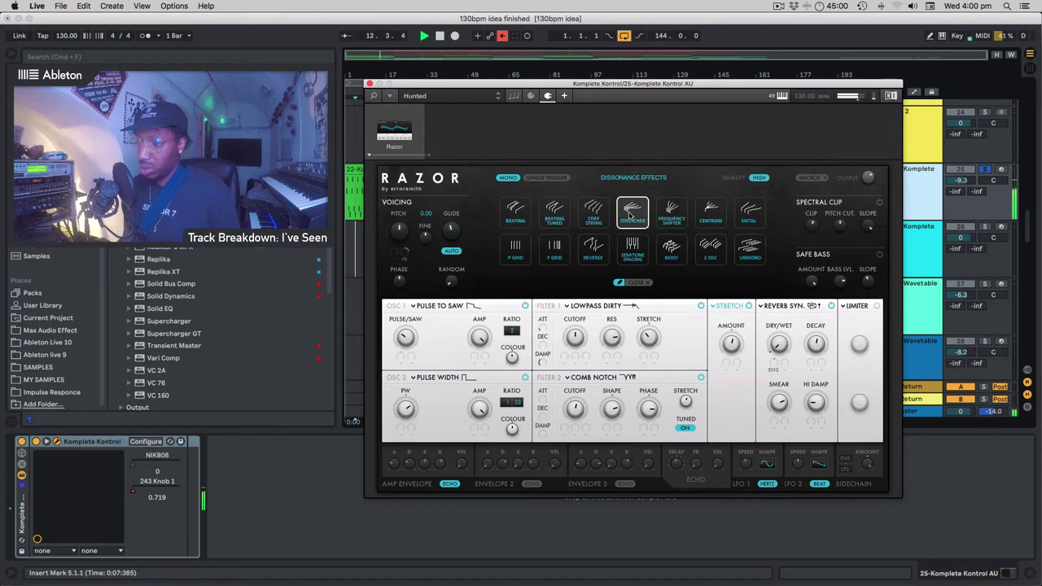
click(587, 250)
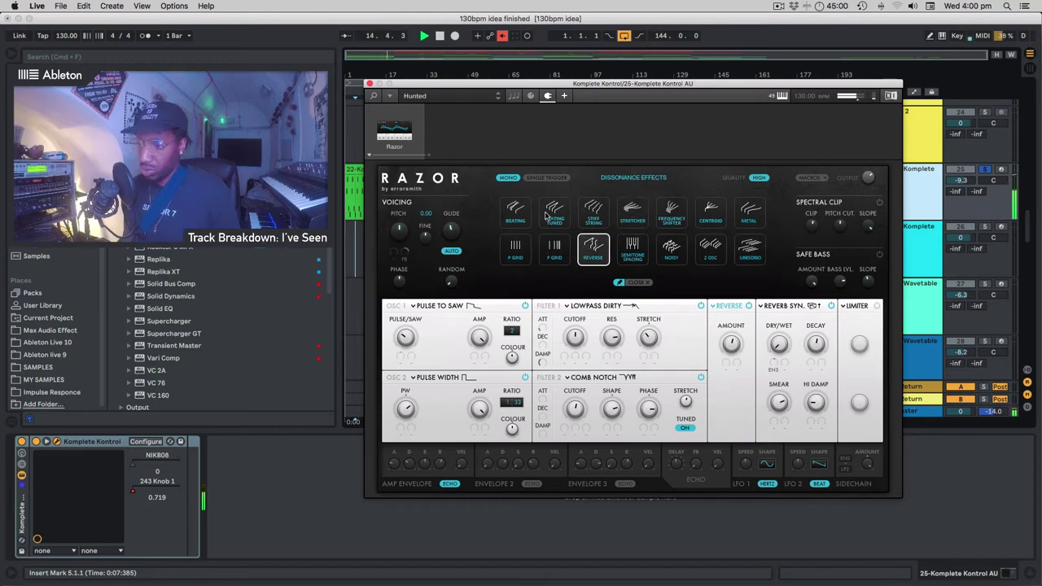
click(514, 248)
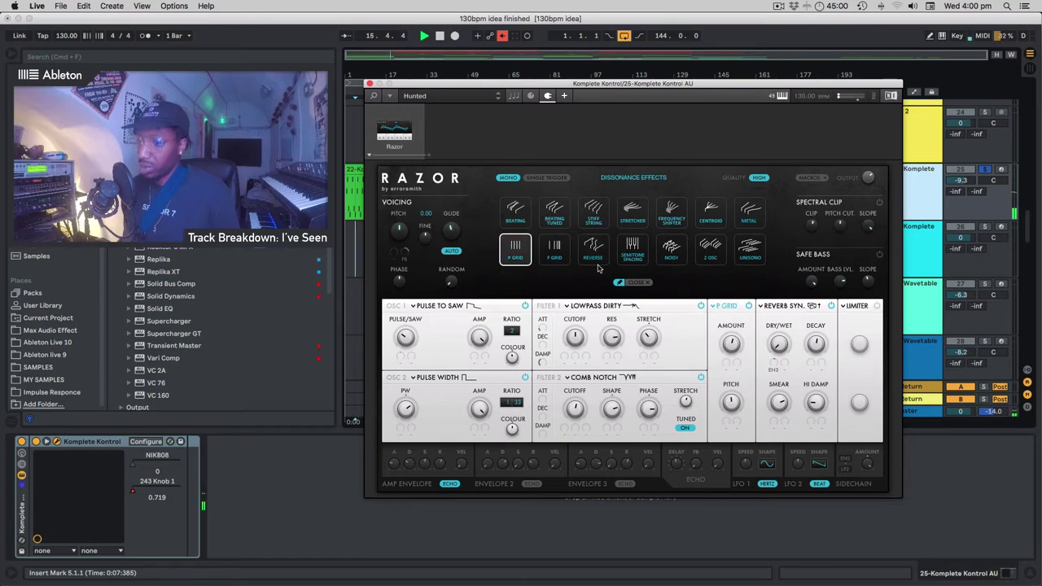
click(592, 210)
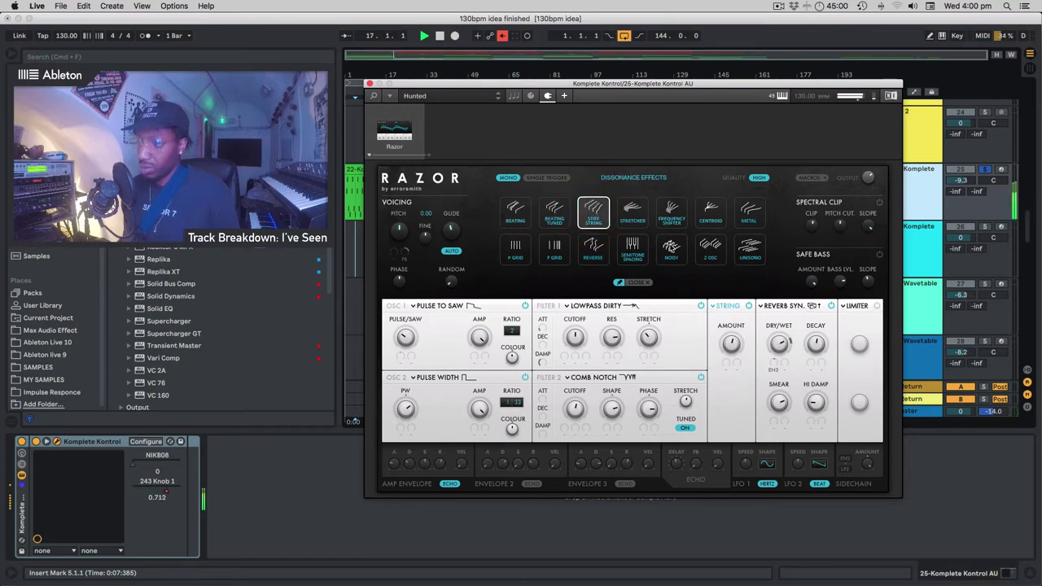
Audition the F Grid and Beating dissonance effects and switch Razor back to Centroid.
drag(599, 85, 732, 150)
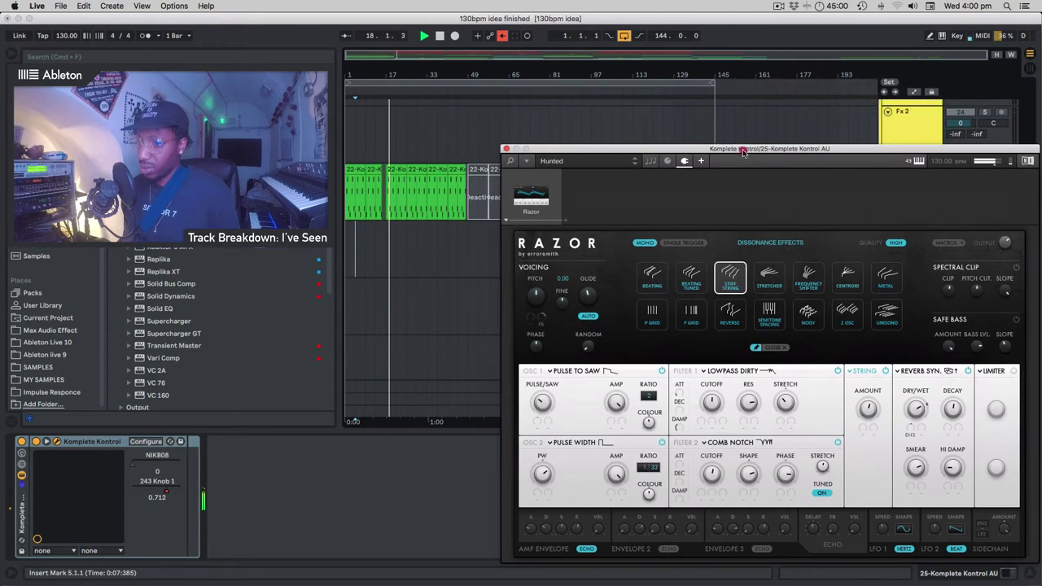
click(688, 311)
click(659, 280)
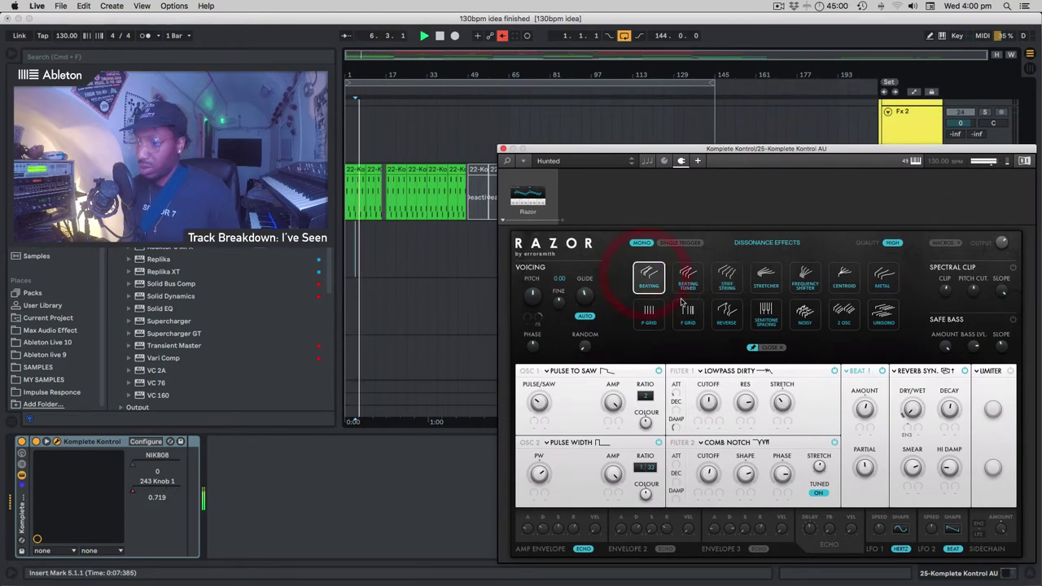
click(842, 275)
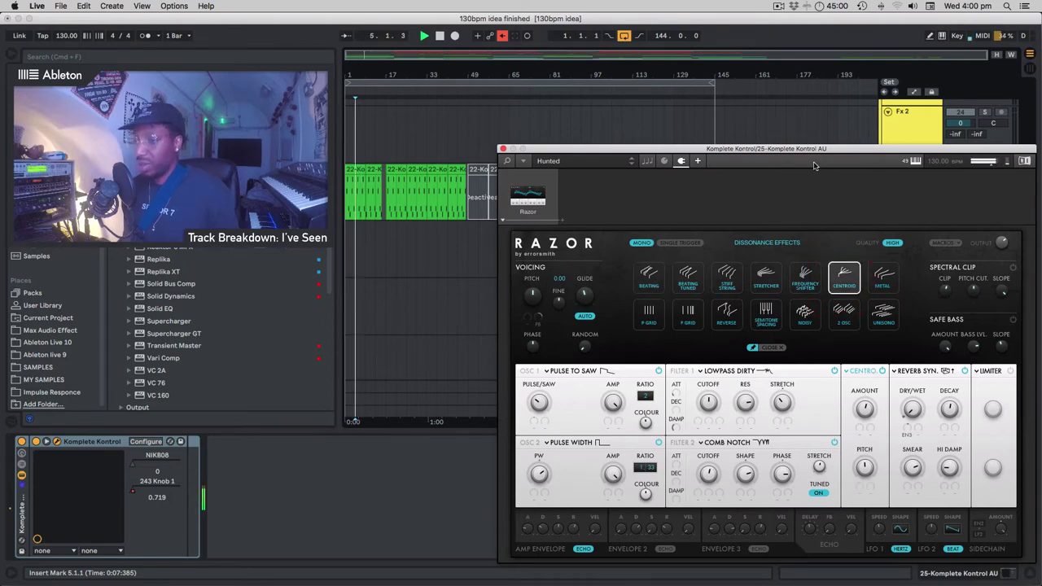
Show Razor's stereo effects with Reverb Synced selected and close the instrument window.
drag(809, 148, 699, 78)
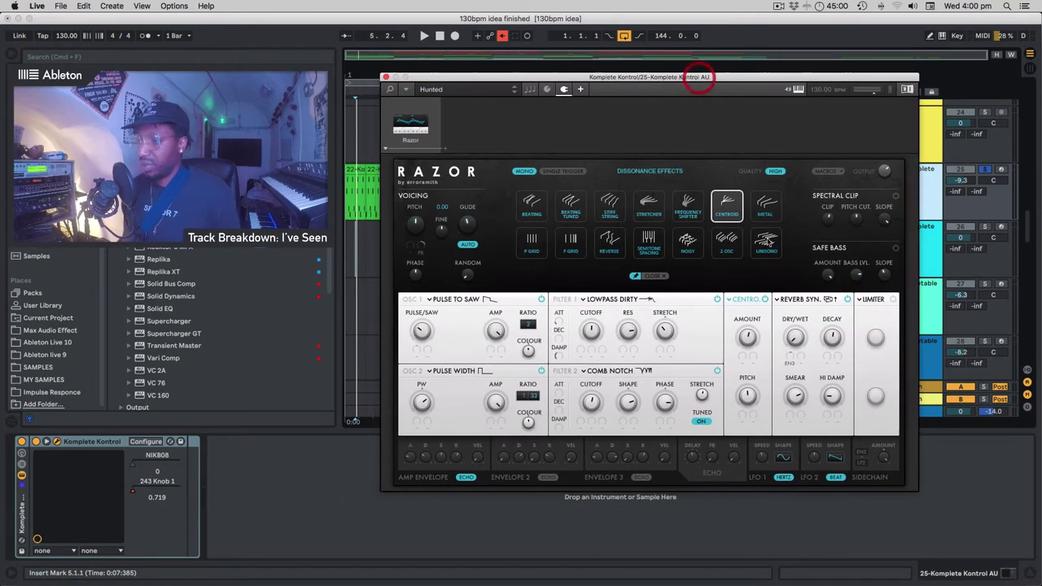
click(789, 301)
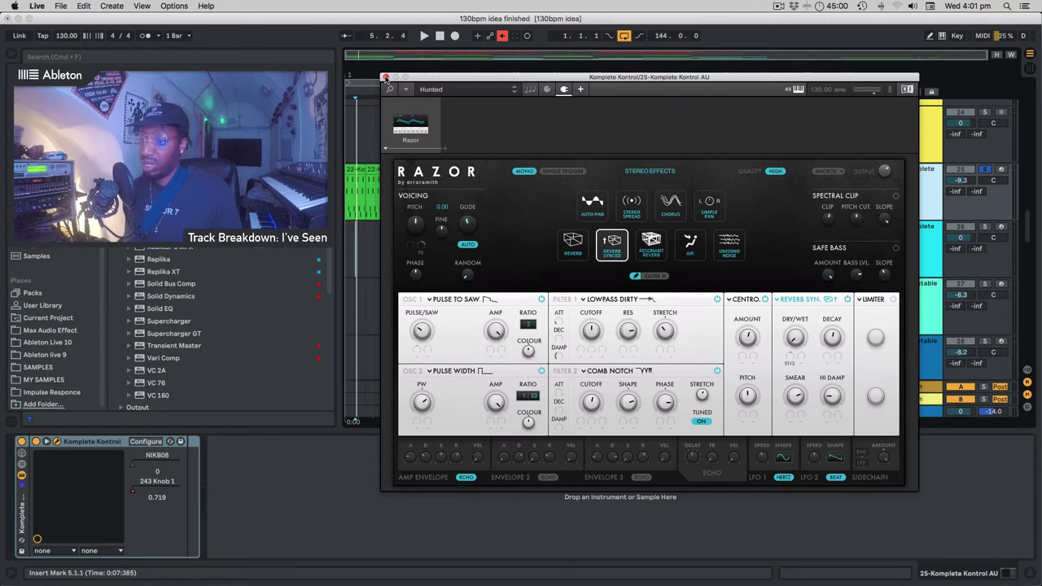
click(386, 77)
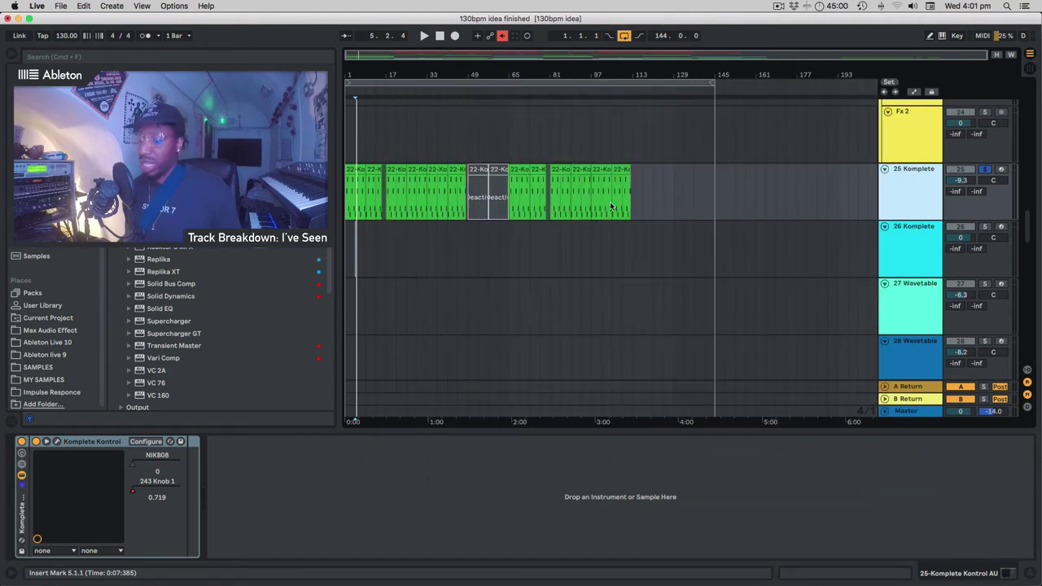
Listen to the soloed 25 Komplete track from bar 1 and from bar 17.
click(348, 135)
key(space)
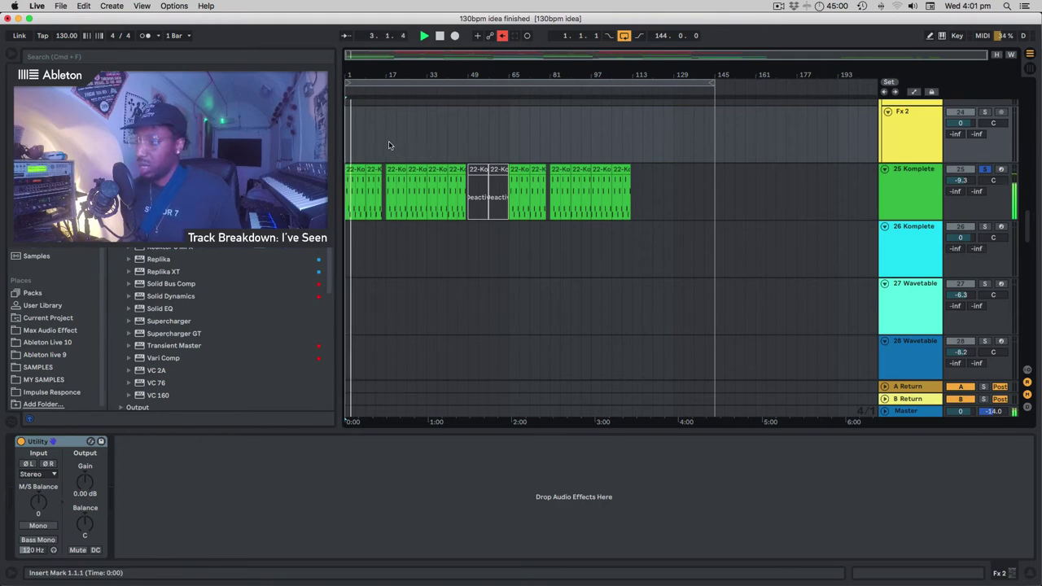
key(space)
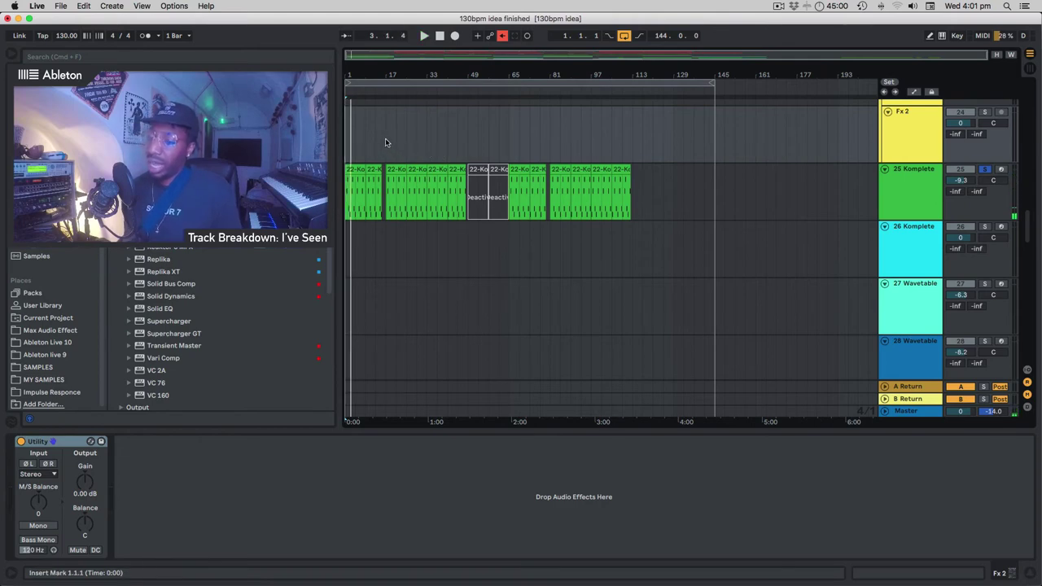
click(386, 142)
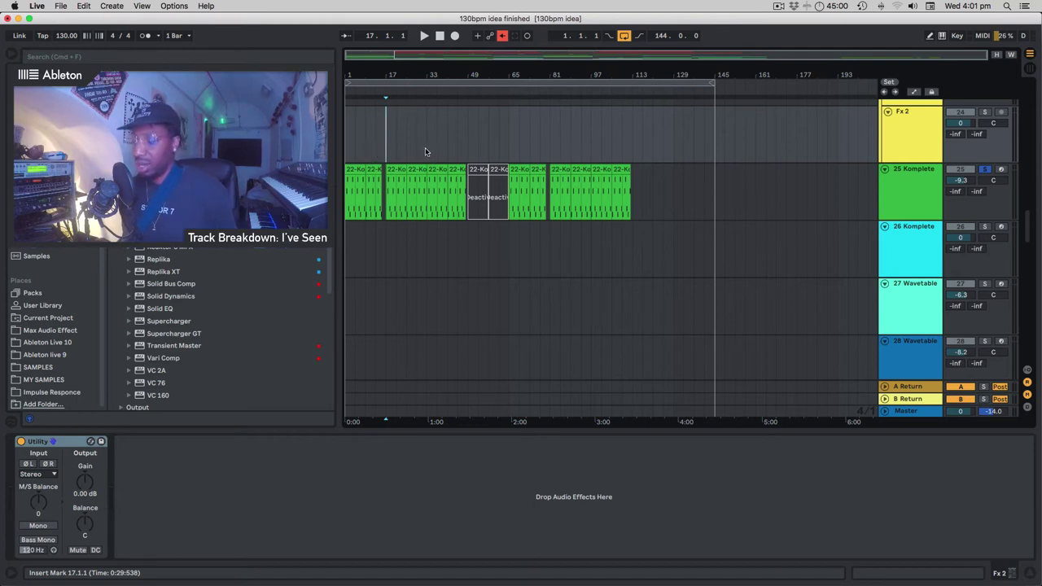
key(space)
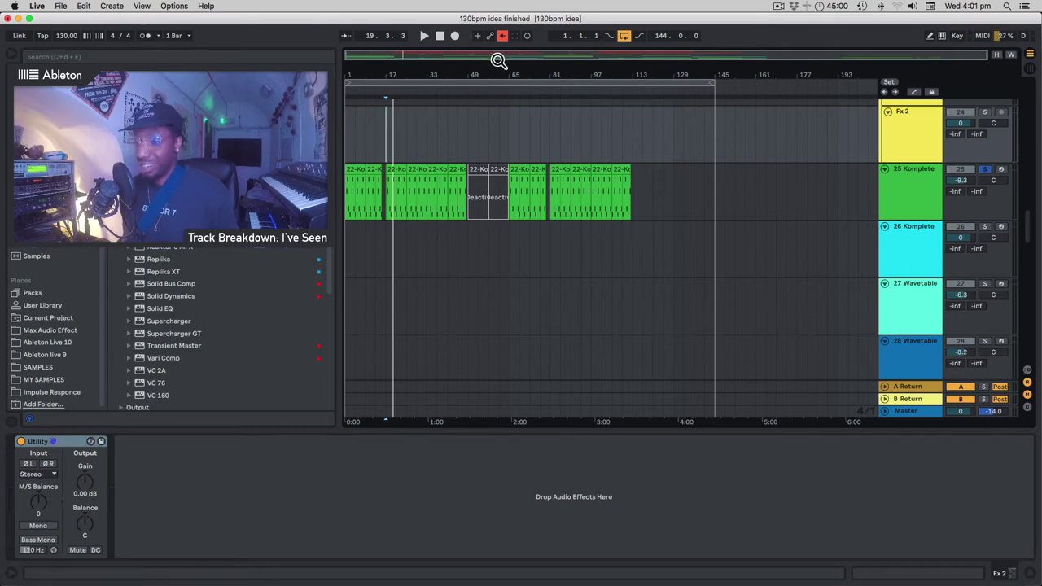
Unsolo the 25 Komplete track and play the full mix.
click(985, 171)
key(space)
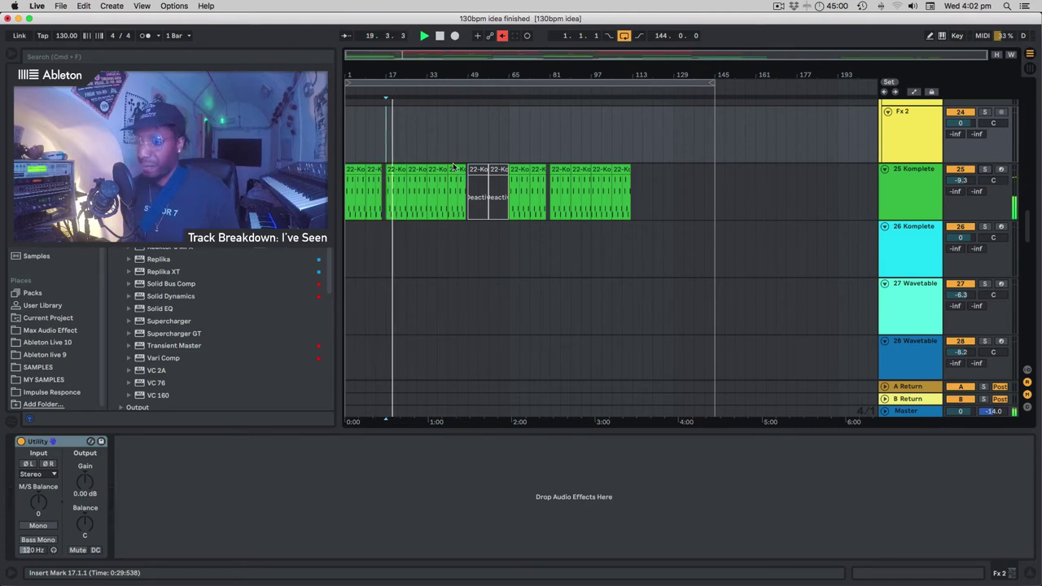
Play the arrangement from bar 17 and show the device chain of the 46 Sampler 1 track.
scroll(437, 289, down, 5)
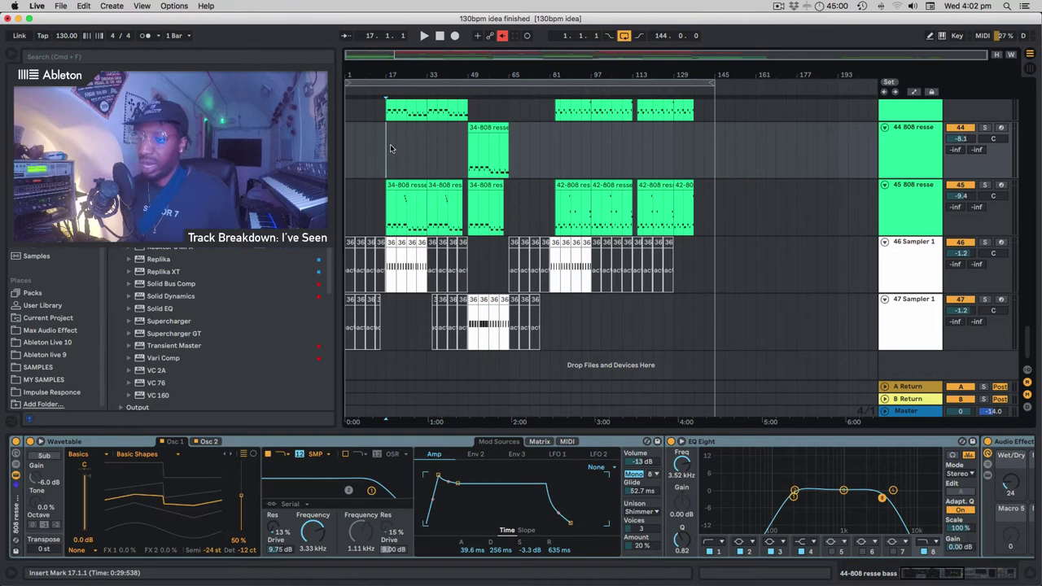
key(space)
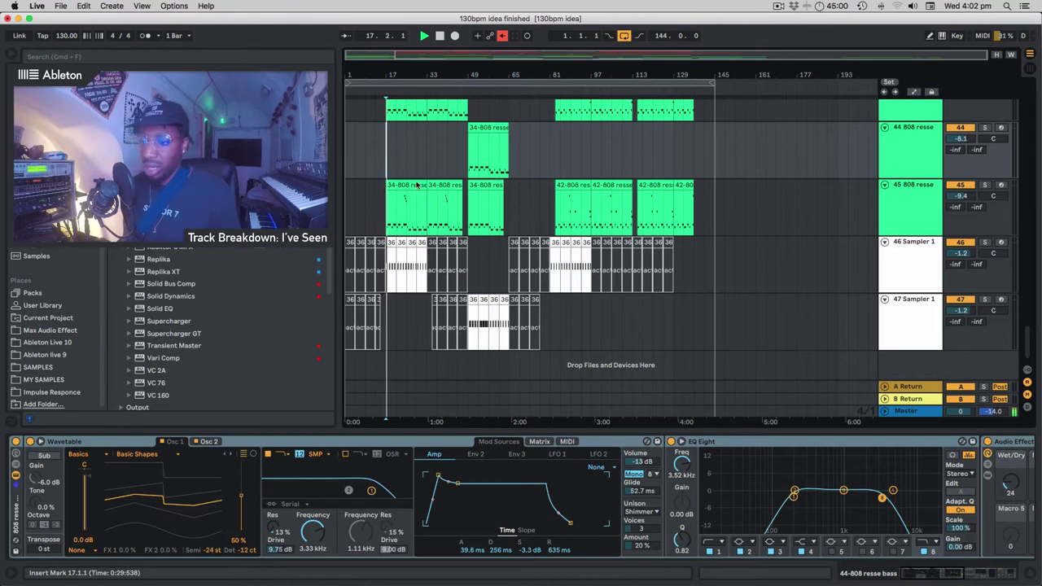
click(911, 267)
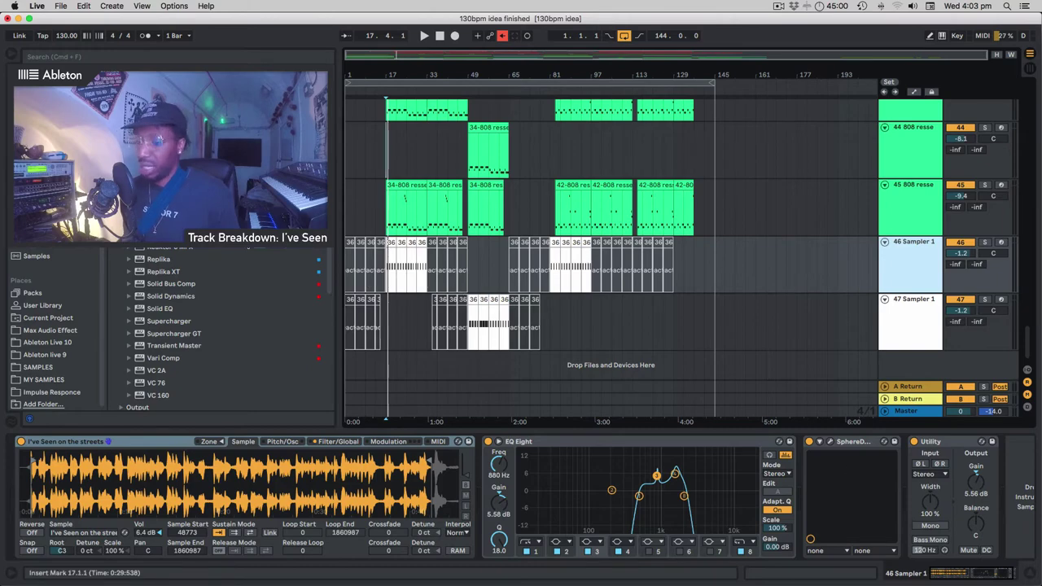
Solo the Drums group and play it from bar 17.
scroll(442, 271, up, 5)
scroll(442, 271, up, 20)
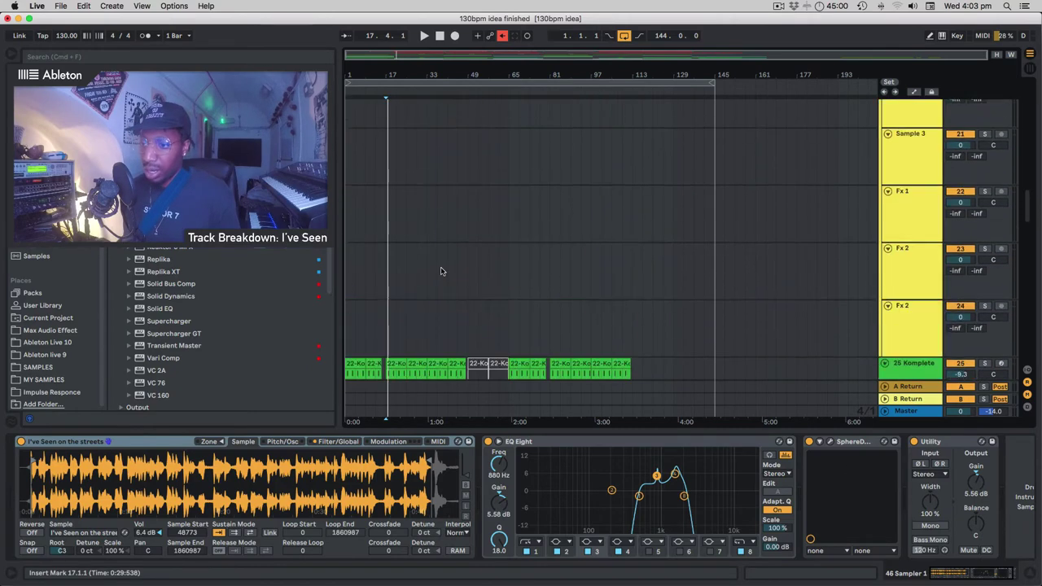
scroll(441, 271, up, 5)
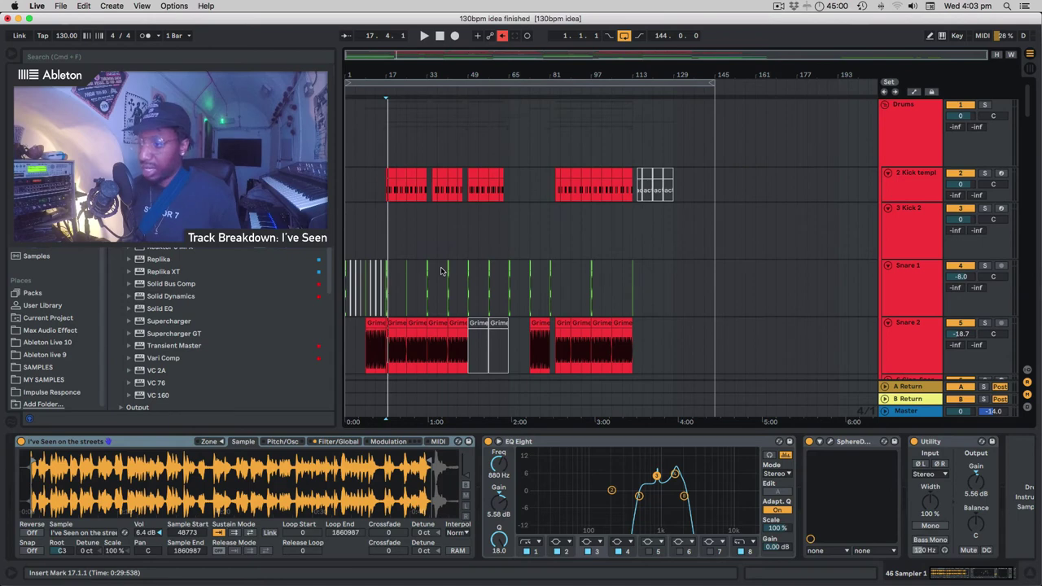
scroll(441, 271, down, 3)
scroll(441, 271, up, 3)
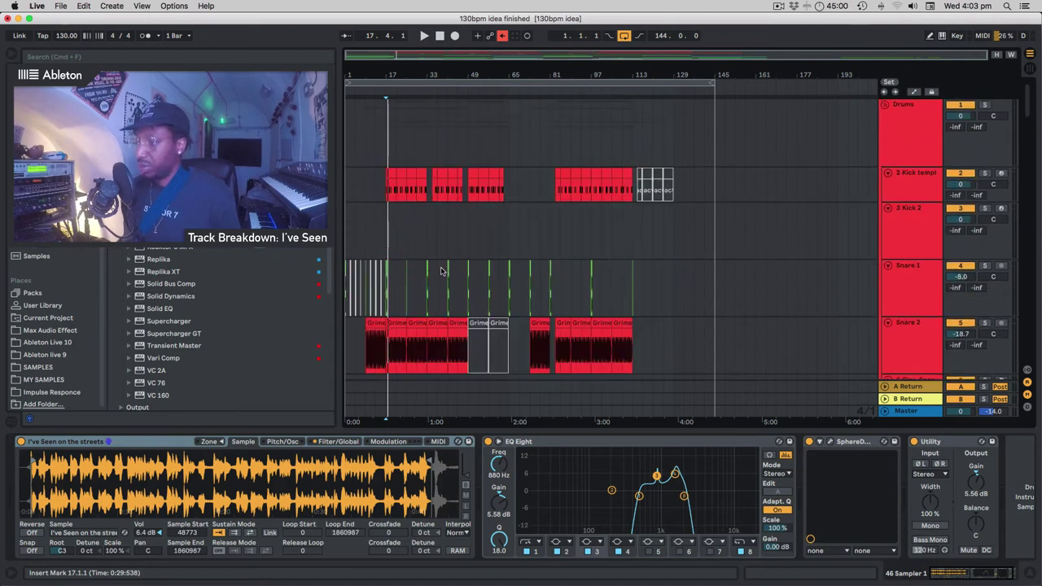
click(986, 105)
key(space)
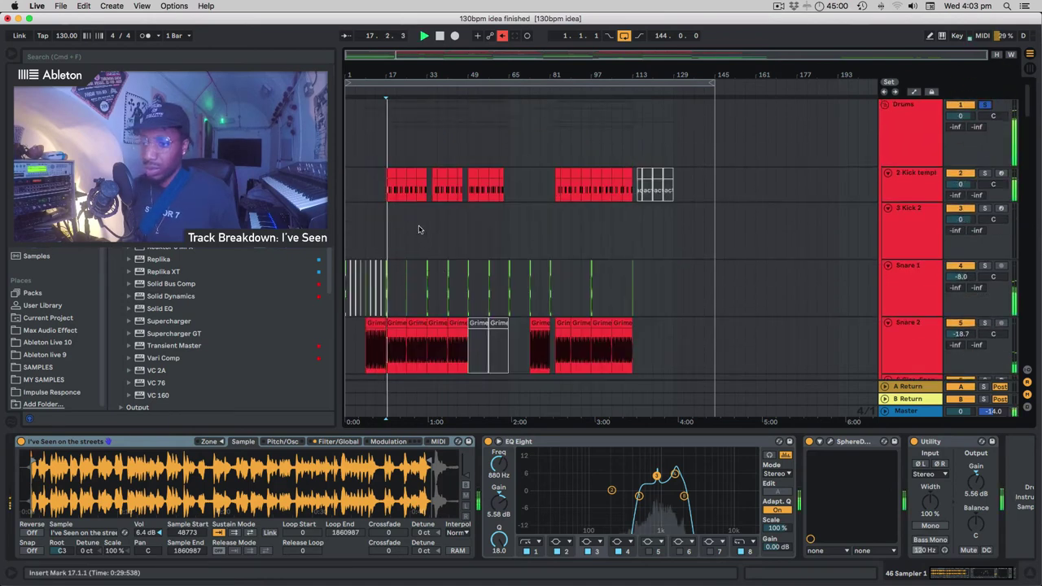
Select bars 17 to 33 on the Kick 2 track and loop that 16-bar section.
drag(388, 231, 418, 233)
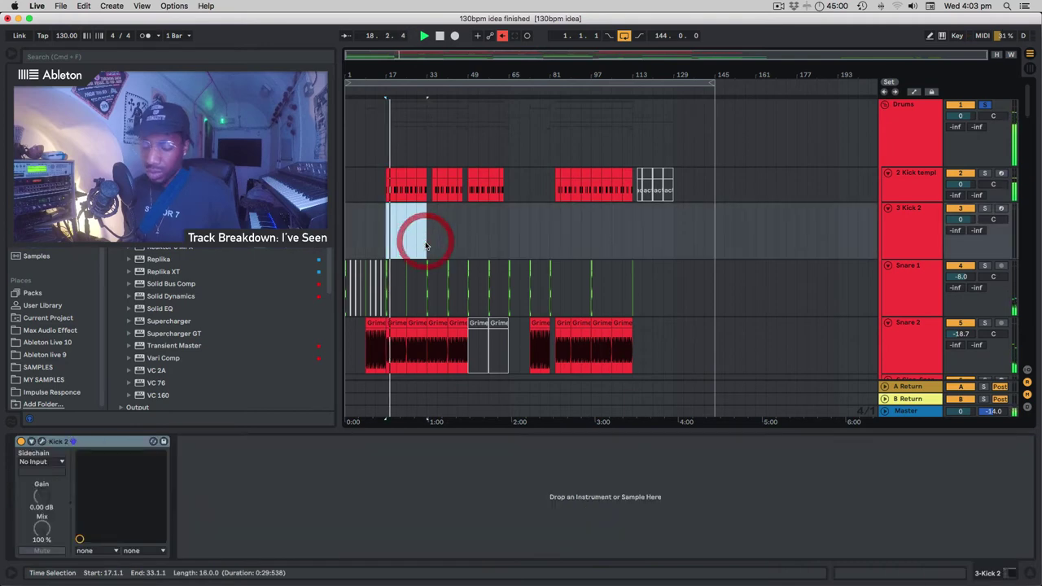
scroll(395, 217, down, 5)
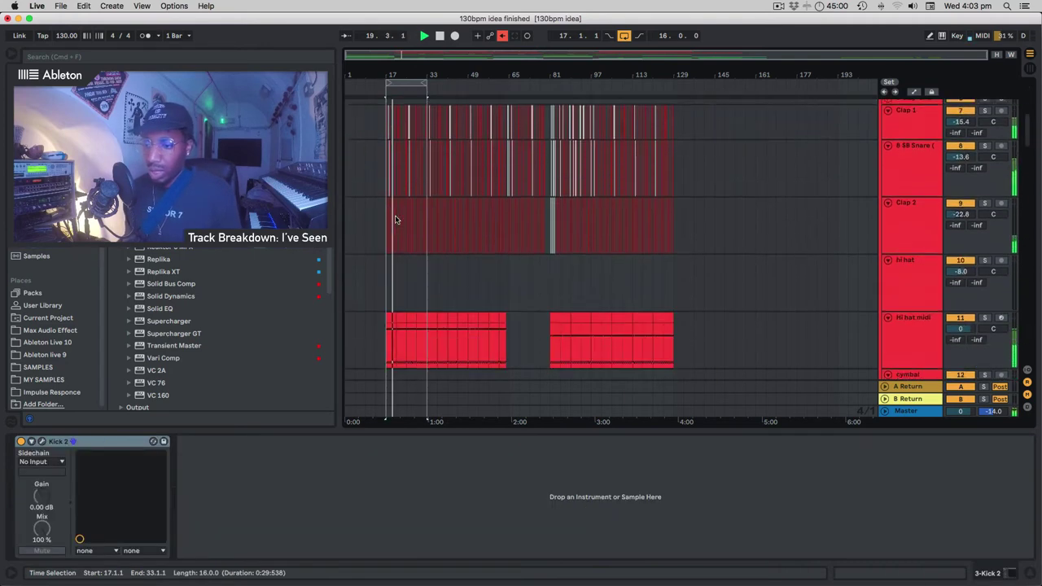
scroll(395, 219, up, 10)
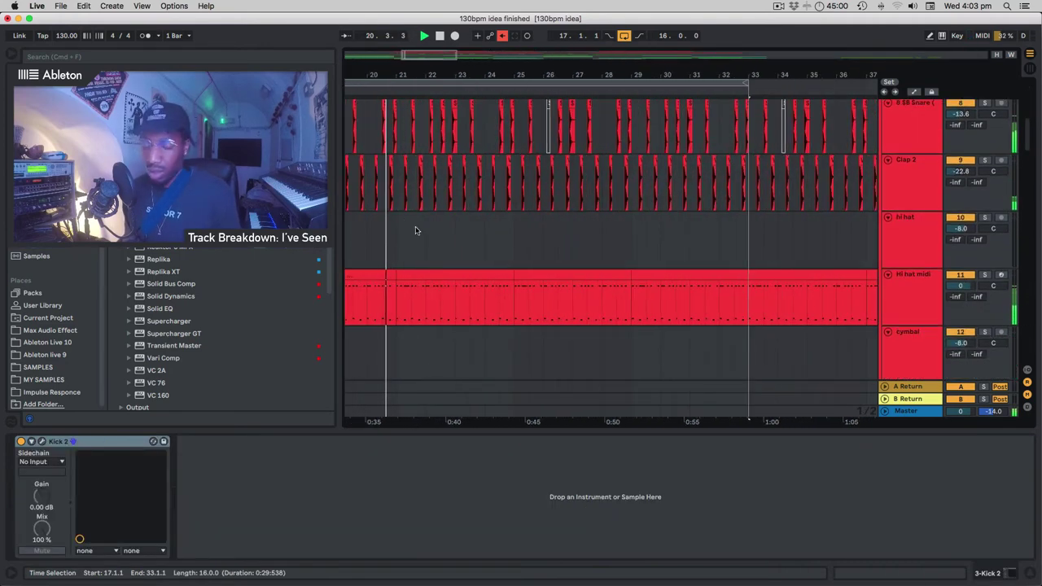
Select the Kick template clip at bar 17 and examine its Sampler's sample waveform and Pitch/Osc envelope settings.
scroll(422, 239, left, 3)
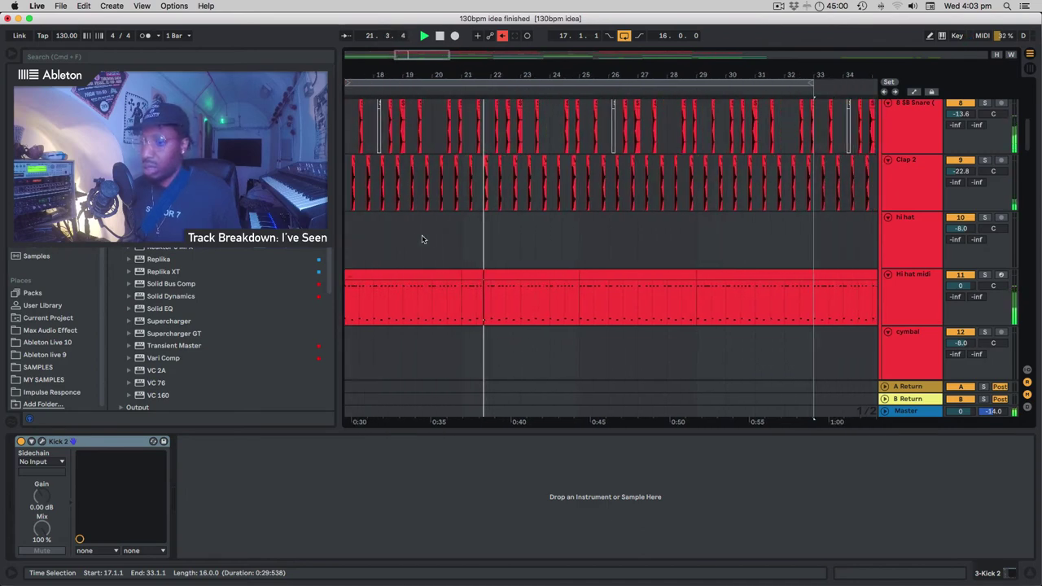
scroll(643, 193, down, 3)
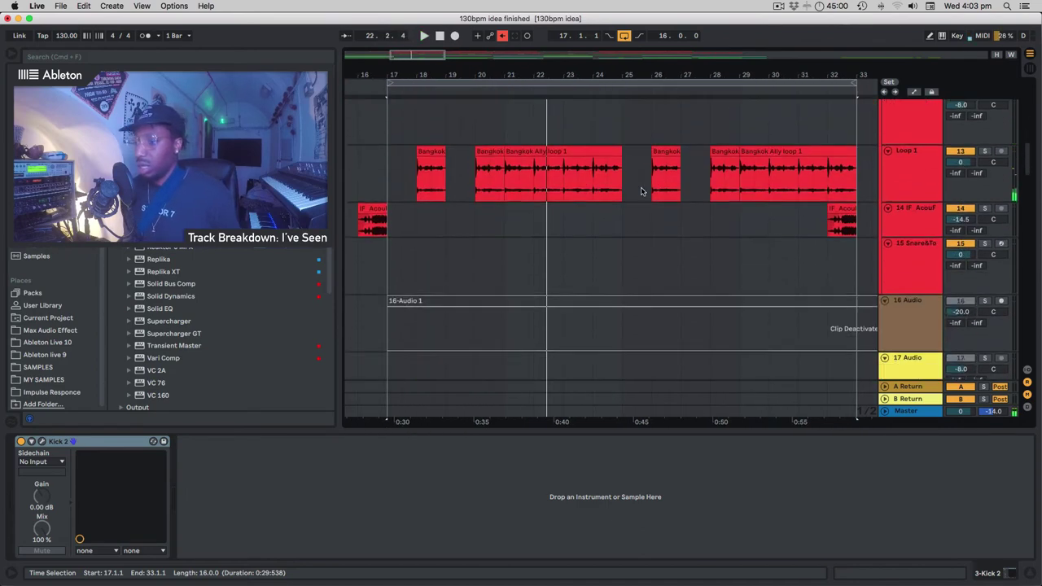
scroll(642, 191, up, 6)
scroll(642, 190, up, 5)
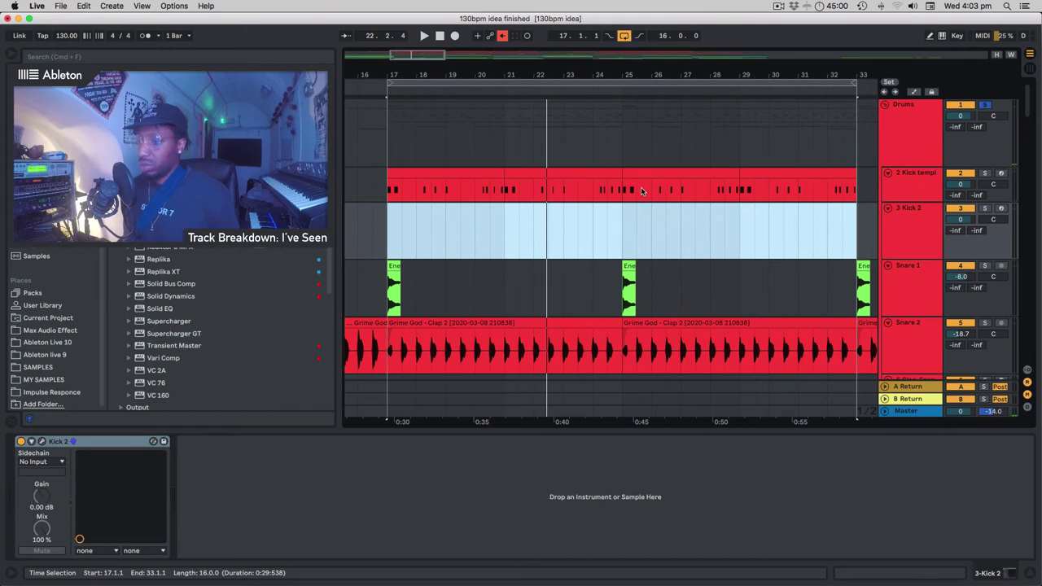
click(440, 172)
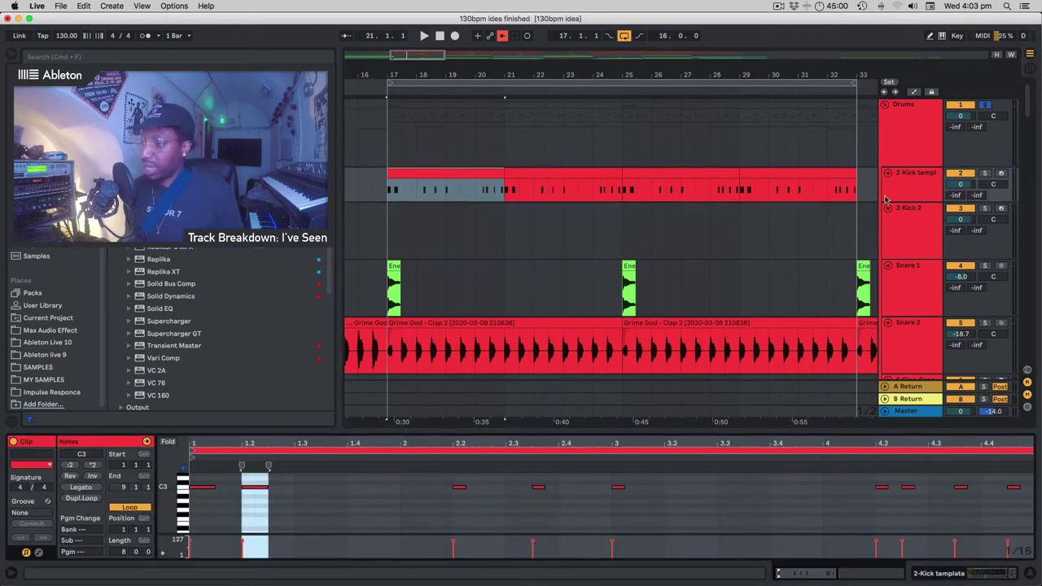
click(910, 187)
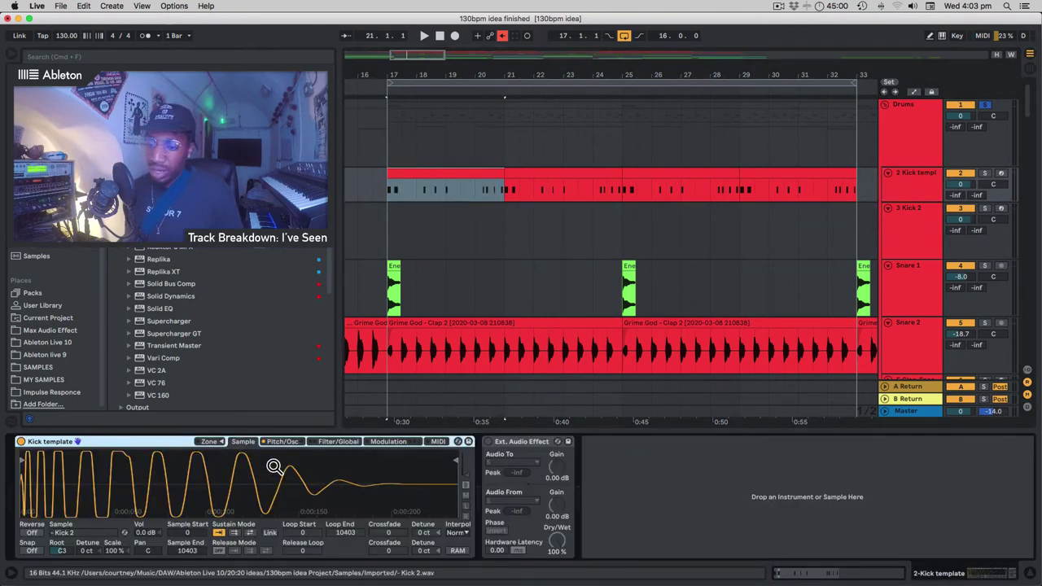
click(281, 441)
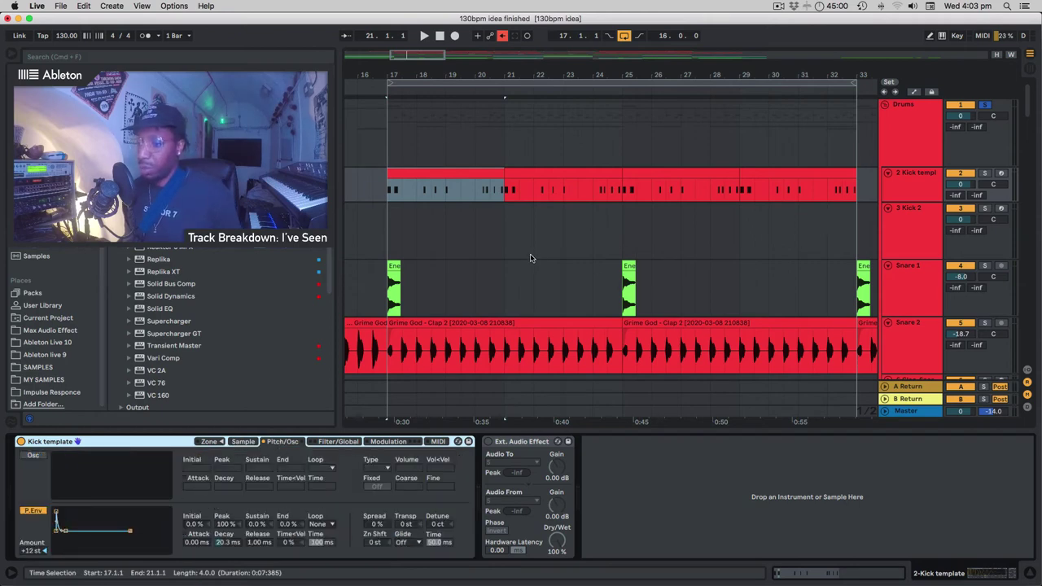
Solo the Snare 2 track and play its Grime God clap clip from bar 17.
scroll(541, 258, down, 3)
scroll(541, 257, down, 1)
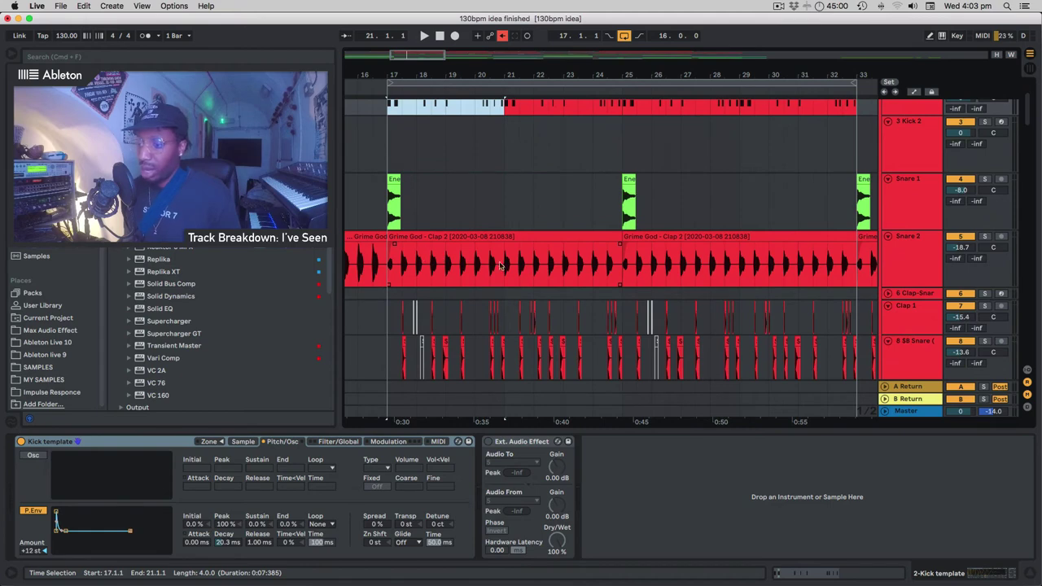
click(512, 237)
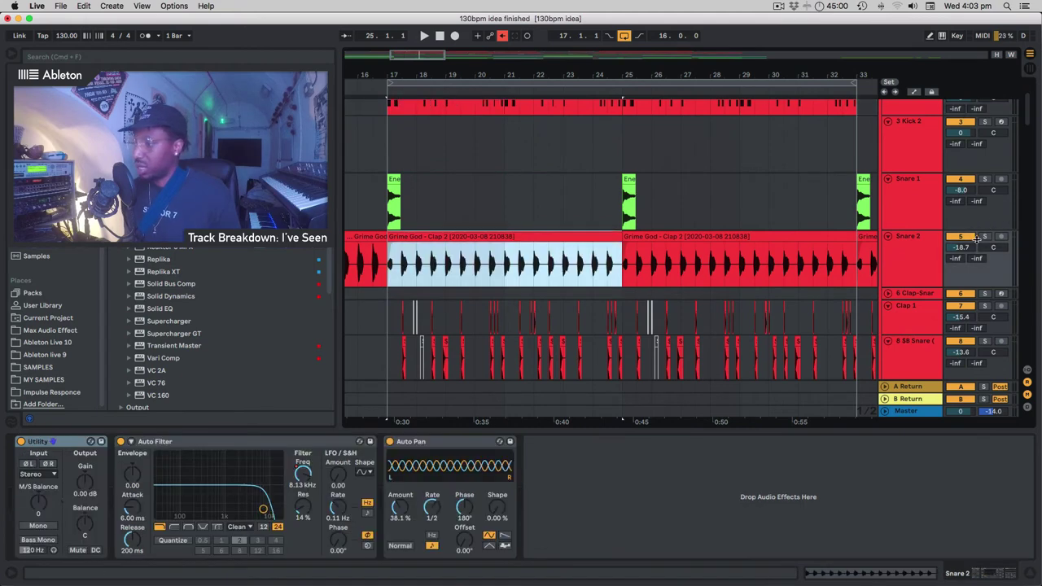
click(984, 237)
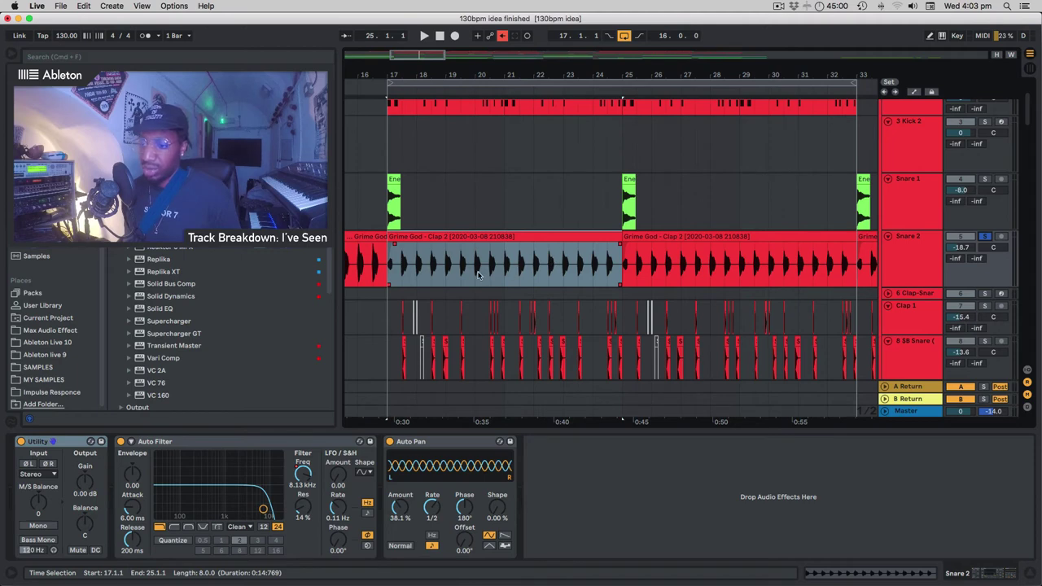
key(space)
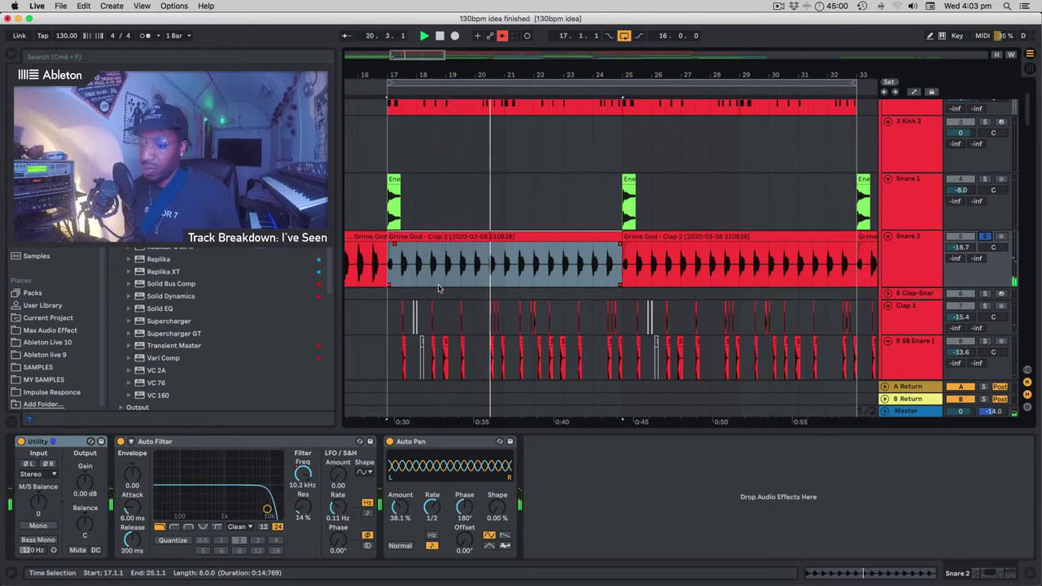
key(space)
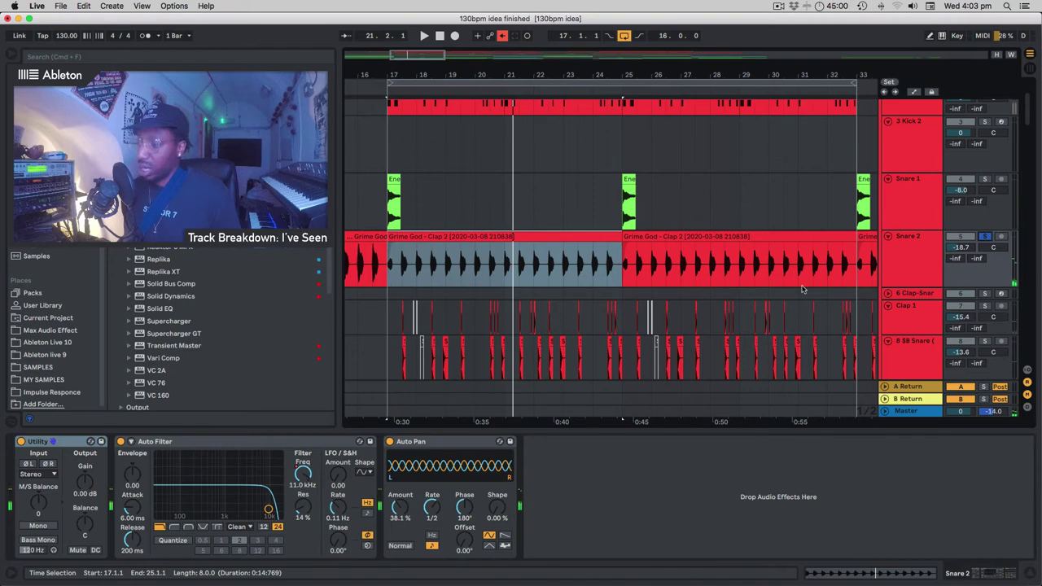
Solo the Clap 1, $B Snare and Clap 2 tracks together and play them from bar 17.
scroll(984, 237, down, 5)
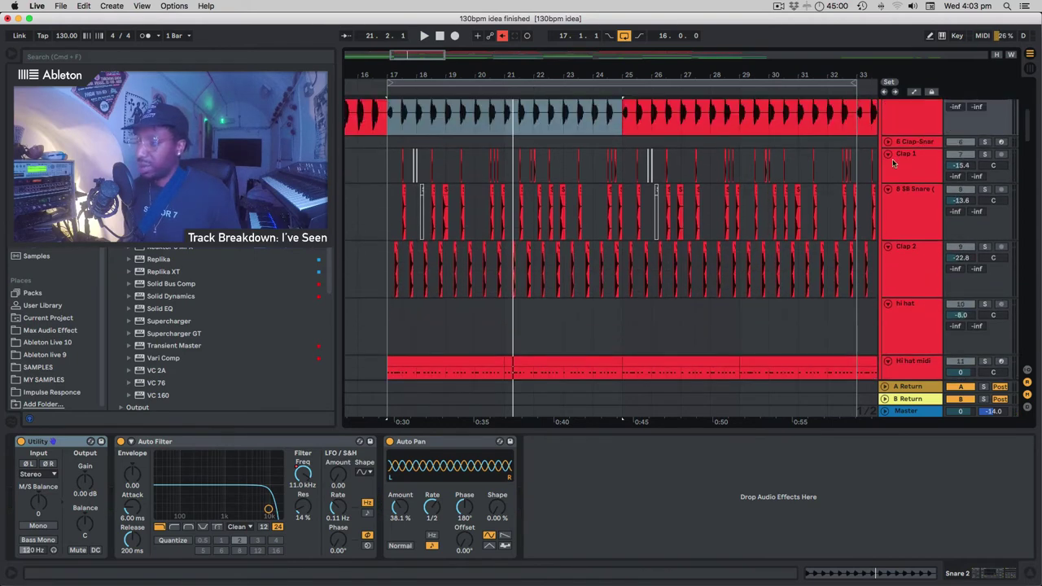
scroll(969, 179, up, 2)
scroll(969, 179, up, 5)
scroll(981, 146, down, 9)
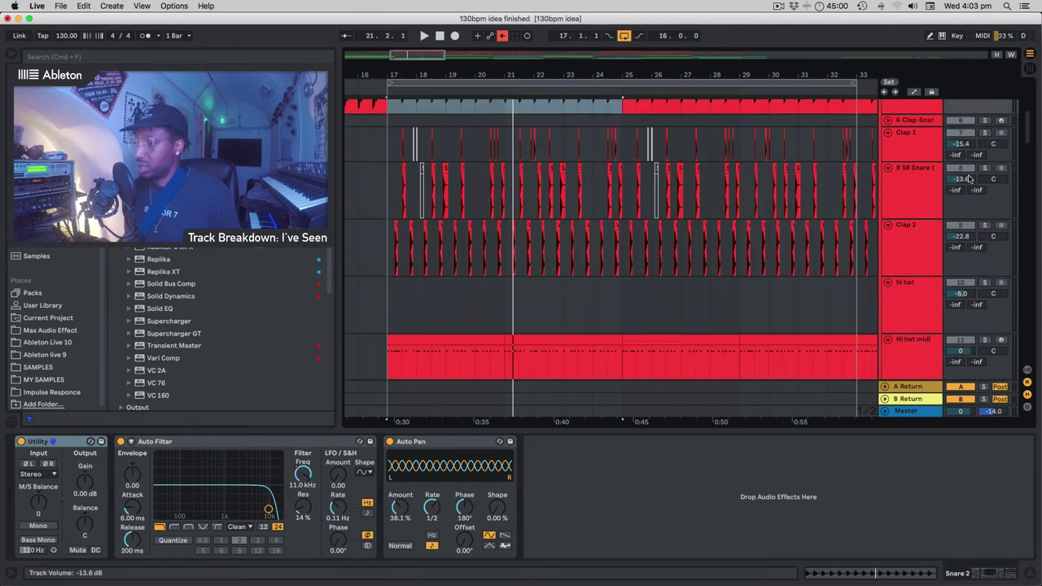
click(985, 135)
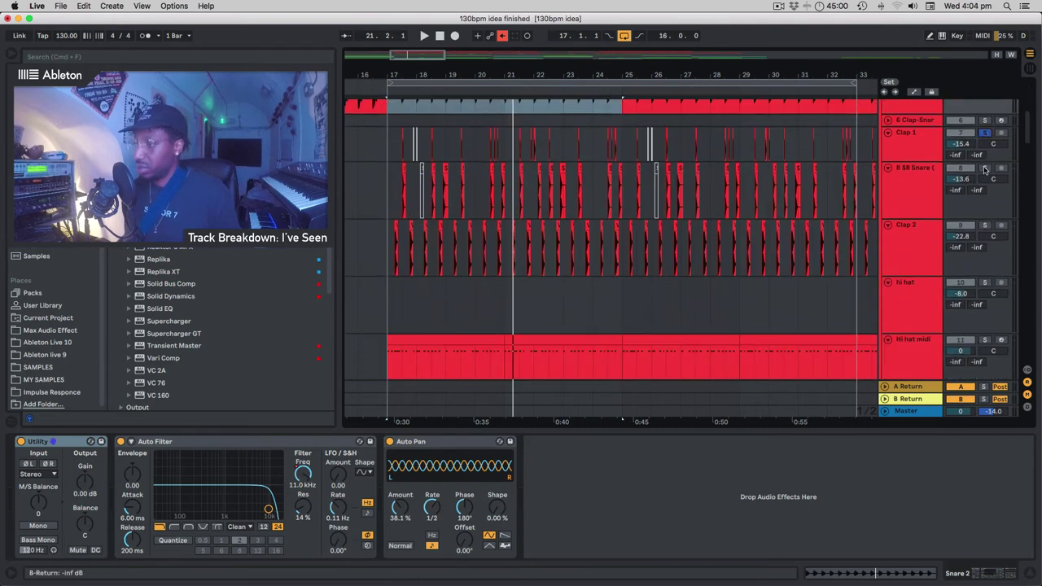
super+click(985, 168)
super+click(986, 225)
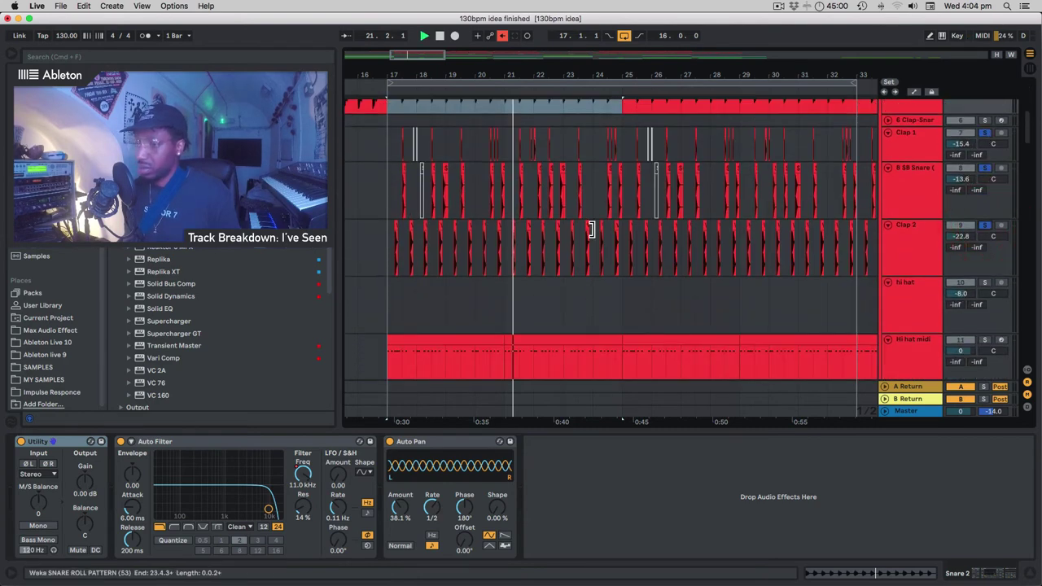
key(space)
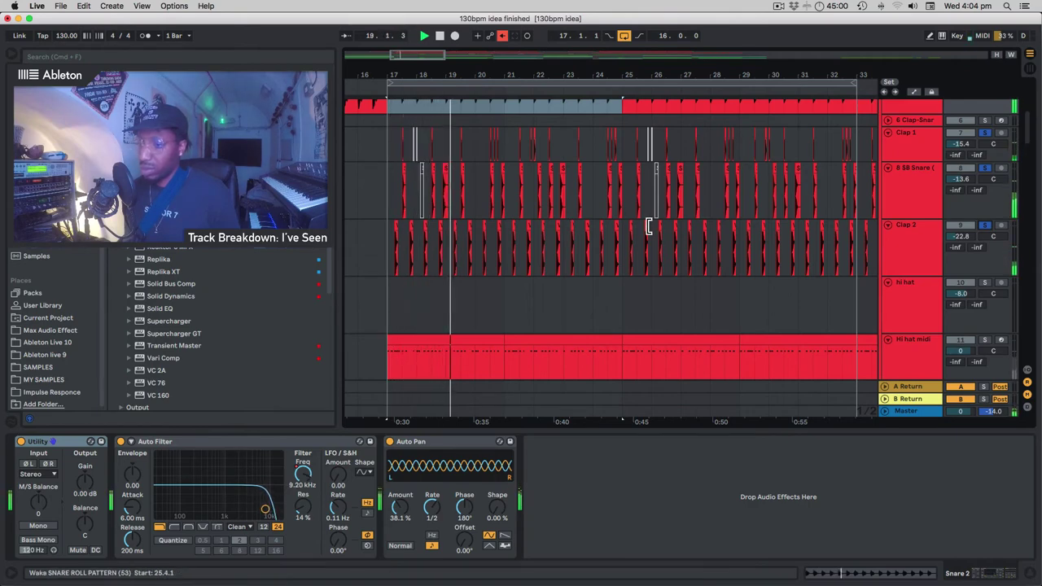
Stop playback and compare the transpose settings of the first two Clap 2 clips after bar 17.
scroll(450, 265, up, 5)
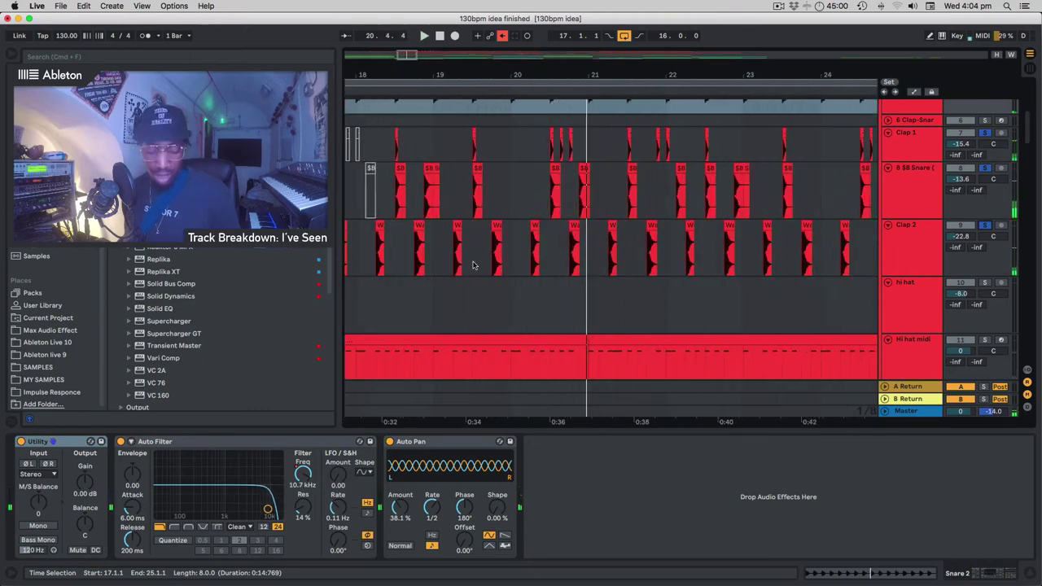
scroll(473, 263, left, 3)
click(491, 295)
key(space)
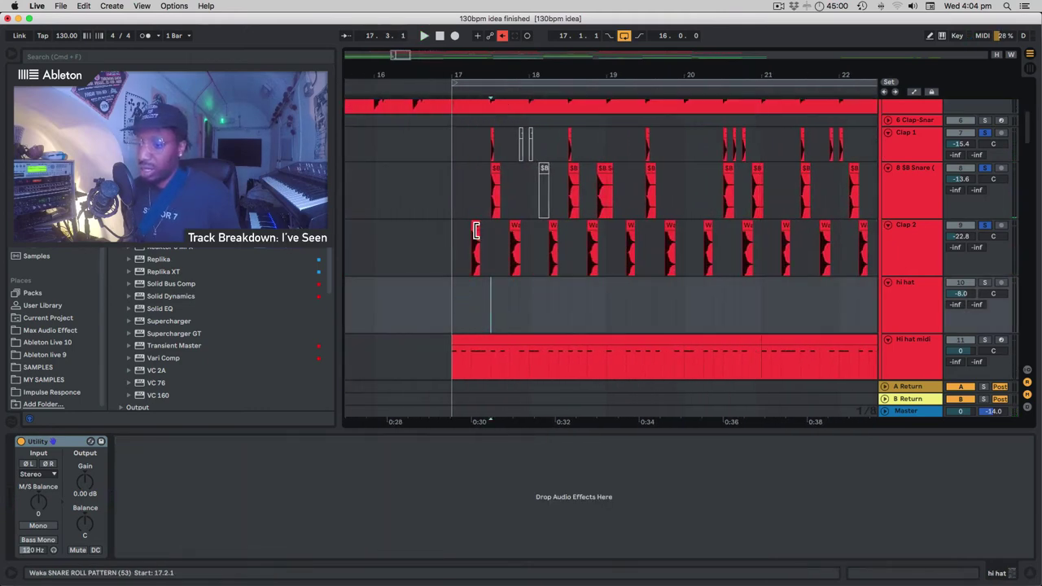
click(476, 229)
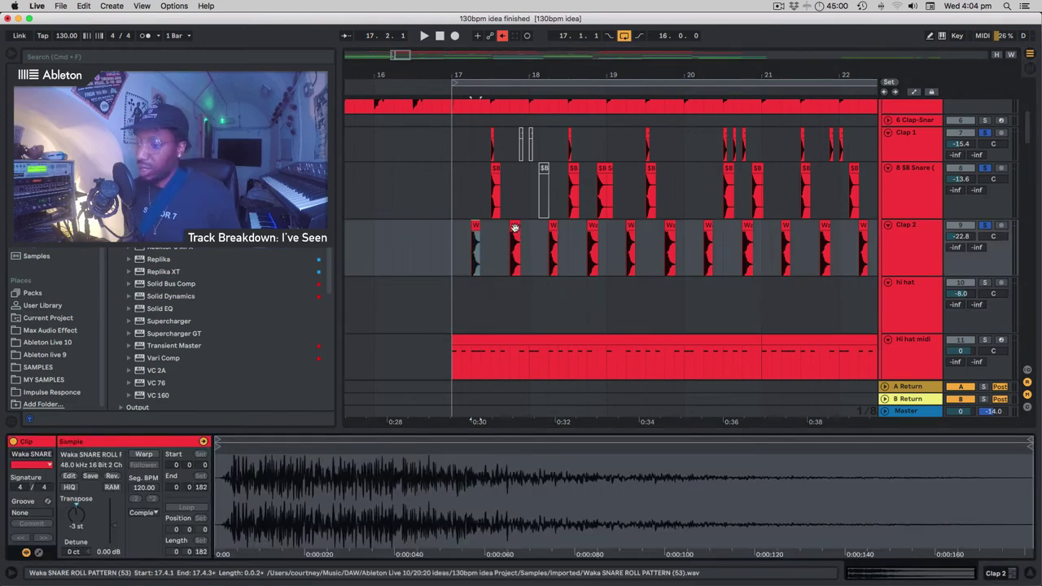
click(515, 227)
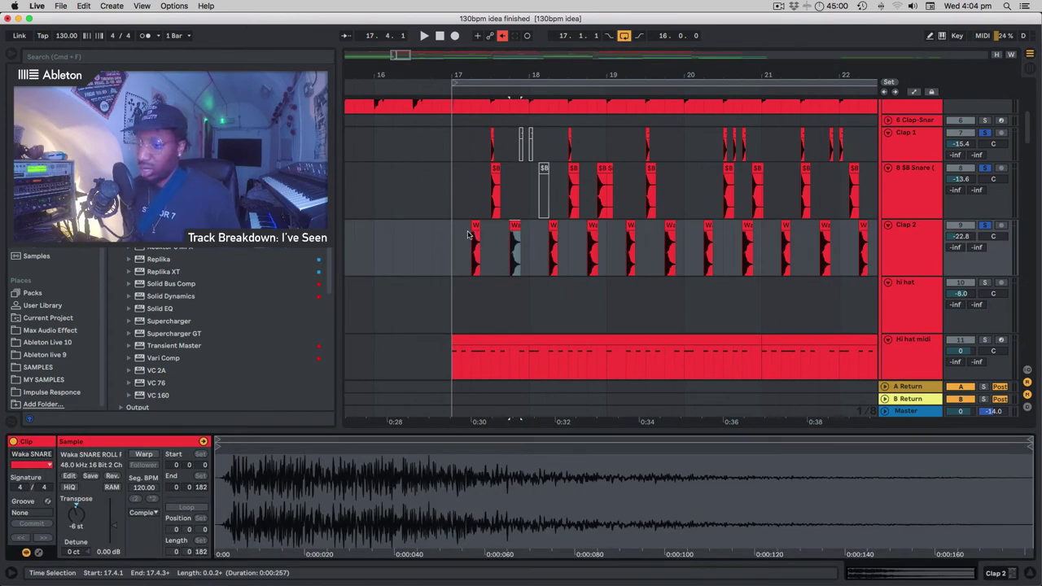
click(476, 227)
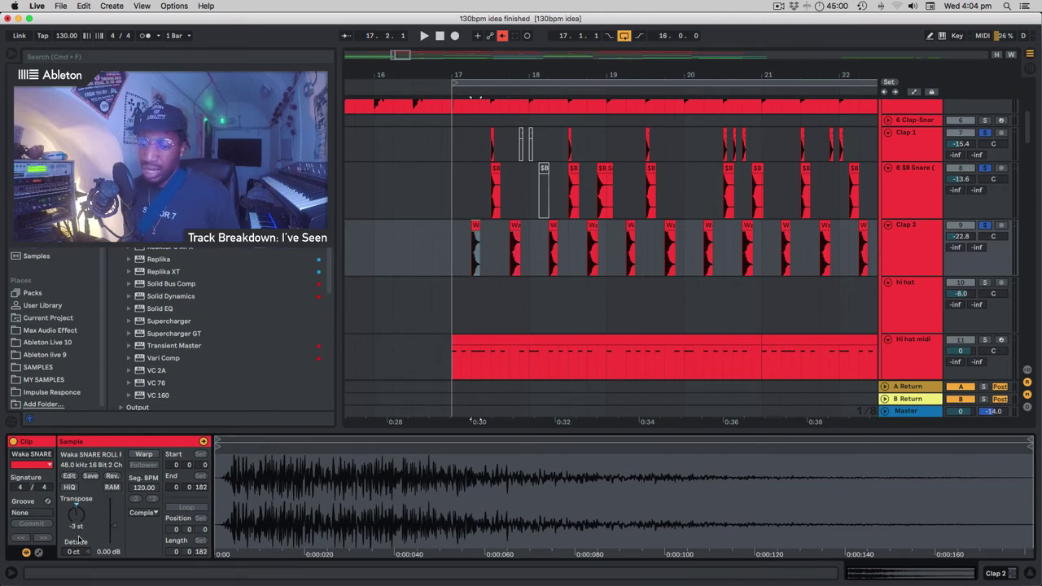
click(514, 226)
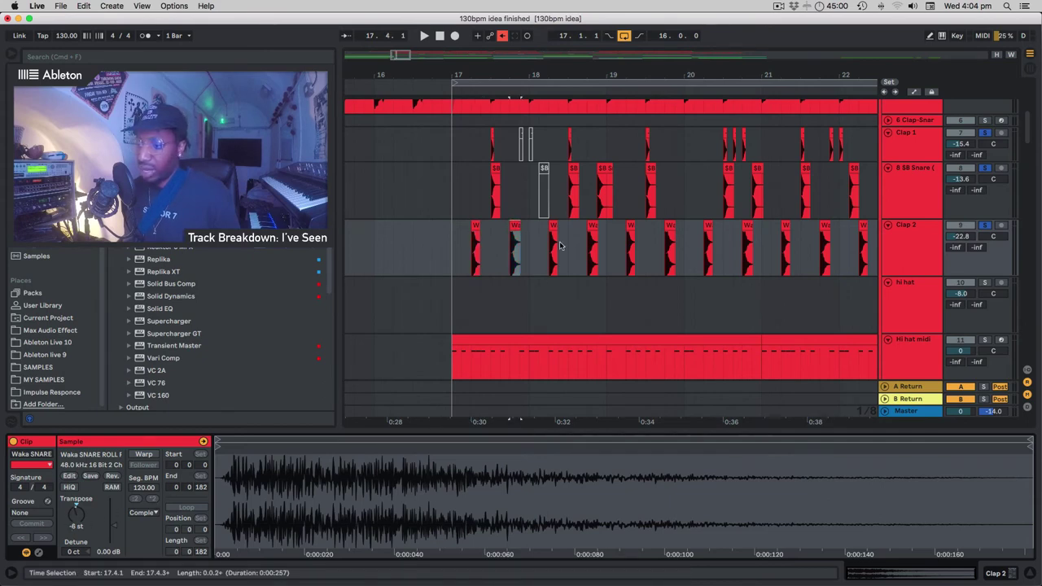
Play the soloed clap and snare tracks from bar 17 and show the Clap 1 clip at 20.3.
click(455, 260)
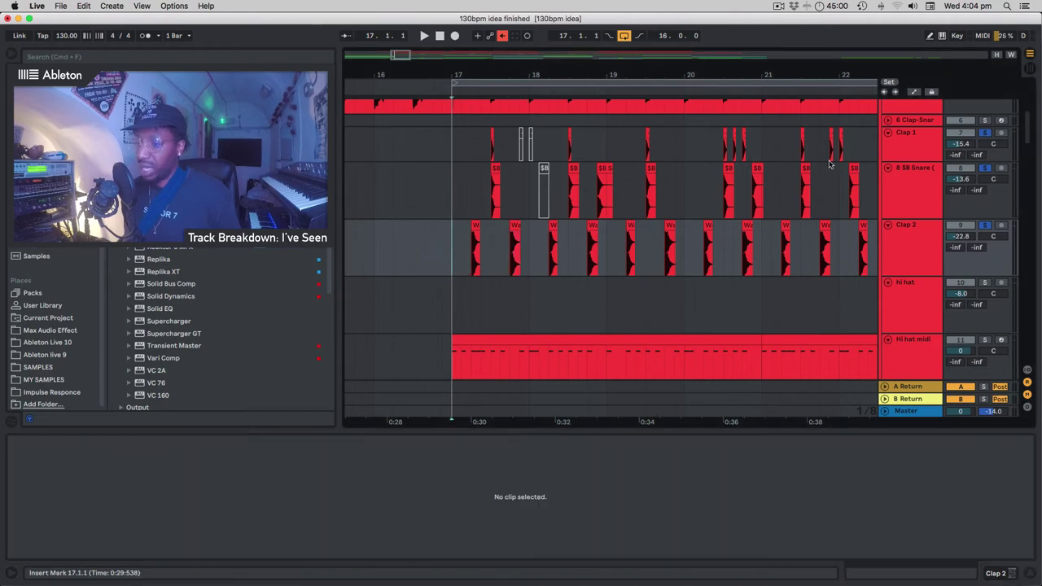
key(space)
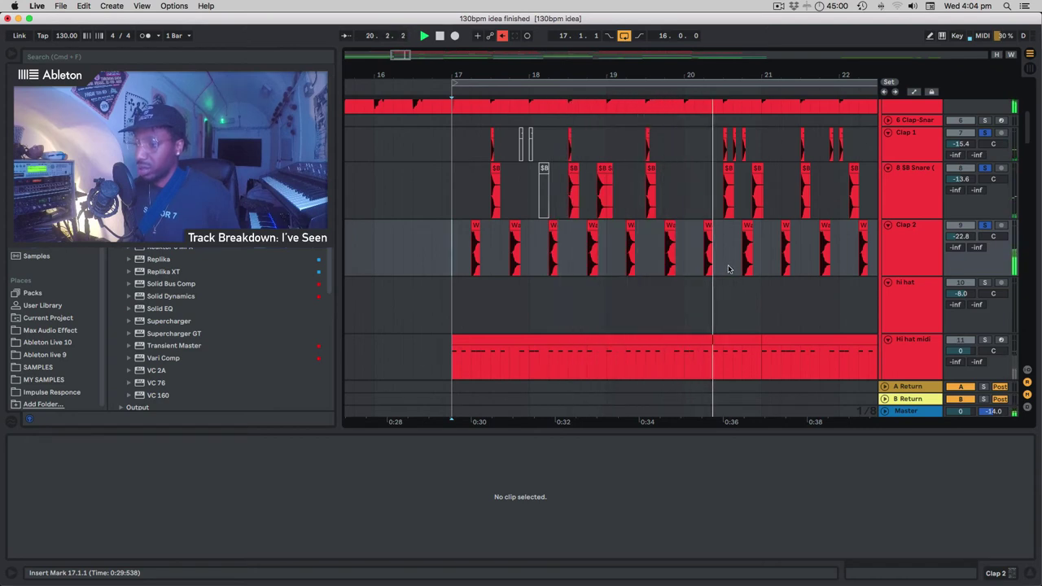
click(733, 134)
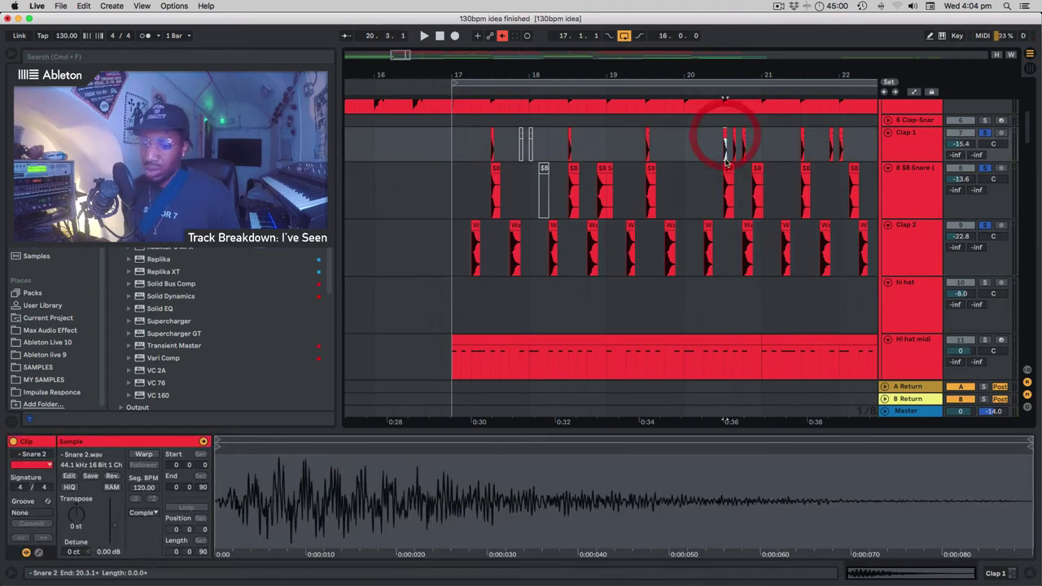
Compare the transpose settings of the individual $B Snare clips between bars 17 and 22.
click(728, 171)
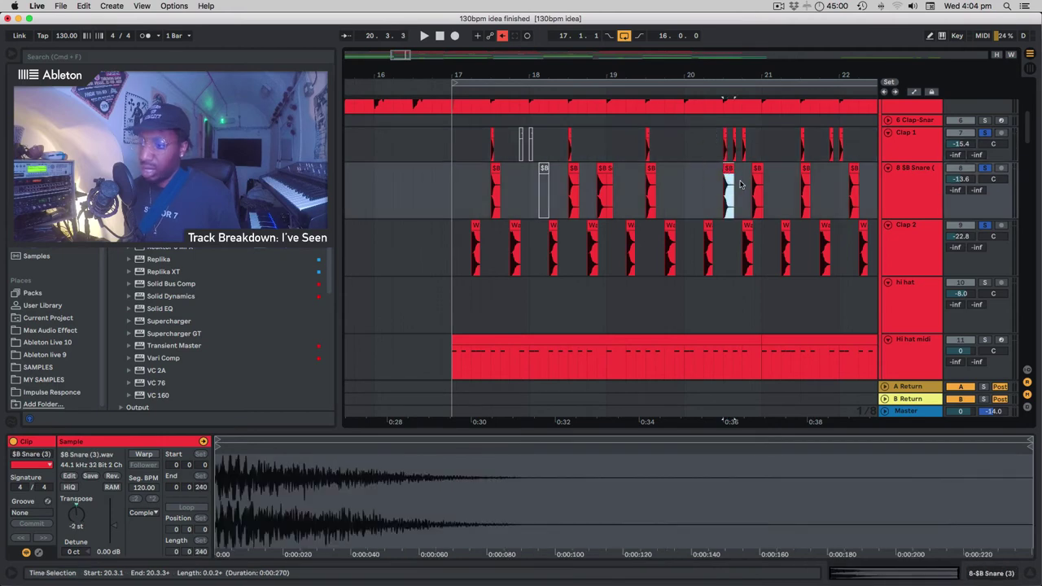
click(651, 169)
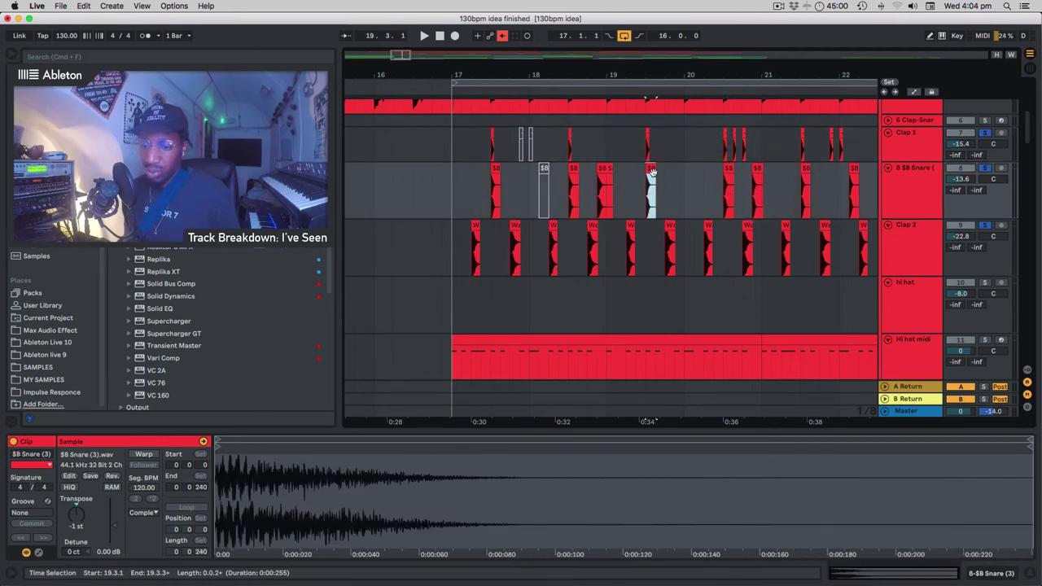
click(604, 174)
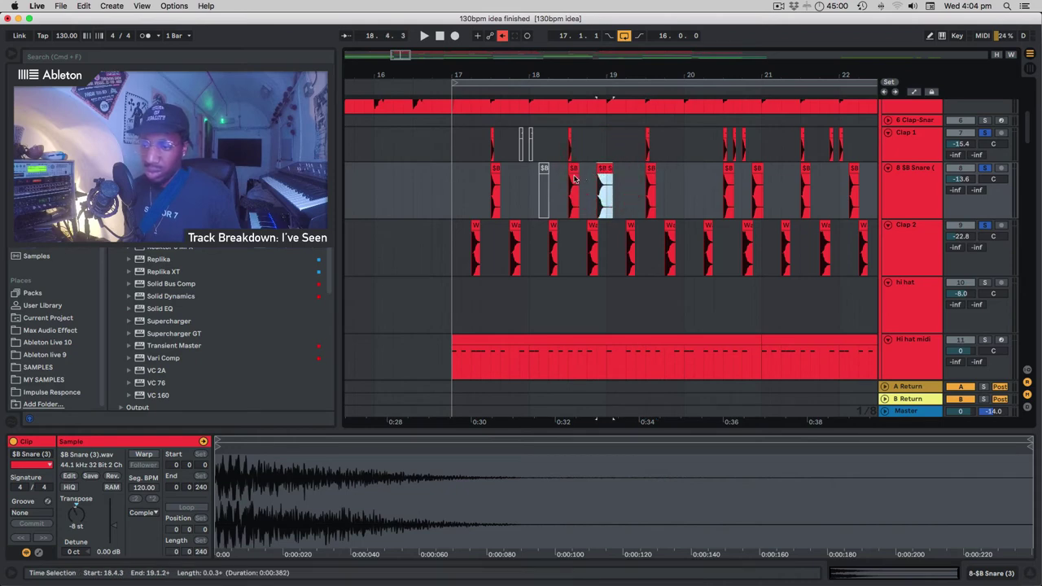
click(574, 171)
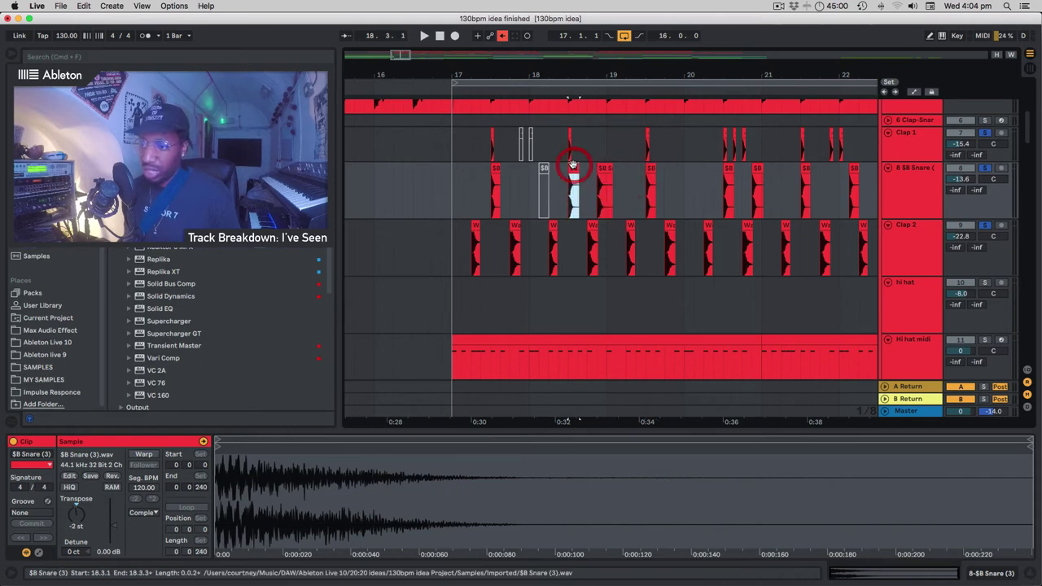
click(497, 173)
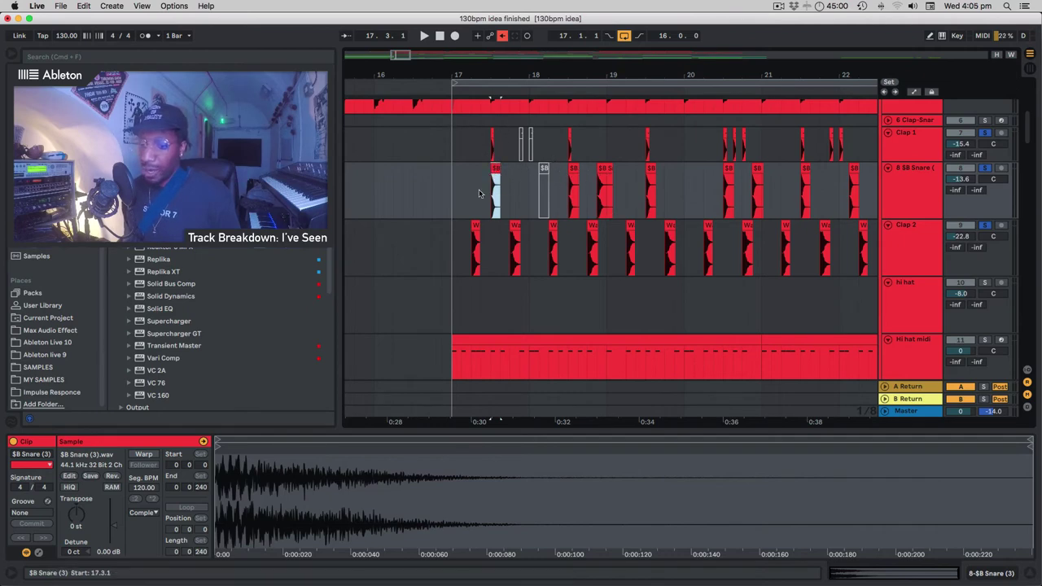
click(652, 167)
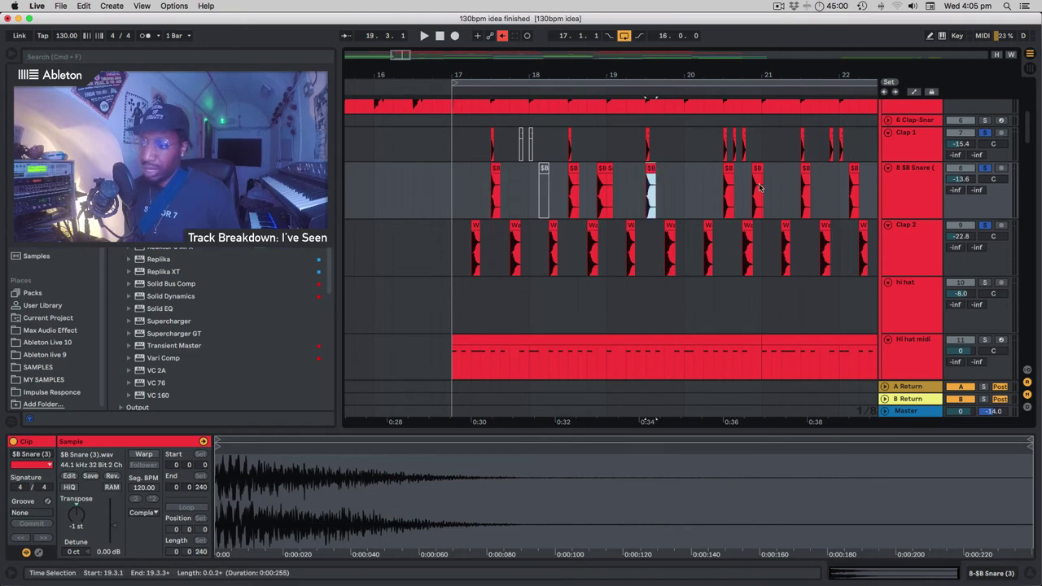
click(729, 172)
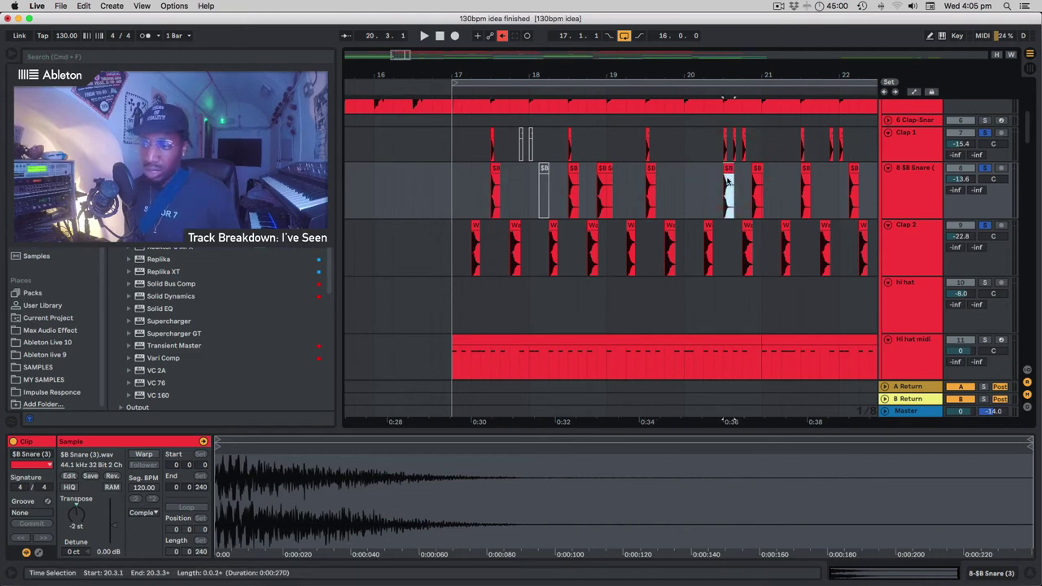
click(805, 171)
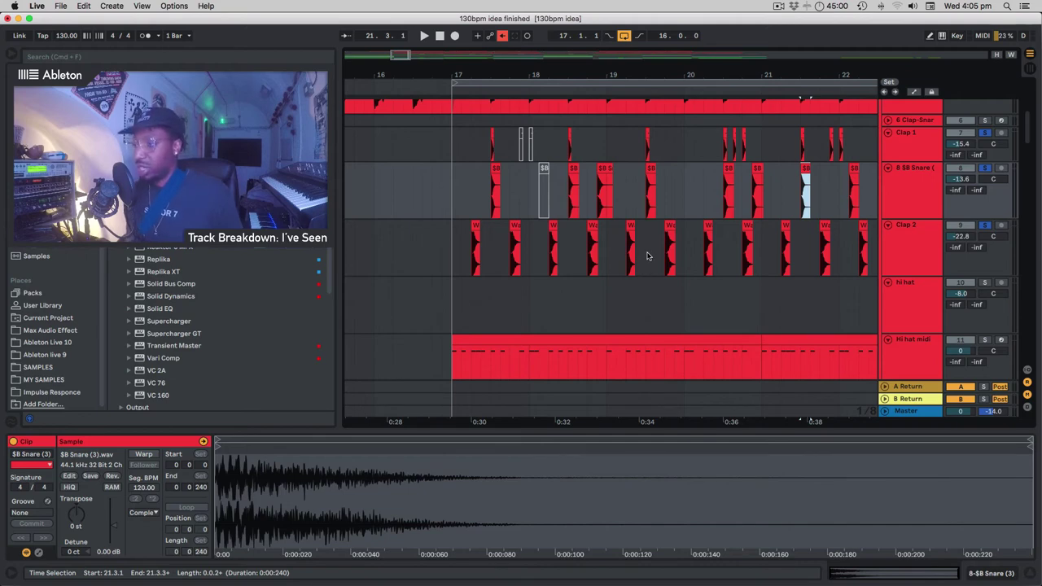
scroll(647, 256, down, 2)
scroll(633, 247, up, 1)
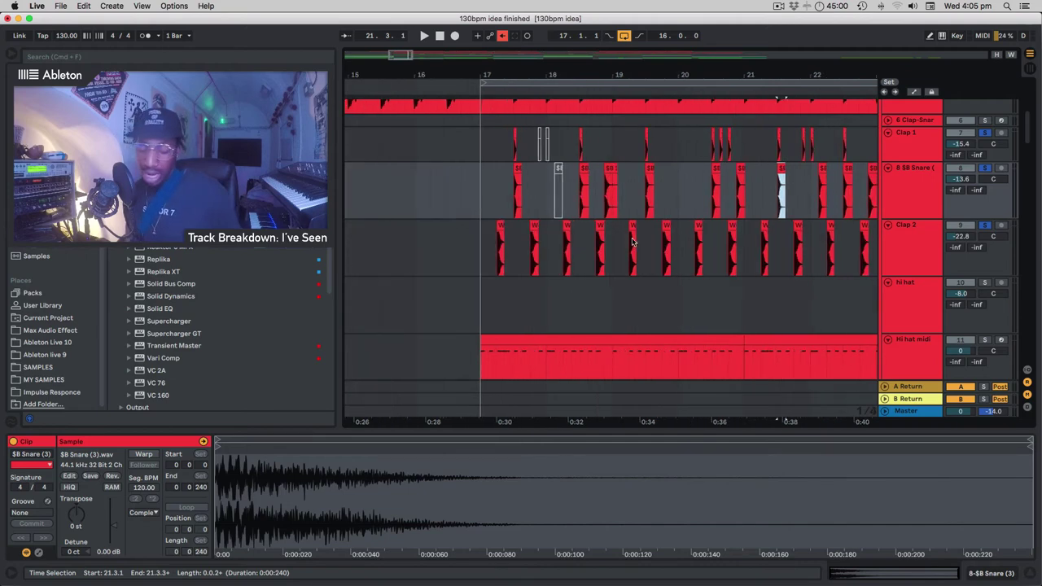
scroll(632, 241, right, 3)
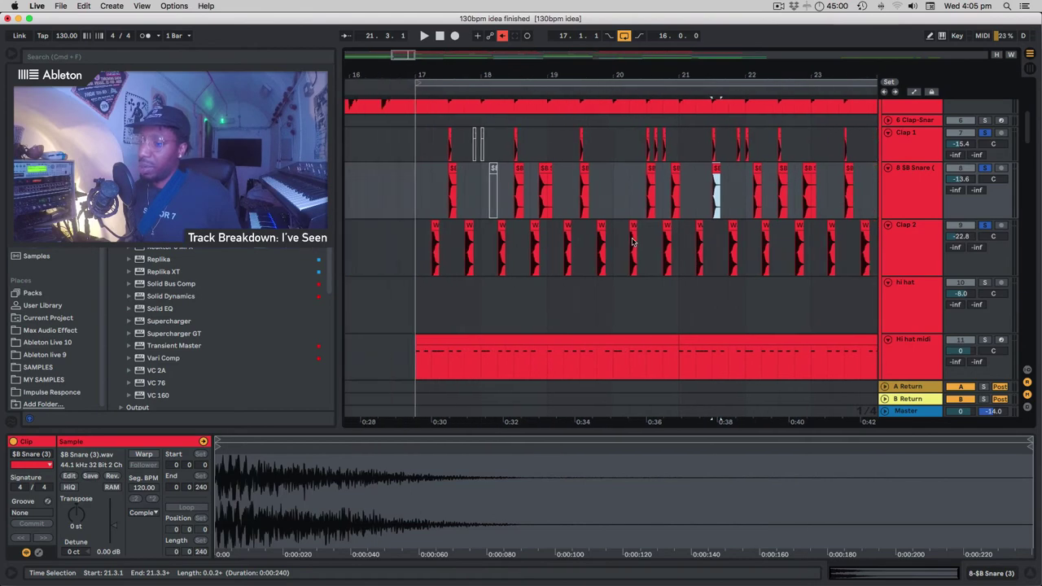
Open the first Hi hat midi clip at bar 17 and examine its note rows around C1 and C3.
scroll(633, 241, right, 1)
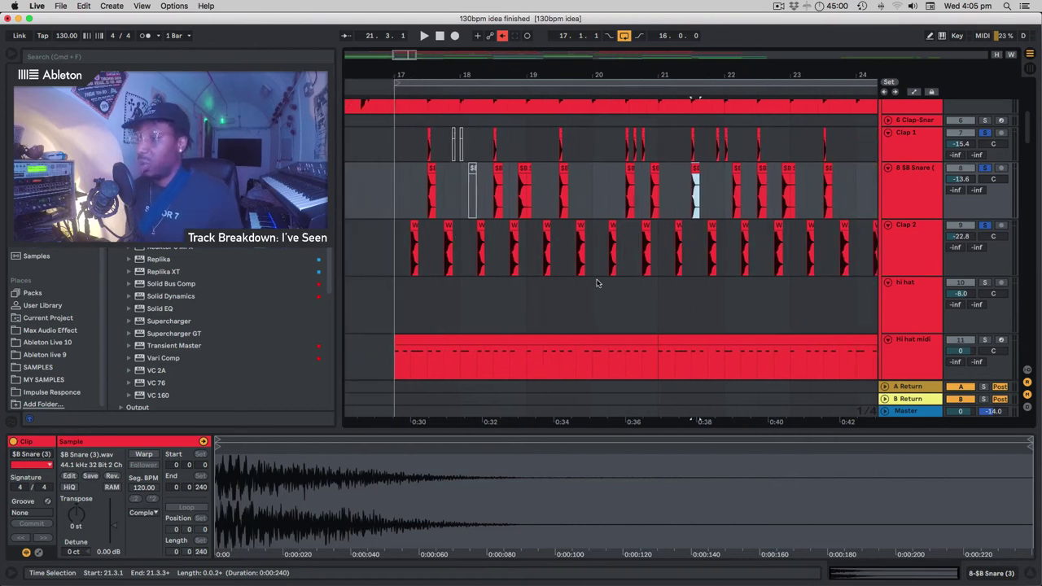
scroll(661, 258, down, 5)
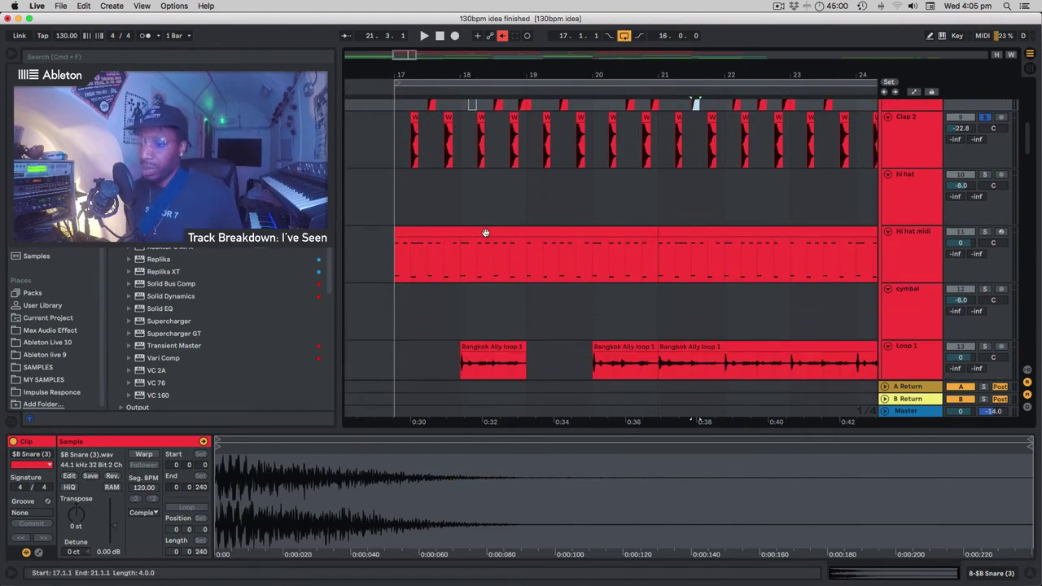
click(484, 234)
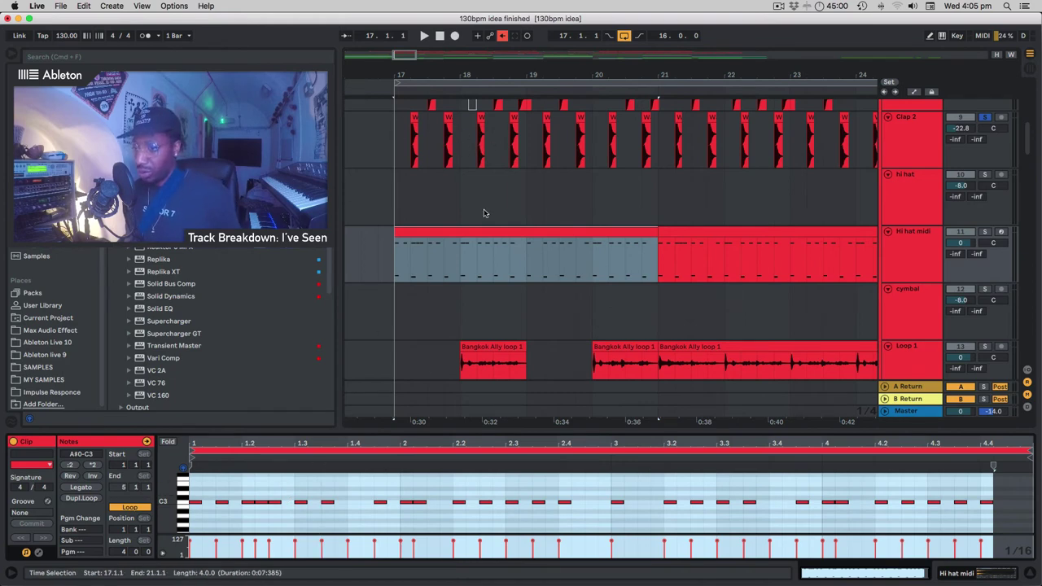
scroll(388, 488, down, 6)
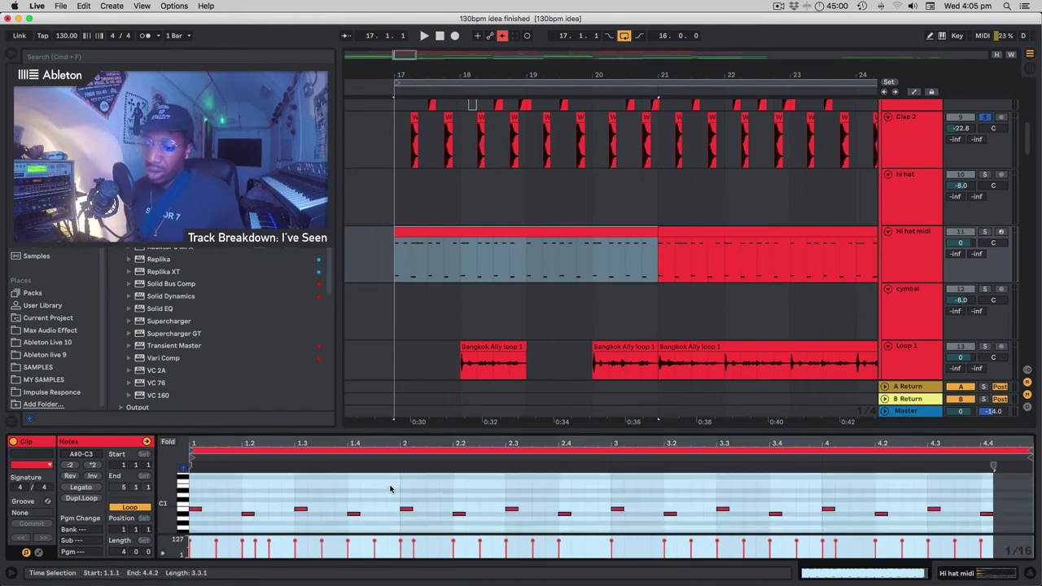
scroll(390, 489, up, 6)
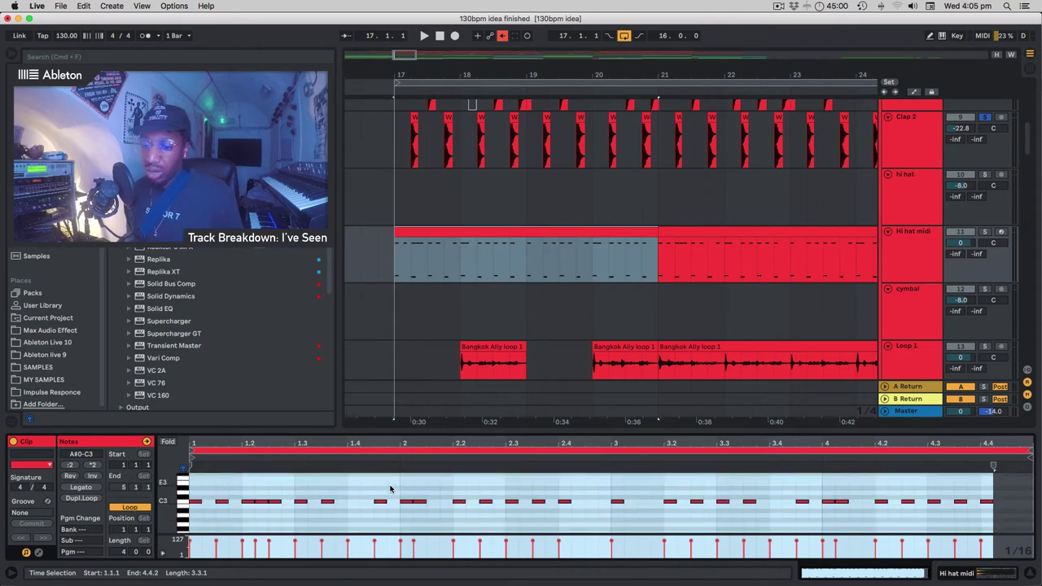
Solo the Hi hat midi track as well and audition the C3 sound used in its clip.
click(183, 502)
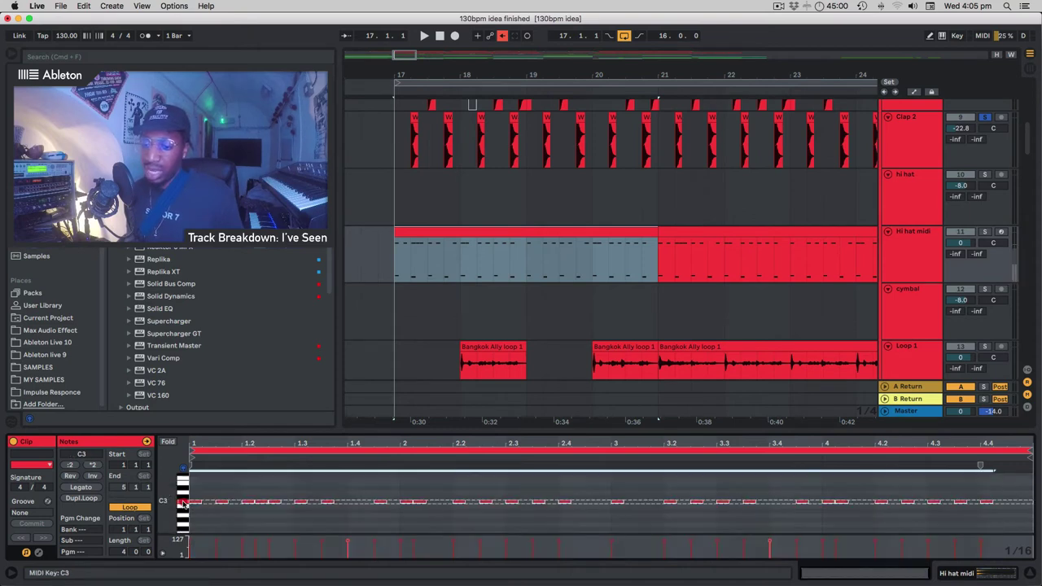
click(986, 232)
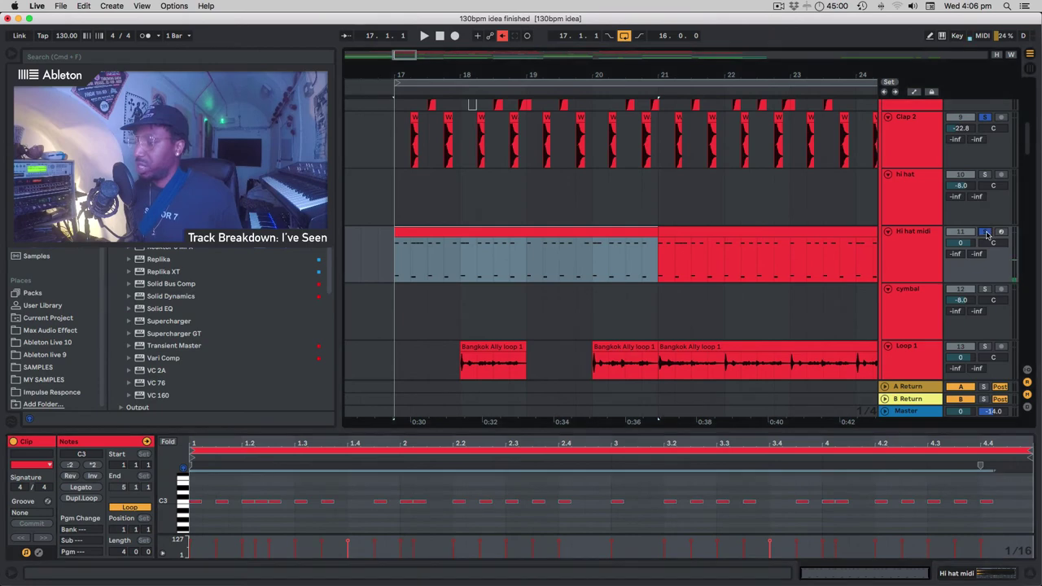
click(184, 502)
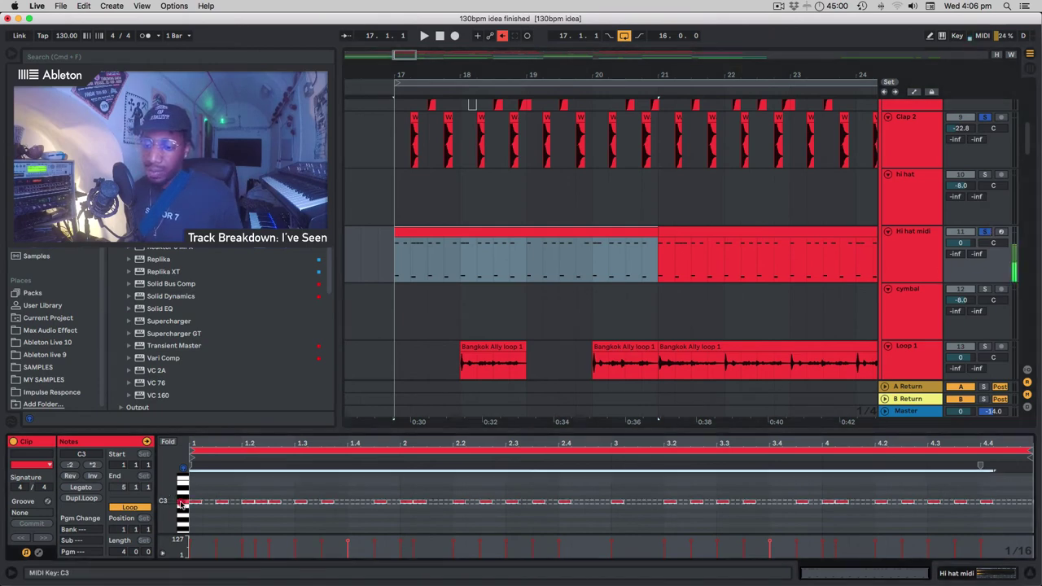
click(183, 503)
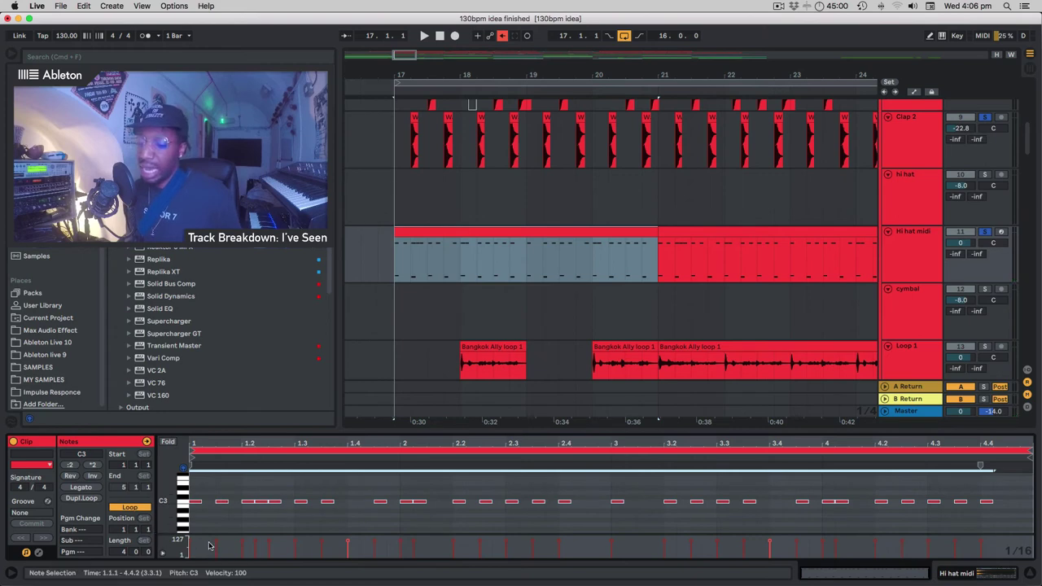
Play the soloed tracks from bar 17 and show the hi-hat clip's lower notes around C1.
key(space)
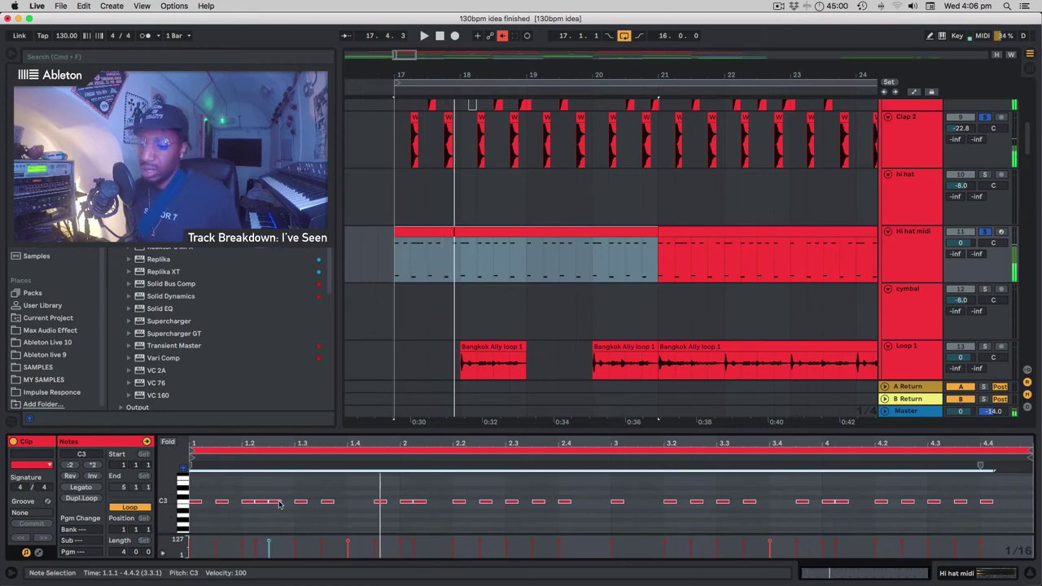
scroll(278, 504, down, 5)
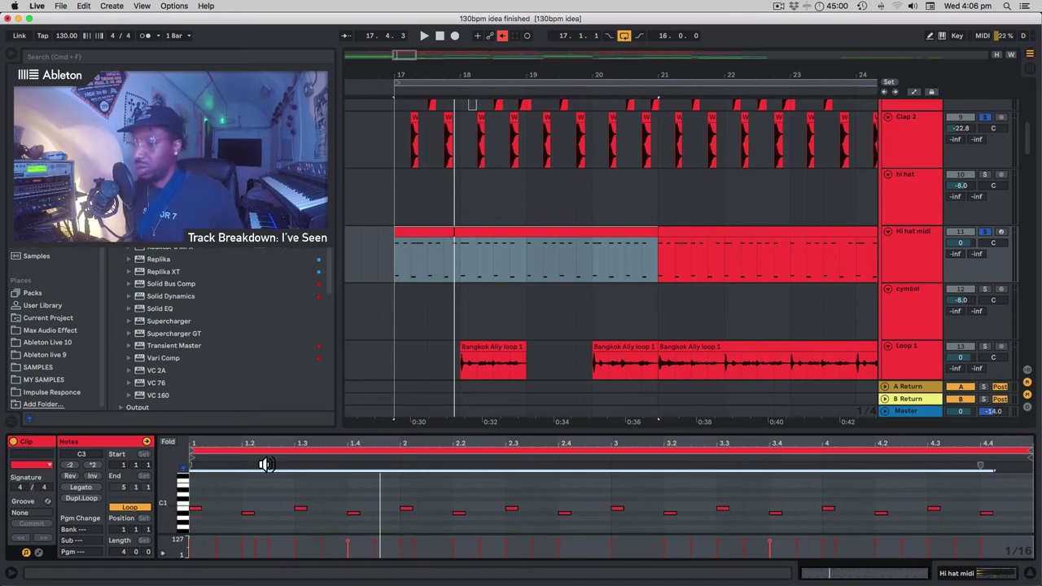
key(space)
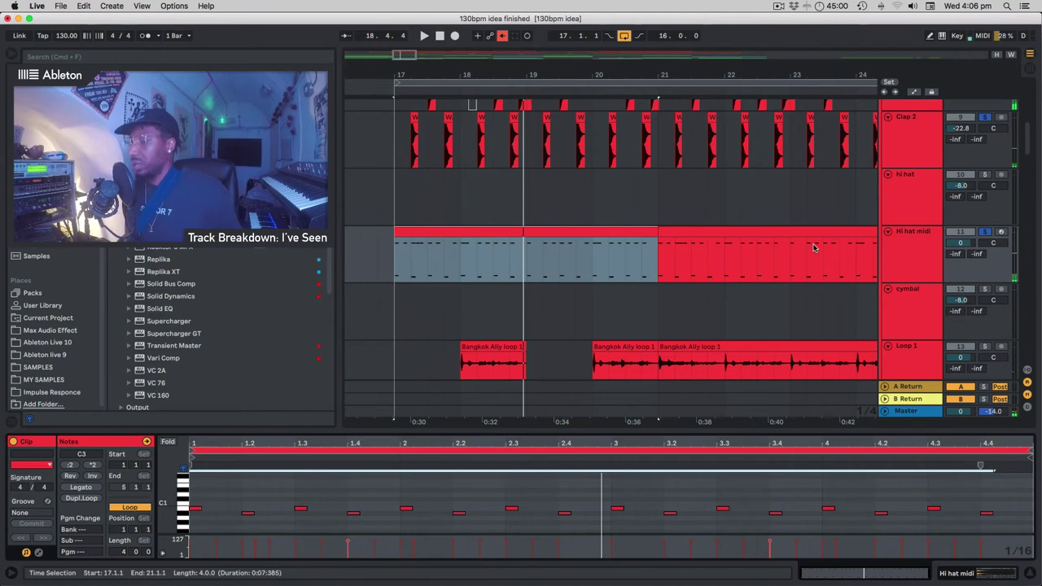
Add Loop 1 to the soloed tracks and play them together from bar 17.
scroll(814, 248, down, 3)
click(983, 239)
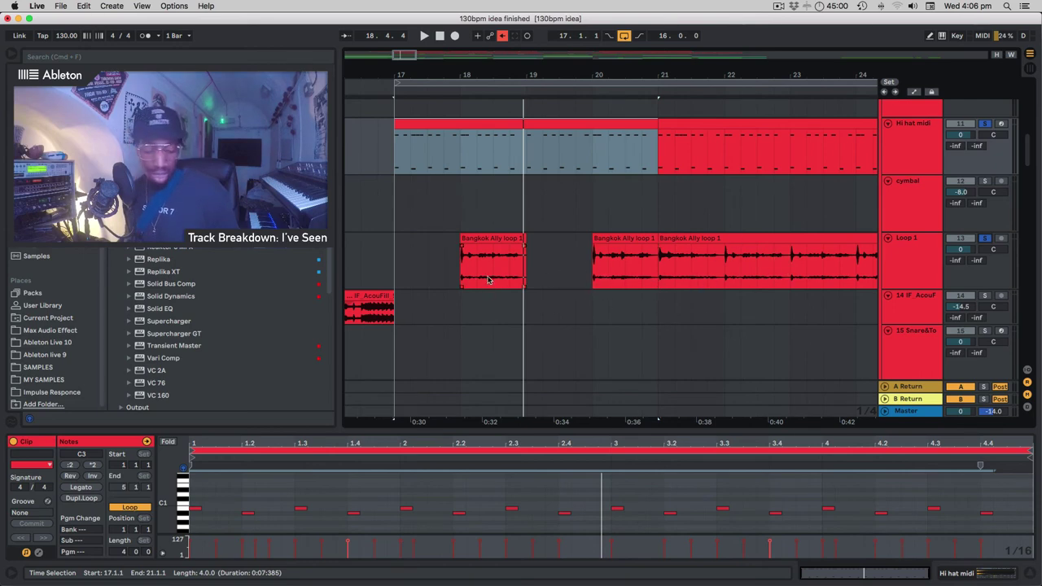
key(space)
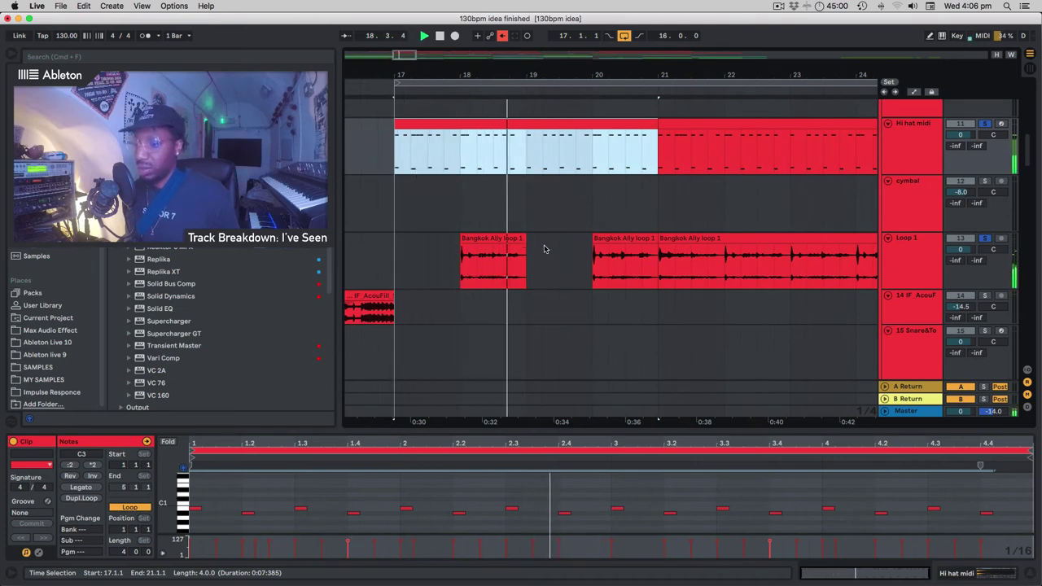
Examine how the Bangkok Ally loop 1 clips are placed along the Loop 1 track, both across the arrangement and up close.
scroll(536, 272, down, 4)
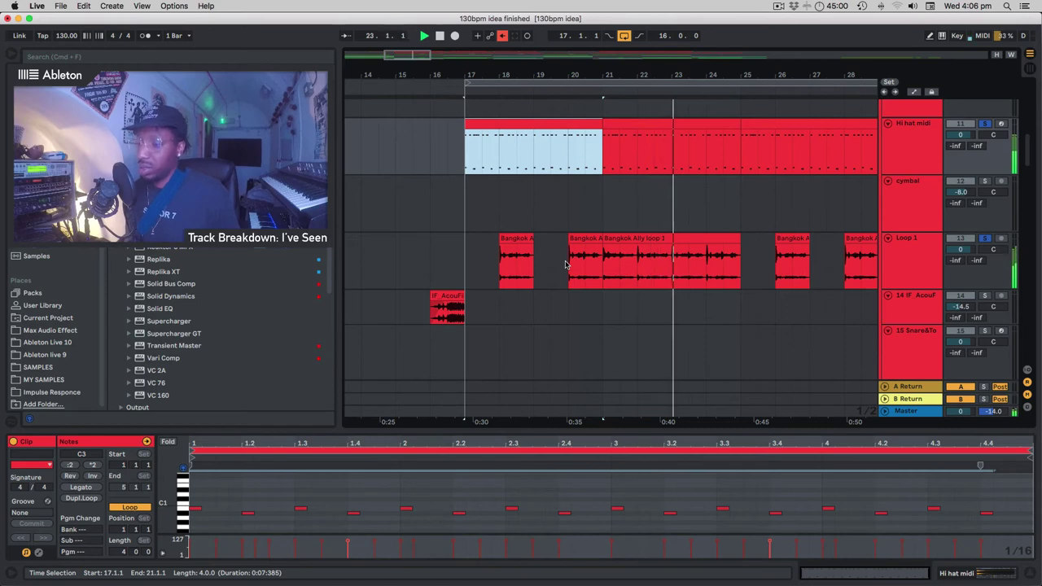
key(minus)
key(minus)
key(minus)
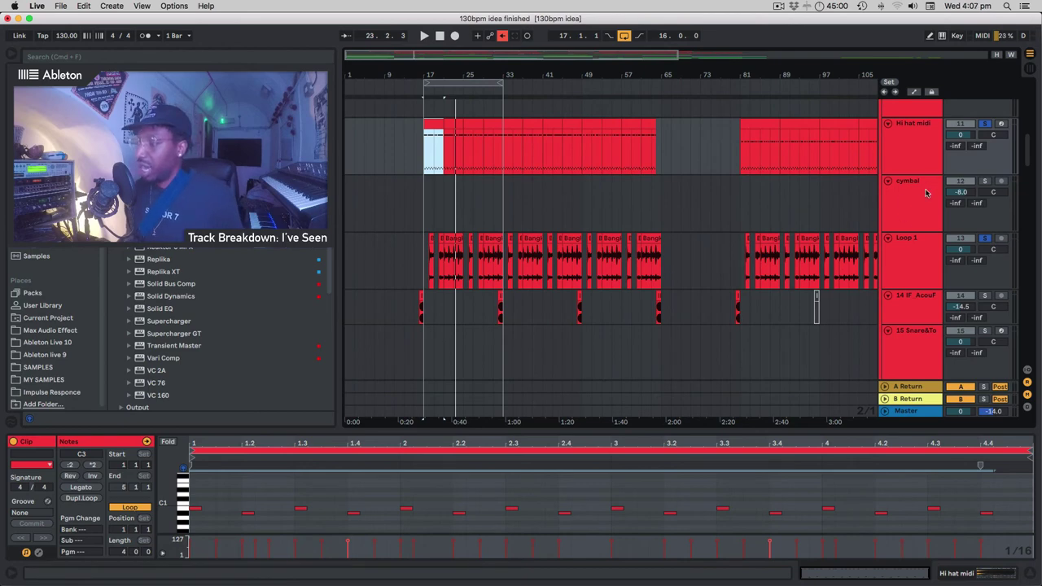
key(plus)
key(plus)
key(plus)
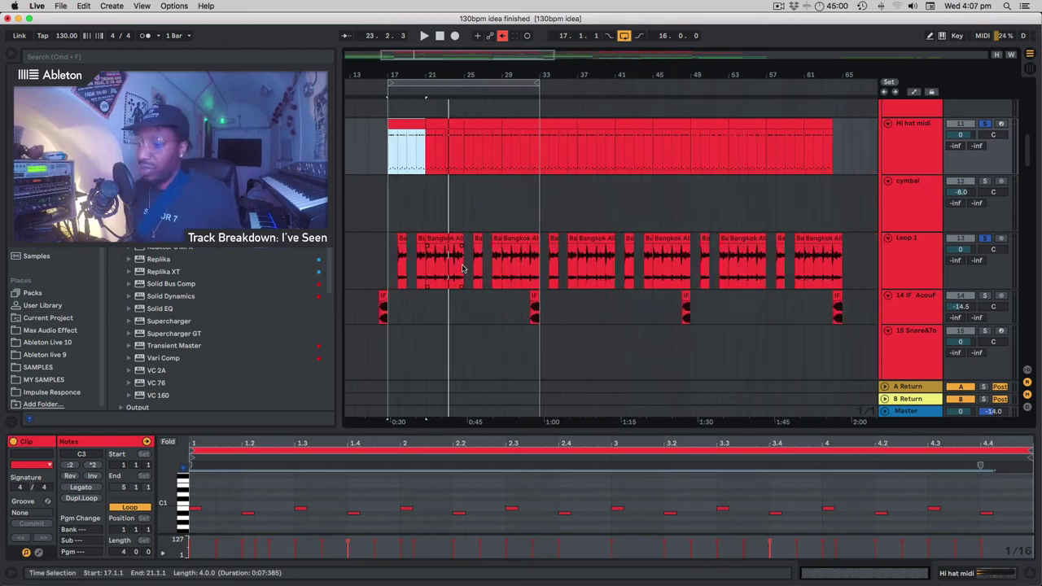
key(plus)
key(plus)
key(plus)
key(plus)
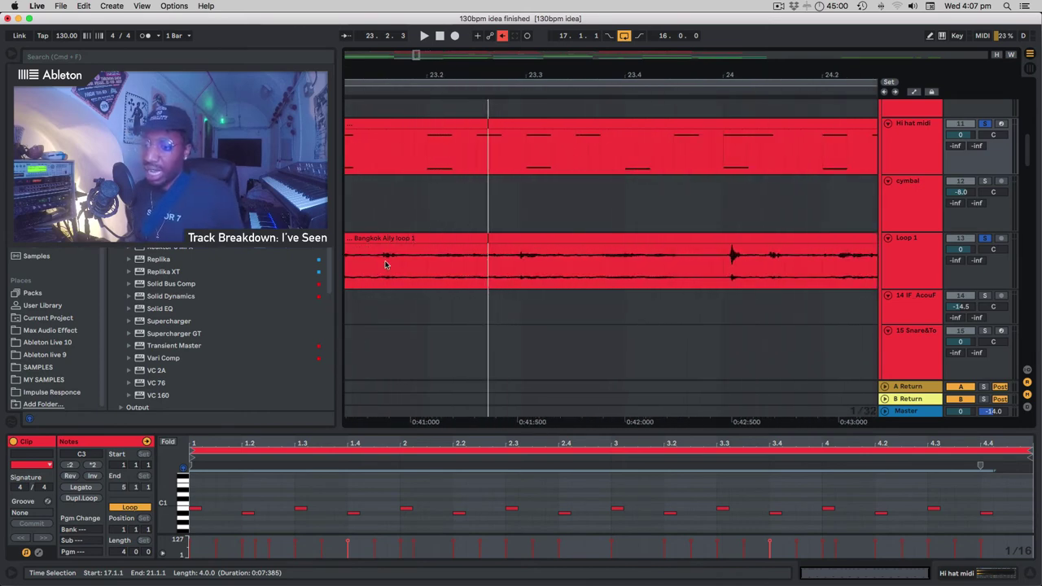
key(minus)
key(minus)
key(minus)
key(minus)
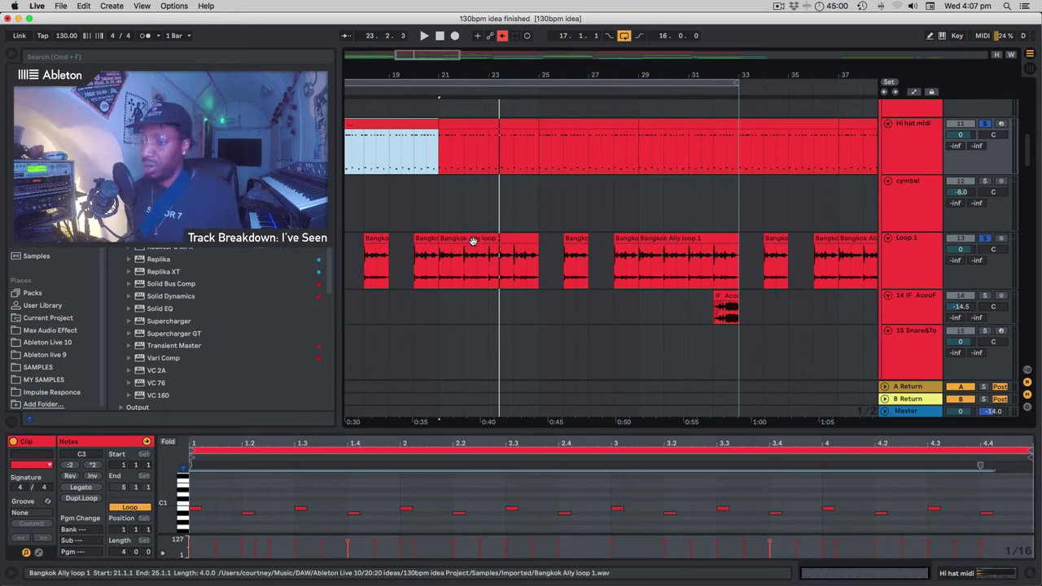
click(470, 246)
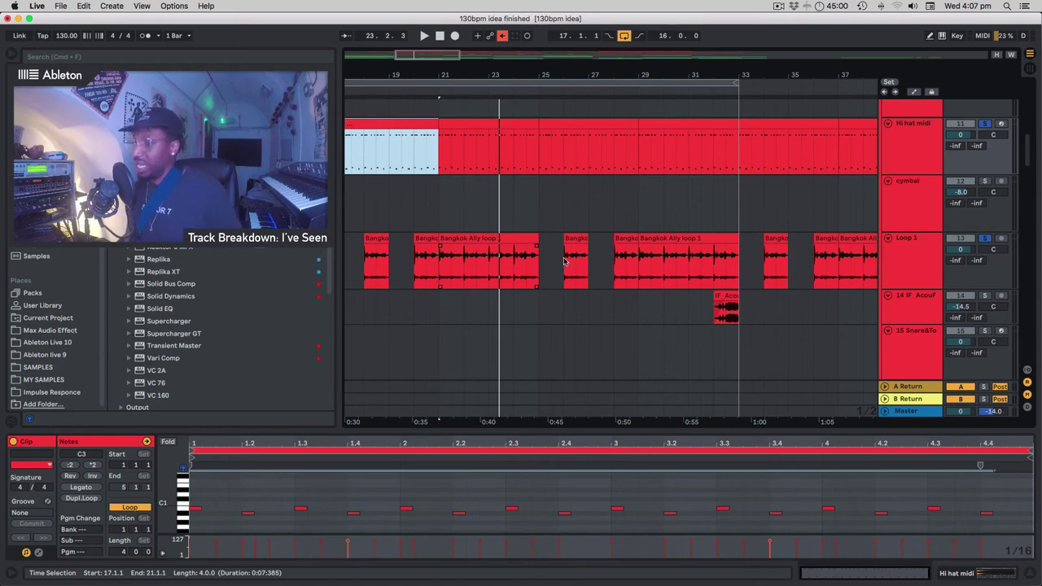
Solo the whole Drums group and play it from bar 17 while viewing its individual tracks.
scroll(501, 226, up, 10)
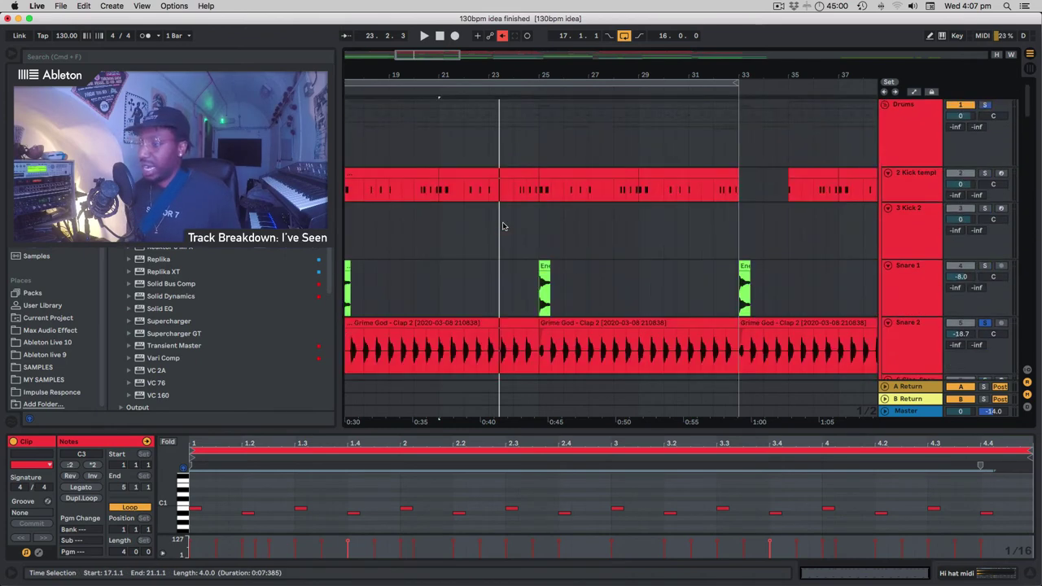
click(986, 106)
click(985, 106)
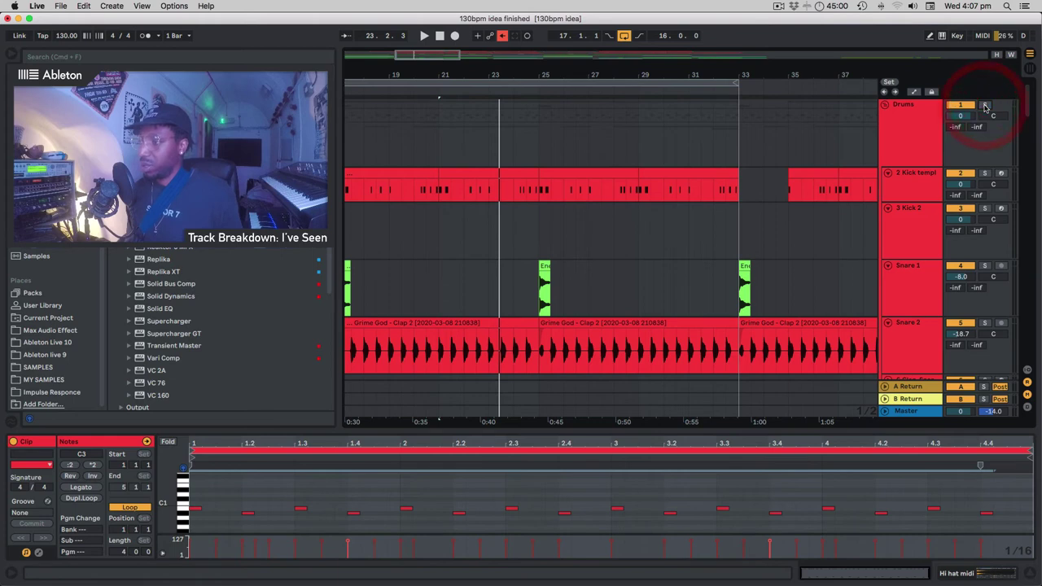
key(space)
key(minus)
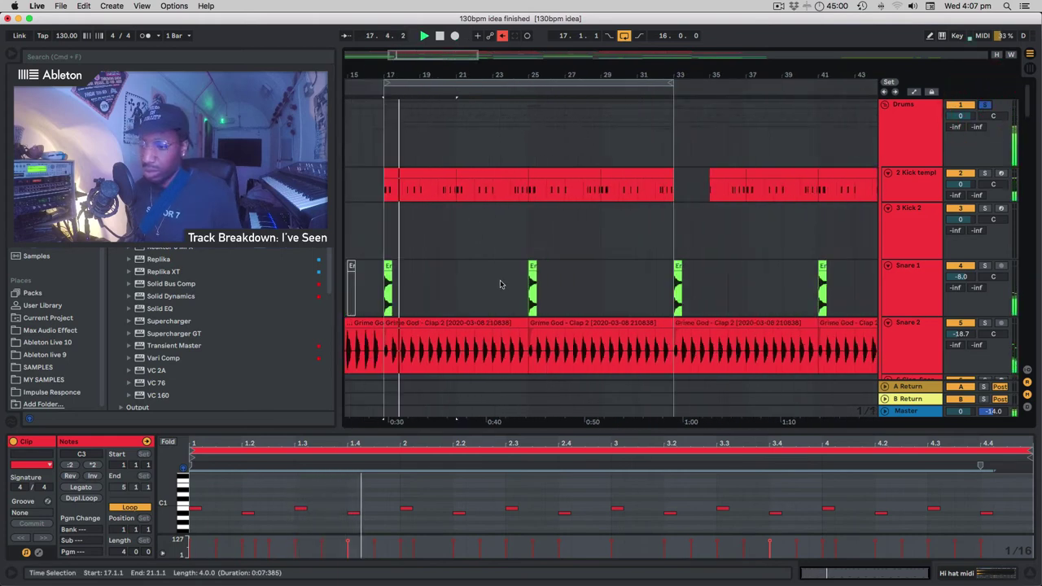
scroll(473, 251, down, 5)
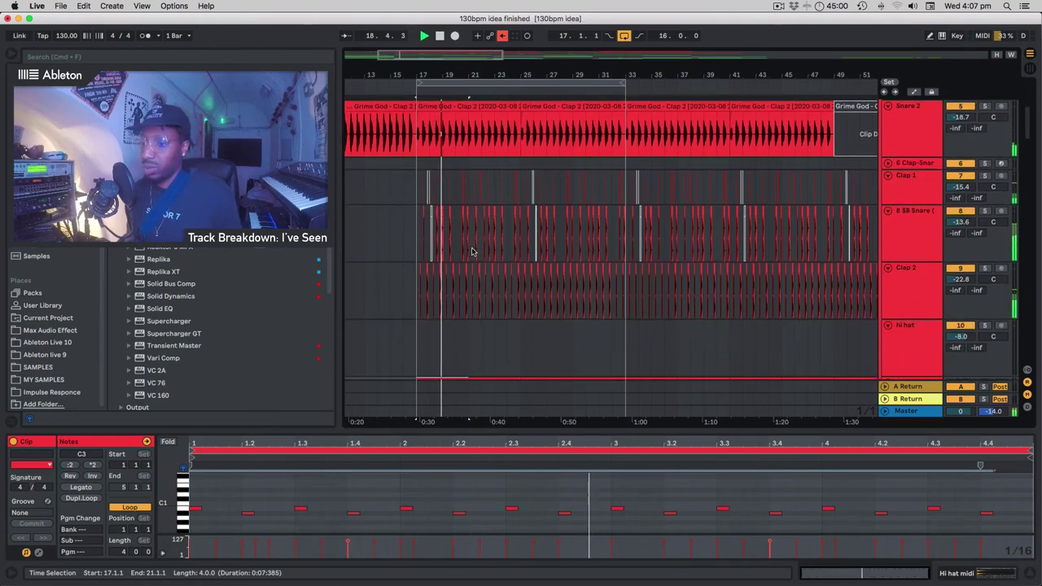
scroll(472, 250, down, 6)
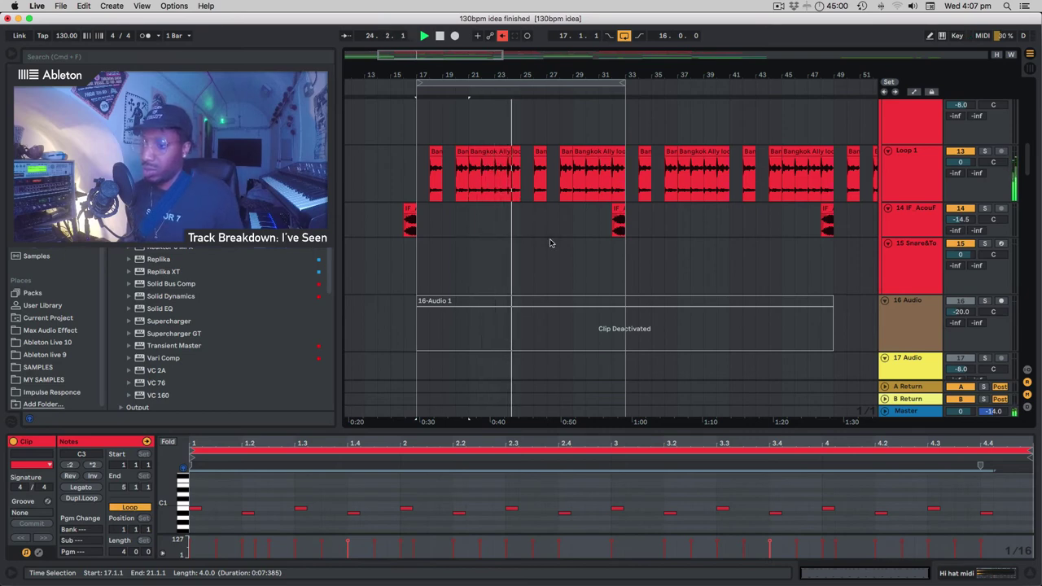
Unsolo the Drums group and play the full arrangement from bar 17 while showing the 808 resse and Sampler 1 tracks.
scroll(550, 241, up, 10)
scroll(550, 240, up, 5)
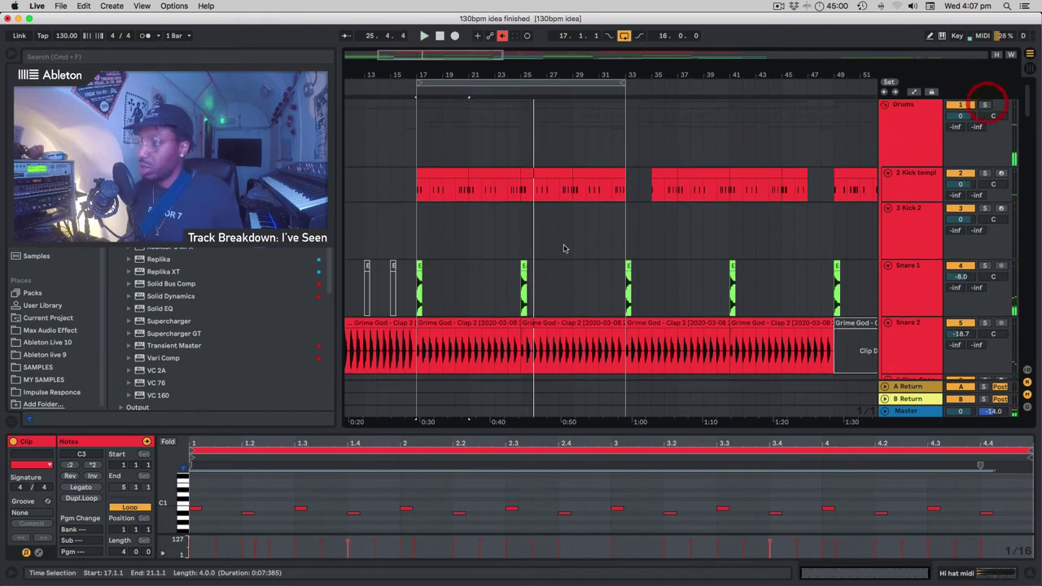
key(space)
scroll(454, 226, down, 10)
scroll(454, 226, down, 20)
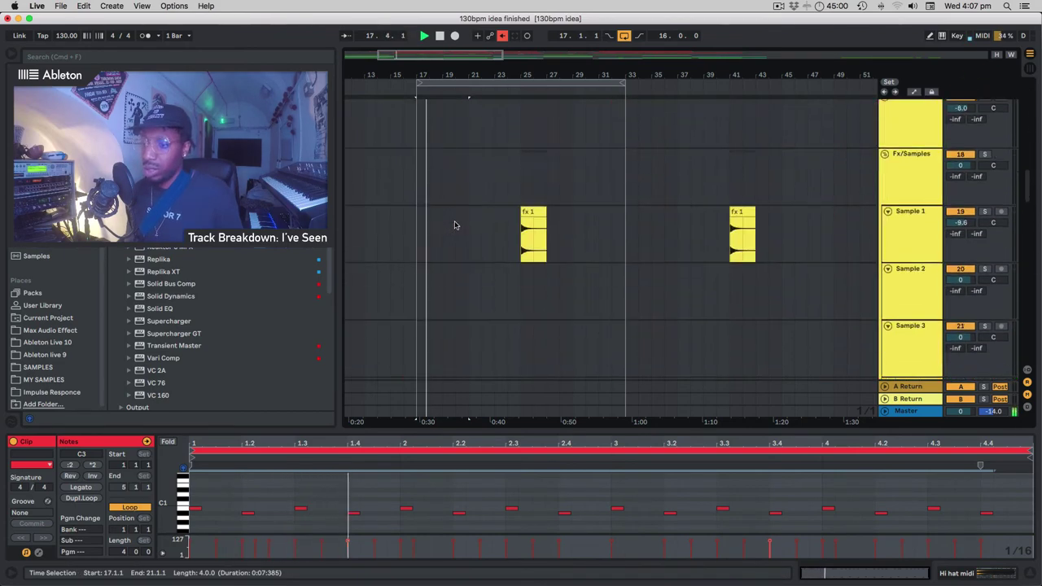
scroll(455, 226, down, 5)
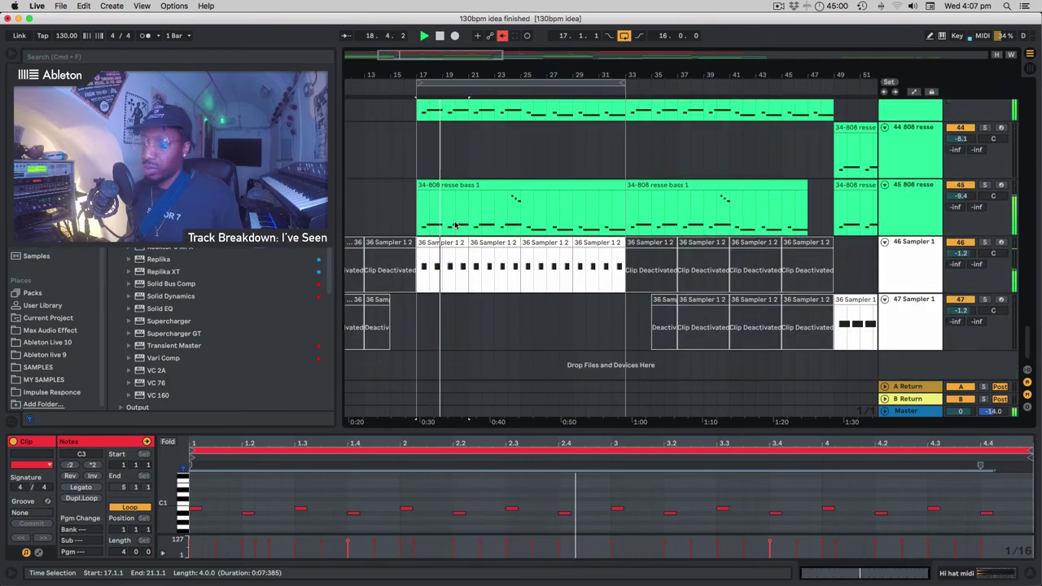
key(space)
scroll(454, 225, down, 3)
scroll(455, 225, down, 5)
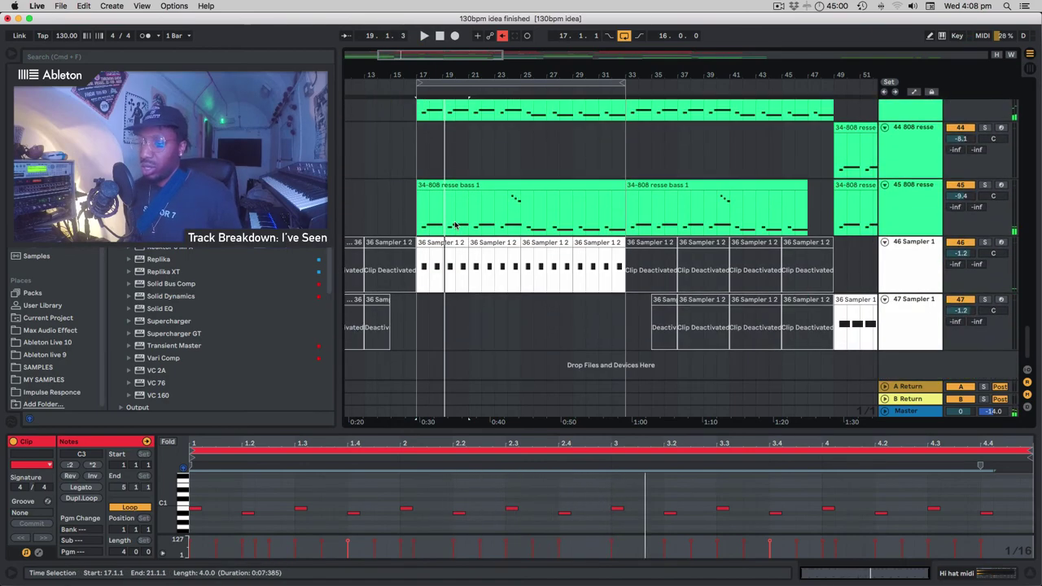
scroll(454, 225, up, 5)
scroll(455, 226, down, 5)
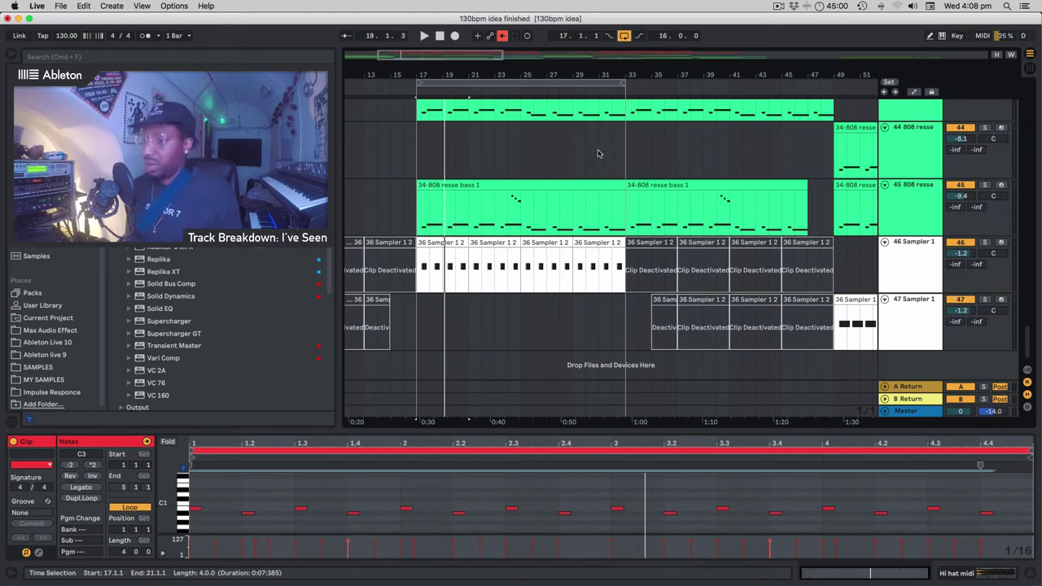
Examine the Wavetable settings of the 45 808 resse track in expanded view and solo that track.
click(887, 210)
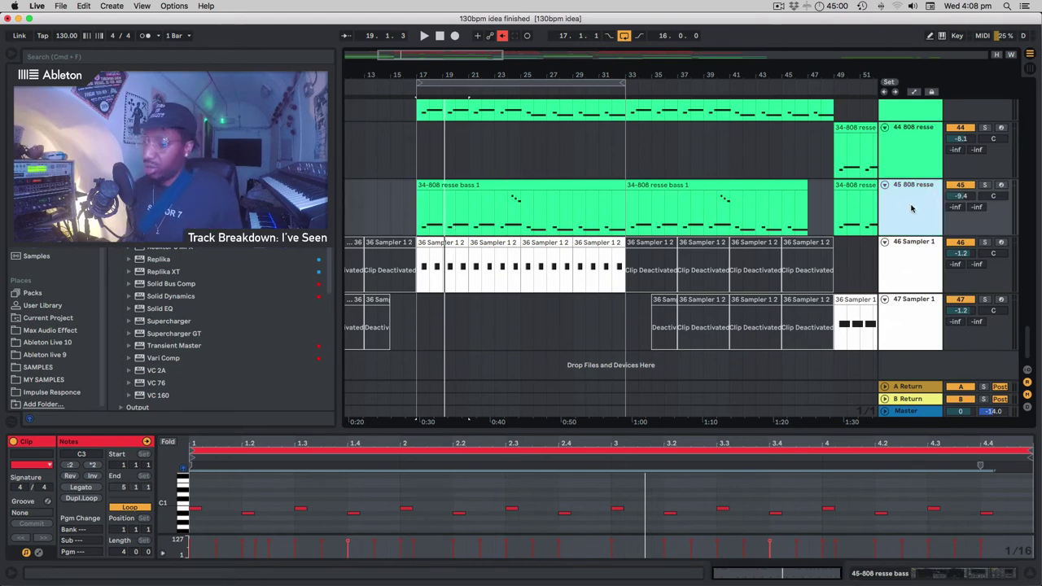
click(909, 207)
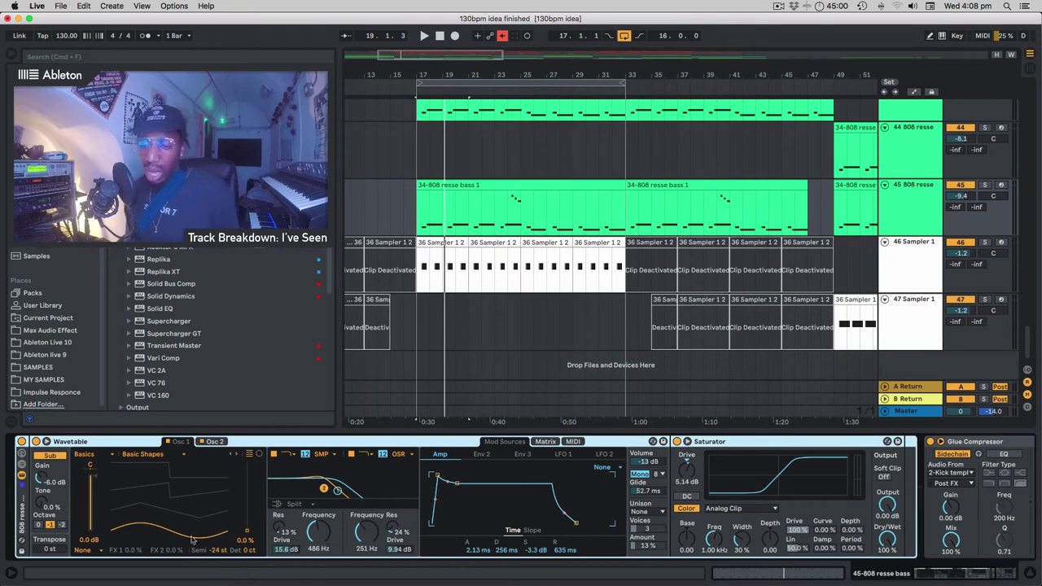
click(46, 441)
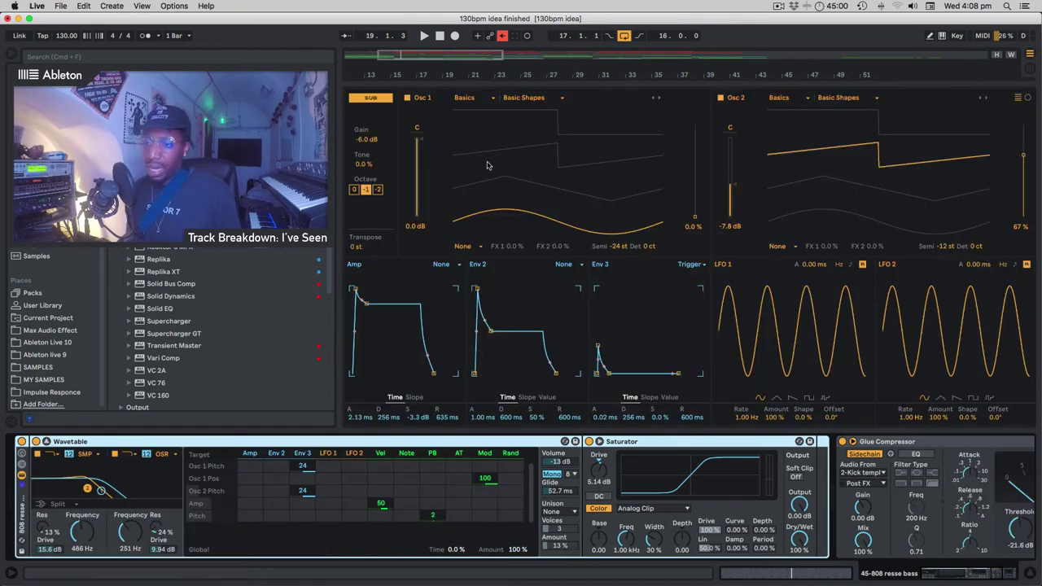
click(47, 442)
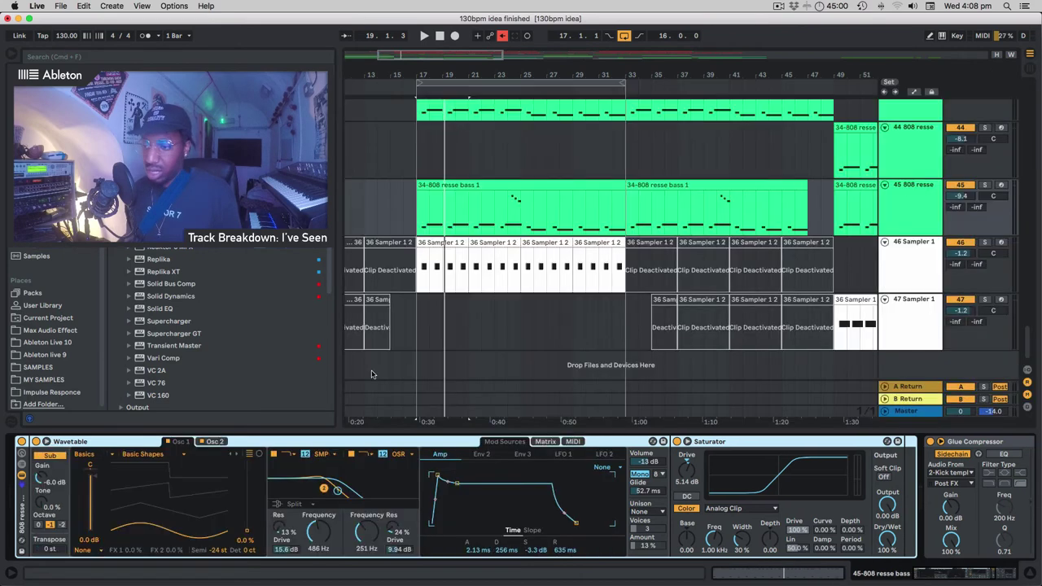
click(985, 185)
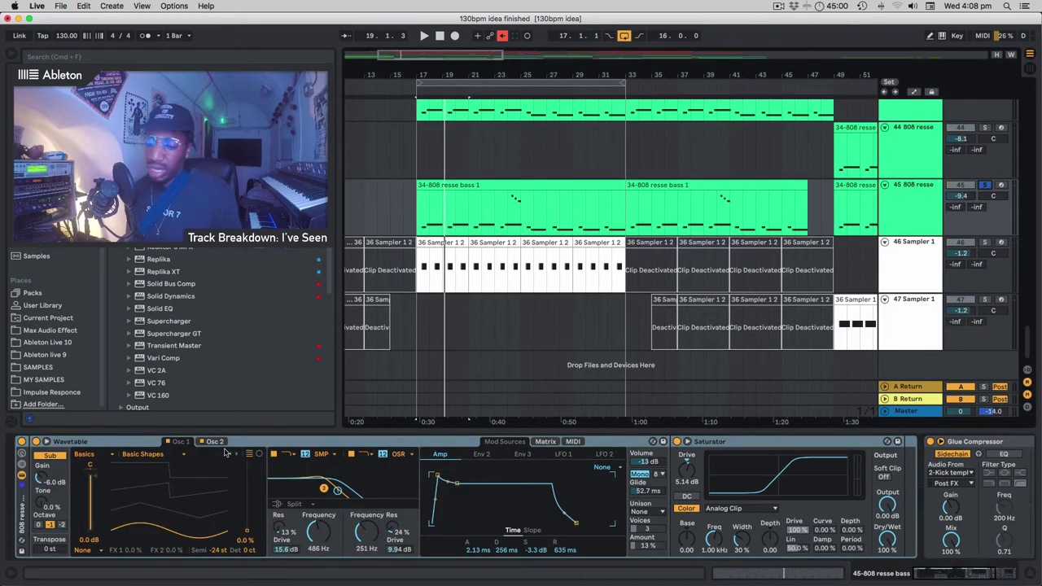
Examine the expanded Wavetable, Saturator and Glue Compressor of the 45 808 resse track, and play the soloed track from bar 17.
click(47, 441)
key(space)
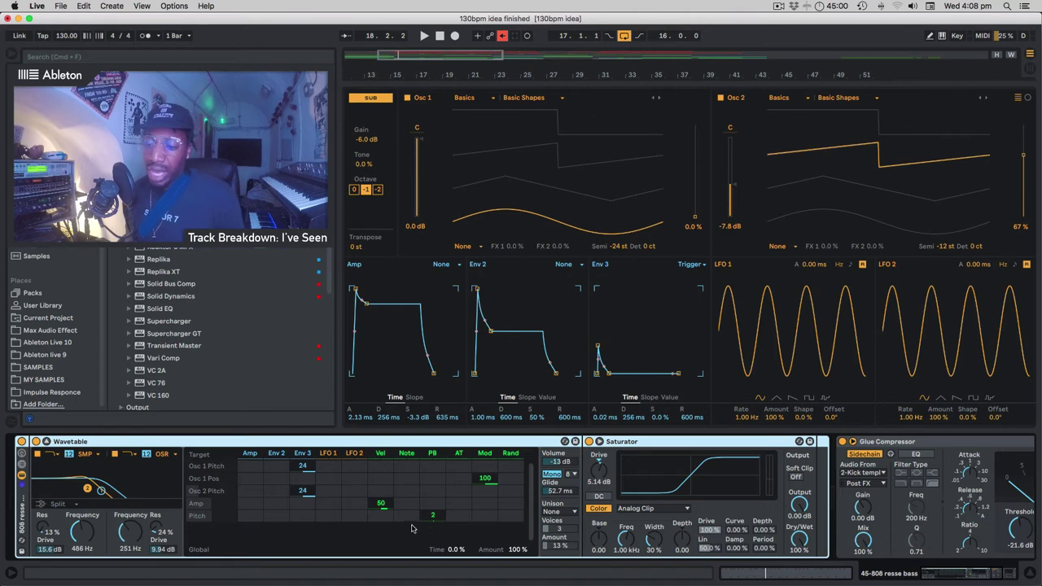
click(307, 518)
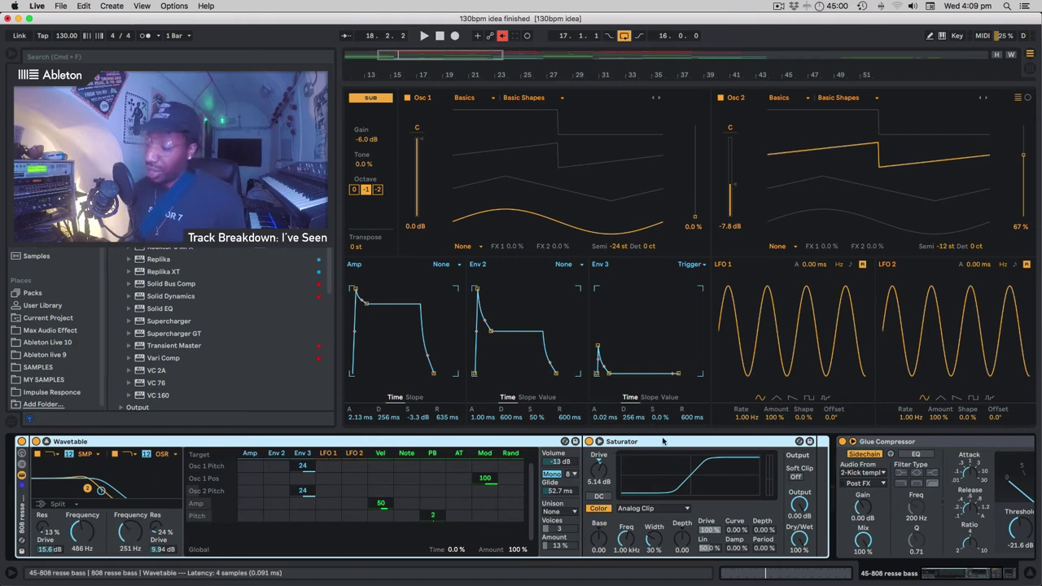
scroll(675, 462, right, 5)
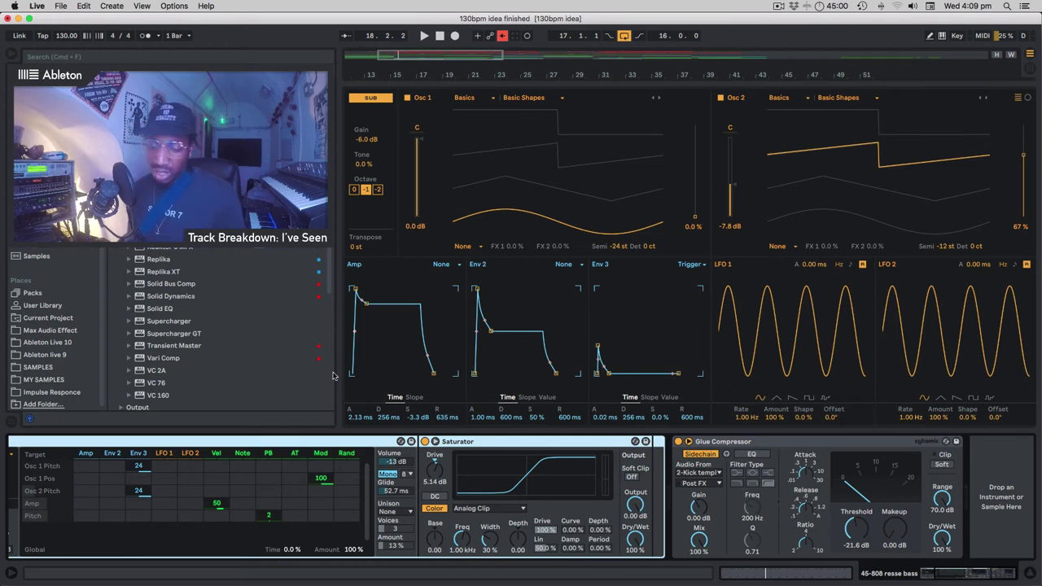
scroll(246, 535, left, 5)
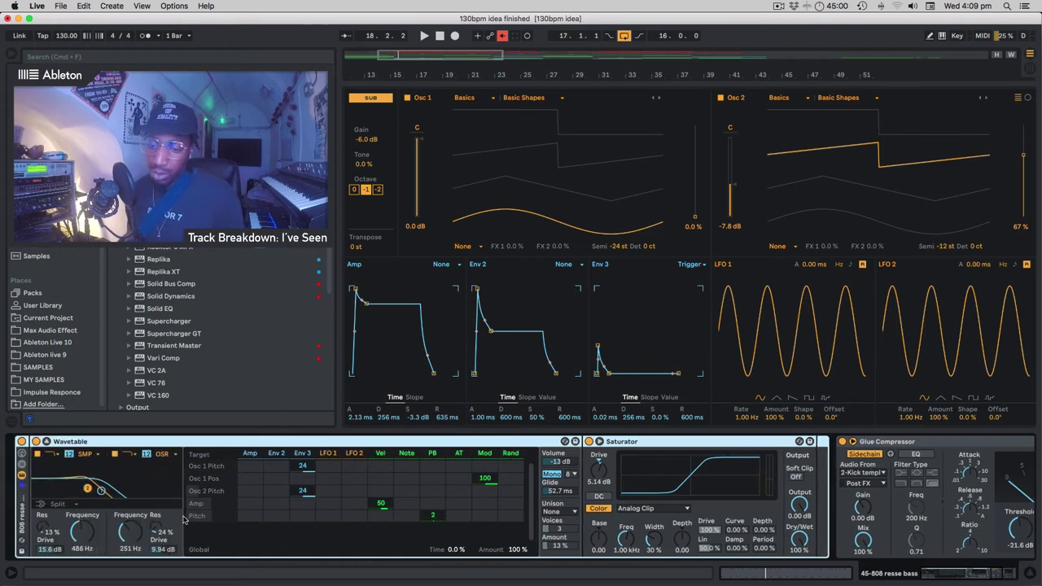
click(43, 454)
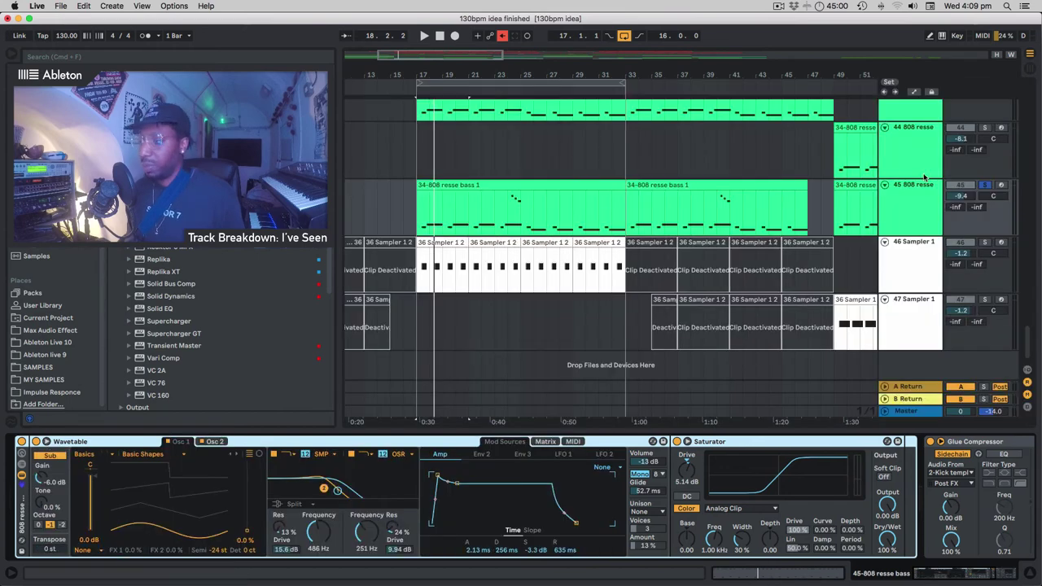
key(space)
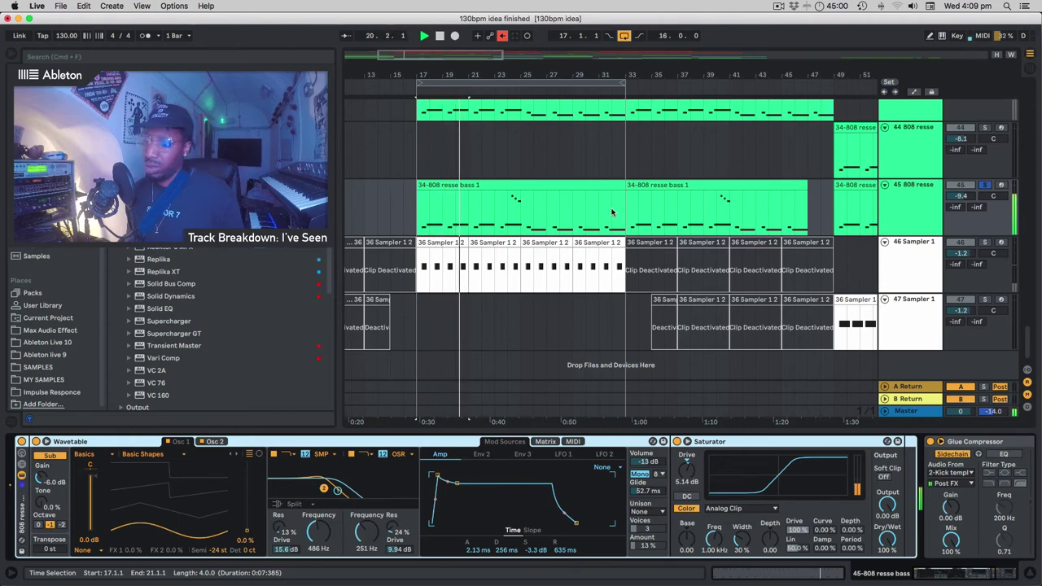
key(space)
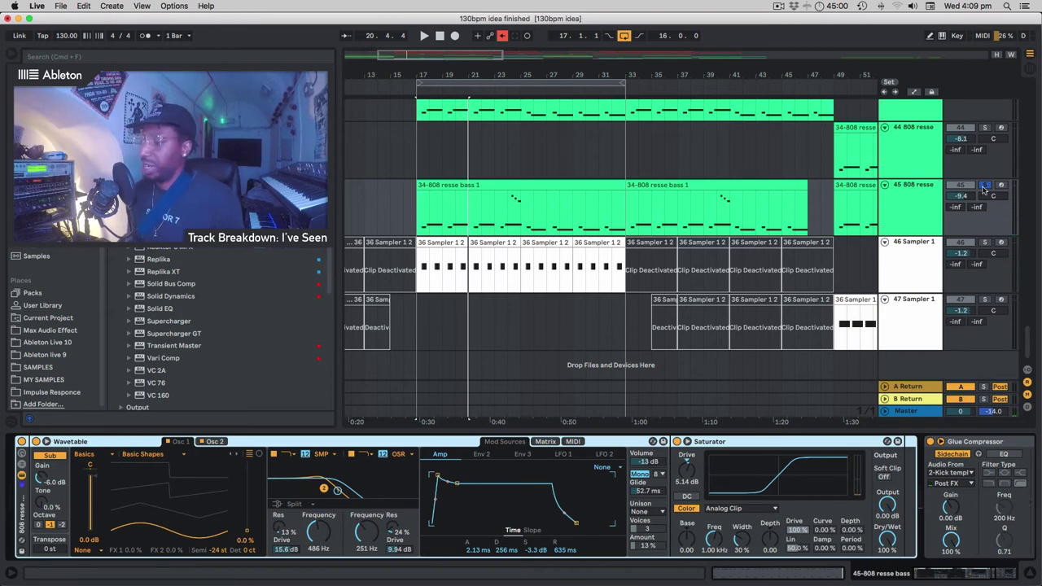
Solo the 43 808 resse track in place of track 45 and play it from bar 17.
scroll(987, 216, up, 3)
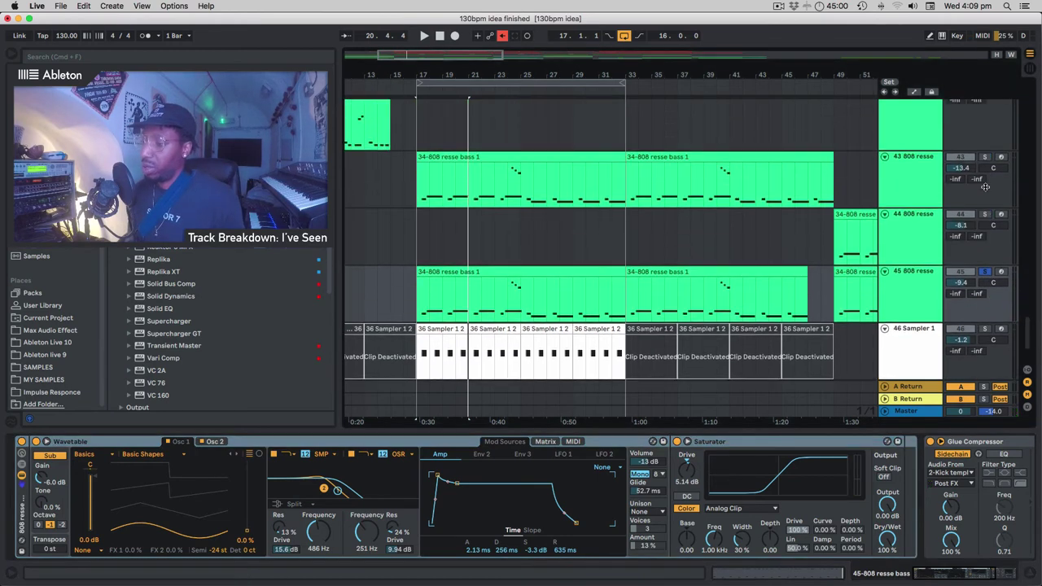
click(984, 179)
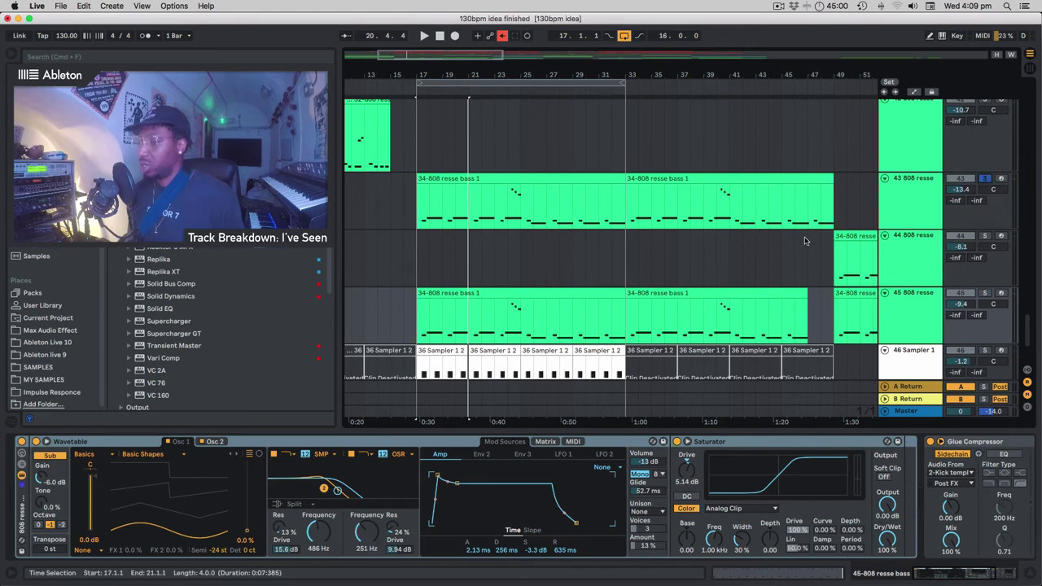
key(space)
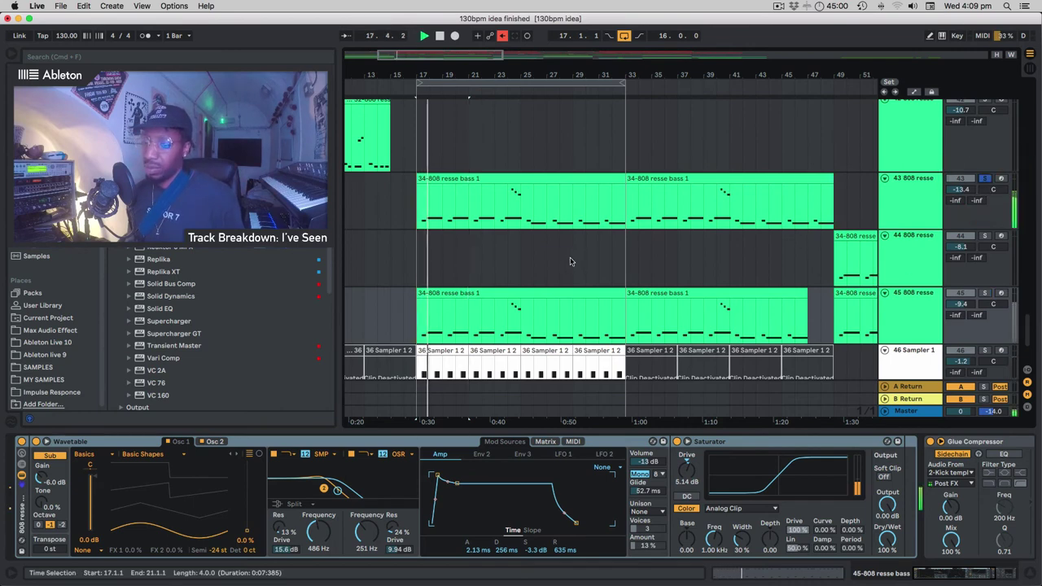
key(space)
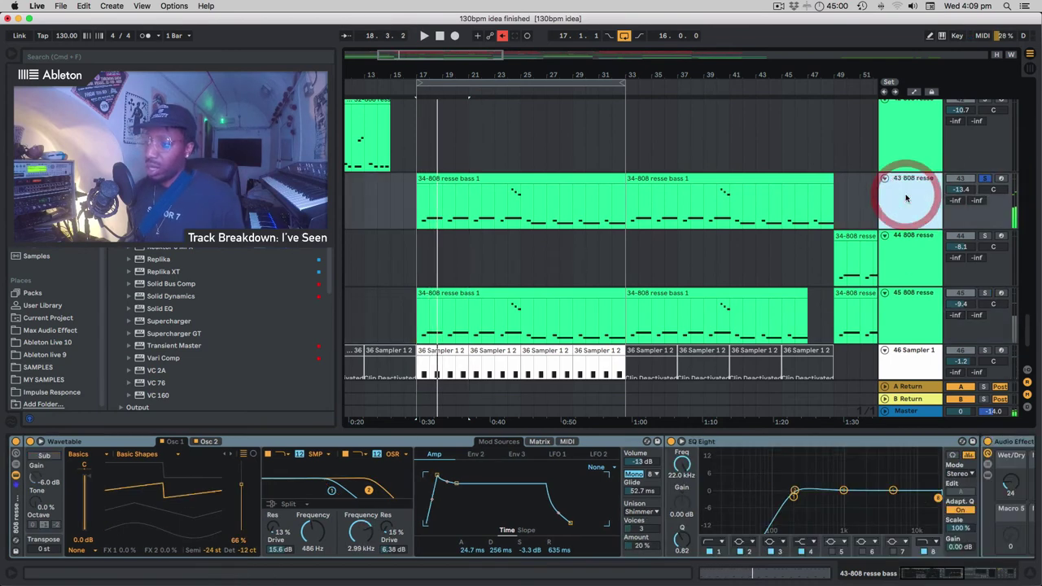
Examine the 43 808 resse track's Wavetable in expanded view and the EQ Eight, Audio Effect Rack and Saturator after it.
click(908, 205)
click(40, 442)
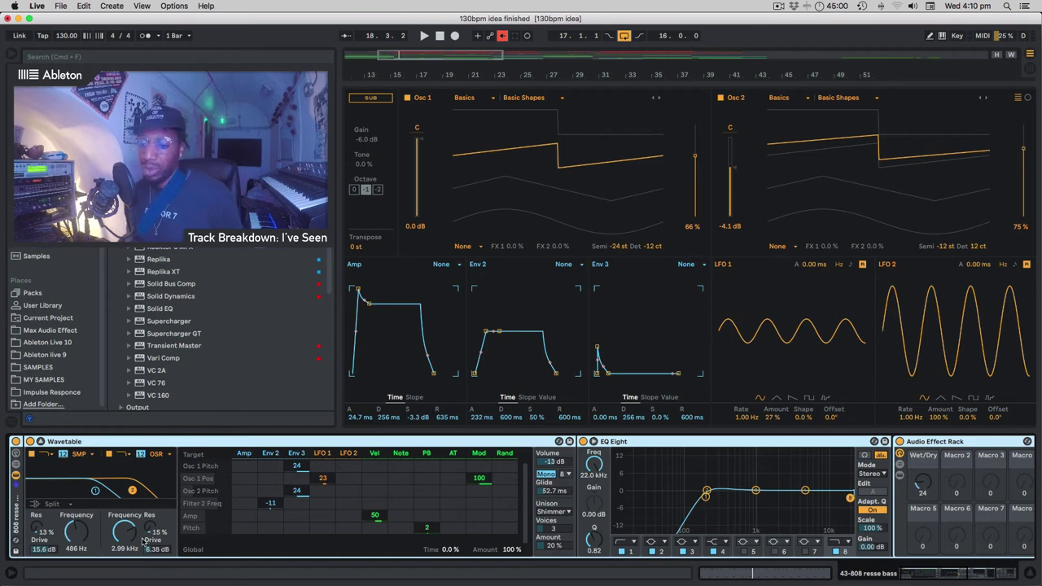
scroll(738, 482, right, 5)
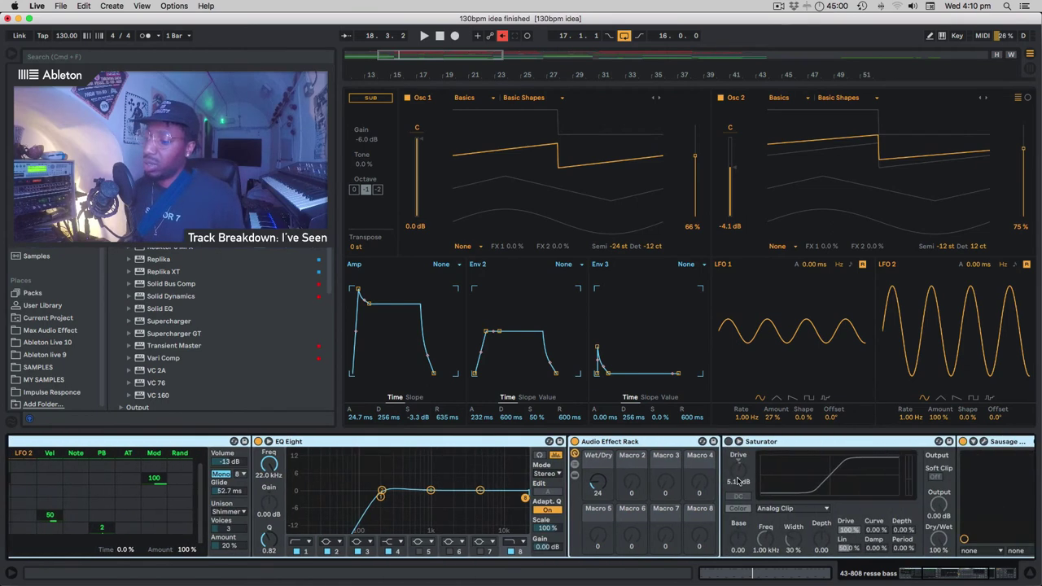
scroll(738, 482, right, 1)
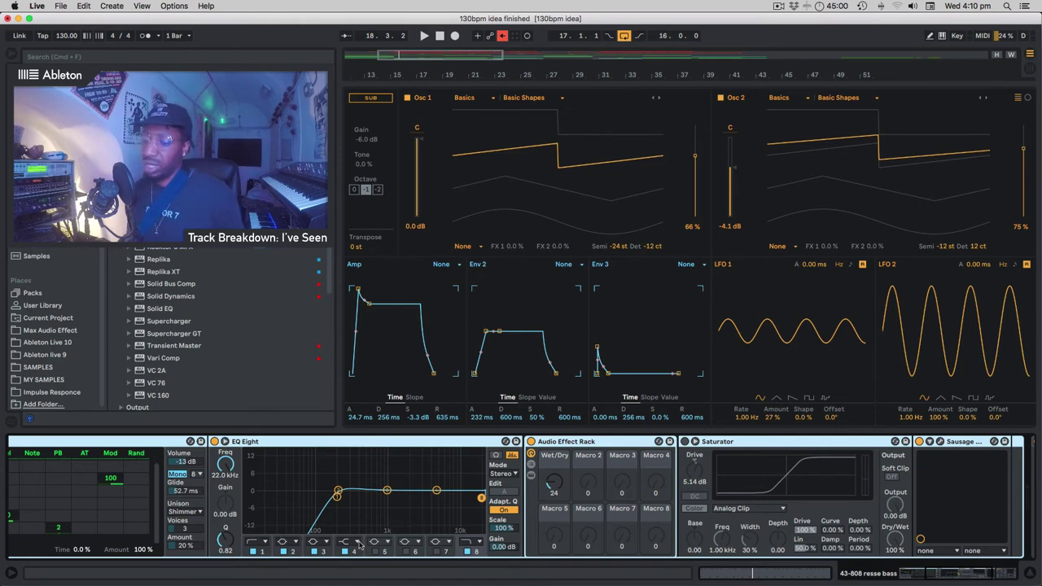
scroll(517, 453, right, 10)
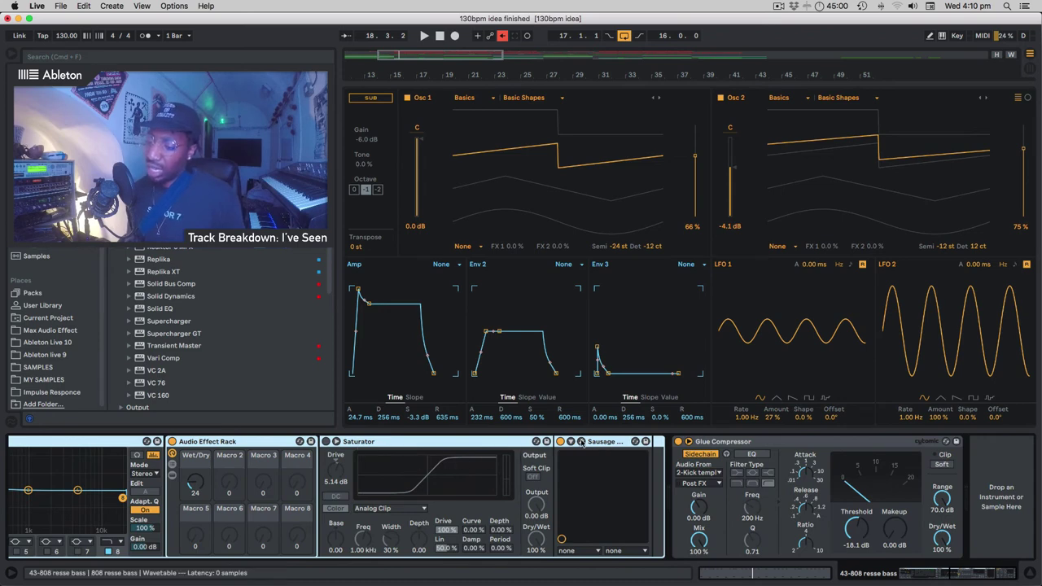
View the Sausage Fattener plug-in window and the Glue Compressor on the 43 808 resse track, and return to the arrangement.
click(581, 441)
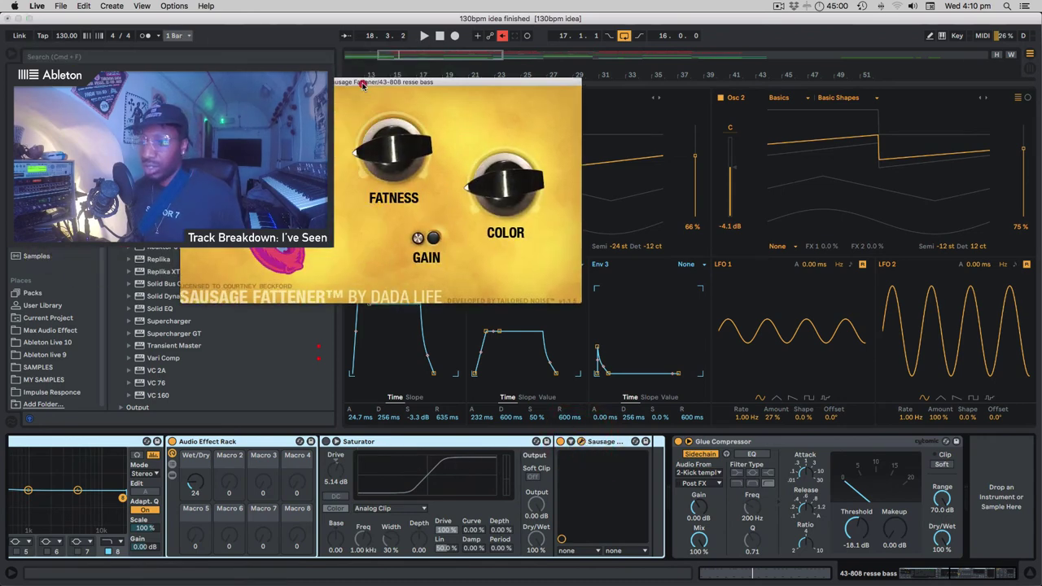
drag(362, 84, 678, 123)
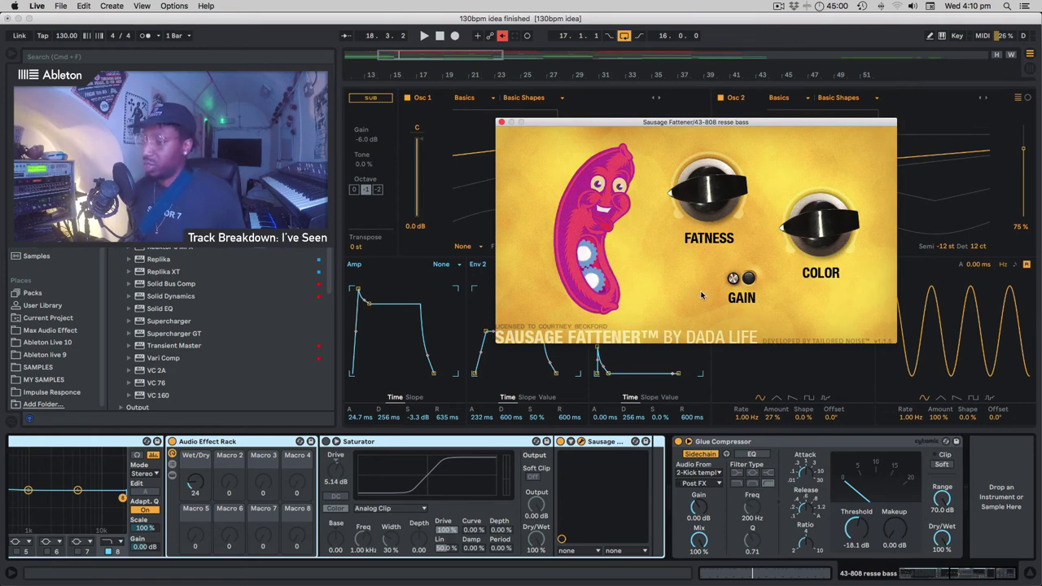
click(502, 122)
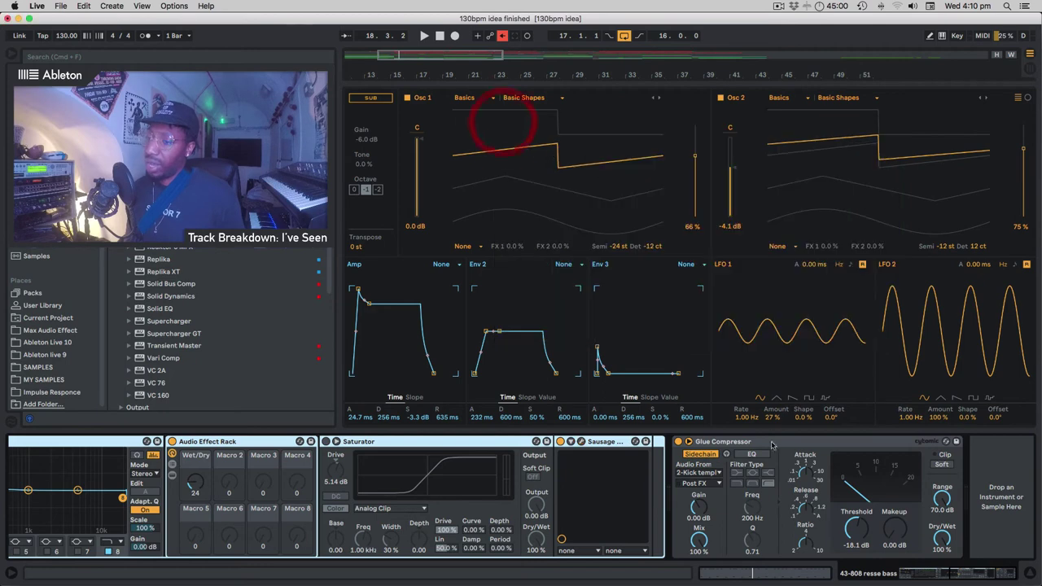
click(733, 443)
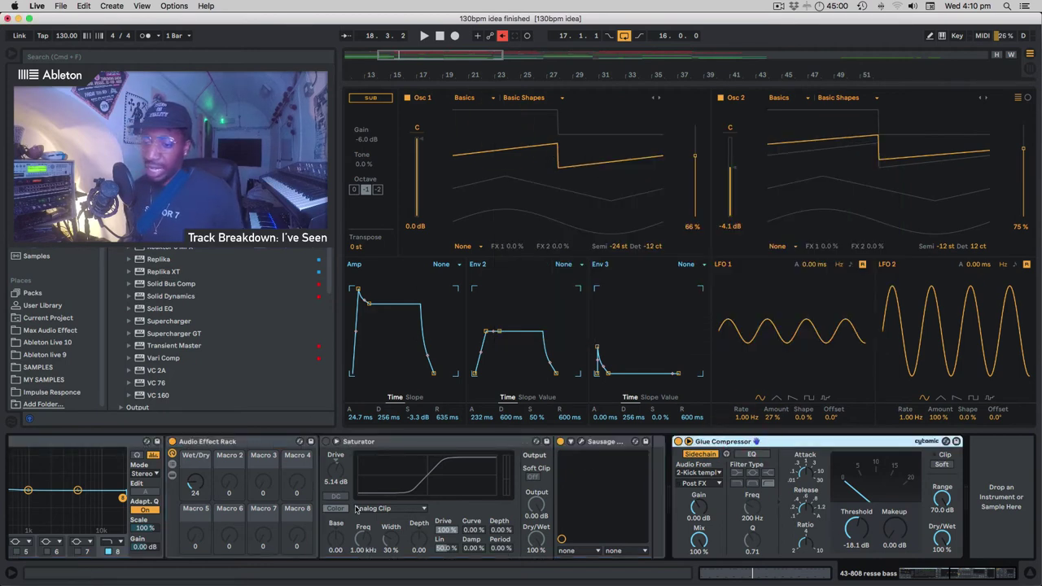
scroll(355, 509, left, 10)
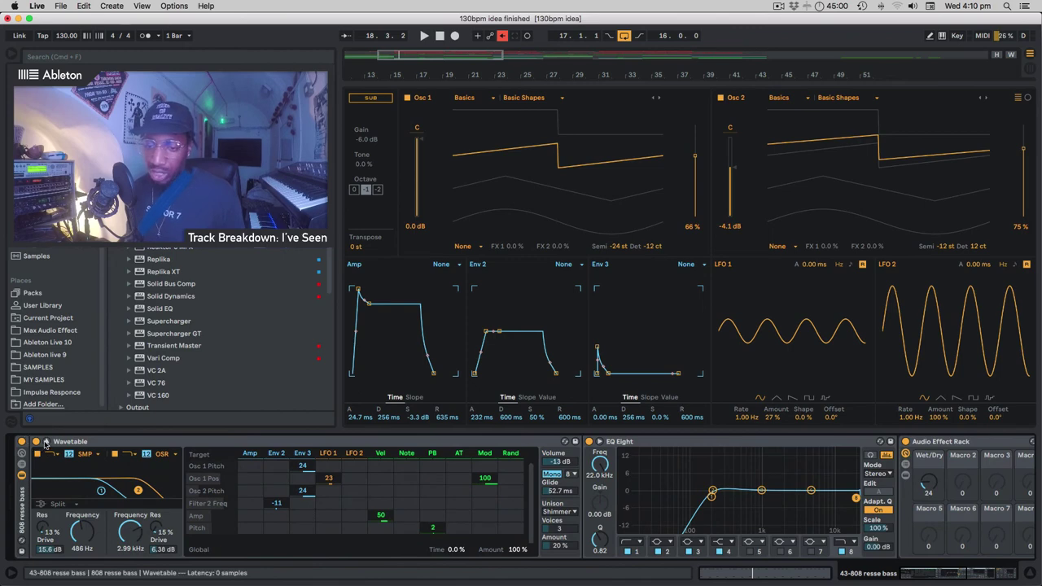
click(46, 441)
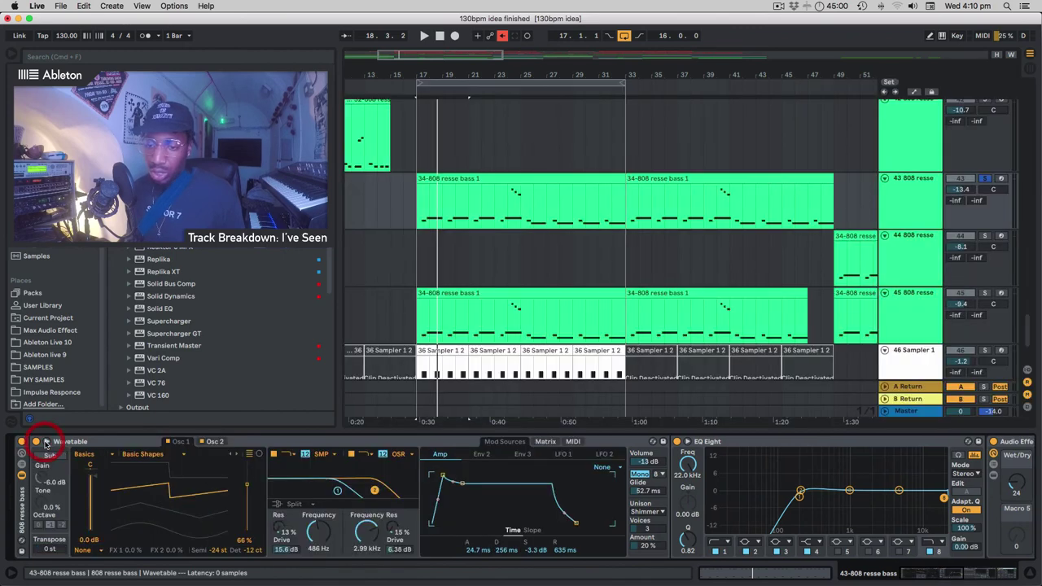
Solo the 45 808 resse track together with track 43 and play both bass layers from bar 17.
click(985, 294)
key(space)
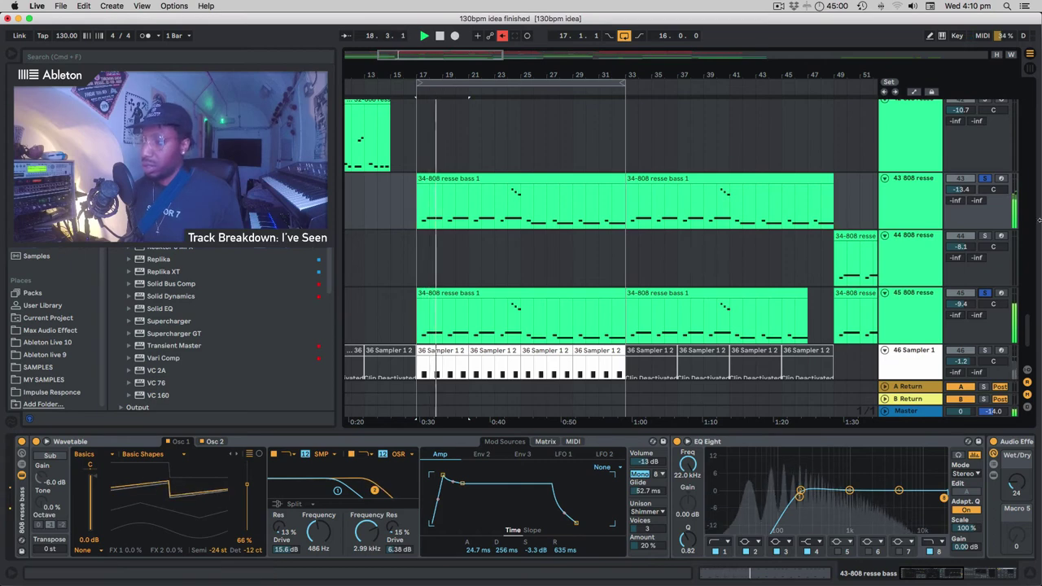
key(space)
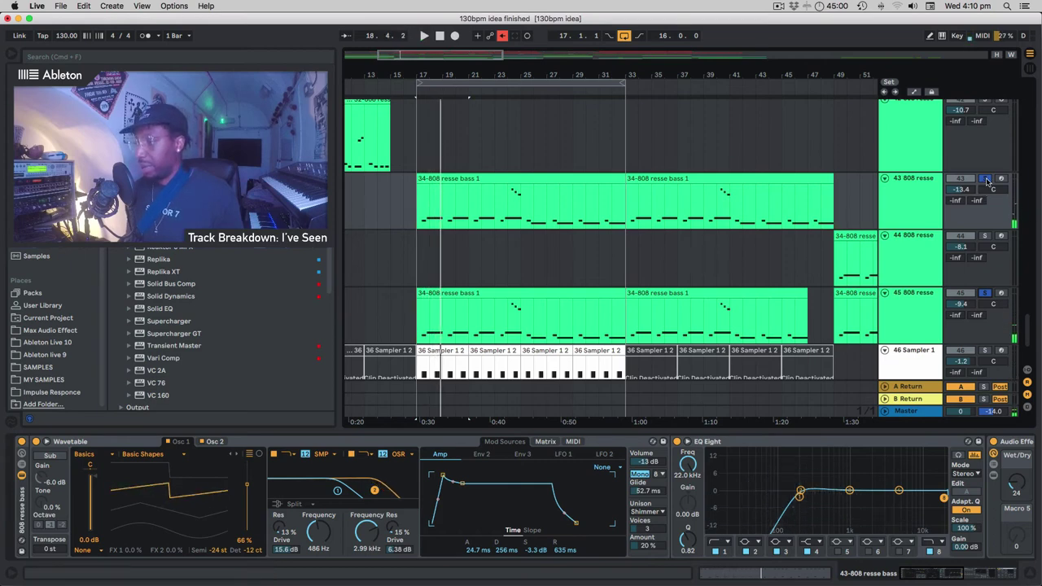
Unsolo both 808 resse tracks and play the full arrangement from bar 17.
click(985, 179)
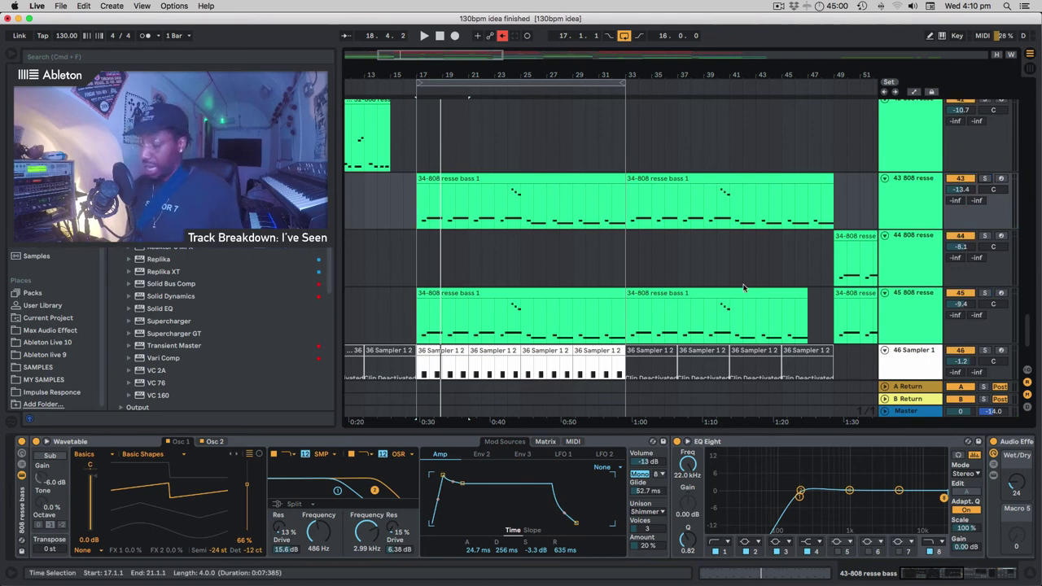
key(space)
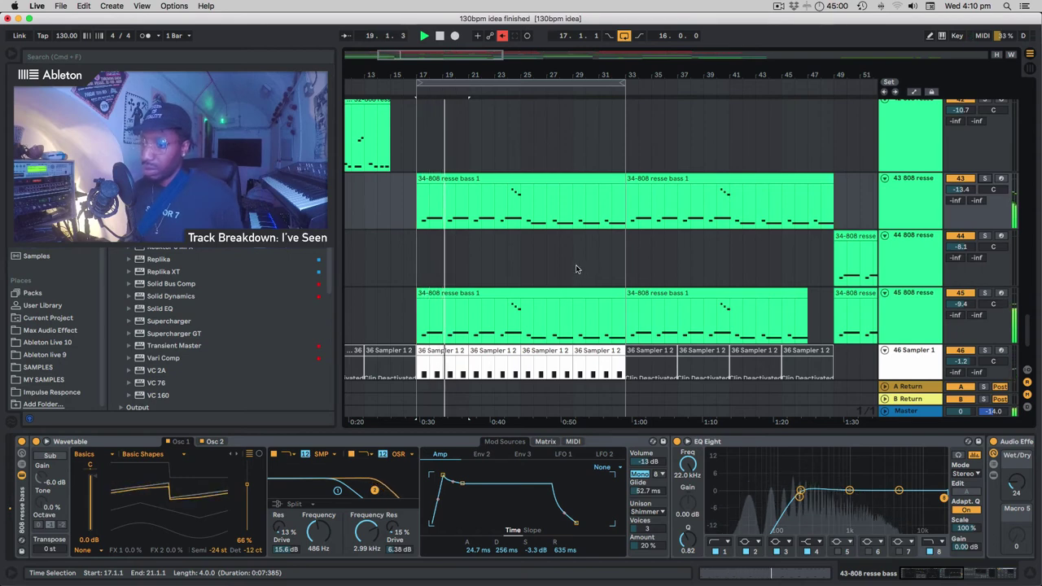
scroll(593, 263, up, 1)
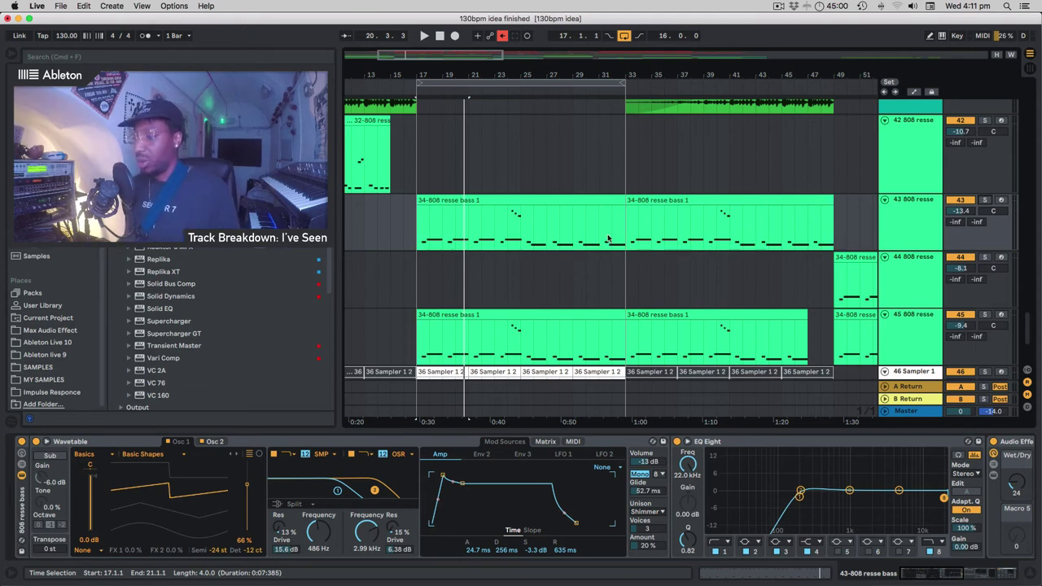
Examine how the 808 resse and Sampler 1 clips are placed across the arrangement.
scroll(599, 276, down, 10)
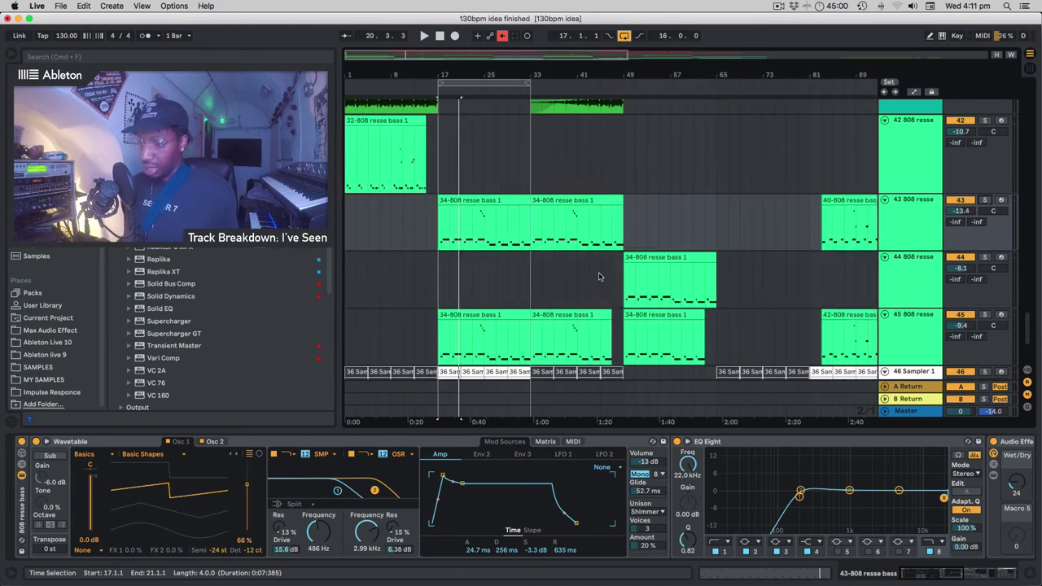
scroll(516, 305, up, 3)
scroll(515, 305, down, 2)
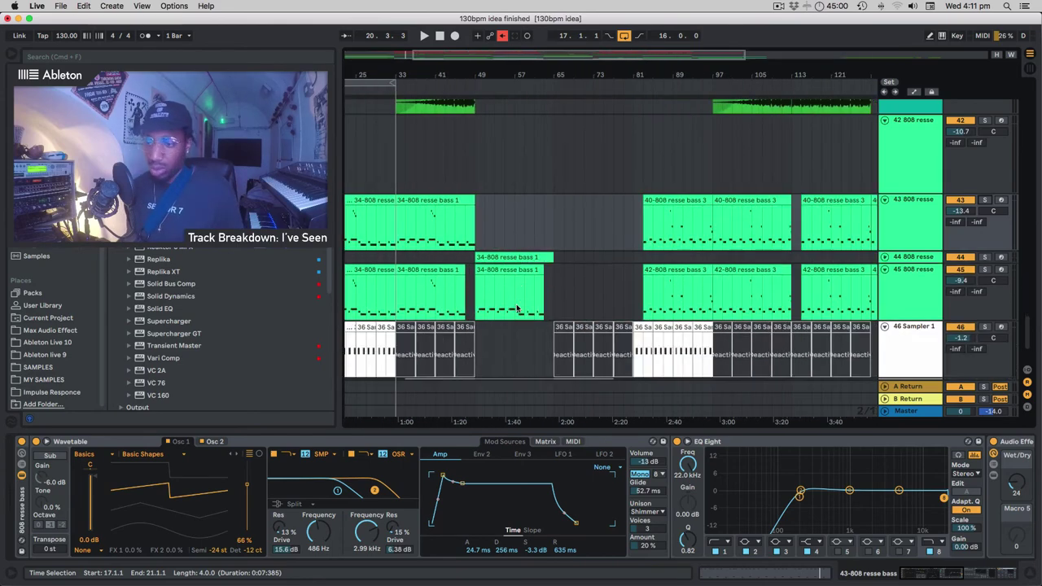
scroll(516, 308, up, 10)
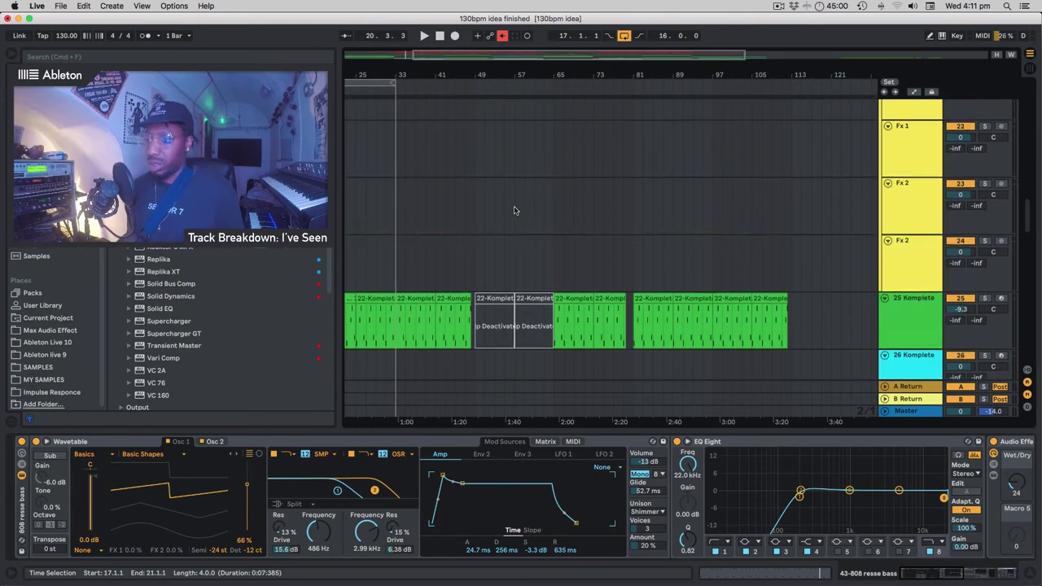
scroll(514, 211, down, 10)
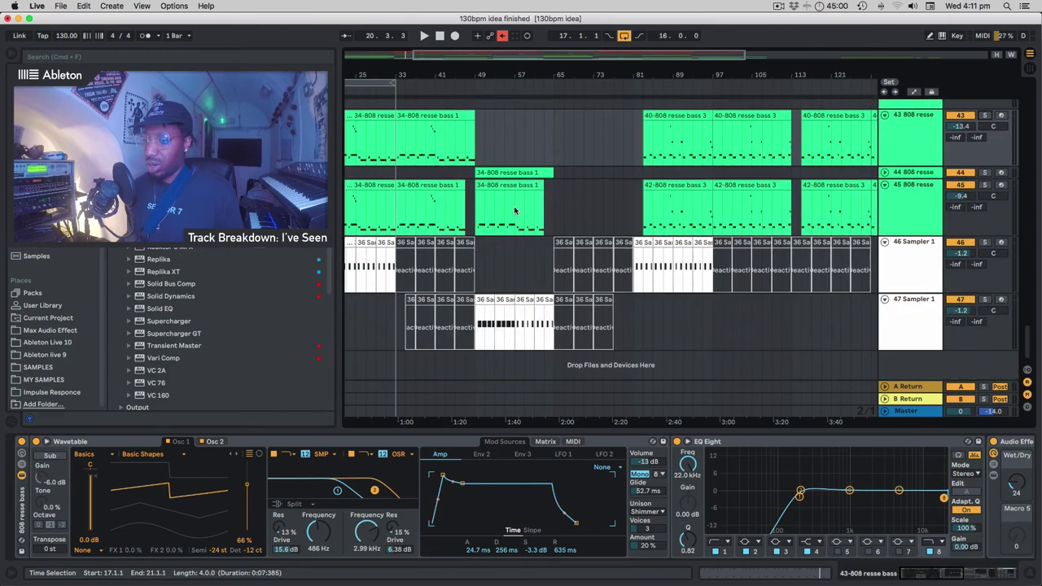
scroll(515, 210, up, 5)
scroll(515, 211, down, 4)
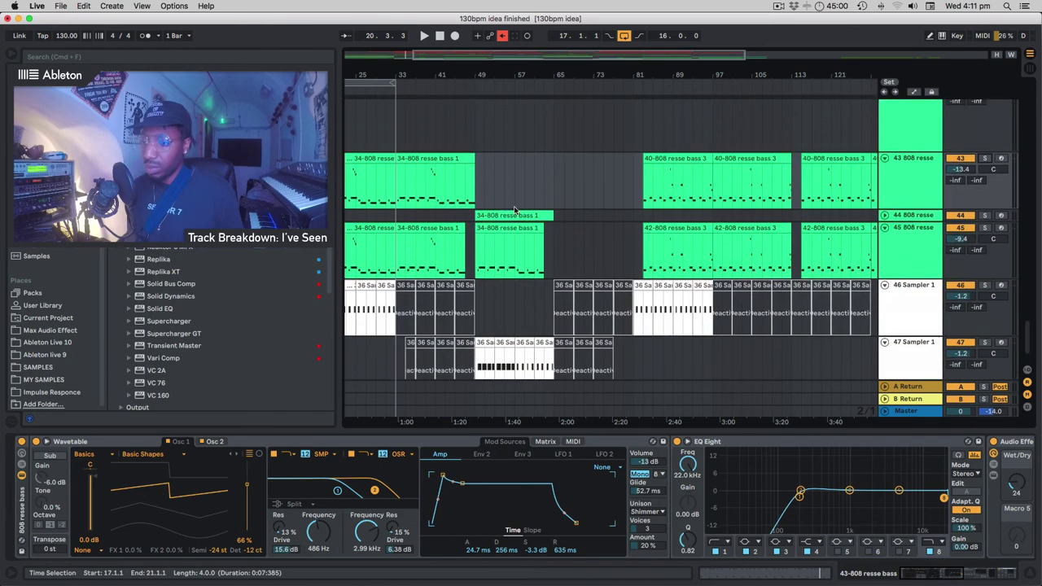
scroll(484, 147, down, 2)
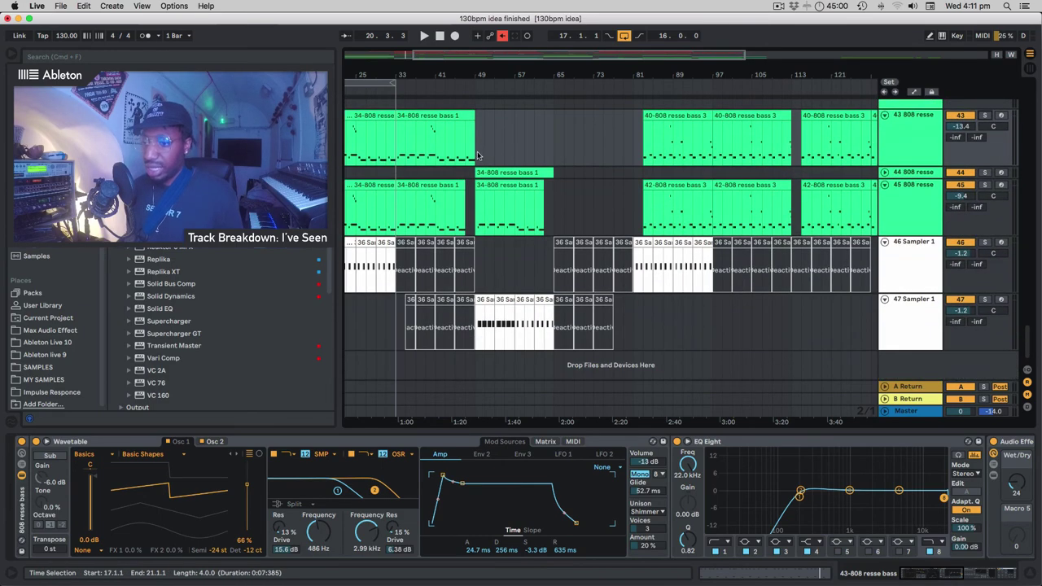
Unfold the 44 808 resse track and place the insert marker at bar 45 on the 42 808 resse track.
scroll(481, 158, left, 3)
scroll(626, 205, up, 5)
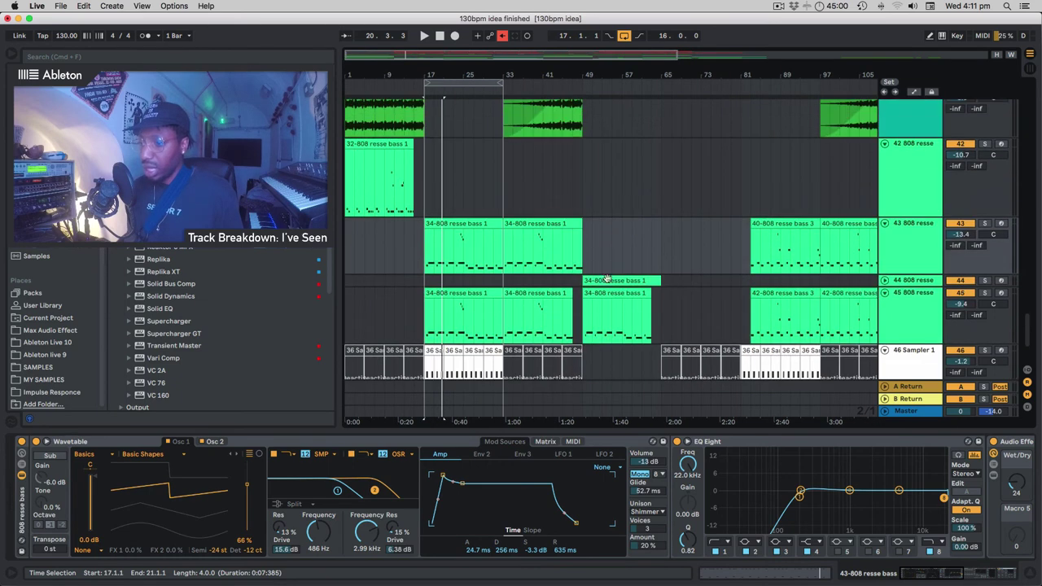
click(886, 280)
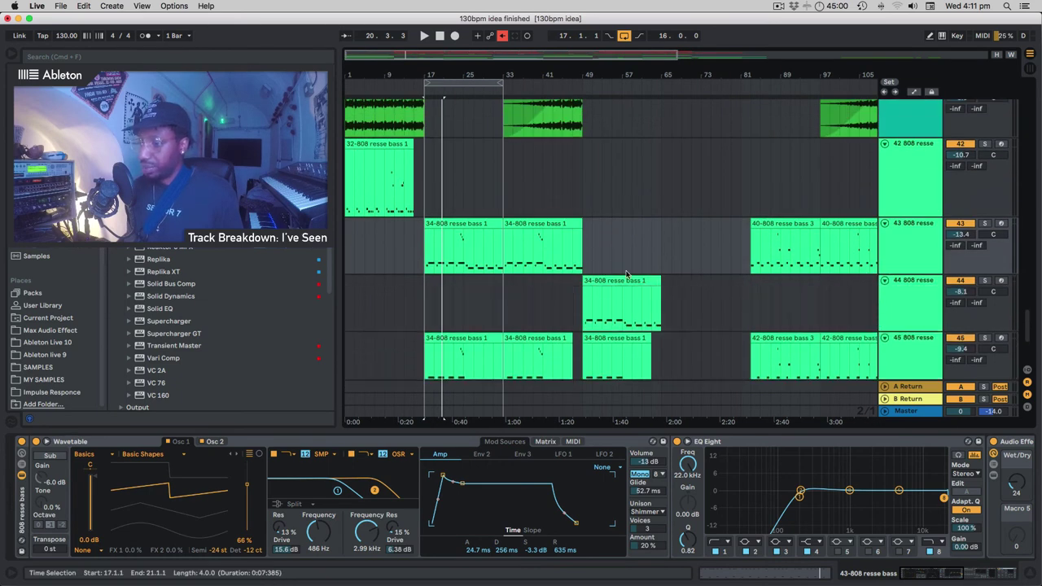
click(562, 191)
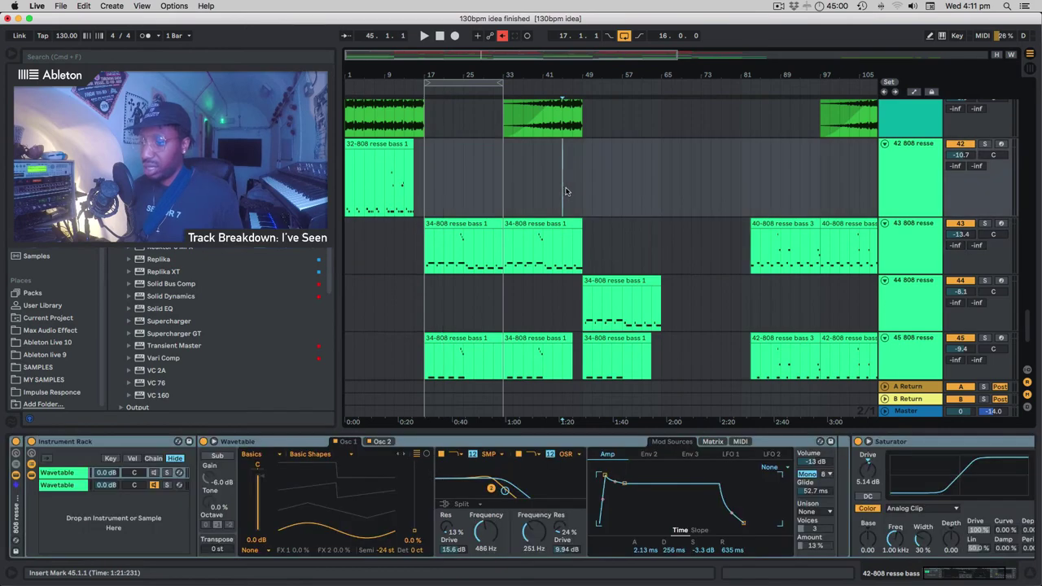
Play the full arrangement from bar 45 into the section at bar 49 while following the Komplete, bass and Sampler clips.
key(space)
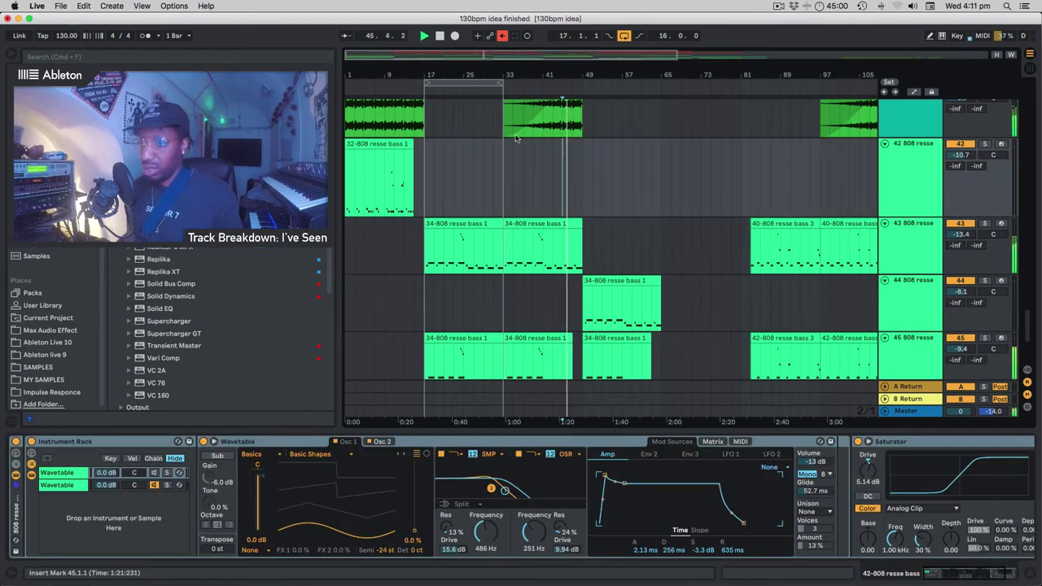
scroll(593, 204, up, 15)
scroll(593, 207, down, 10)
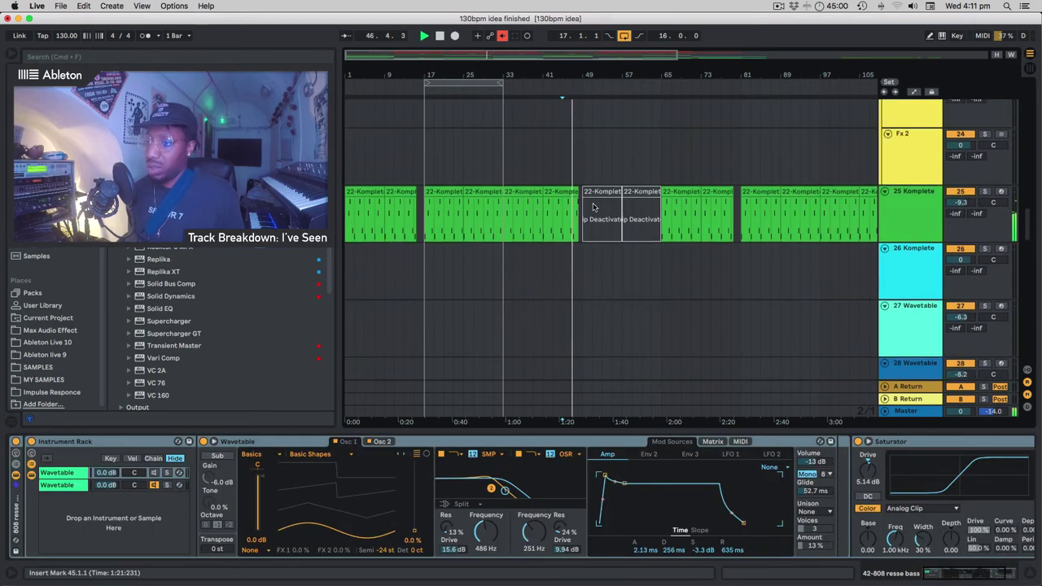
scroll(593, 209, down, 5)
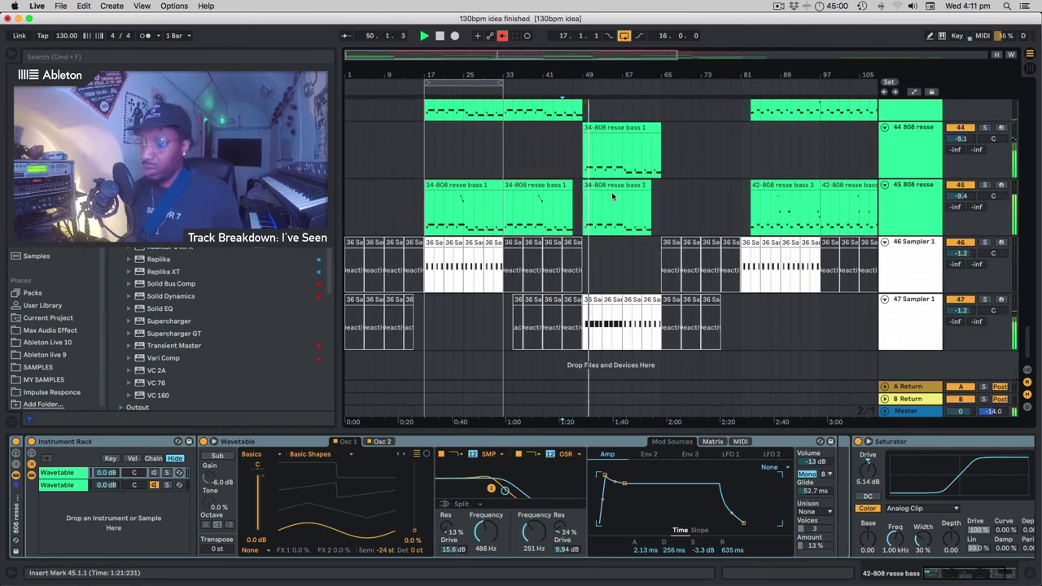
key(space)
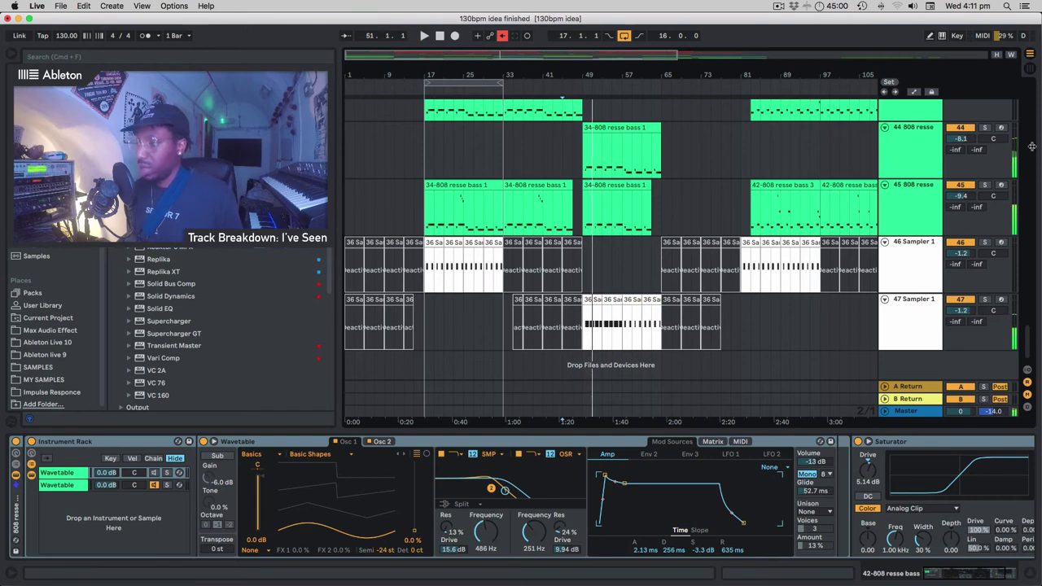
Solo the 44 808 resse track, play it from bar 45, and select its clip at bar 49.
scroll(615, 214, up, 3)
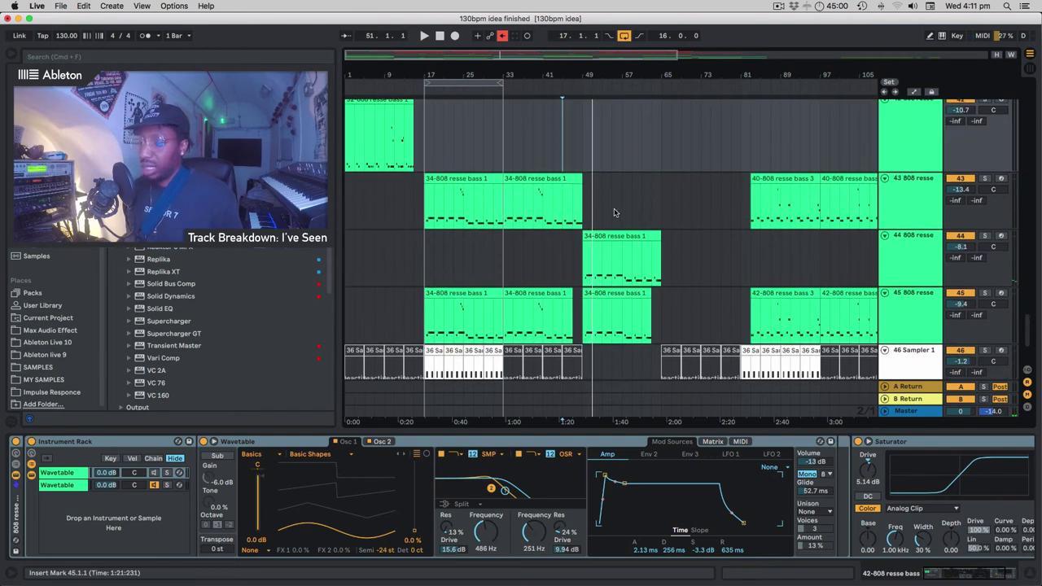
click(925, 254)
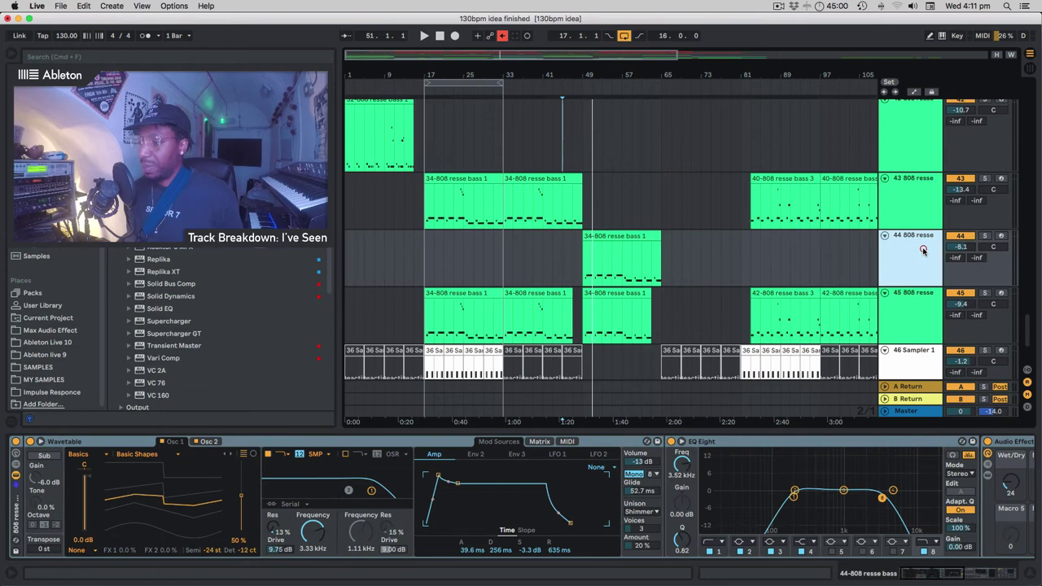
click(985, 236)
key(space)
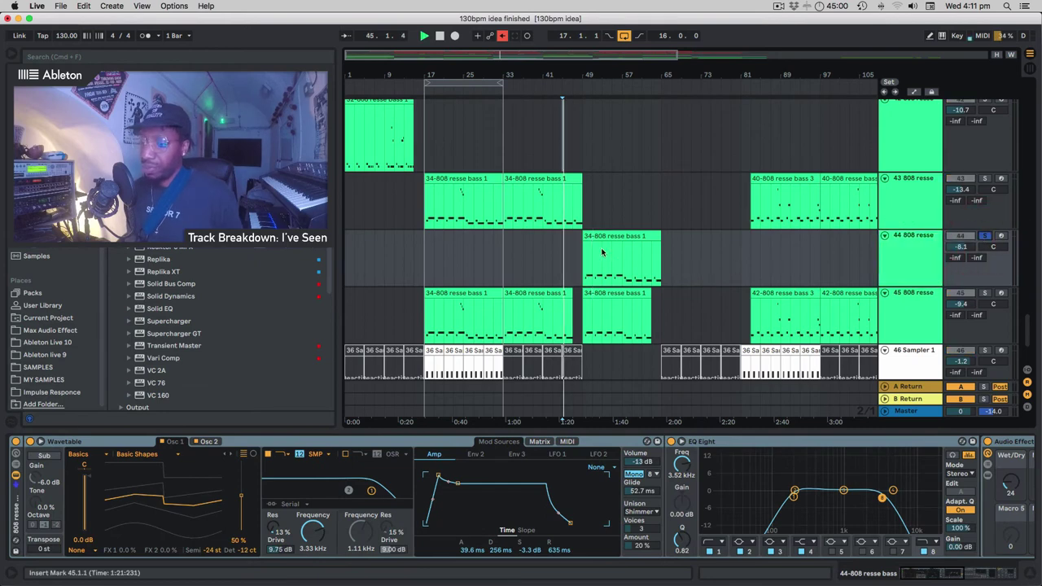
click(595, 246)
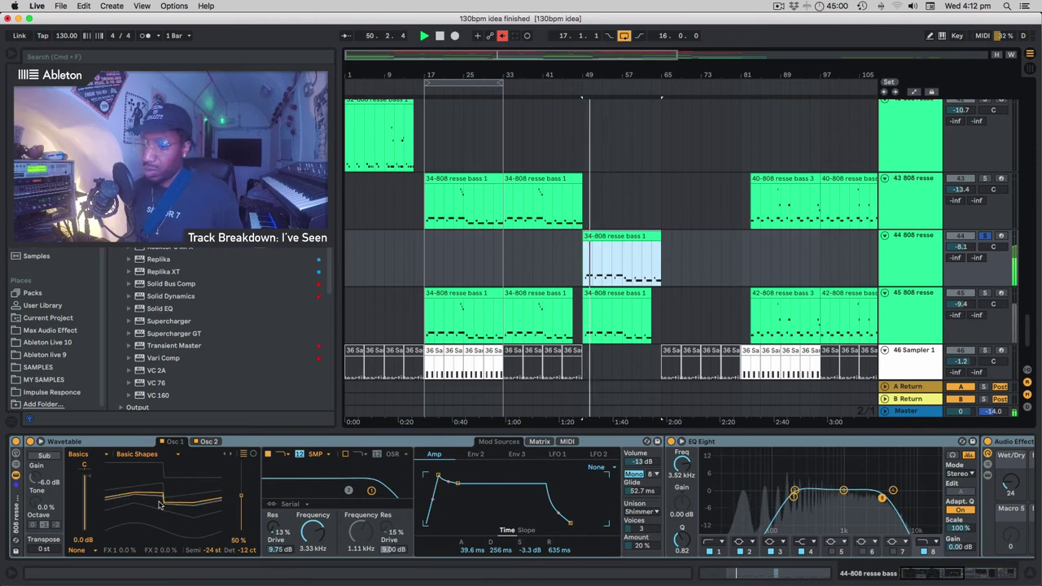
key(space)
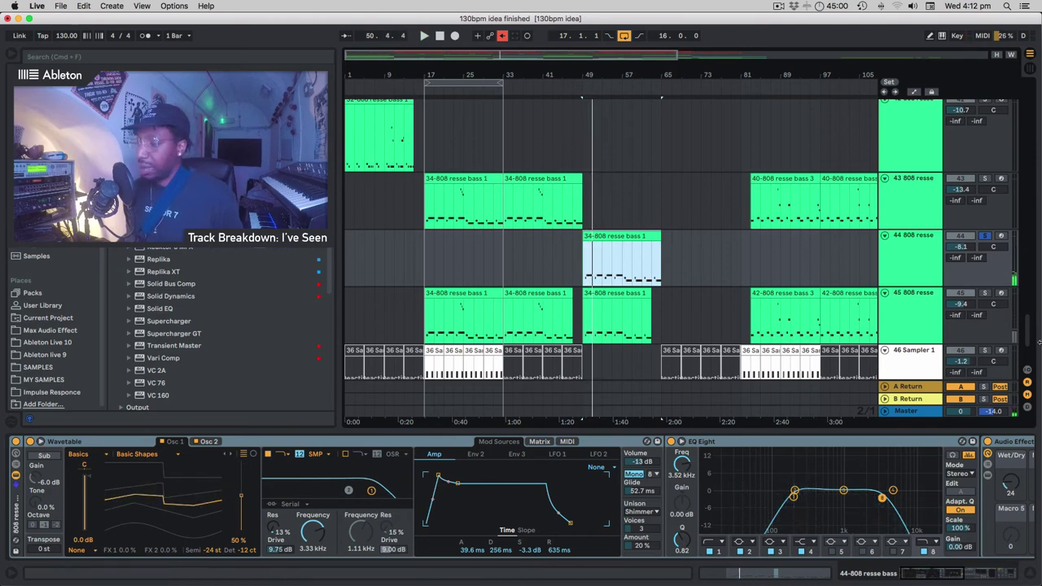
Examine the expanded Wavetable synth on the 44 808 resse track, then its effects chain through the Glue Compressor.
click(41, 442)
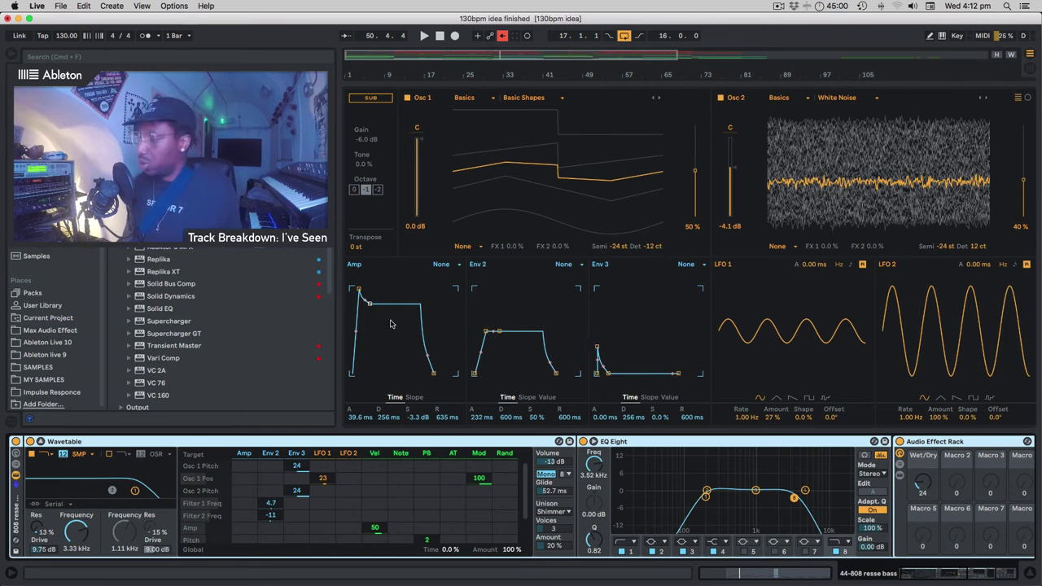
click(39, 442)
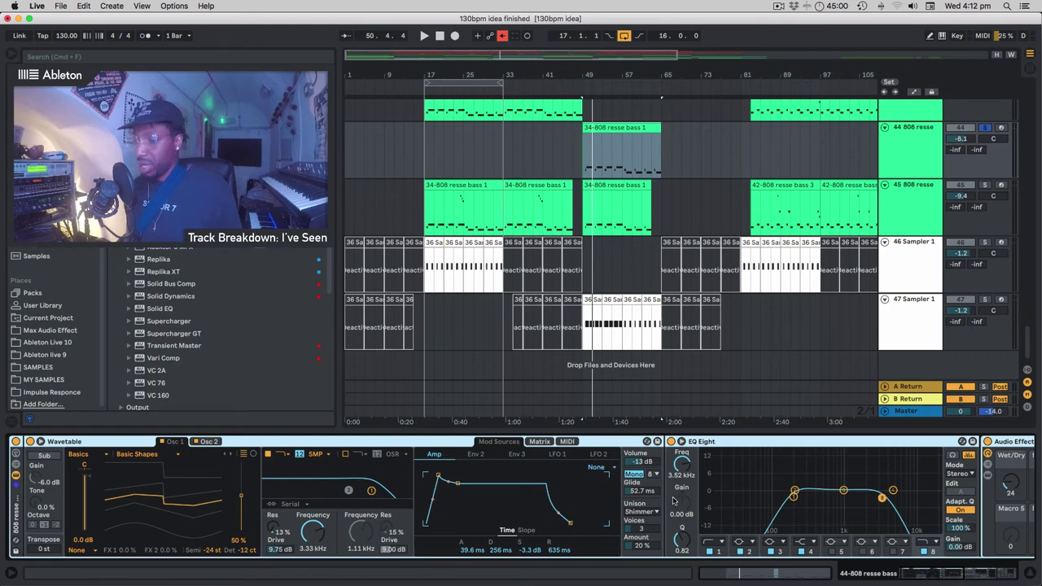
scroll(661, 508, right, 5)
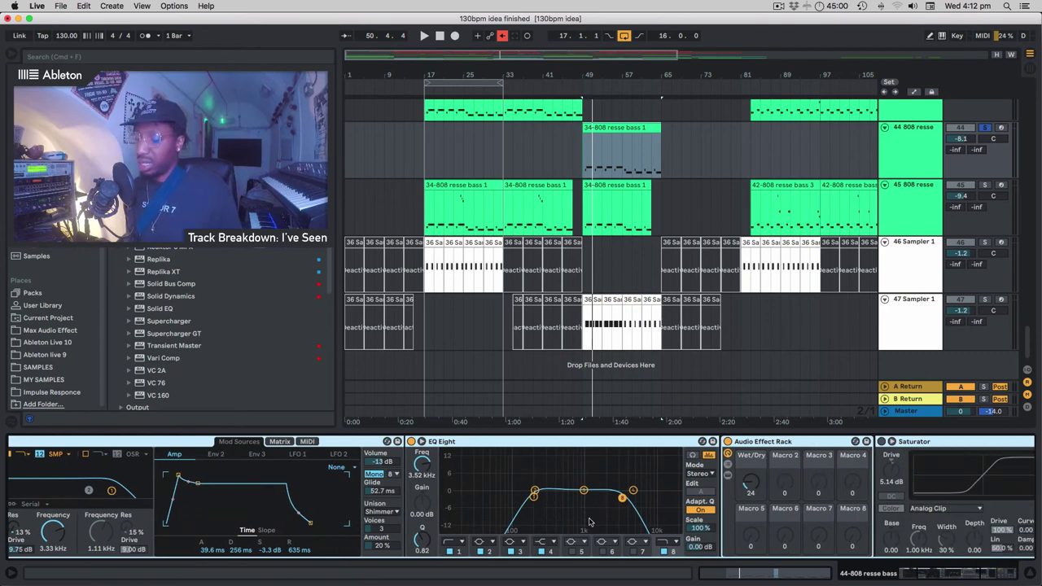
scroll(582, 507, right, 10)
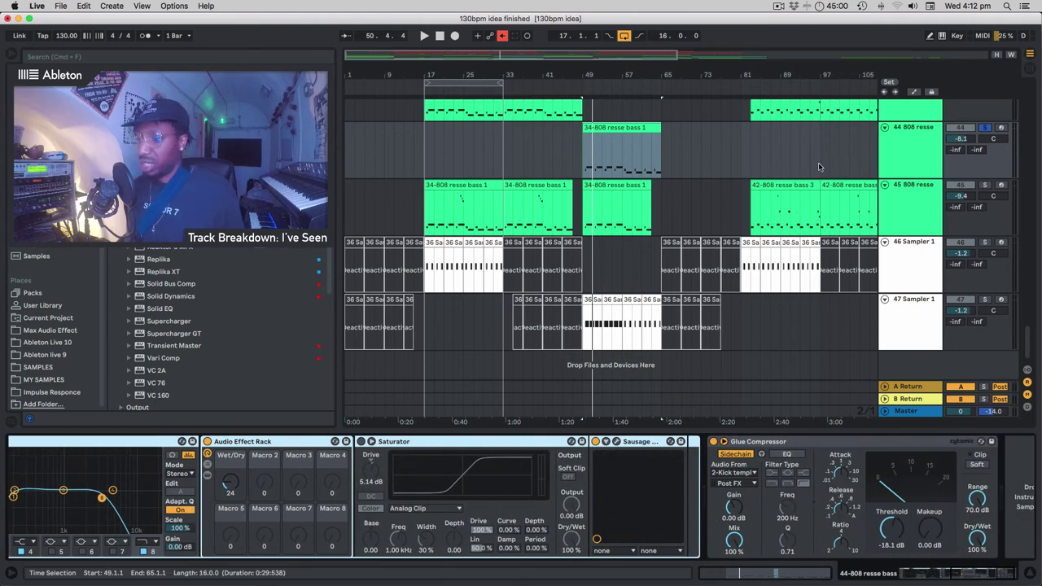
Play track 44 from bar 49, solo the 45 808 resse track alongside it, and clear both solos.
key(space)
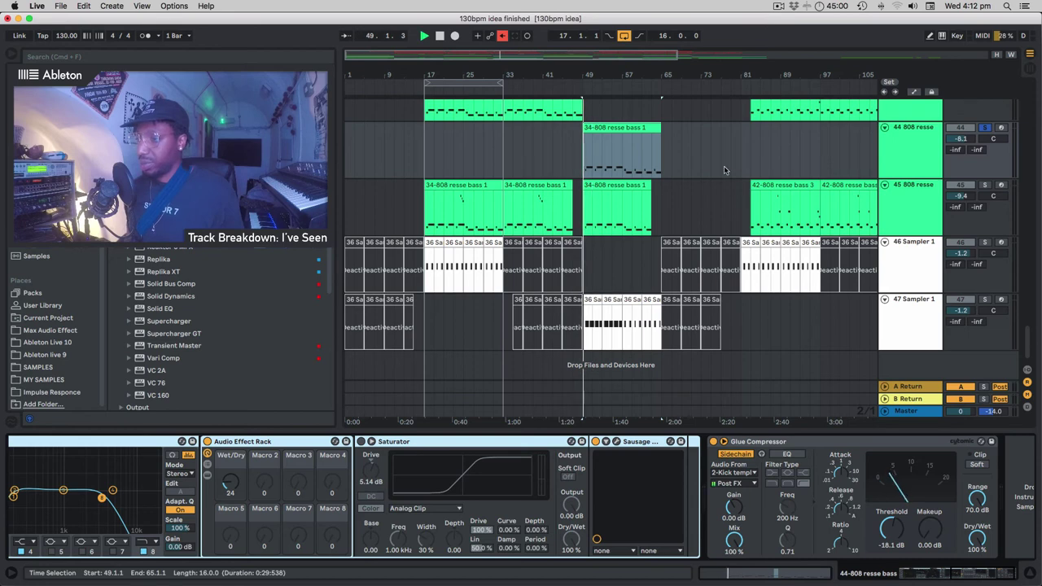
super+click(985, 185)
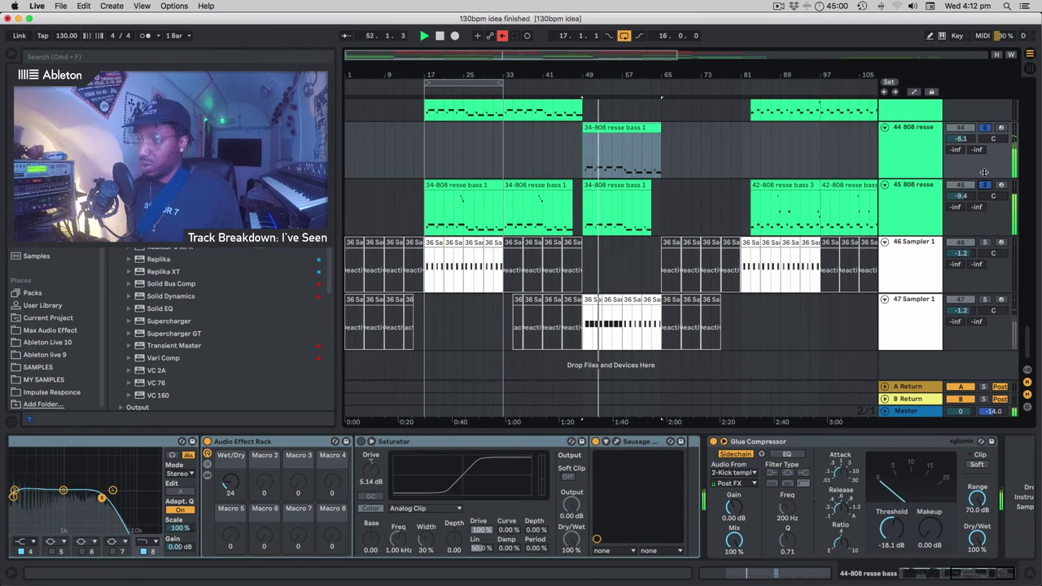
click(985, 129)
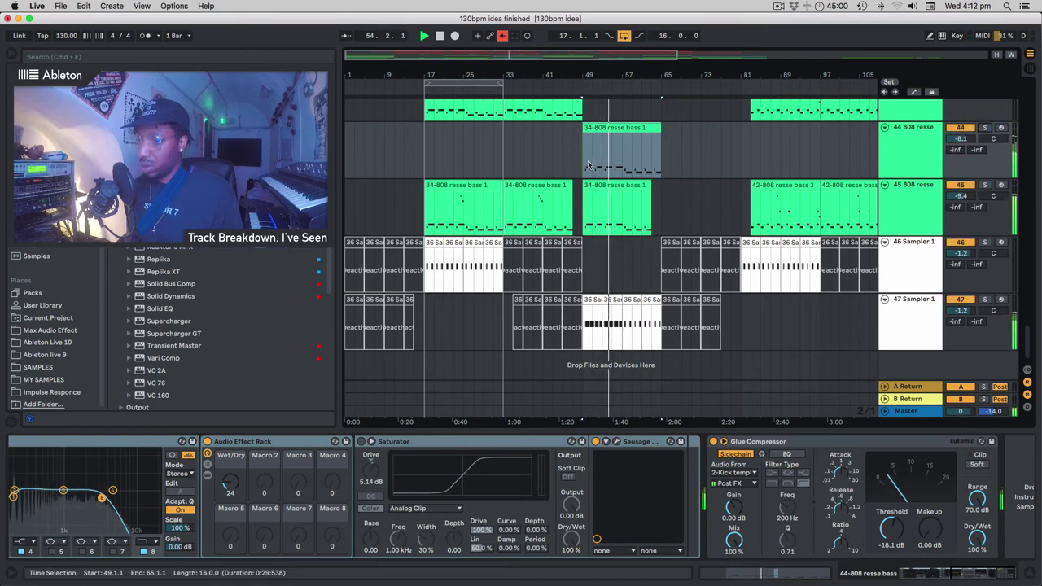
Restart the full arrangement from bar 49 while reviewing the vocal, pad and Sampler tracks above the bass.
key(space)
key(space)
scroll(686, 203, up, 15)
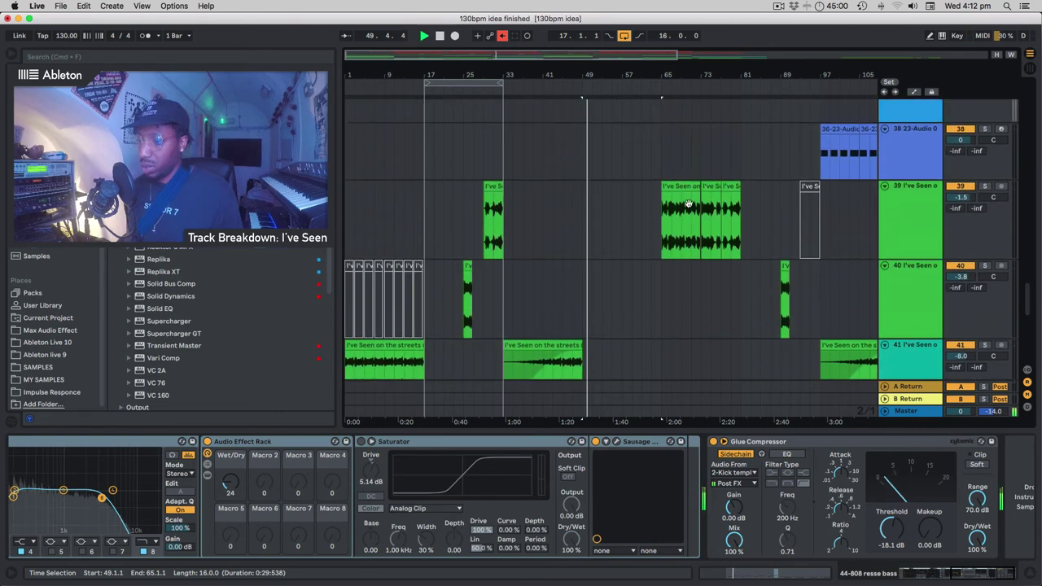
scroll(688, 207, up, 10)
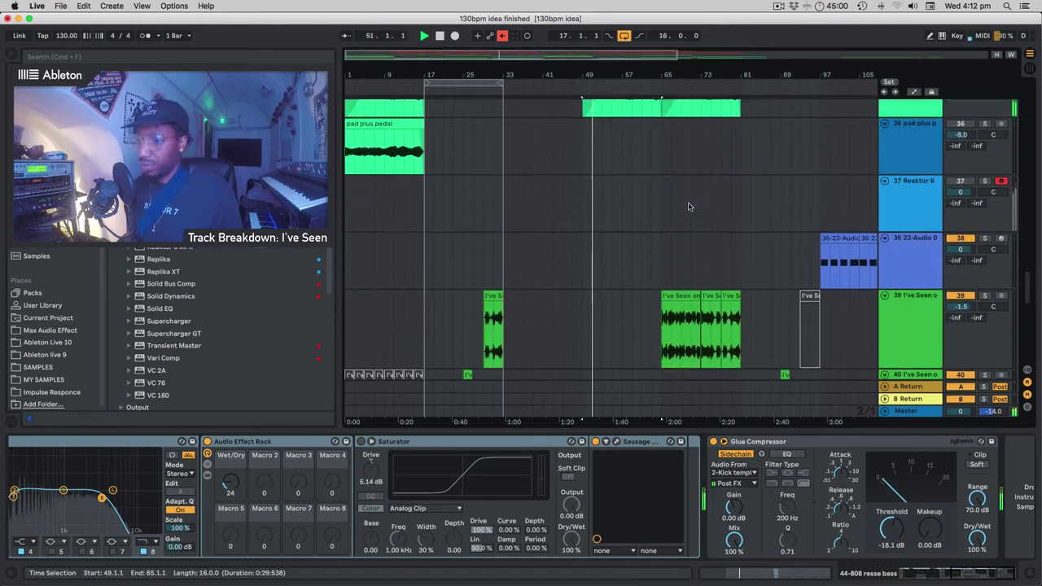
scroll(688, 207, up, 1)
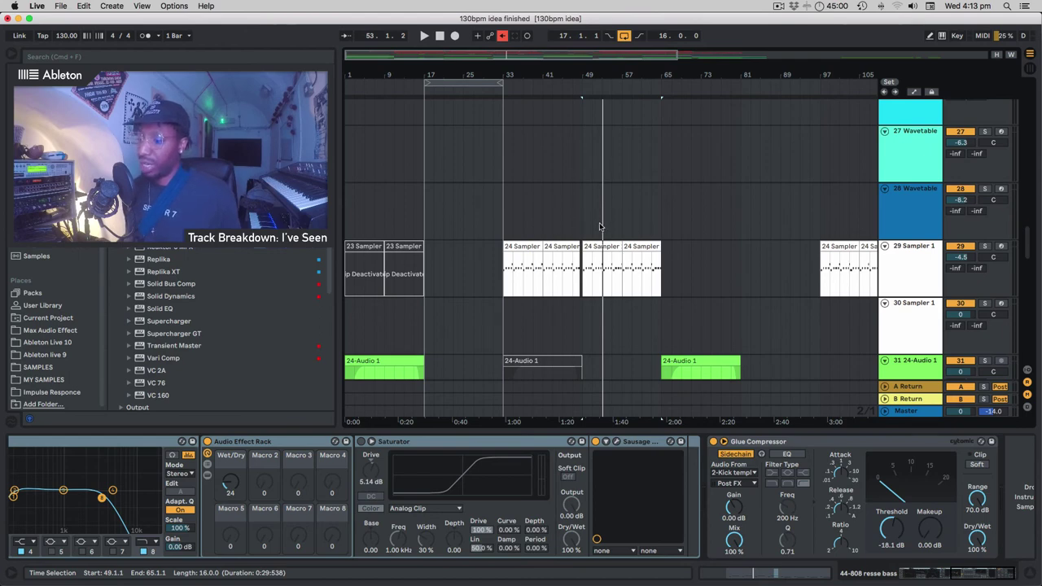
Examine how the vocal, bass, drum, FX and Komplete clips are arranged around bars 49 to 65.
scroll(633, 298, down, 10)
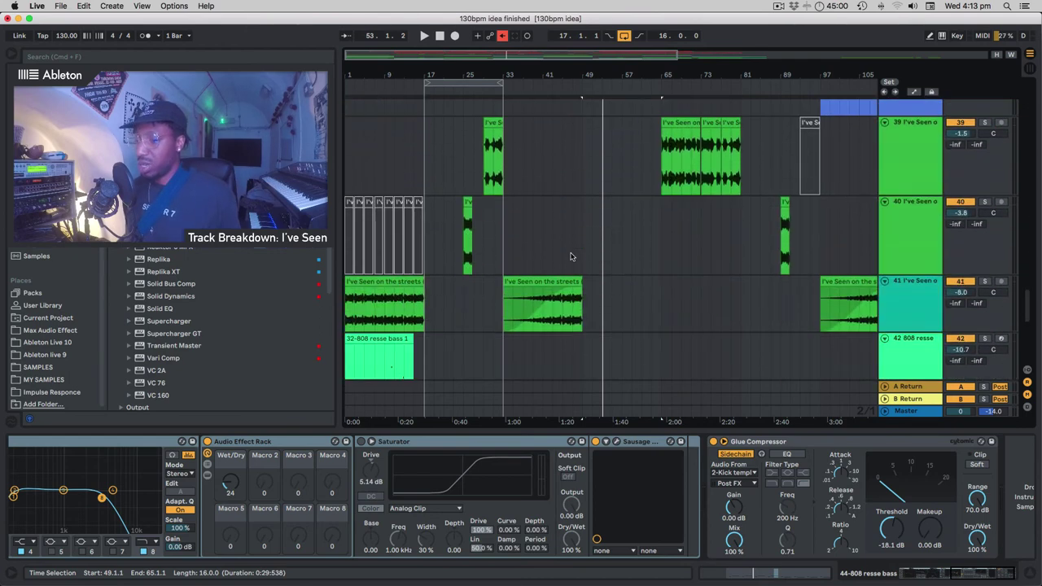
scroll(571, 257, up, 3)
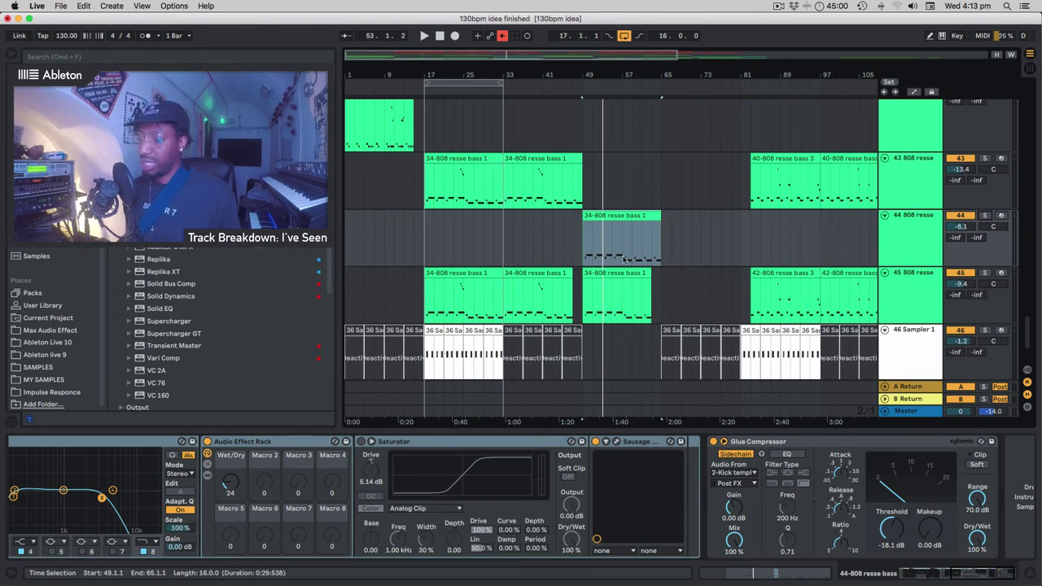
scroll(623, 259, up, 3)
scroll(623, 260, up, 12)
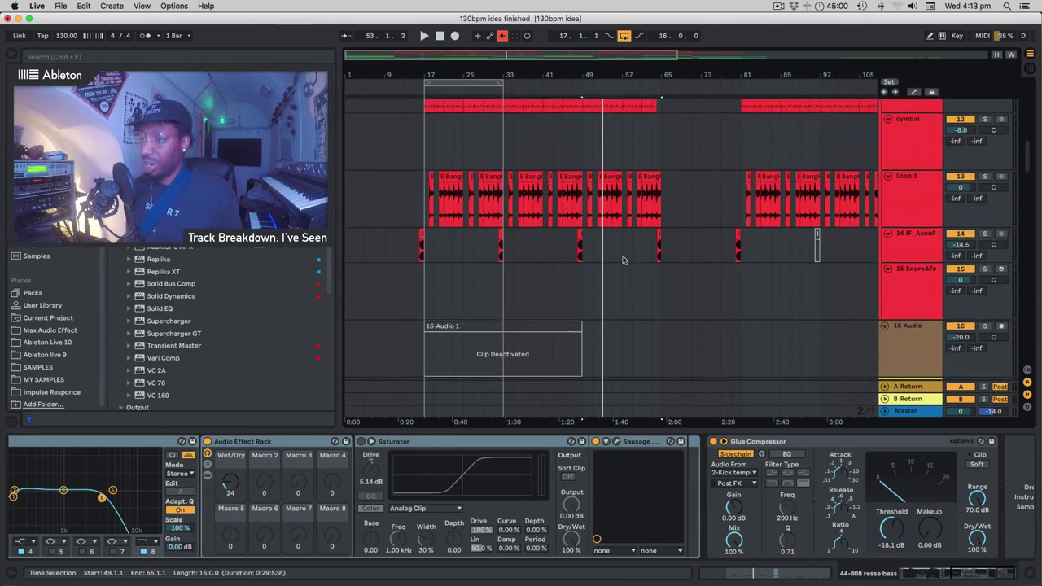
scroll(623, 260, down, 3)
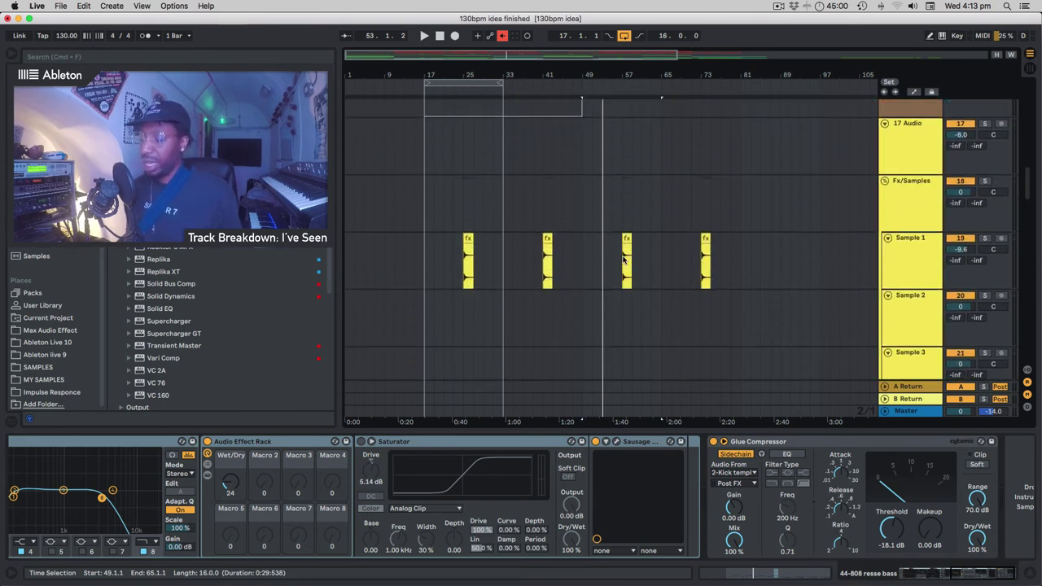
scroll(622, 260, up, 5)
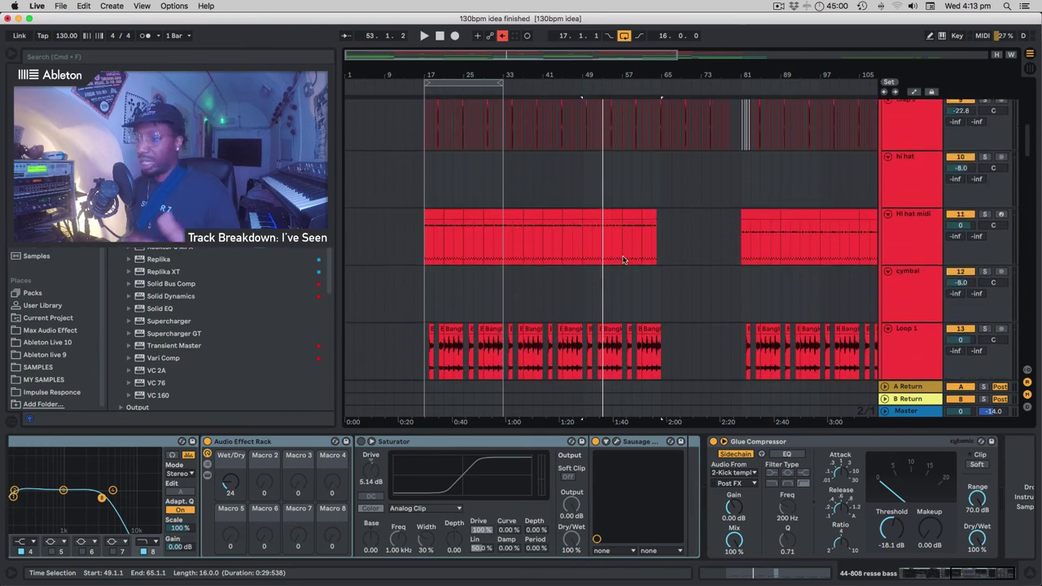
scroll(627, 261, down, 4)
scroll(625, 261, down, 6)
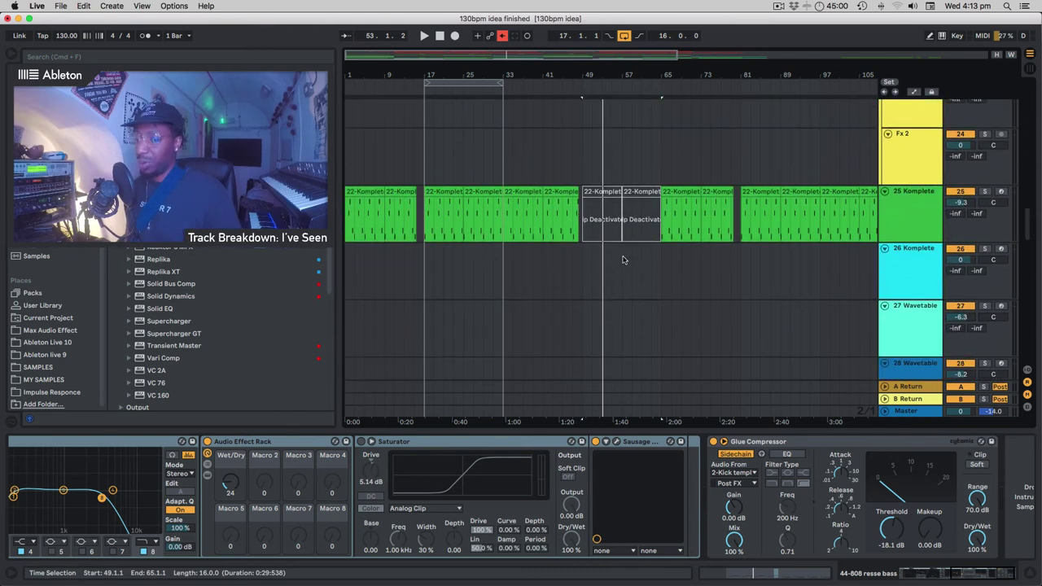
Play the full arrangement from bar 49 and again from bar 65 while following the Sampler, audio, pad and vocal tracks.
click(583, 177)
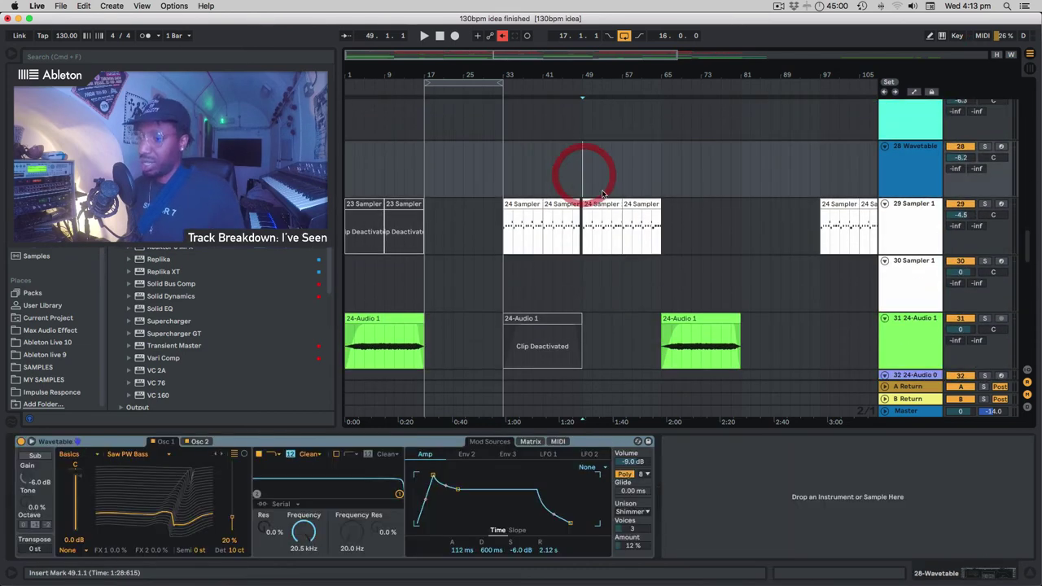
key(space)
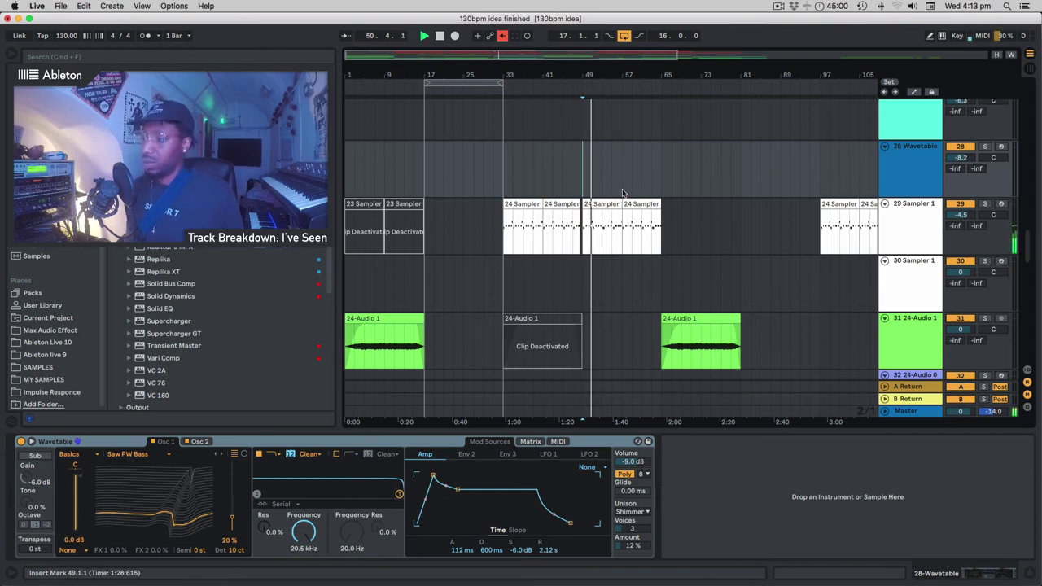
scroll(622, 193, down, 4)
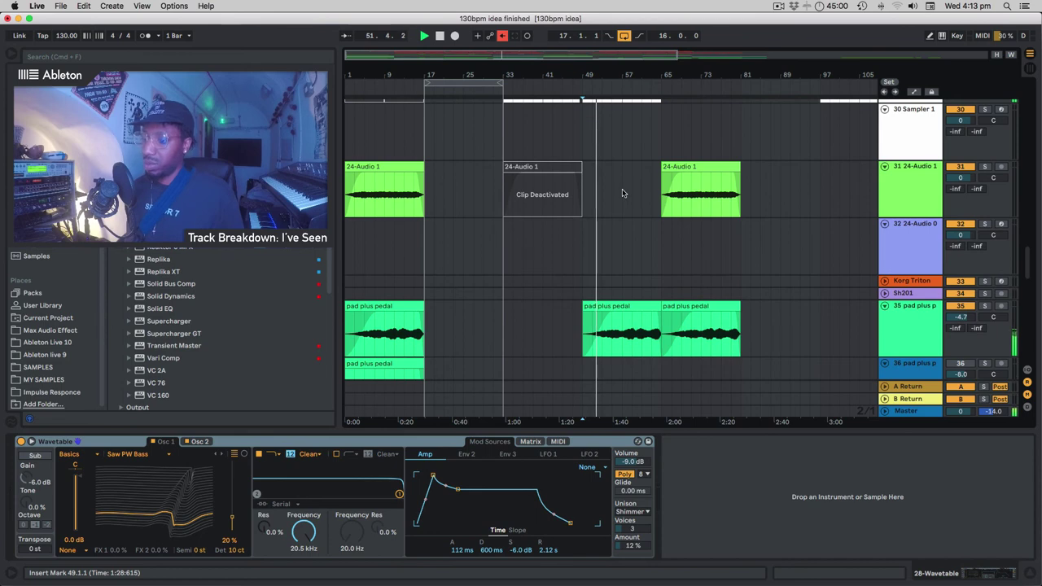
scroll(623, 193, down, 6)
scroll(623, 193, up, 5)
scroll(623, 193, down, 6)
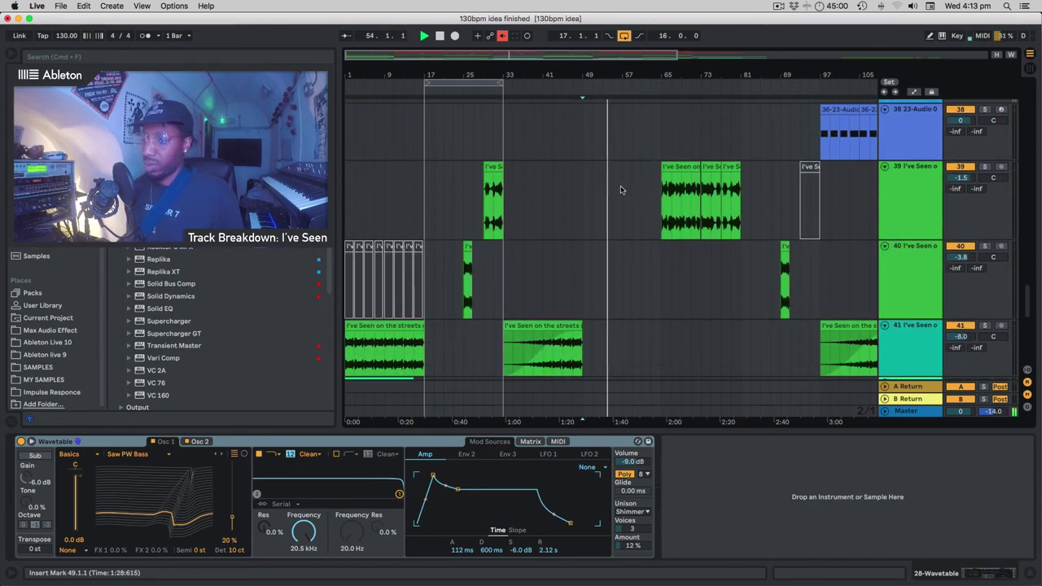
scroll(630, 193, up, 6)
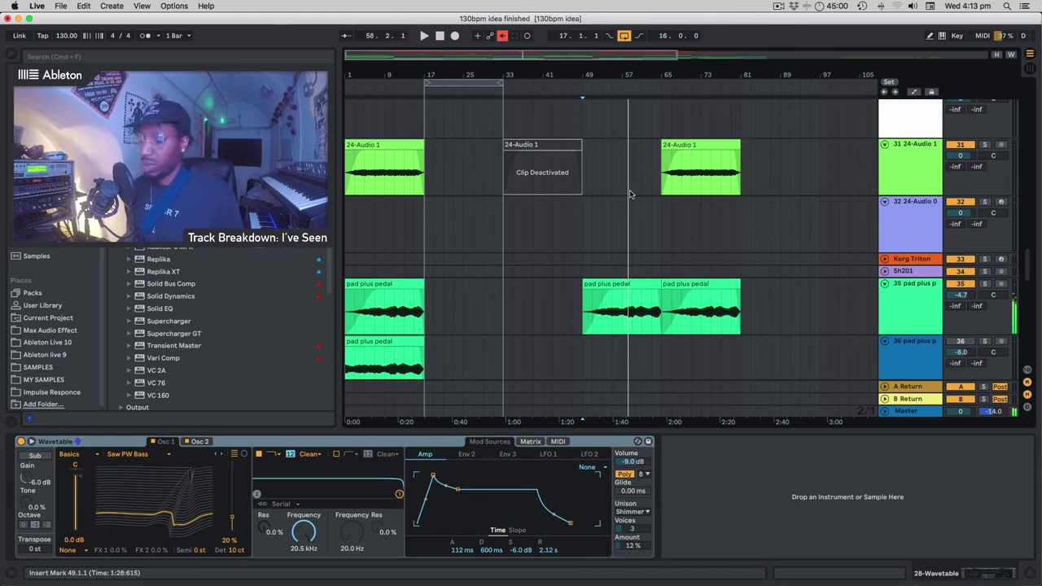
click(676, 117)
key(space)
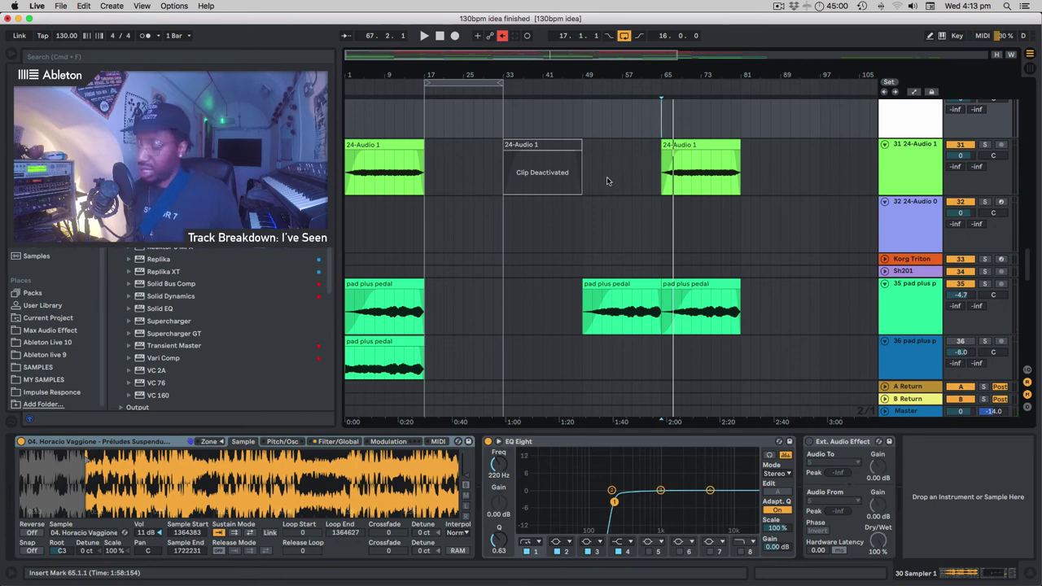
Survey the FX, Komplete, Sampler and vocal tracks across the wider timeline, and play the full arrangement from bar 77.
key(minus)
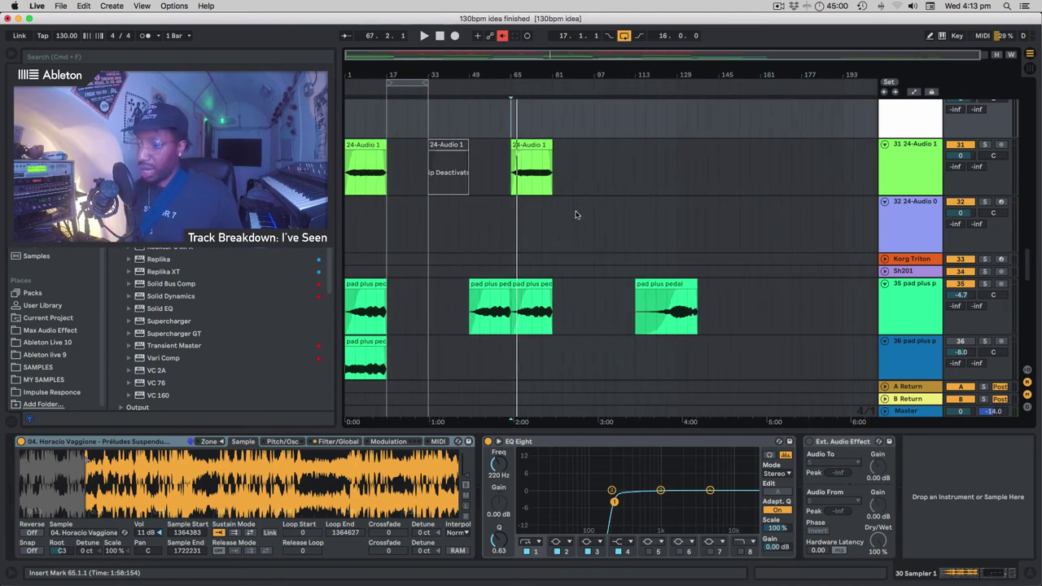
scroll(576, 215, up, 10)
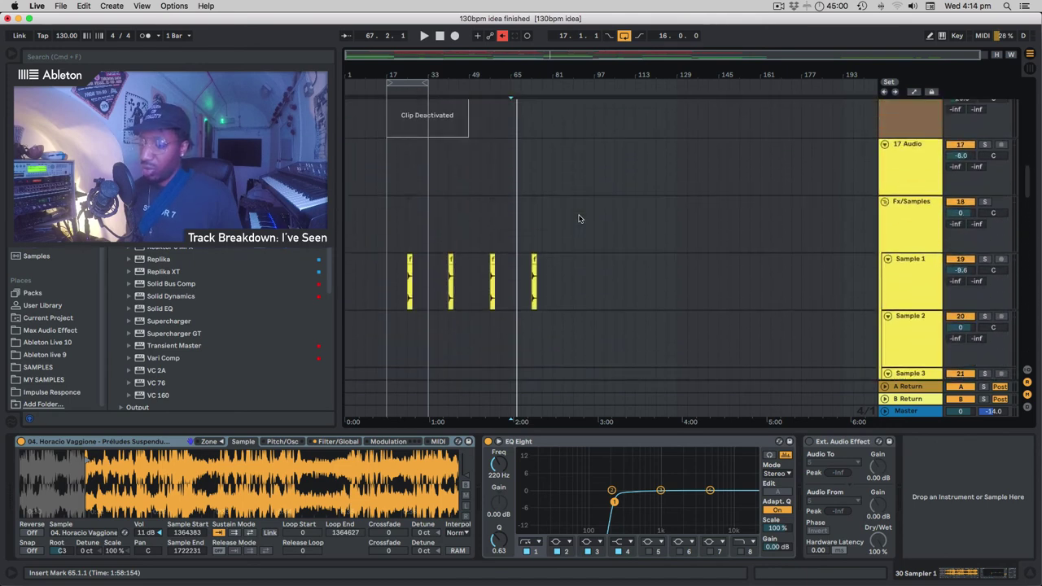
scroll(579, 218, up, 5)
scroll(579, 218, down, 10)
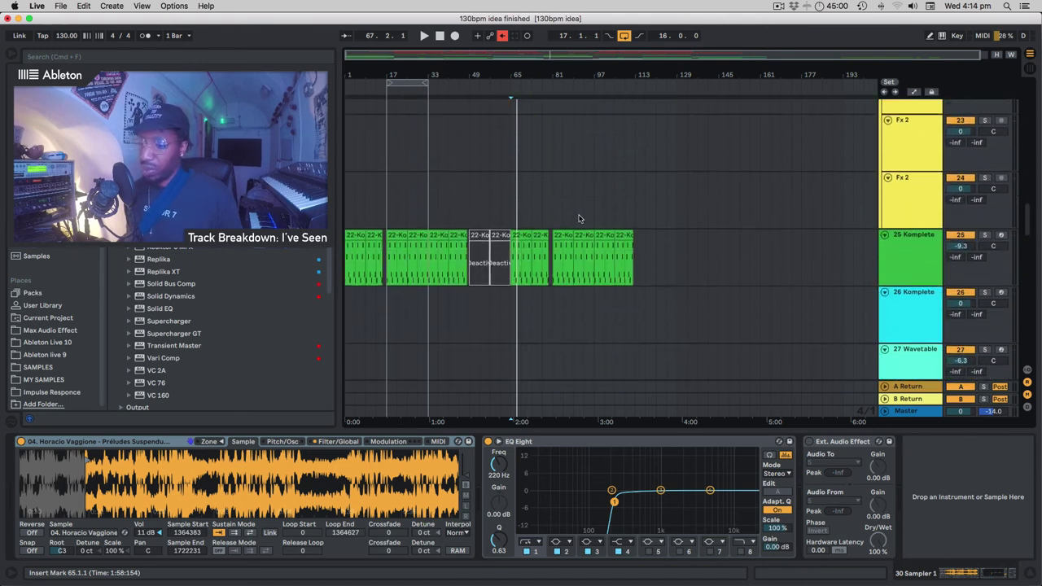
scroll(579, 218, down, 4)
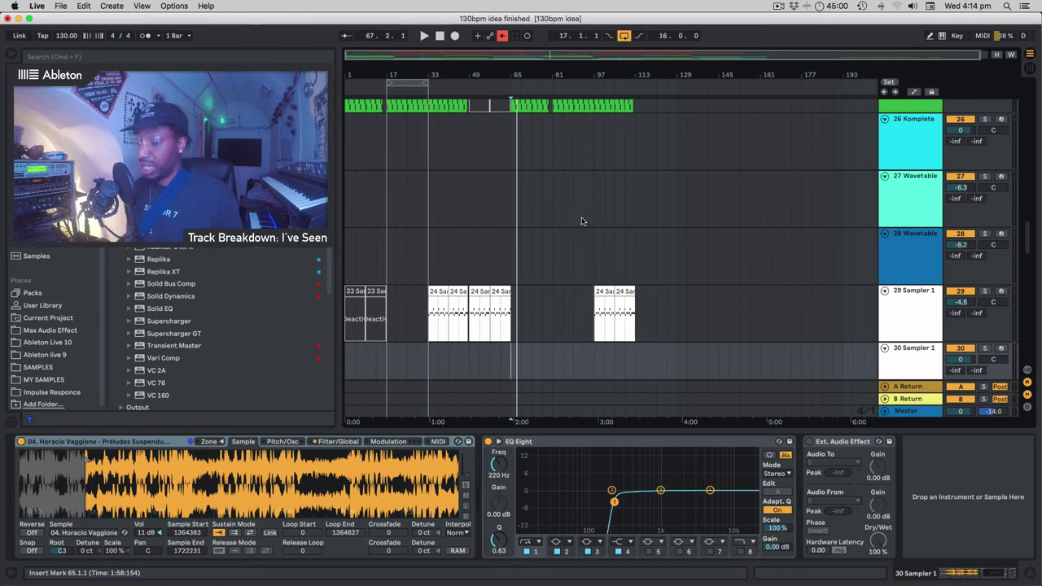
scroll(581, 220, down, 12)
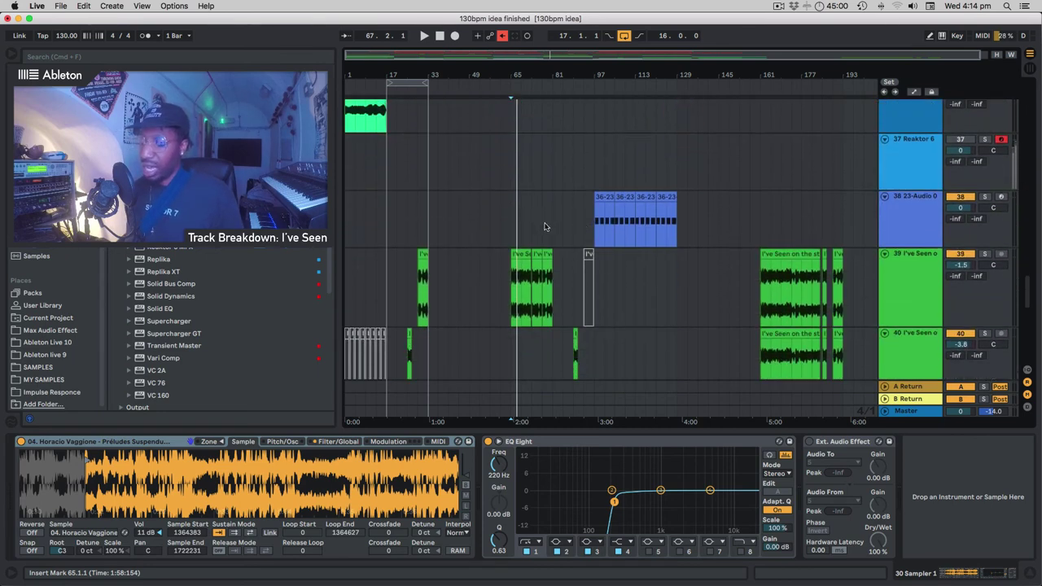
click(549, 225)
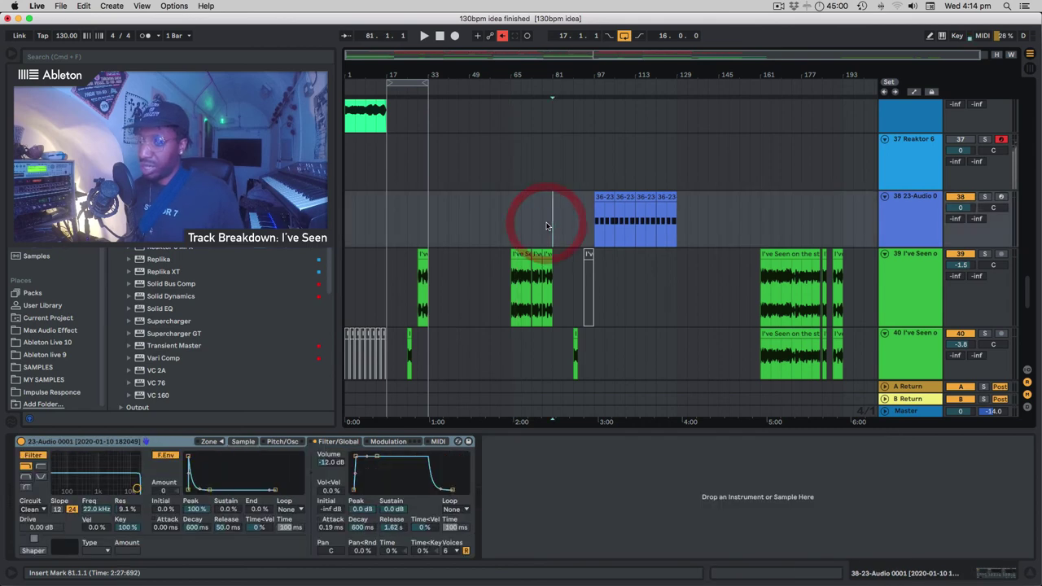
click(544, 223)
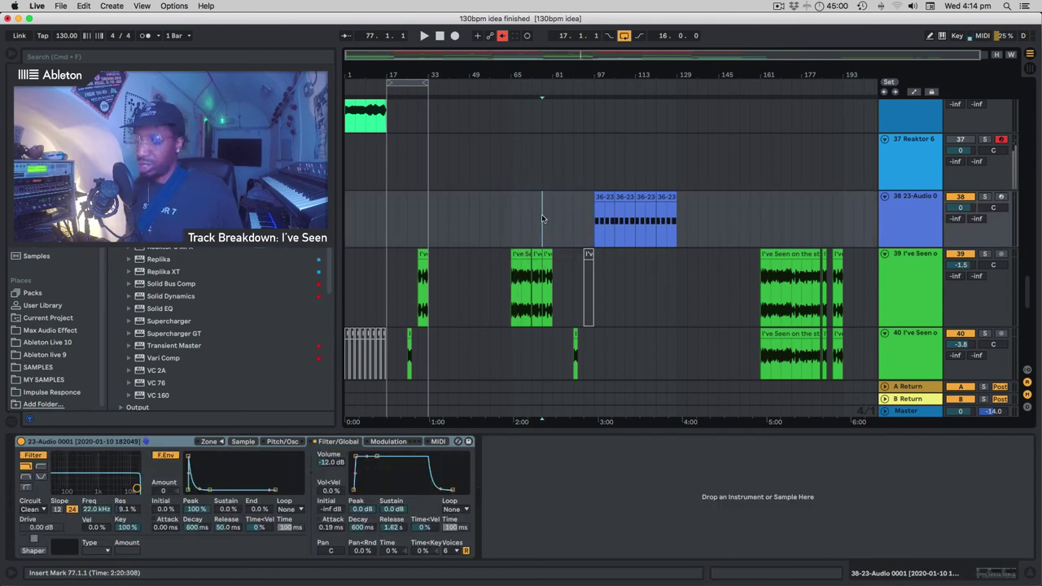
key(space)
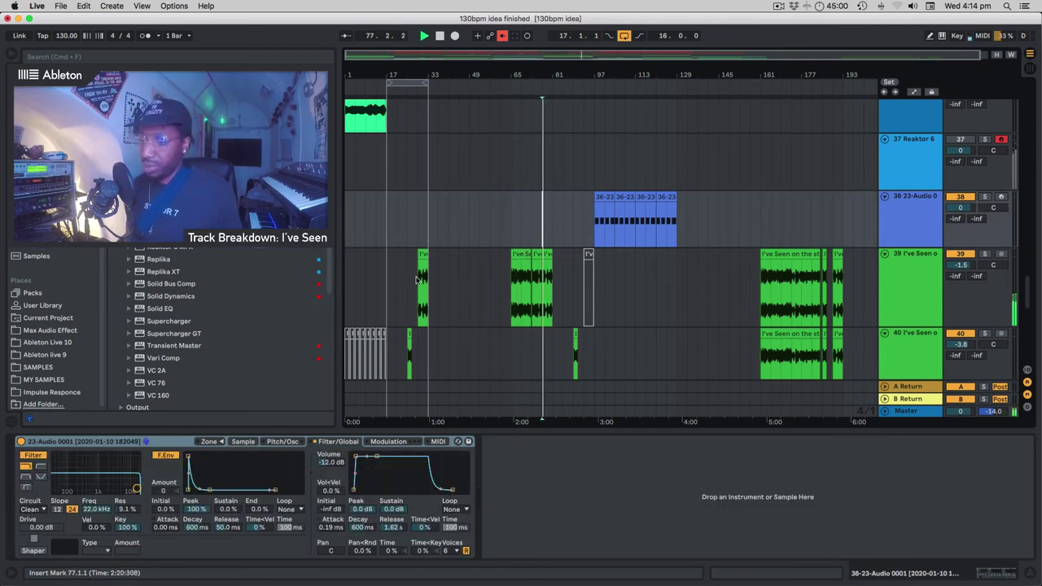
Follow the vocal, Komplete and 23-Audio clips around bars 77 to 97 while the arrangement plays.
key(plus)
key(plus)
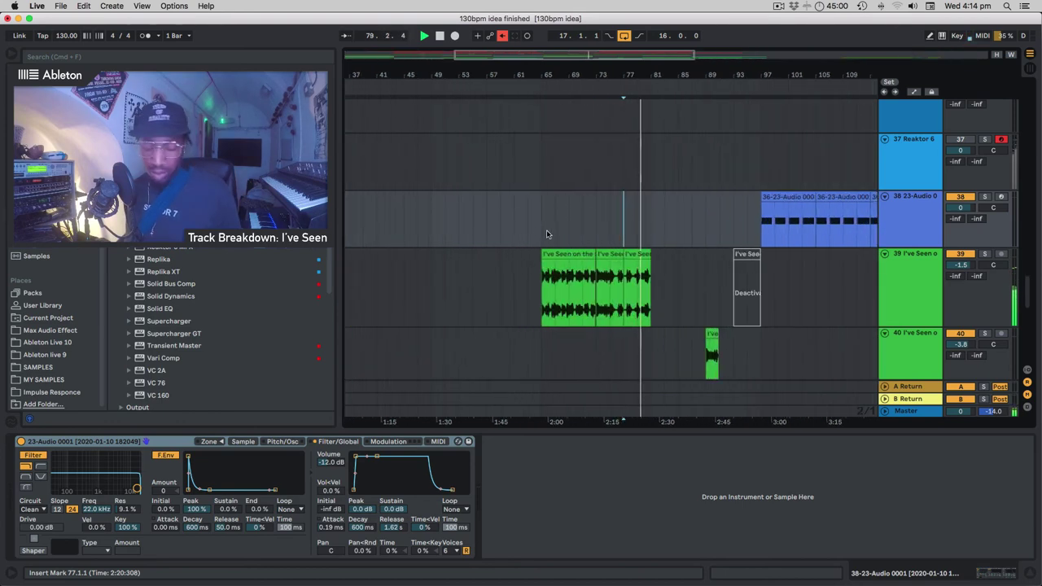
scroll(547, 230, right, 5)
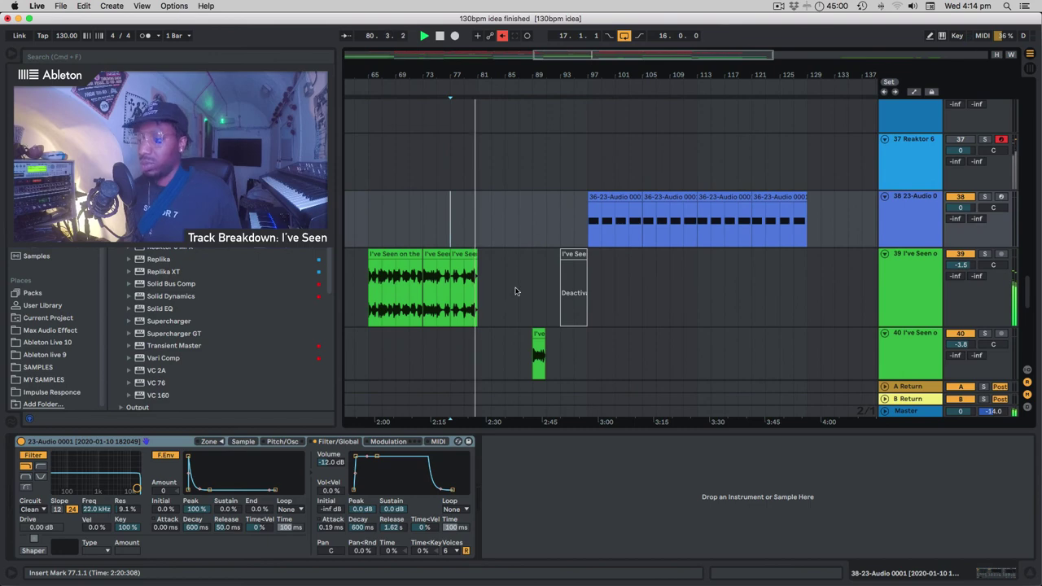
scroll(544, 297, up, 10)
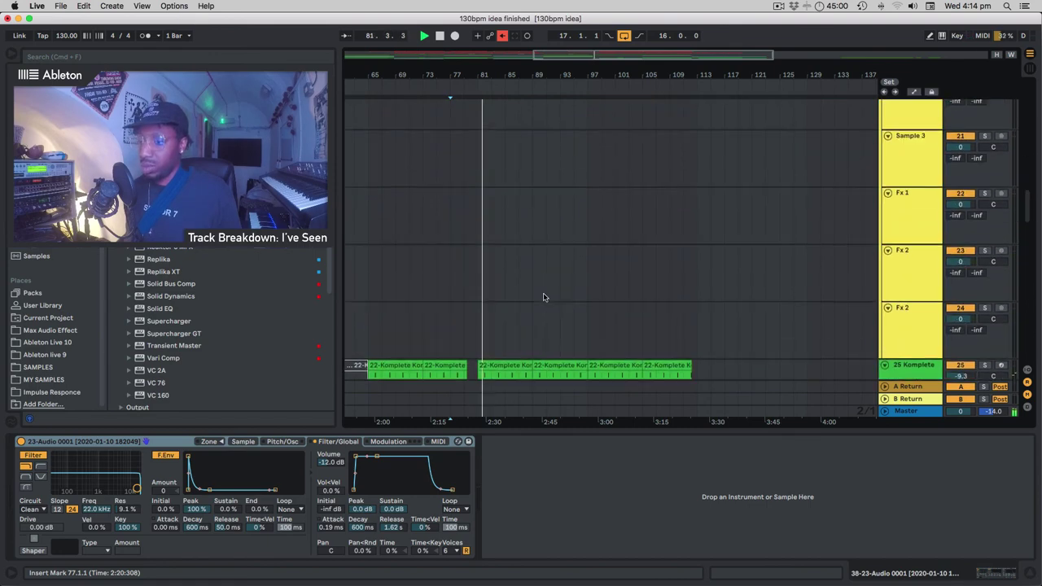
scroll(544, 297, down, 10)
scroll(544, 297, down, 5)
scroll(544, 297, up, 5)
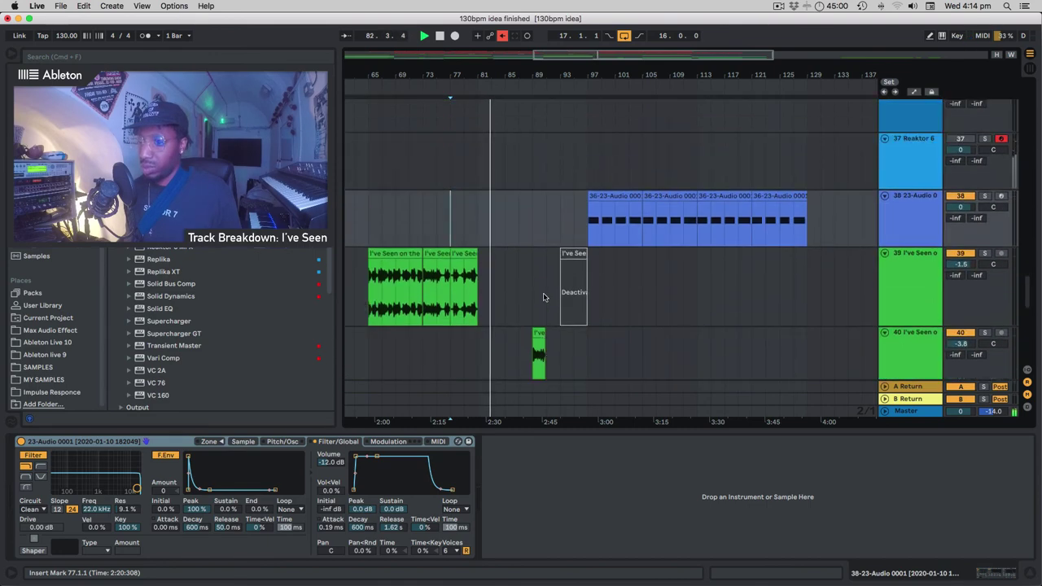
scroll(543, 297, down, 1)
scroll(544, 297, up, 1)
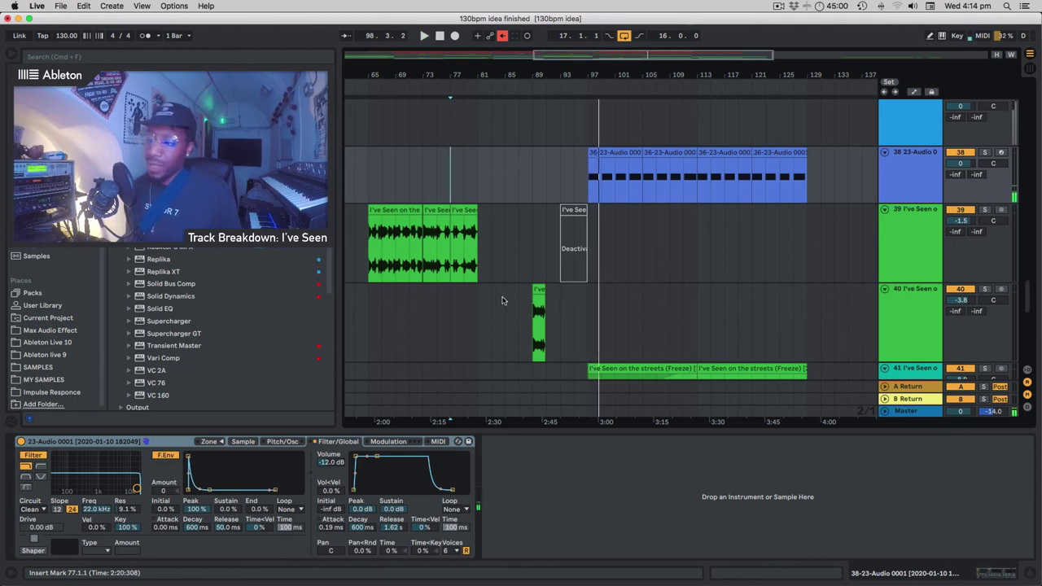
Examine how the 808 resse bass, frozen vocal, Sampler, pad and 23-Audio clips are arranged between bars 81 and 129.
scroll(579, 290, down, 1)
scroll(580, 290, down, 8)
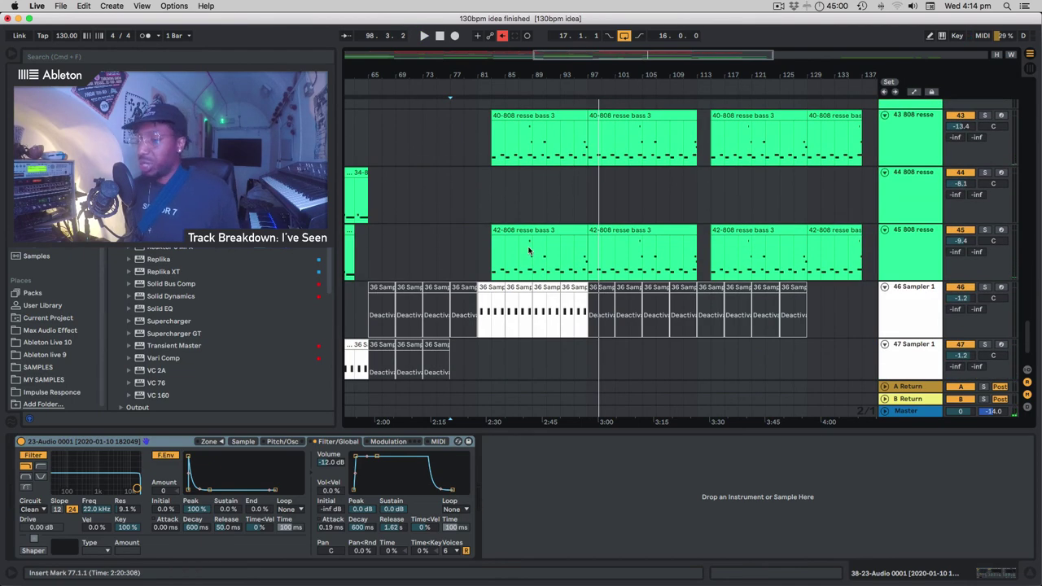
scroll(553, 277, up, 6)
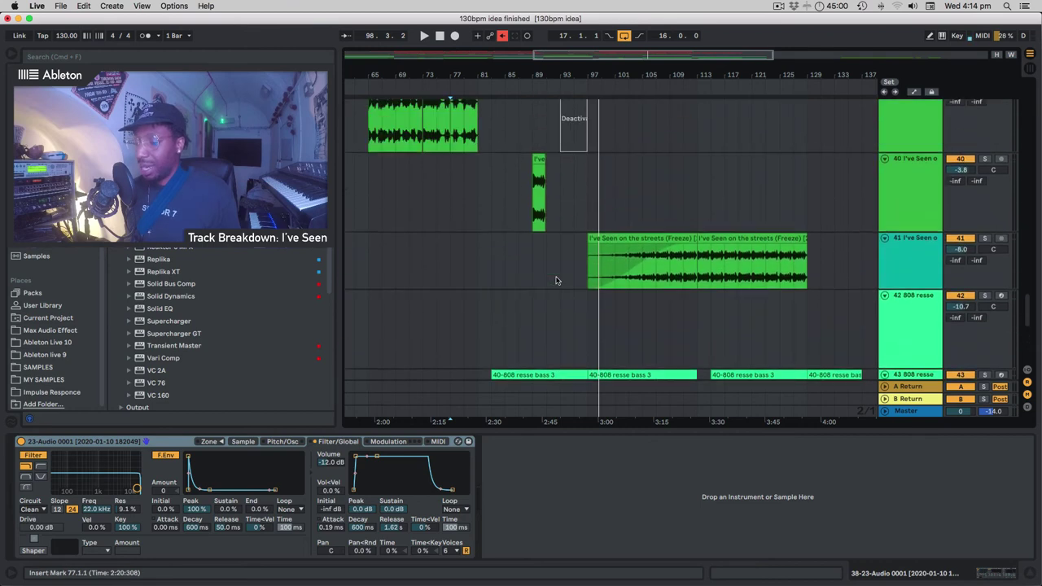
scroll(553, 279, down, 6)
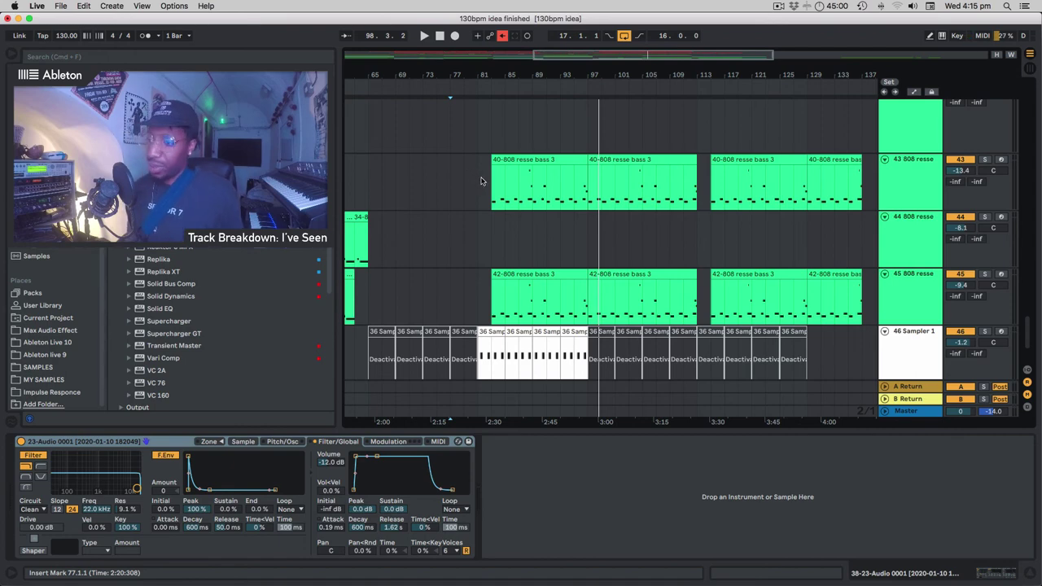
scroll(481, 188, up, 6)
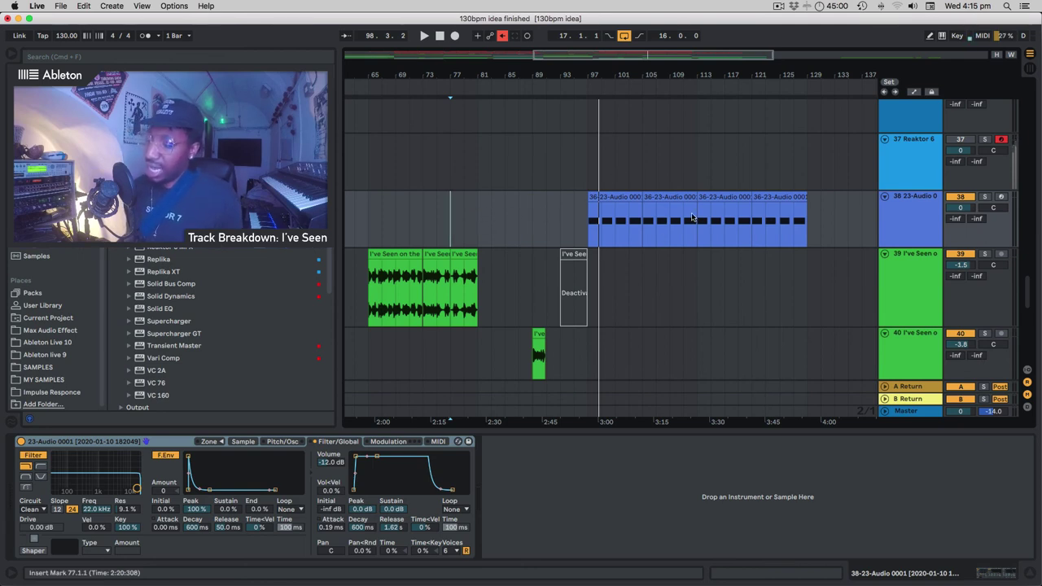
scroll(749, 276, up, 3)
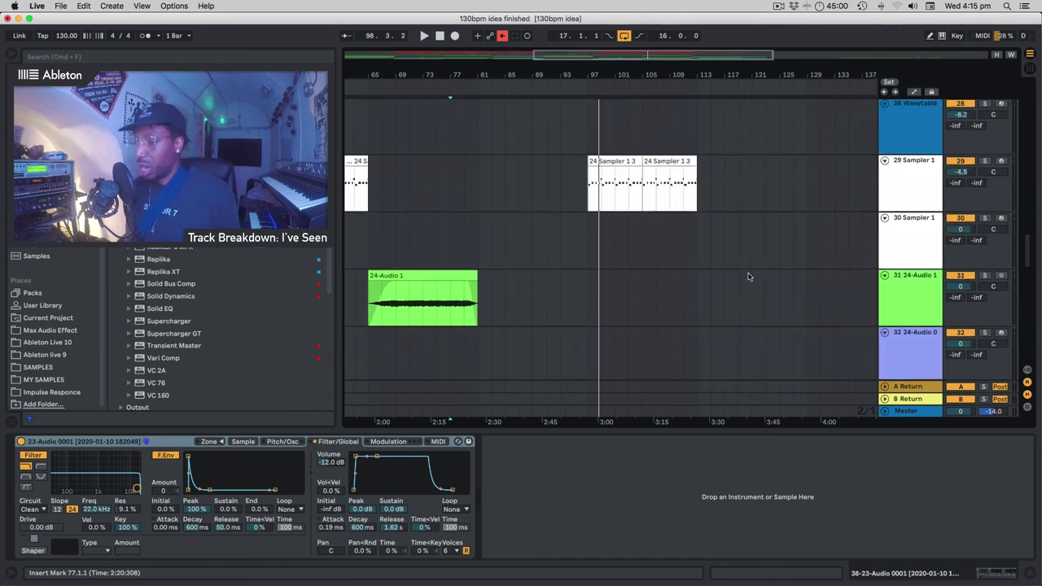
scroll(810, 277, up, 4)
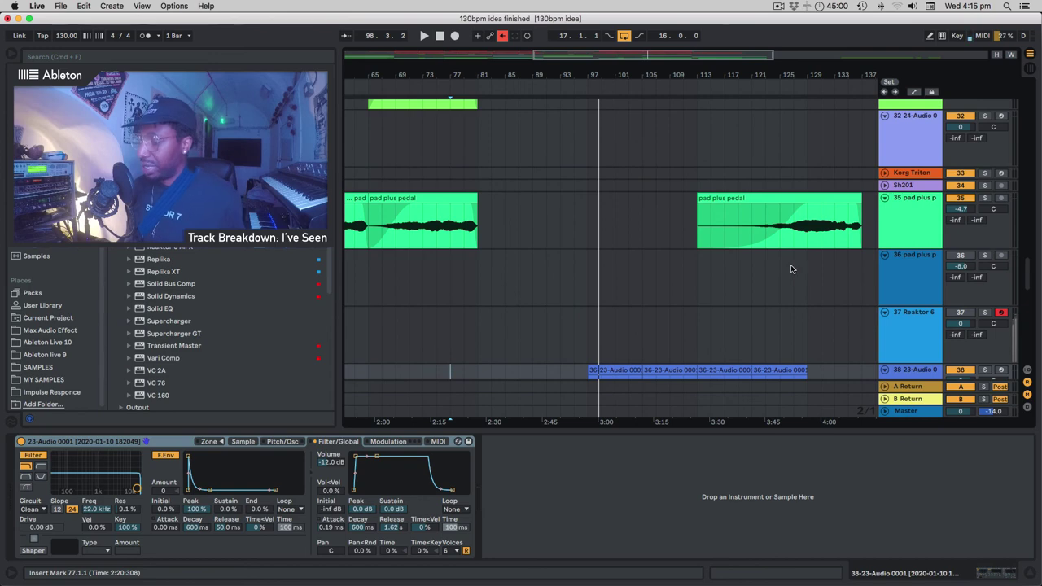
scroll(785, 278, down, 5)
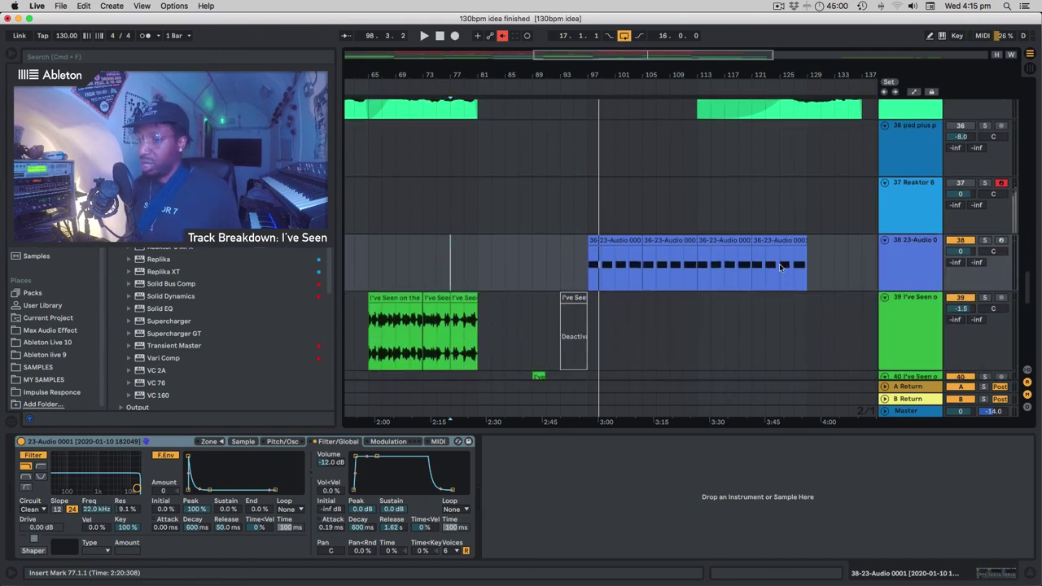
scroll(778, 183, up, 2)
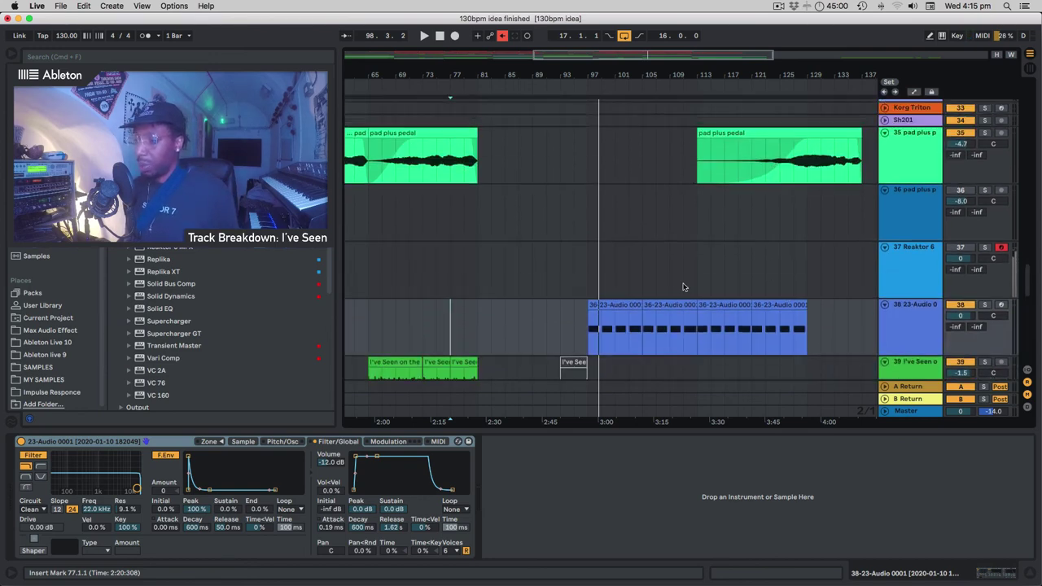
Solo track 38 23-Audio and play its first clip from bar 97.
click(984, 305)
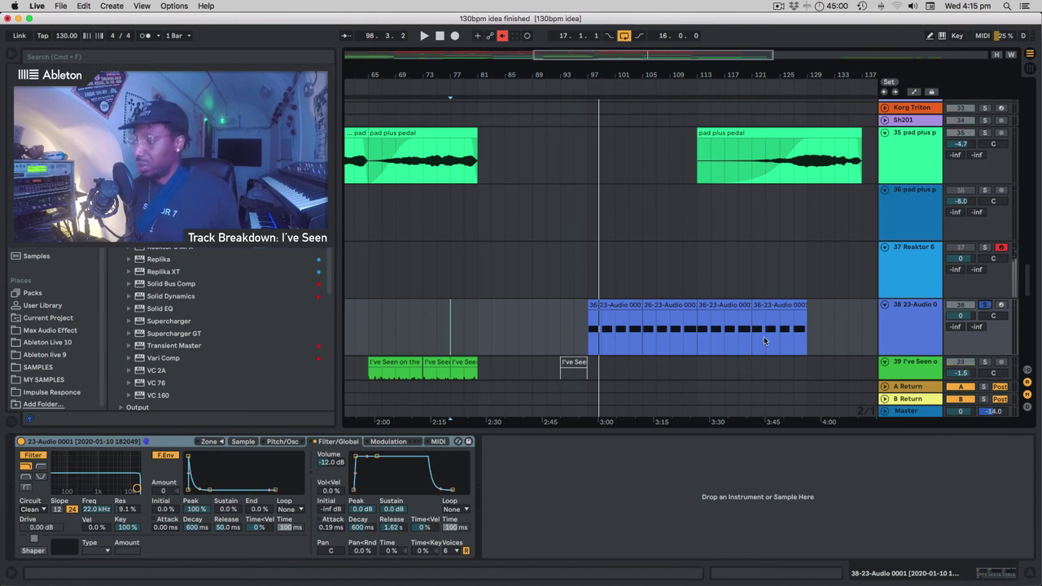
click(589, 304)
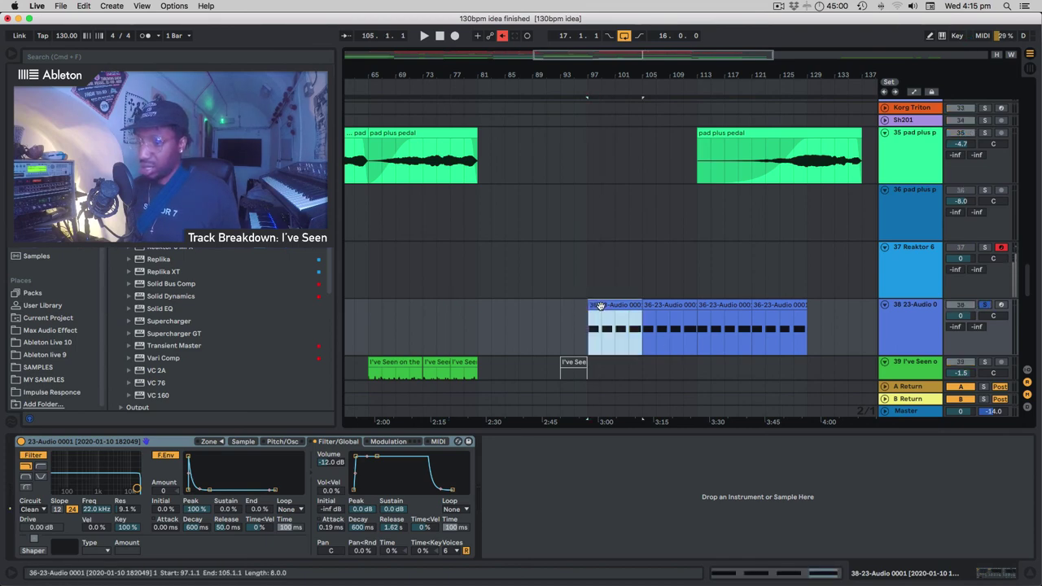
key(space)
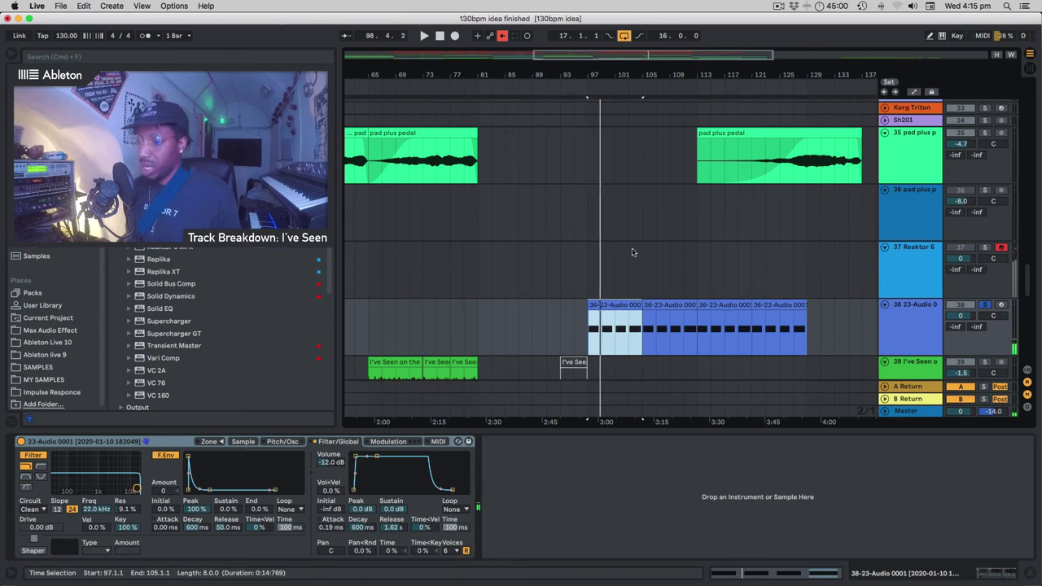
Solo the 36 pad plus pedal track and play its opening clip from bar 1 for comparison.
scroll(597, 261, left, 10)
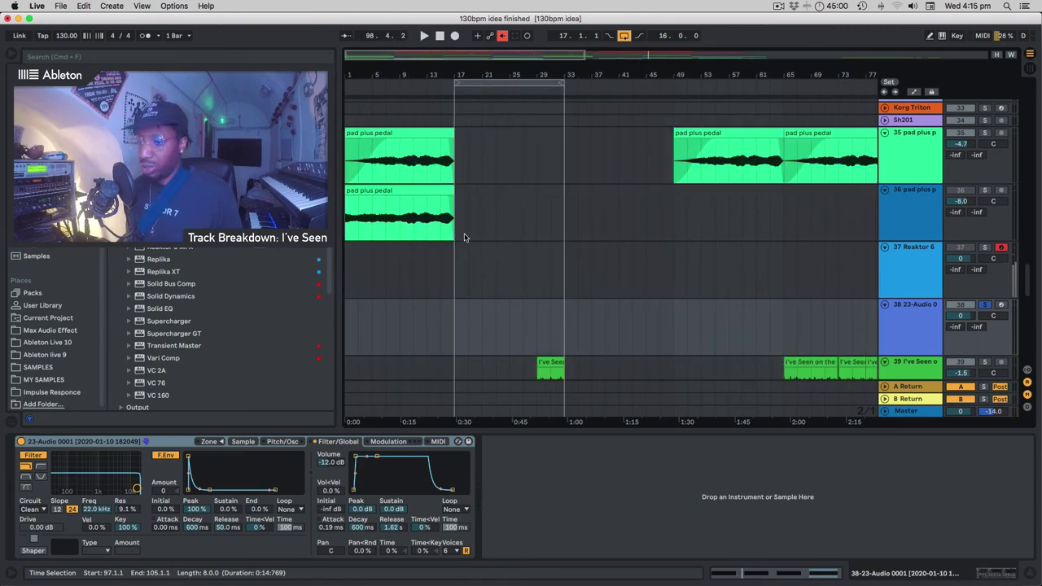
click(986, 192)
scroll(570, 228, up, 1)
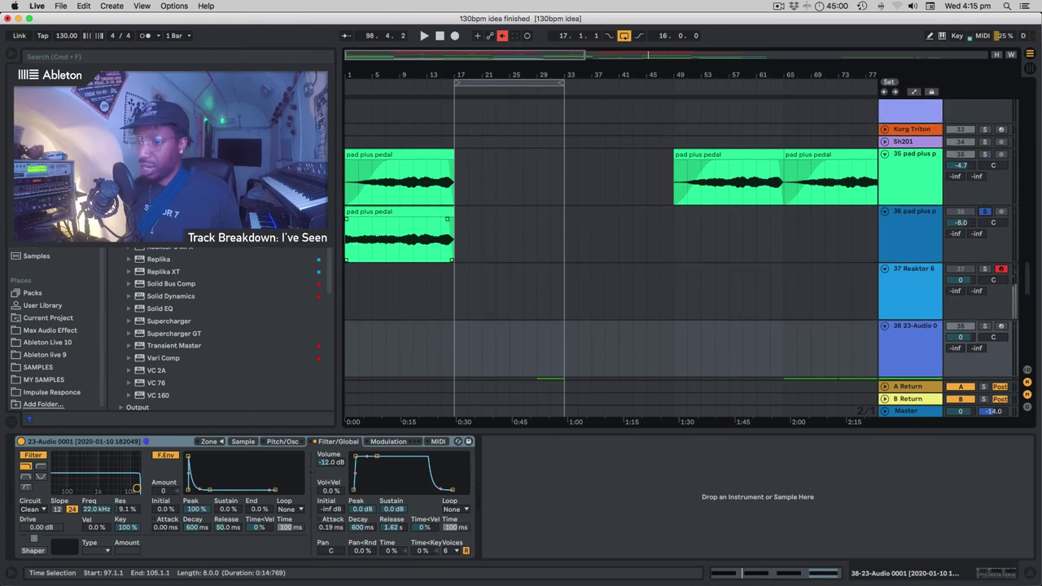
click(369, 211)
key(space)
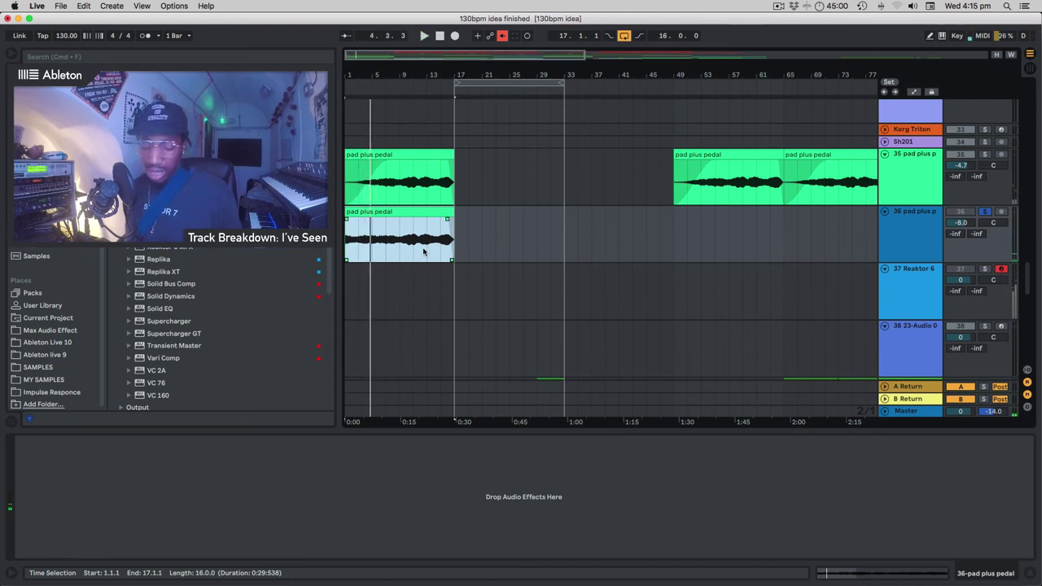
Switch the solo back to track 38 23-Audio and replay its first clip from bar 97.
scroll(411, 244, right, 15)
scroll(486, 267, down, 5)
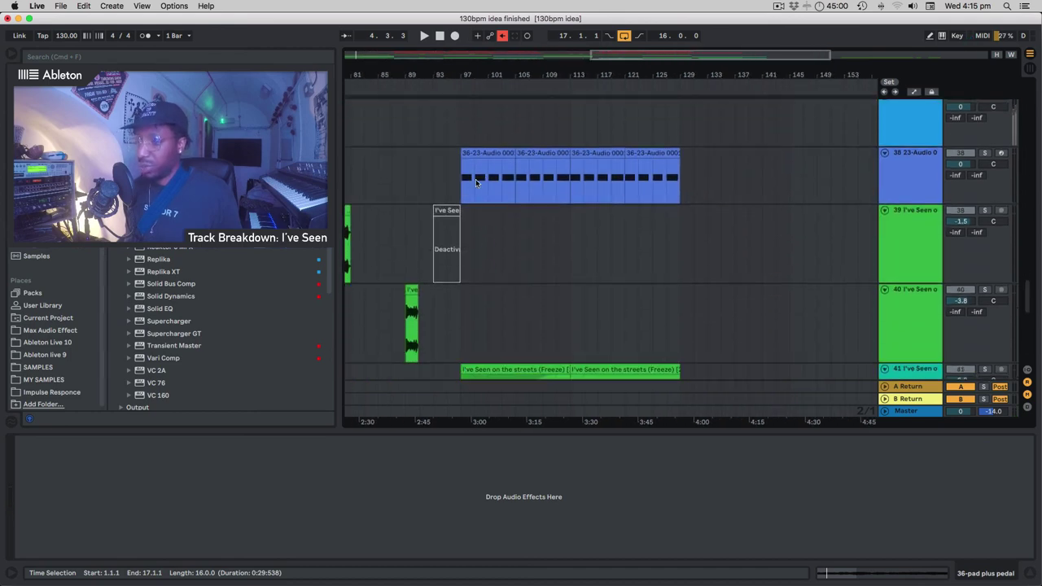
click(984, 154)
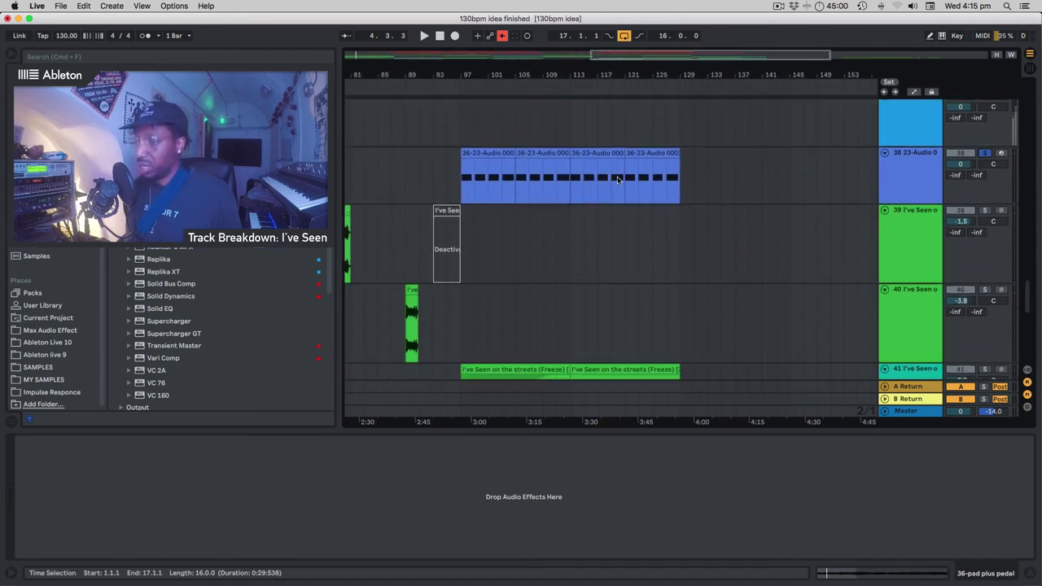
click(480, 153)
key(space)
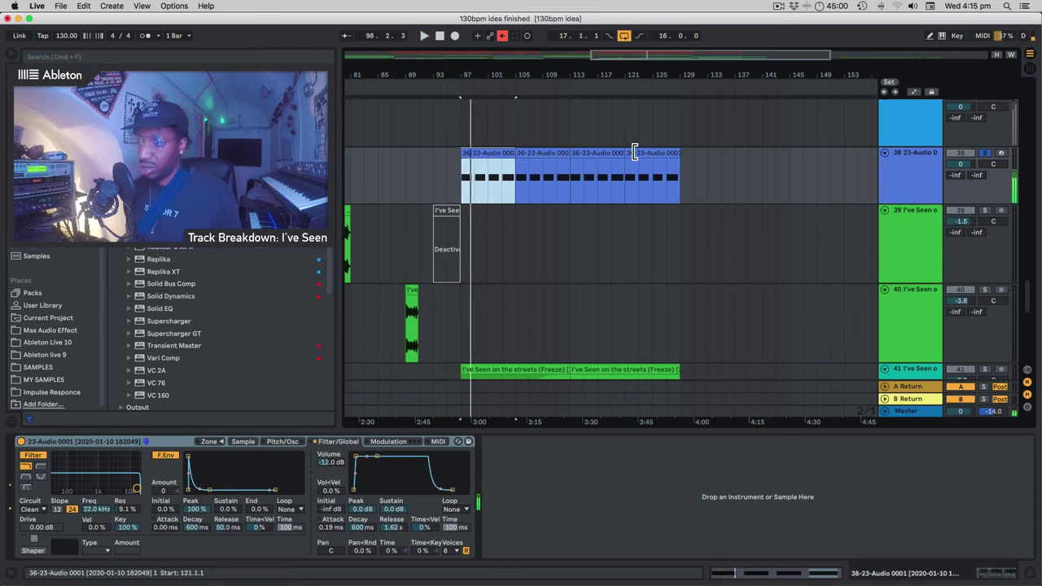
Arm track 38 23-Audio for input and display the sample waveform in its Sampler.
click(1002, 154)
click(901, 173)
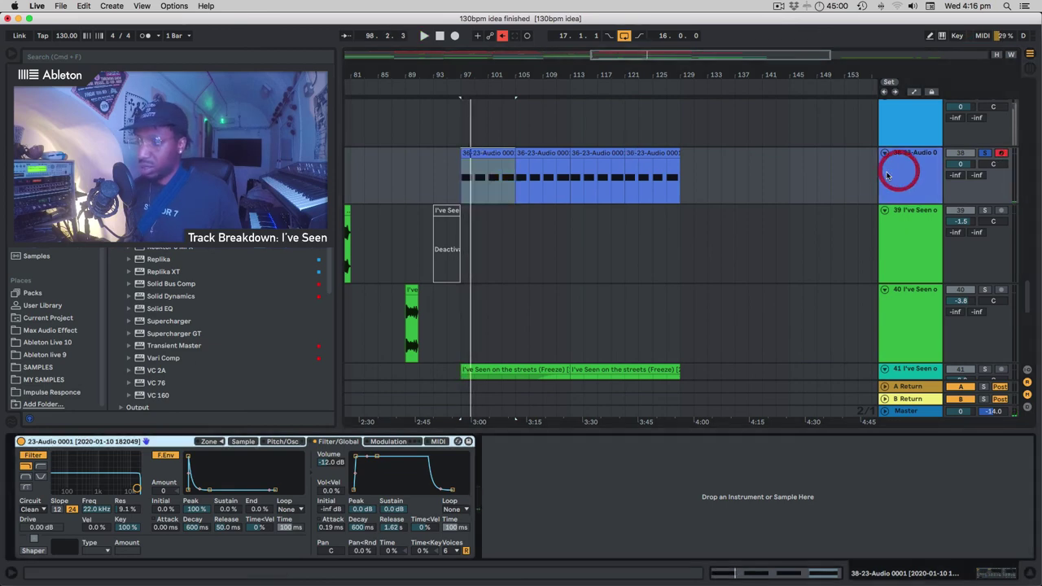
click(243, 442)
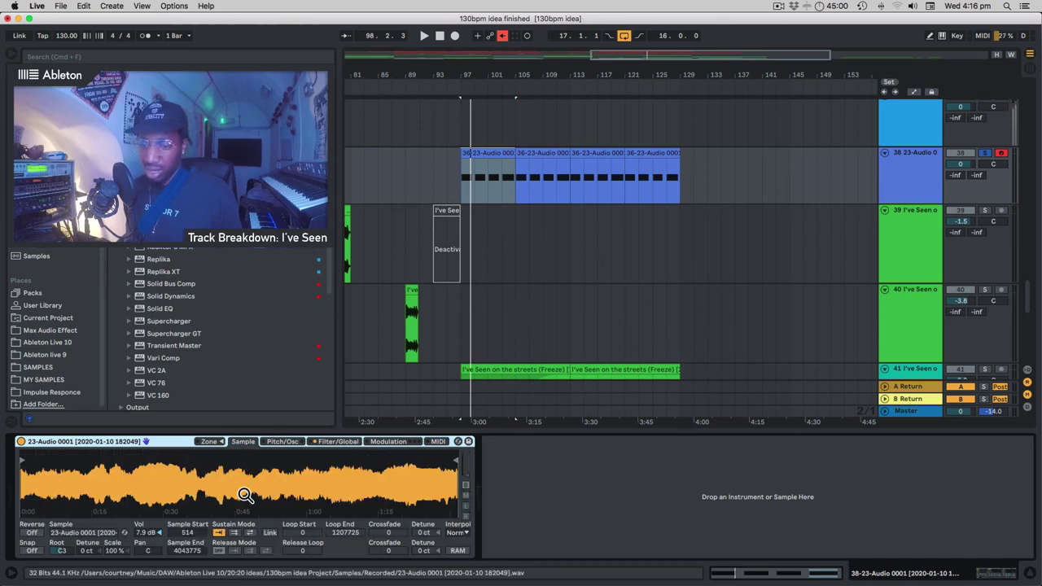
Enable the computer MIDI keyboard with automation mode off, and play a note on track 38's Sampler.
key(a)
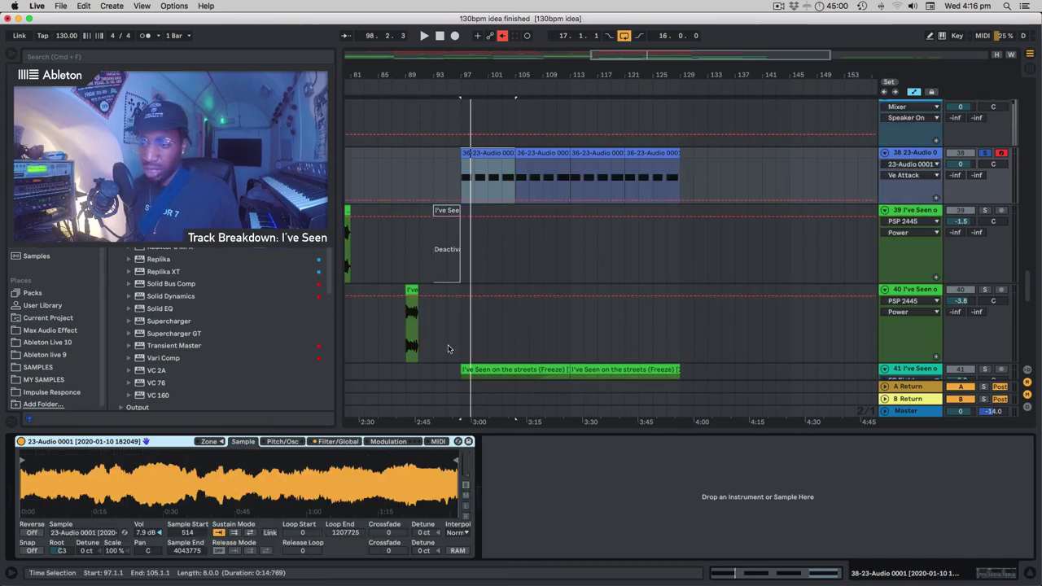
key(a)
key(m)
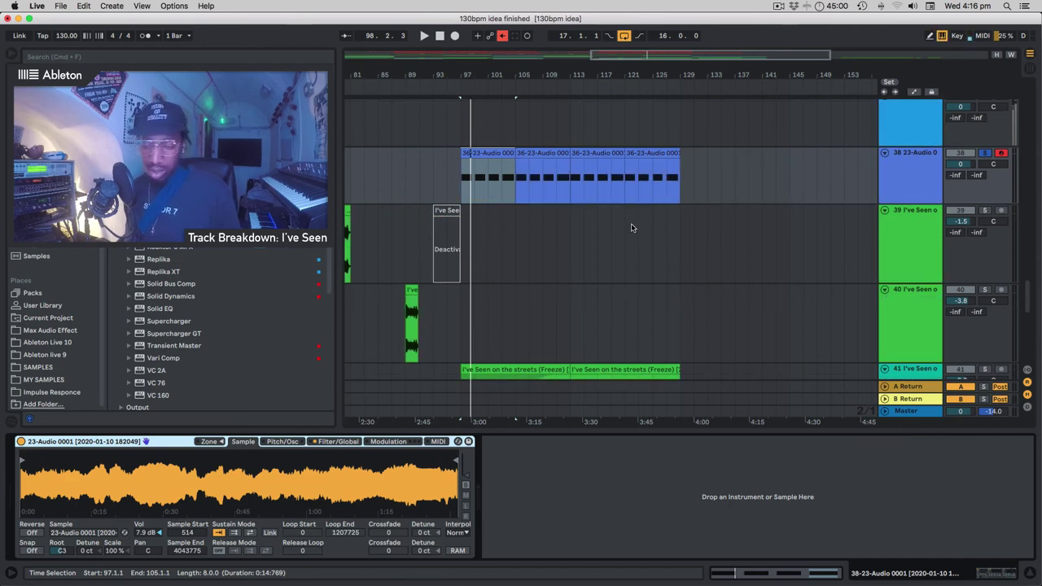
key(a)
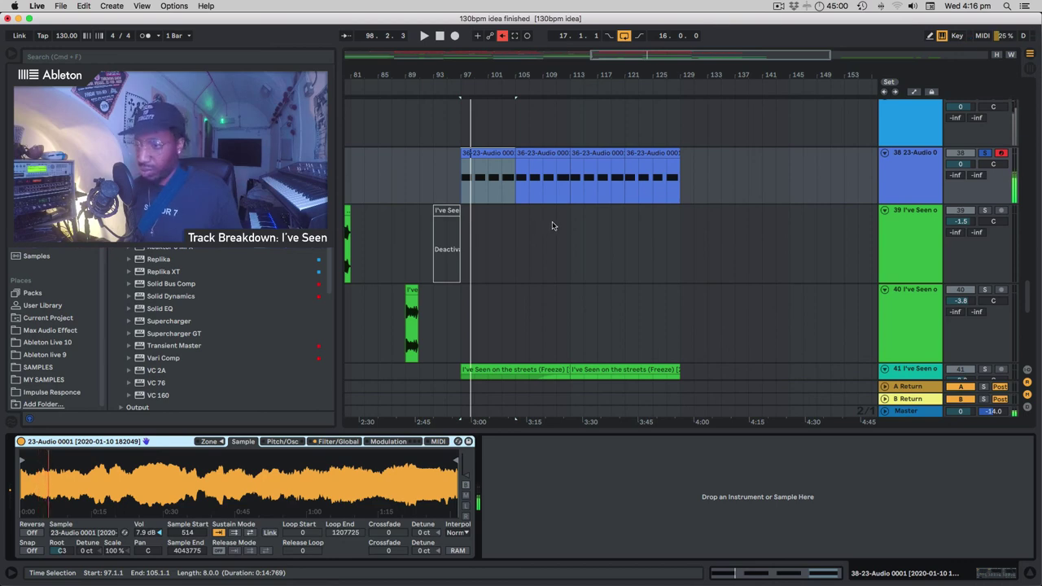
Shift the computer MIDI keyboard up an octave and play several notes on track 38's Sampler.
key(x)
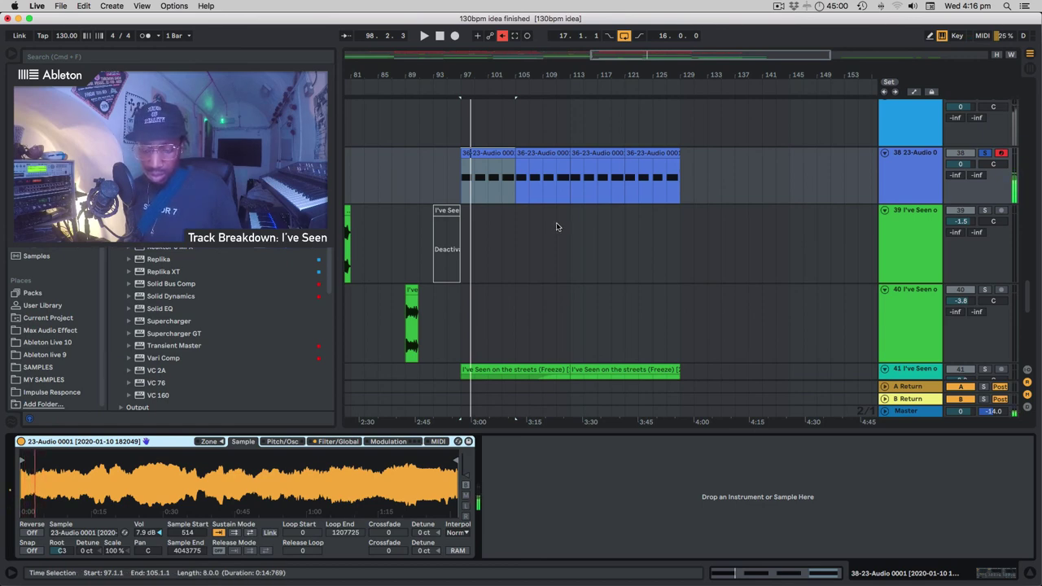
key(a)
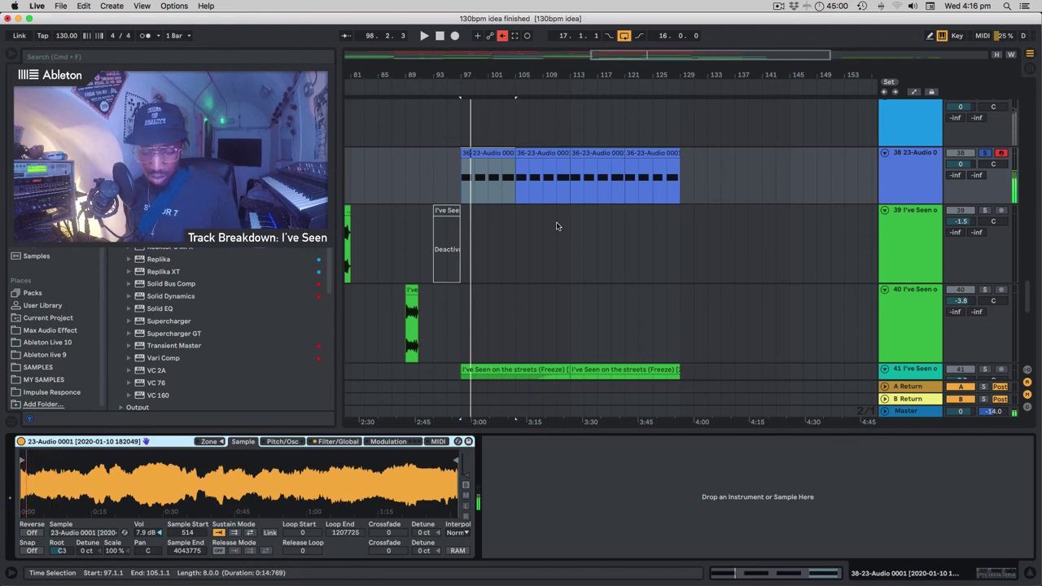
key(a)
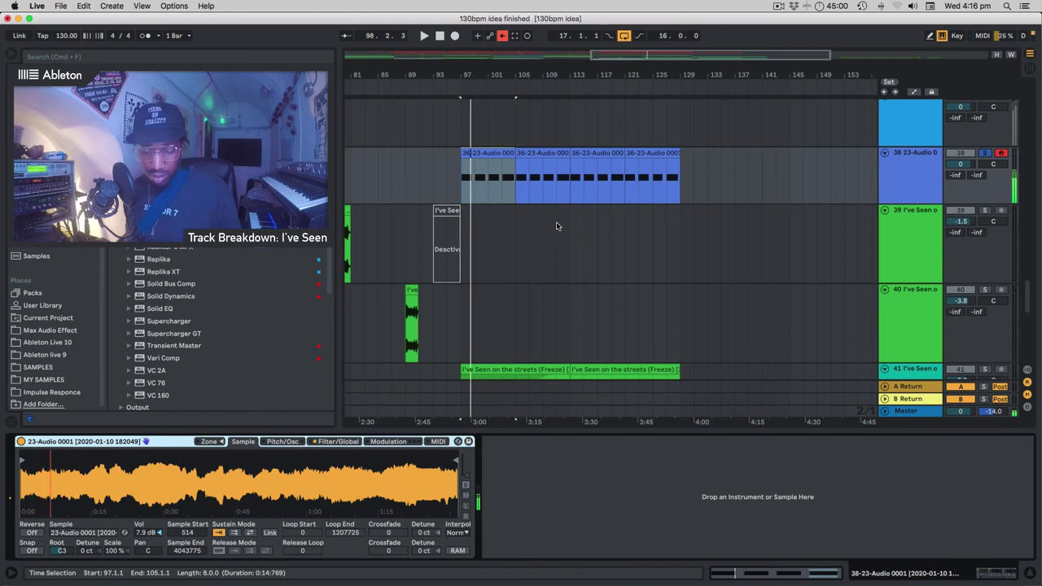
key(a)
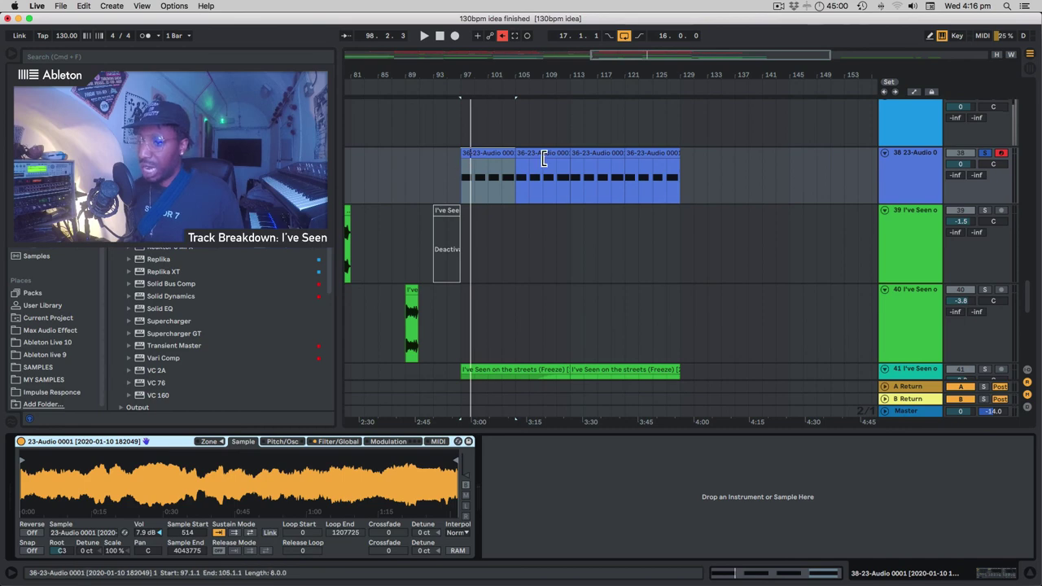
Set the insert mark at bar 97 on track 37 and compare the pad plus pedal clip on track 35 with track 38's clips.
click(458, 139)
scroll(514, 201, up, 2)
scroll(514, 201, down, 6)
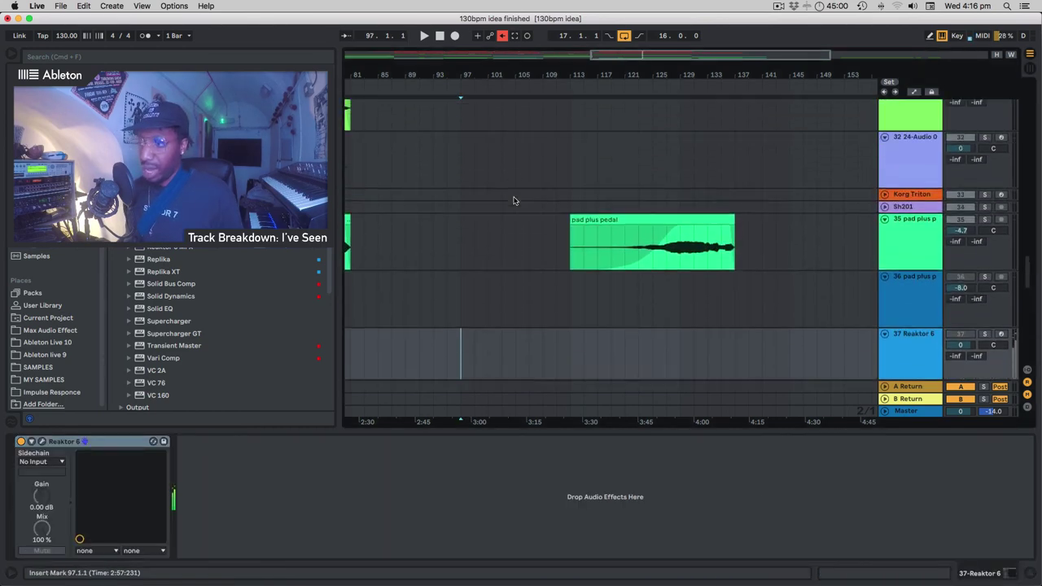
scroll(514, 201, up, 6)
scroll(513, 202, down, 3)
scroll(513, 202, up, 1)
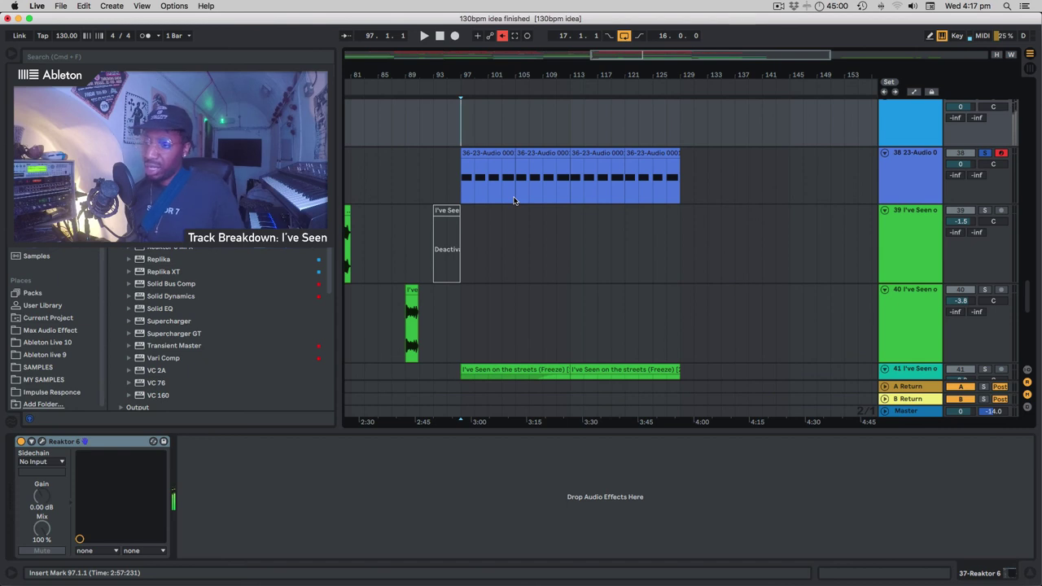
scroll(514, 201, up, 5)
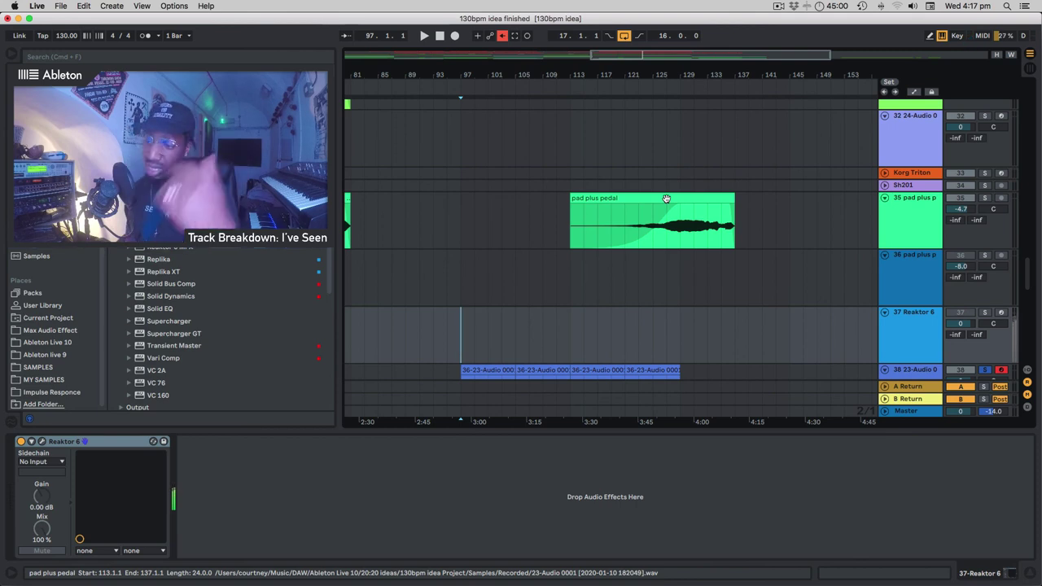
scroll(666, 198, down, 5)
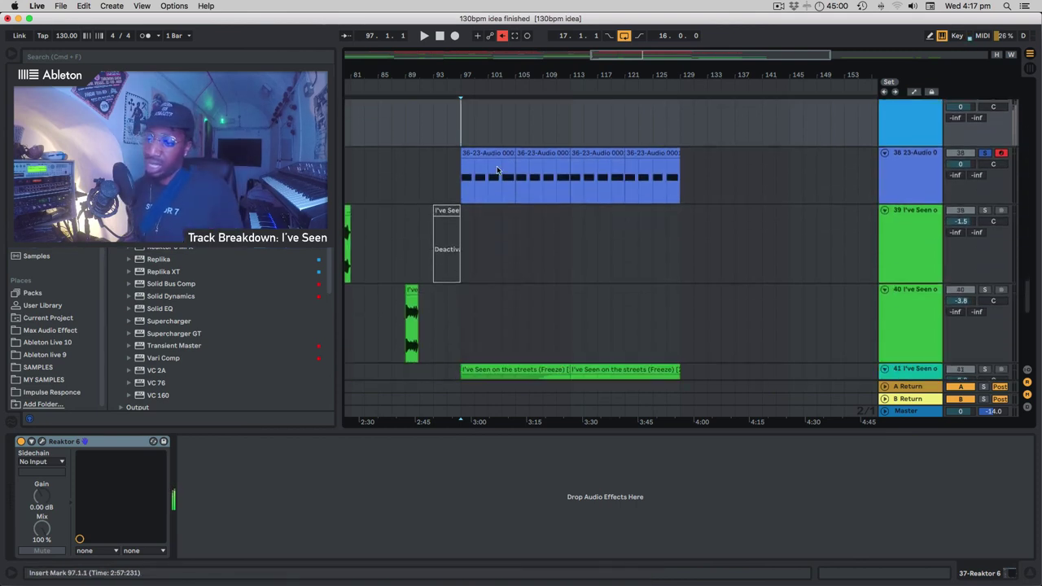
scroll(574, 193, up, 3)
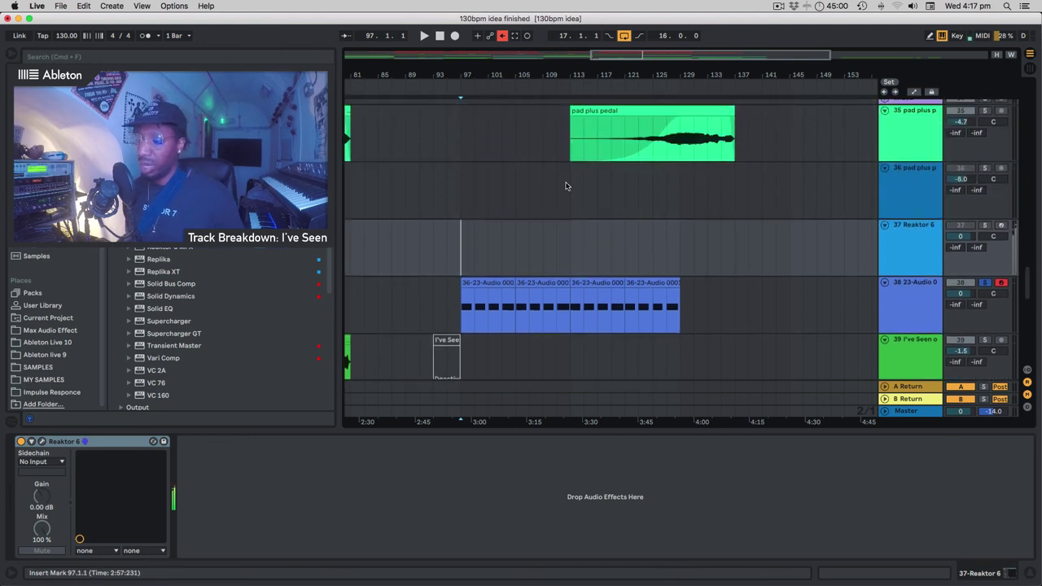
Turn off the solo on track 38 and play the full arrangement from bar 97.
key(space)
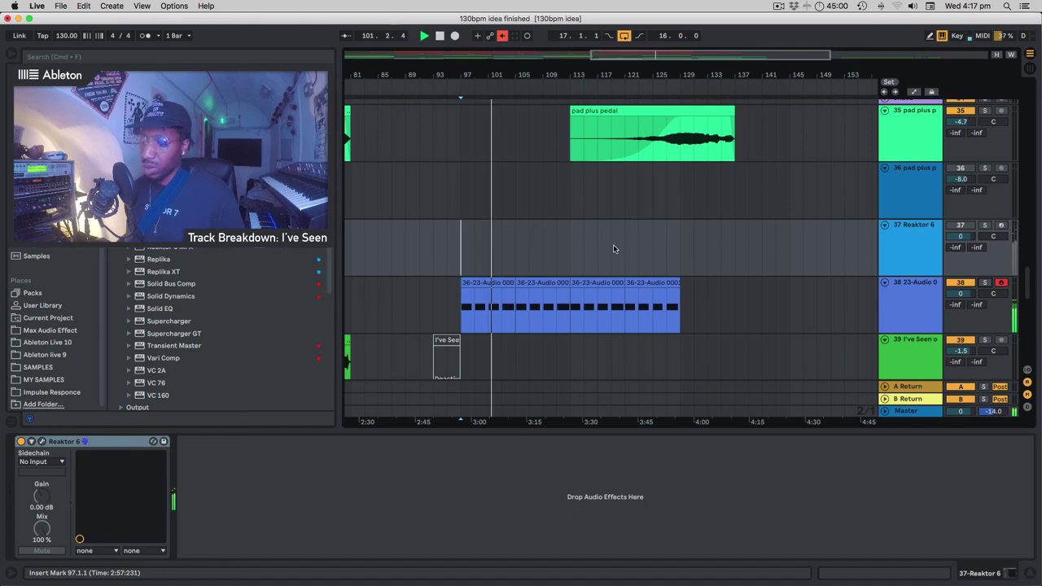
scroll(614, 248, down, 5)
scroll(614, 249, up, 5)
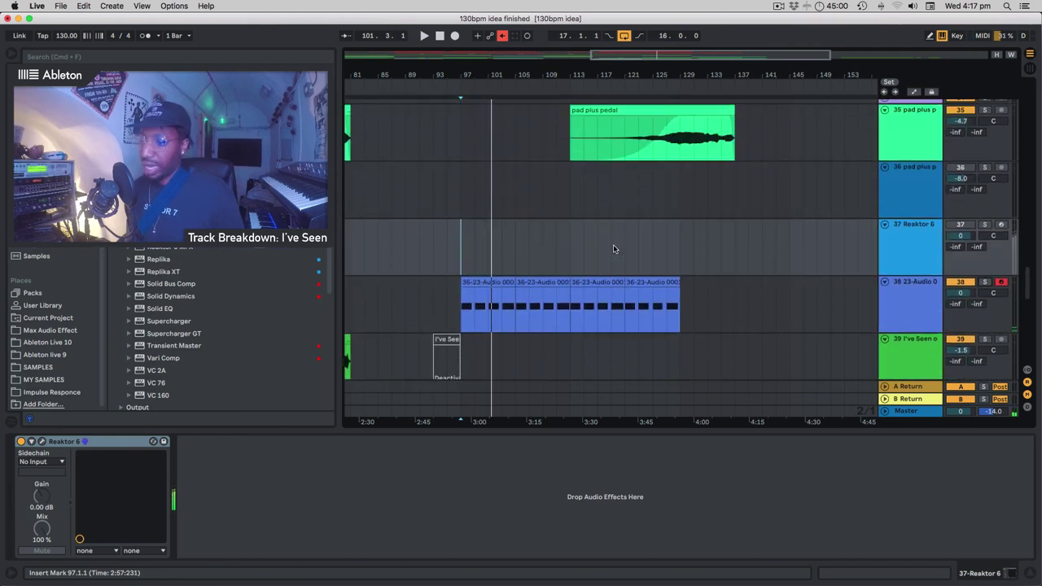
Play the full arrangement from bar 125 with a wider stretch of the timeline in view.
click(651, 220)
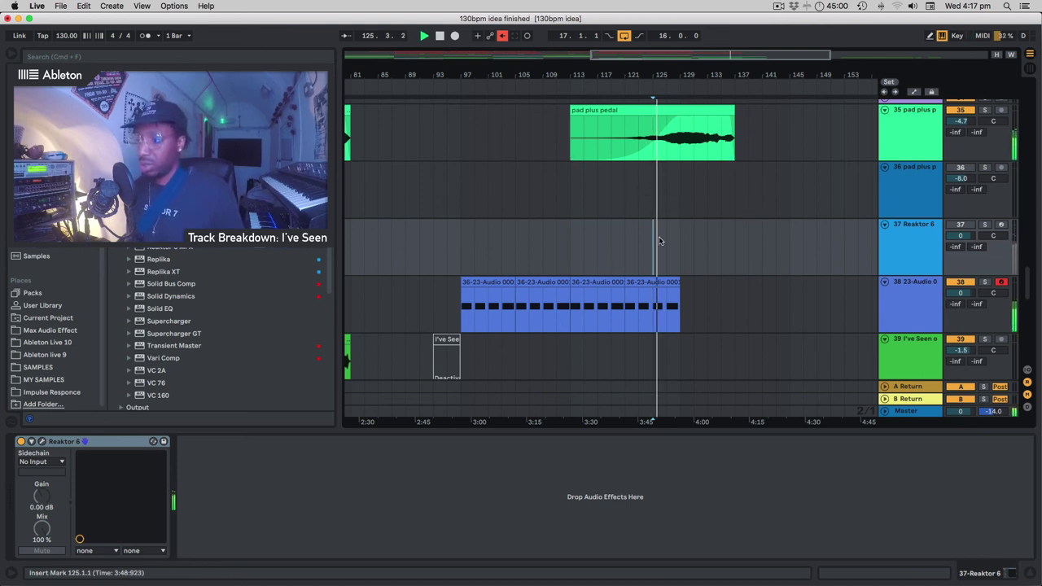
key(minus)
key(minus)
key(minus)
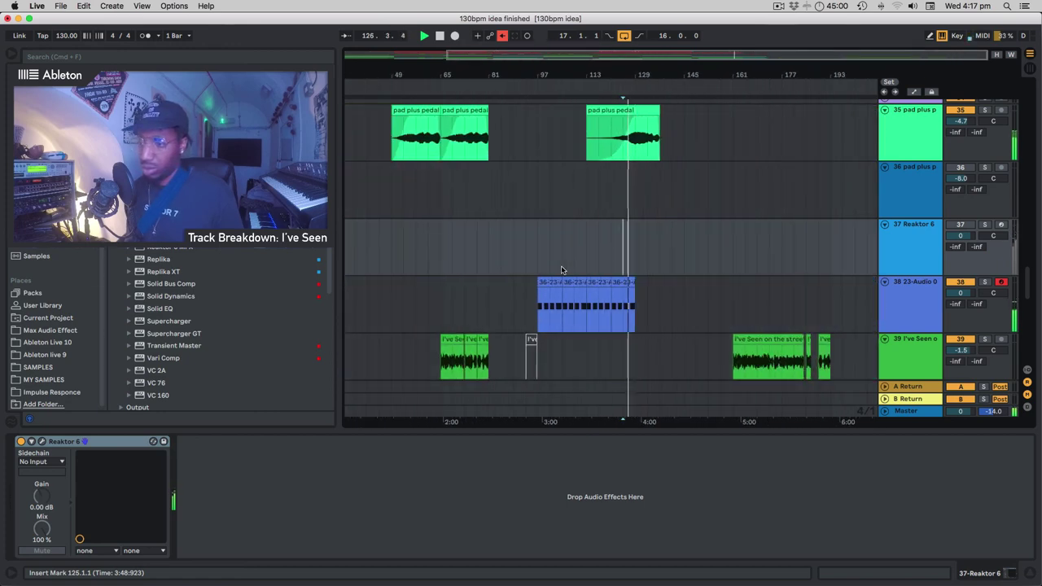
Examine which clips start and stop around bar 129 across the 808, Sampler, vocal, pad, FX and drum tracks during playback.
scroll(627, 200, down, 6)
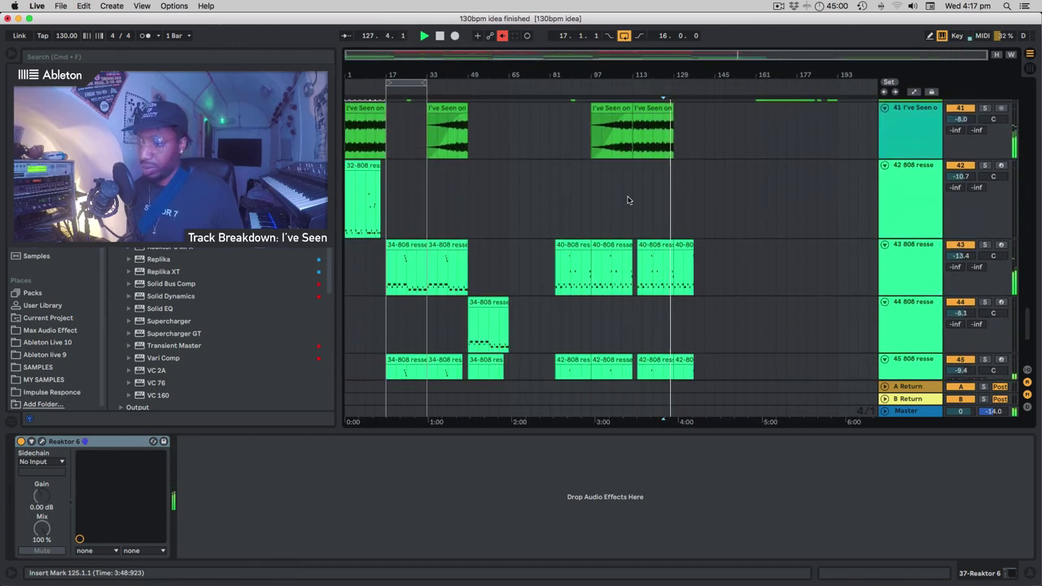
scroll(672, 212, up, 10)
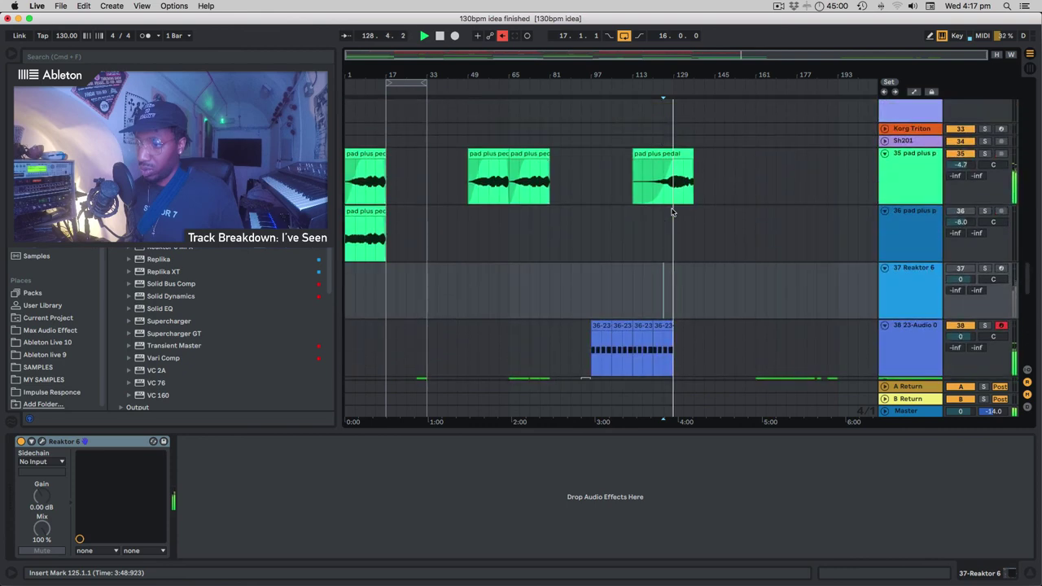
scroll(672, 212, down, 10)
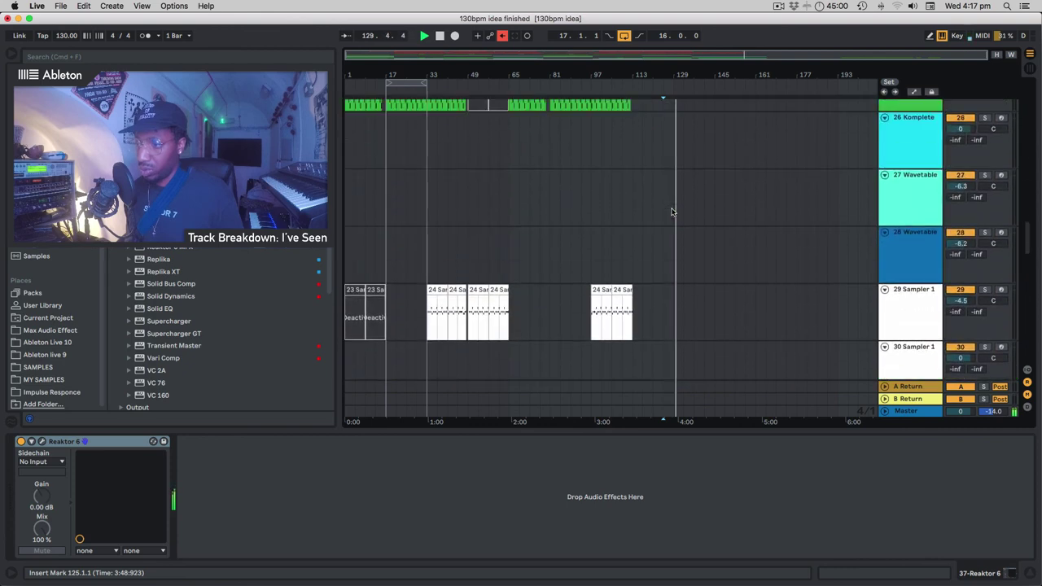
scroll(672, 211, down, 3)
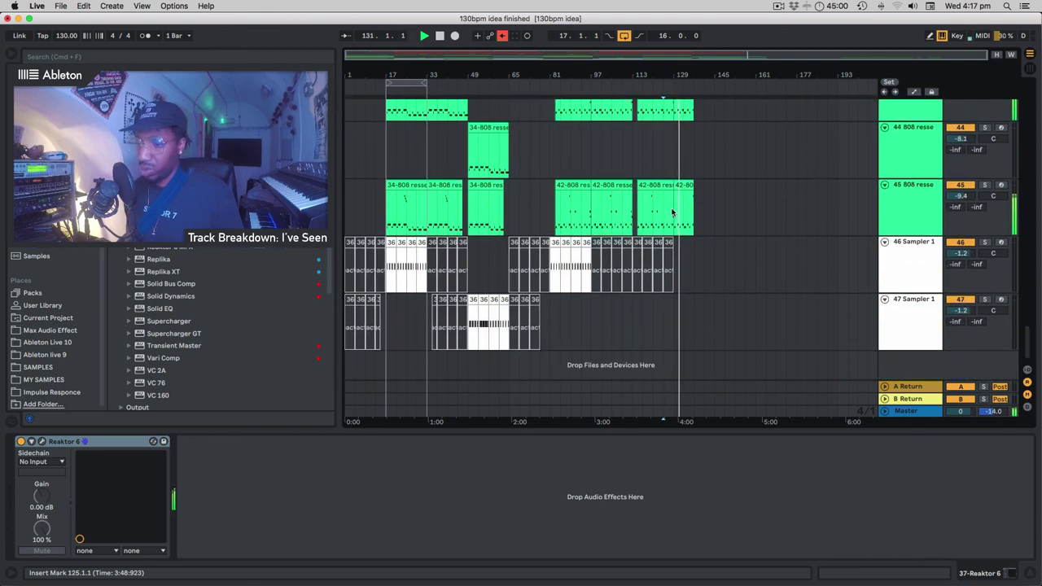
scroll(671, 212, up, 6)
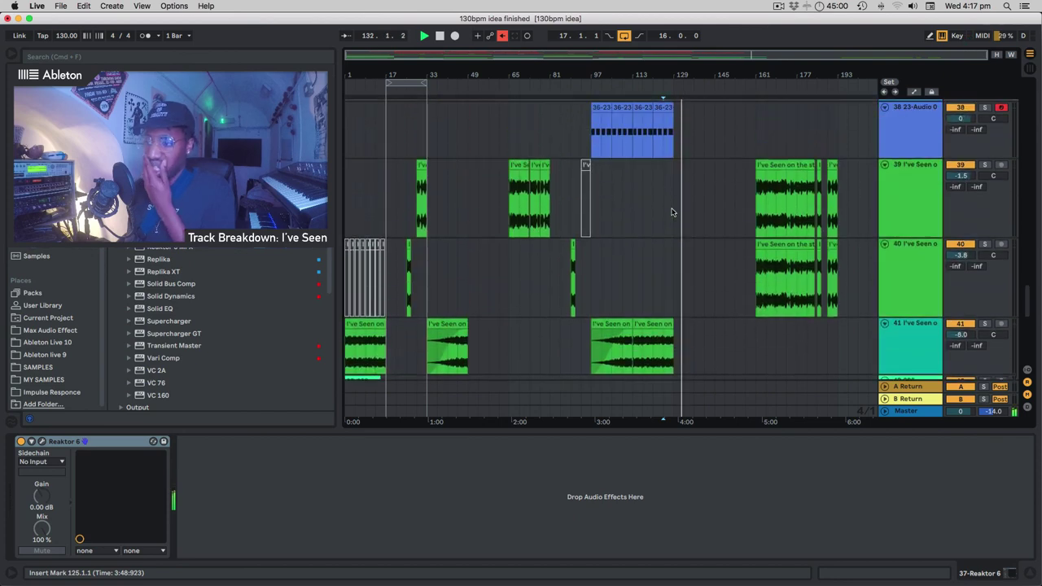
scroll(672, 211, up, 20)
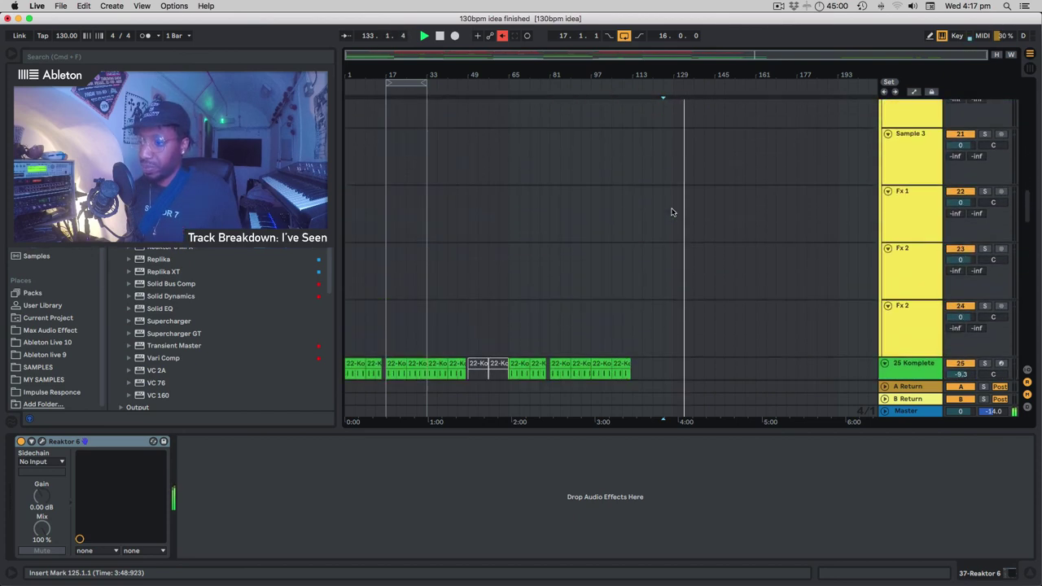
scroll(672, 211, up, 5)
scroll(672, 212, down, 6)
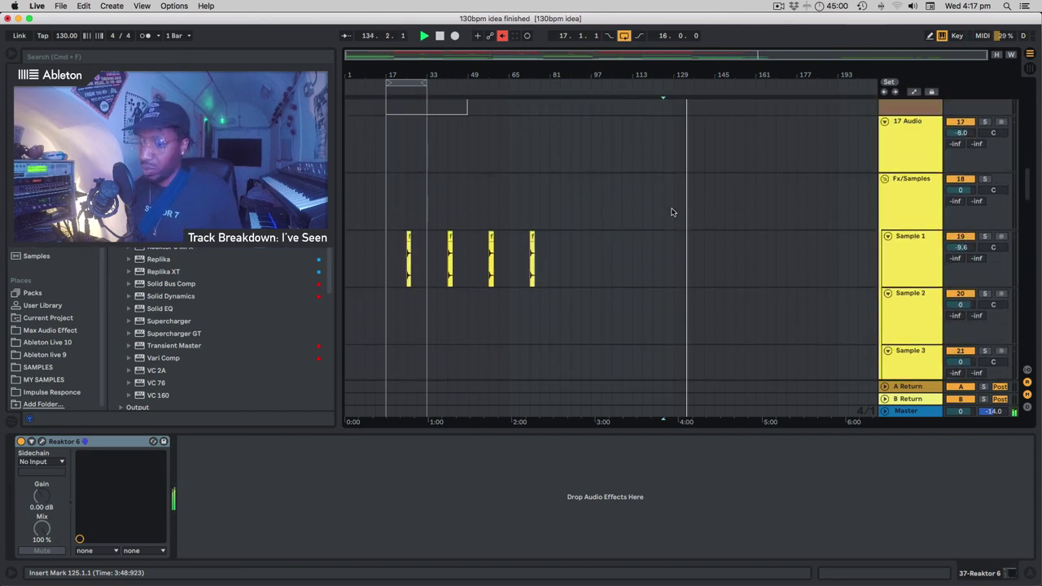
scroll(672, 212, up, 9)
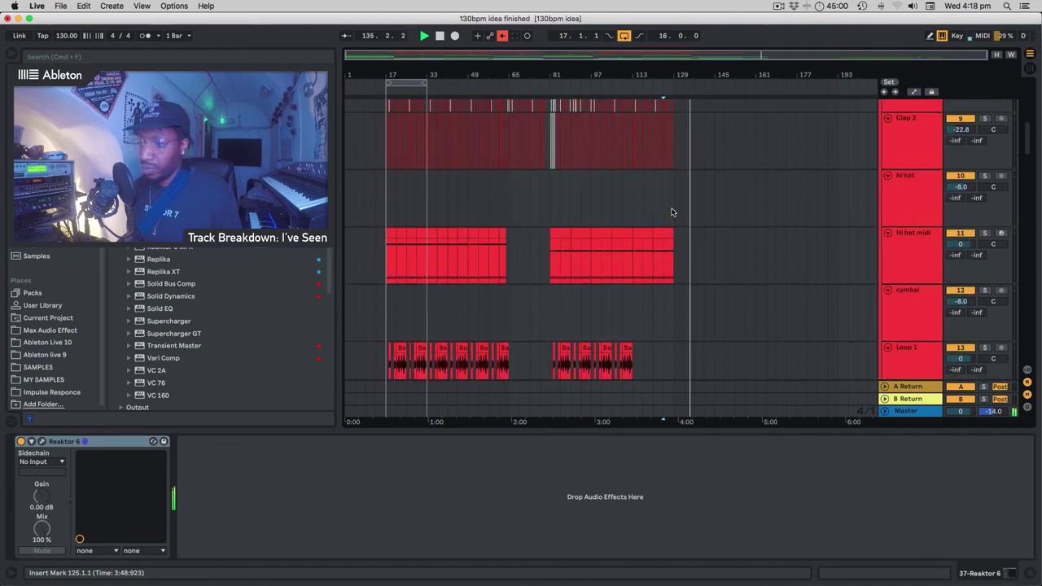
scroll(672, 212, down, 15)
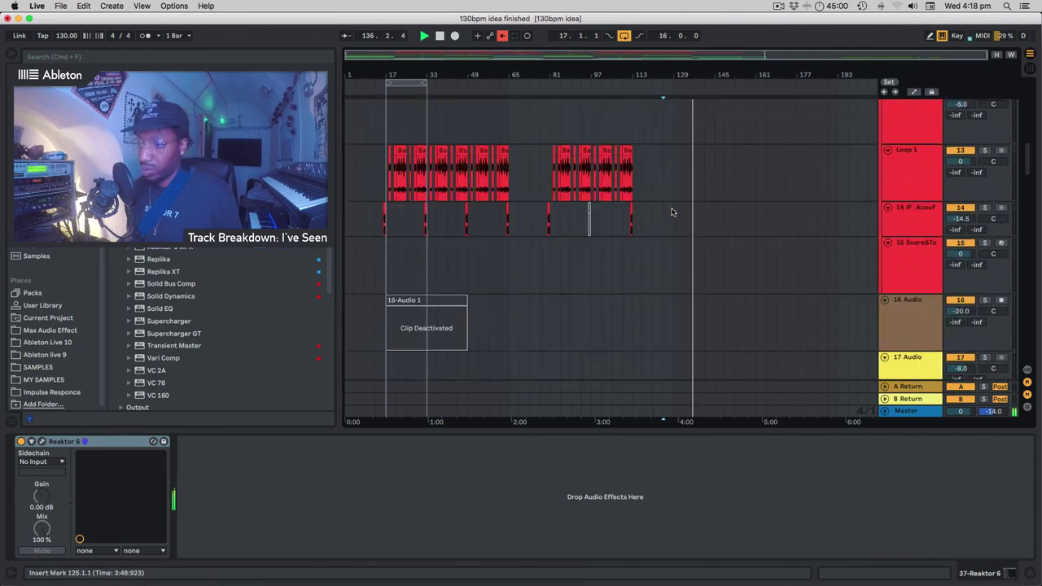
scroll(672, 211, down, 5)
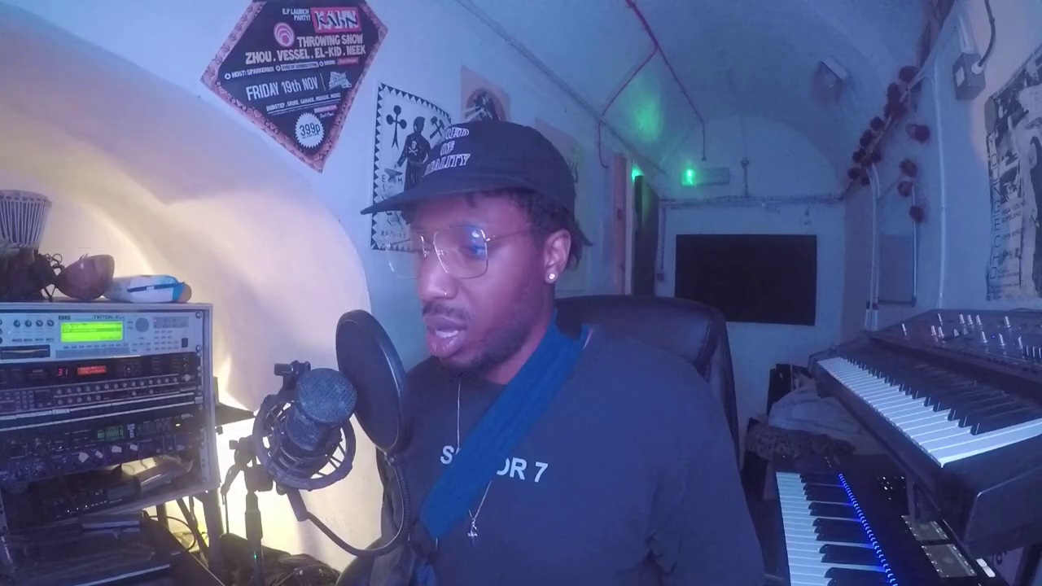